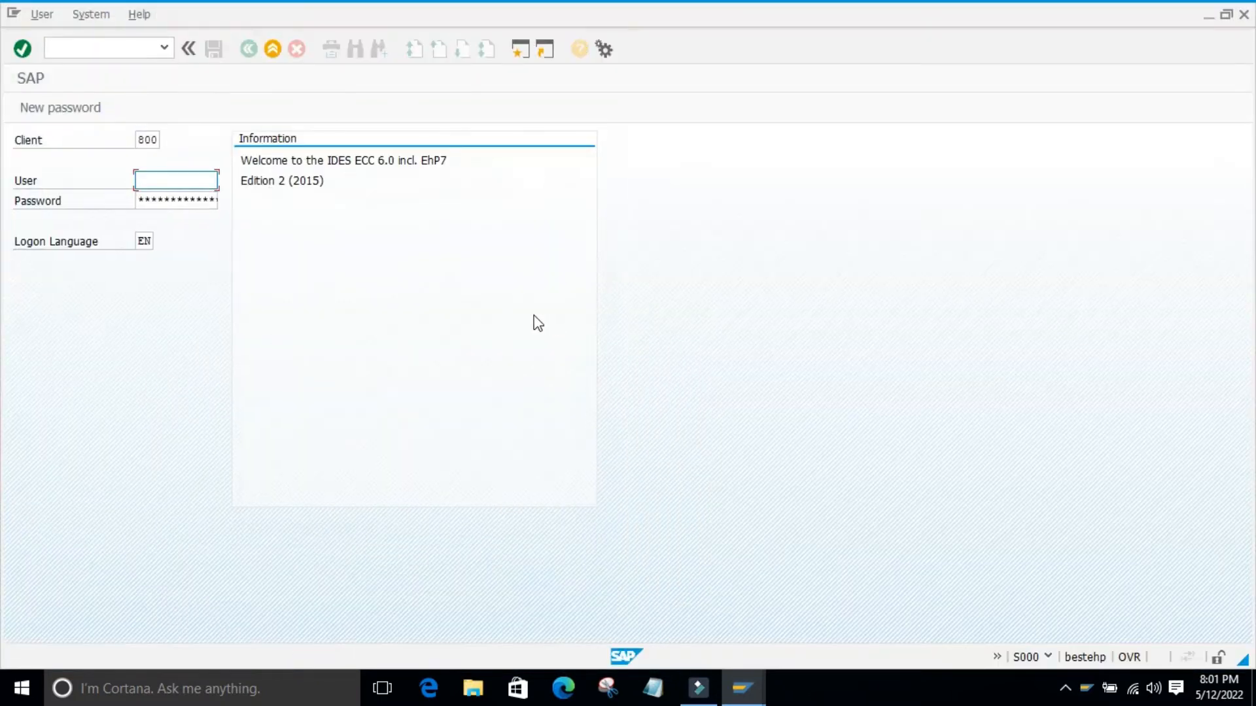
Log on to client 800 with the user ID and account password, ending any other logons in the system.
{"action": "type", "text": "1"}
{"action": "left_click", "coordinate": [143, 196]}
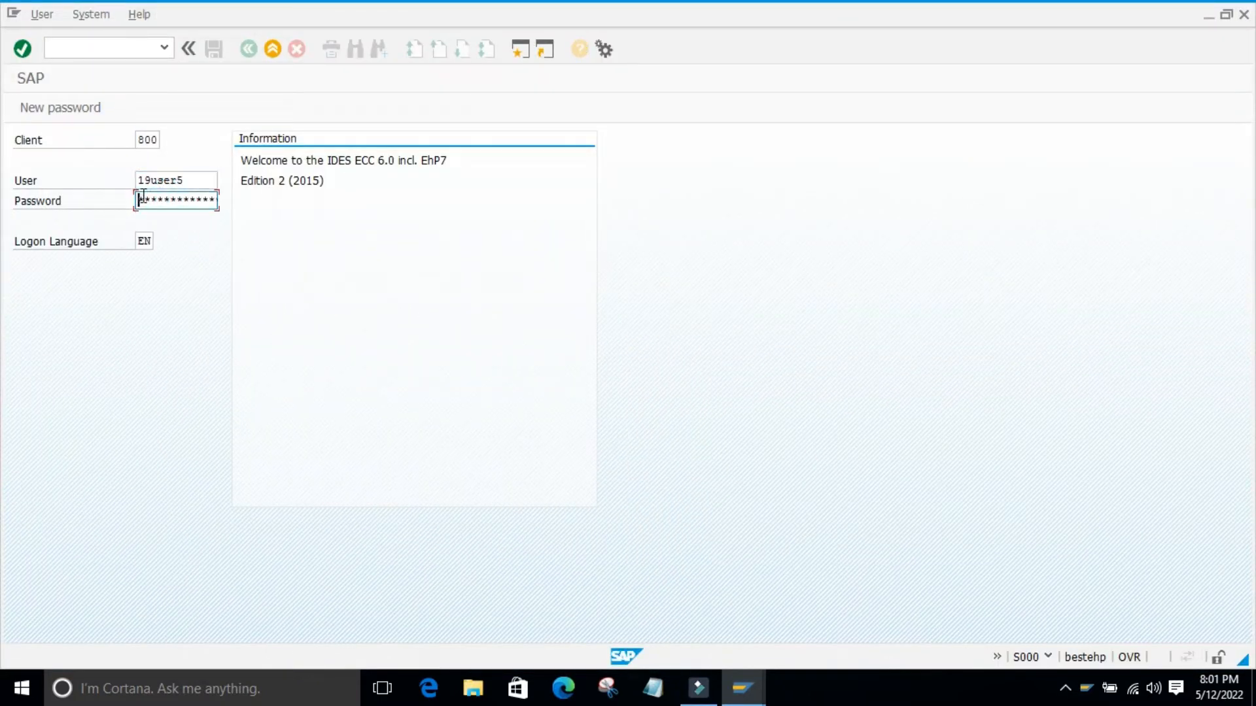
{"action": "type", "text": "***********"}
{"action": "key", "text": "Return"}
{"action": "left_click", "coordinate": [104, 512]}
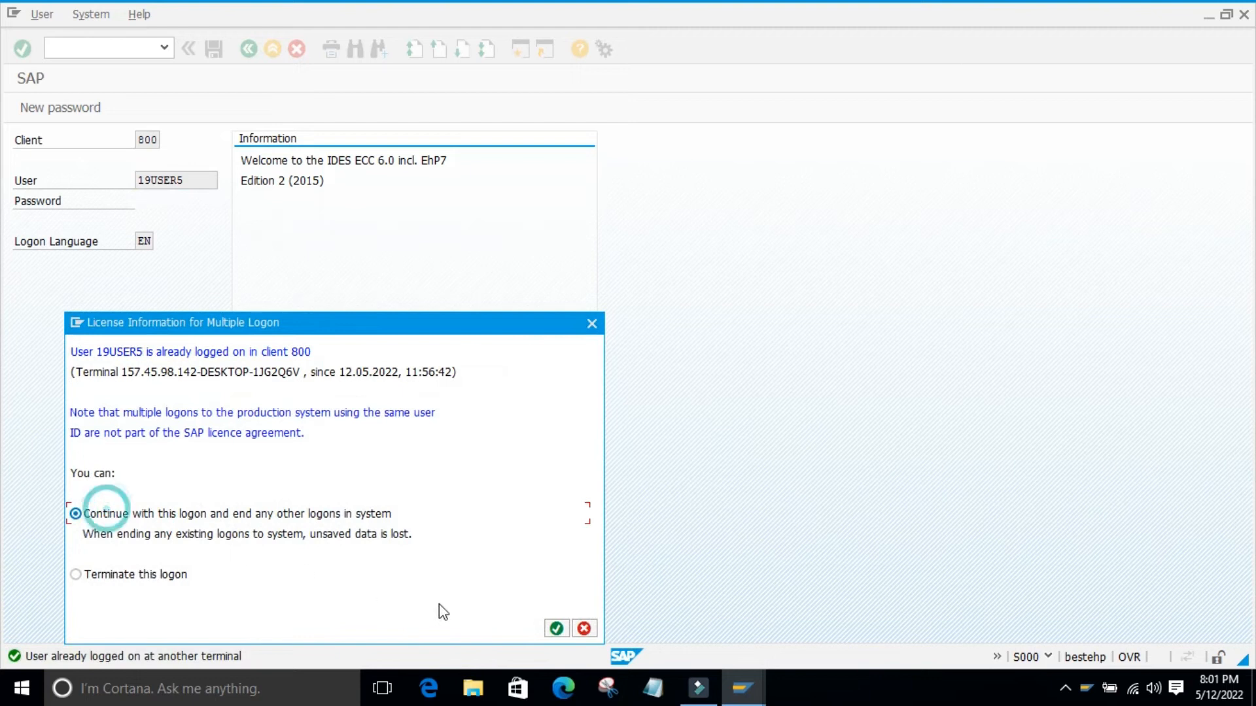
{"action": "left_click", "coordinate": [555, 628]}
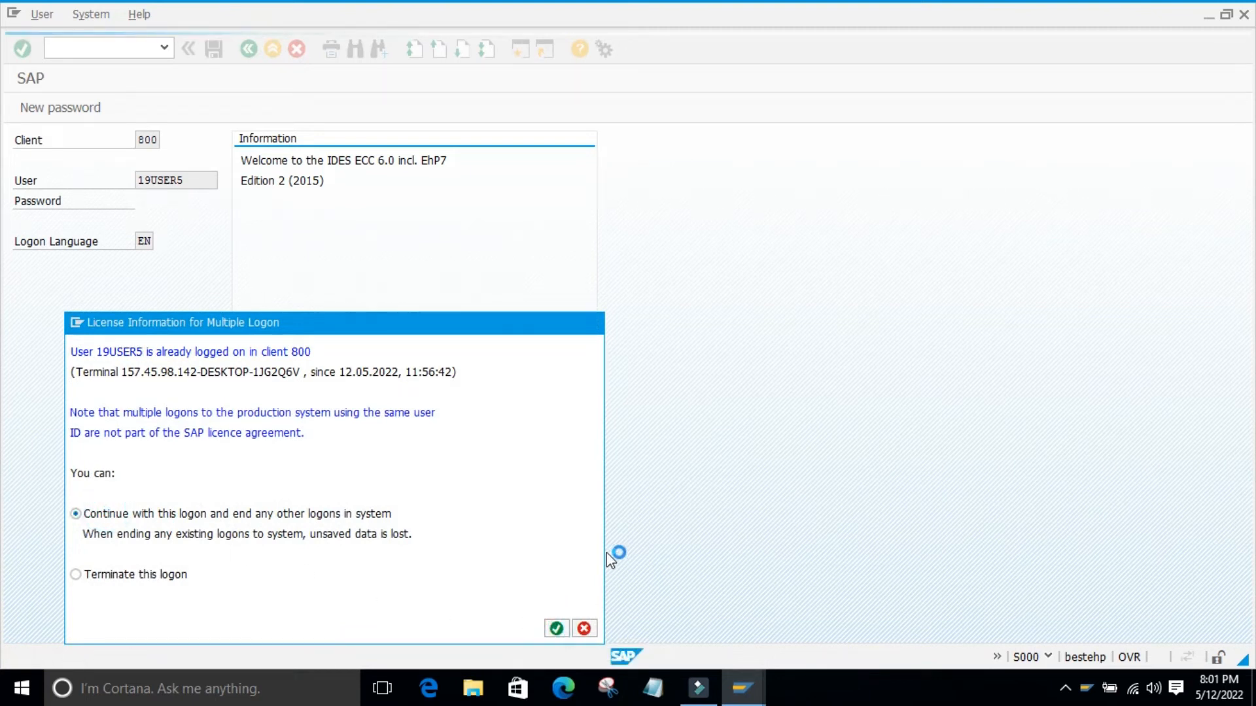
Start the Create Material transaction with the command /nmm01.
{"action": "left_click", "coordinate": [77, 45]}
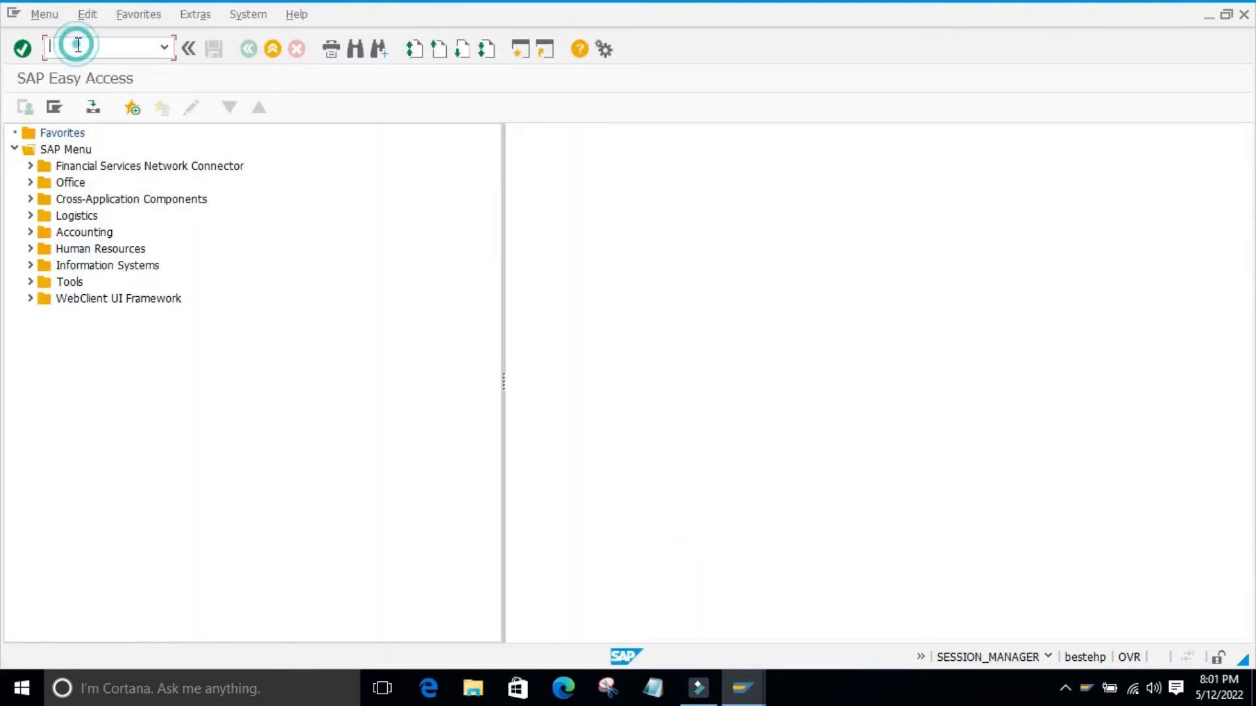
{"action": "type", "text": "/"}
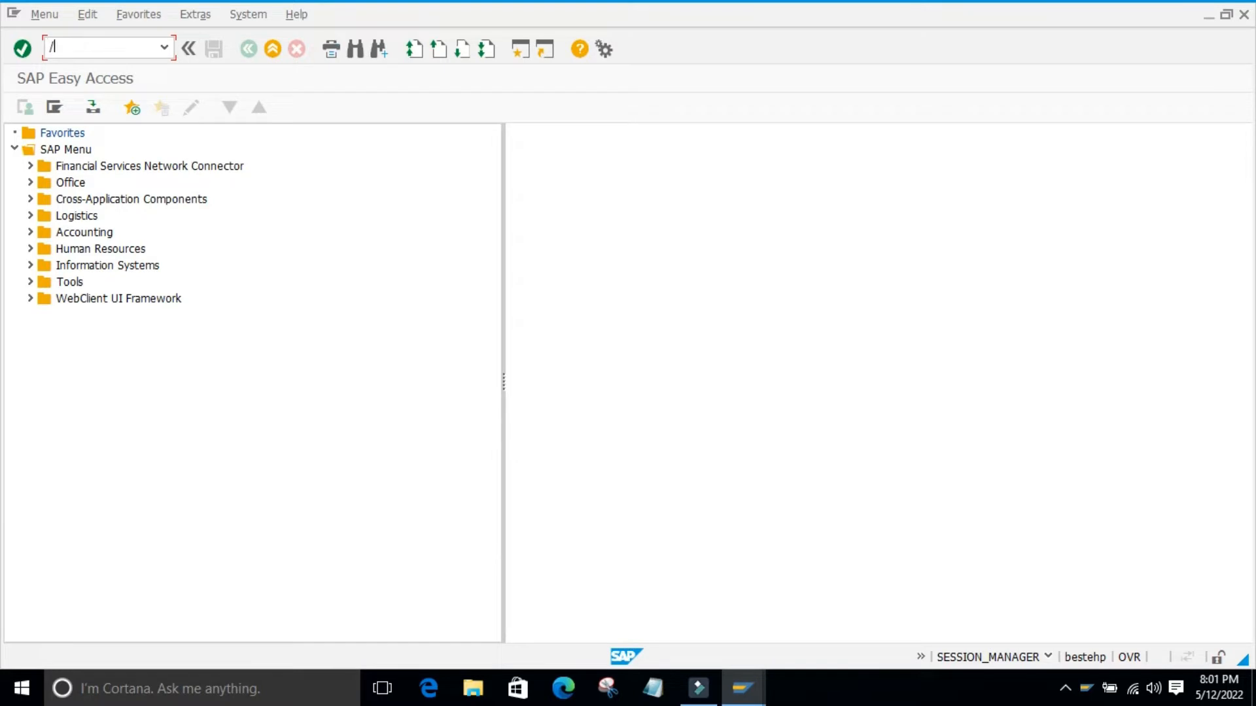
{"action": "type", "text": "nmm01"}
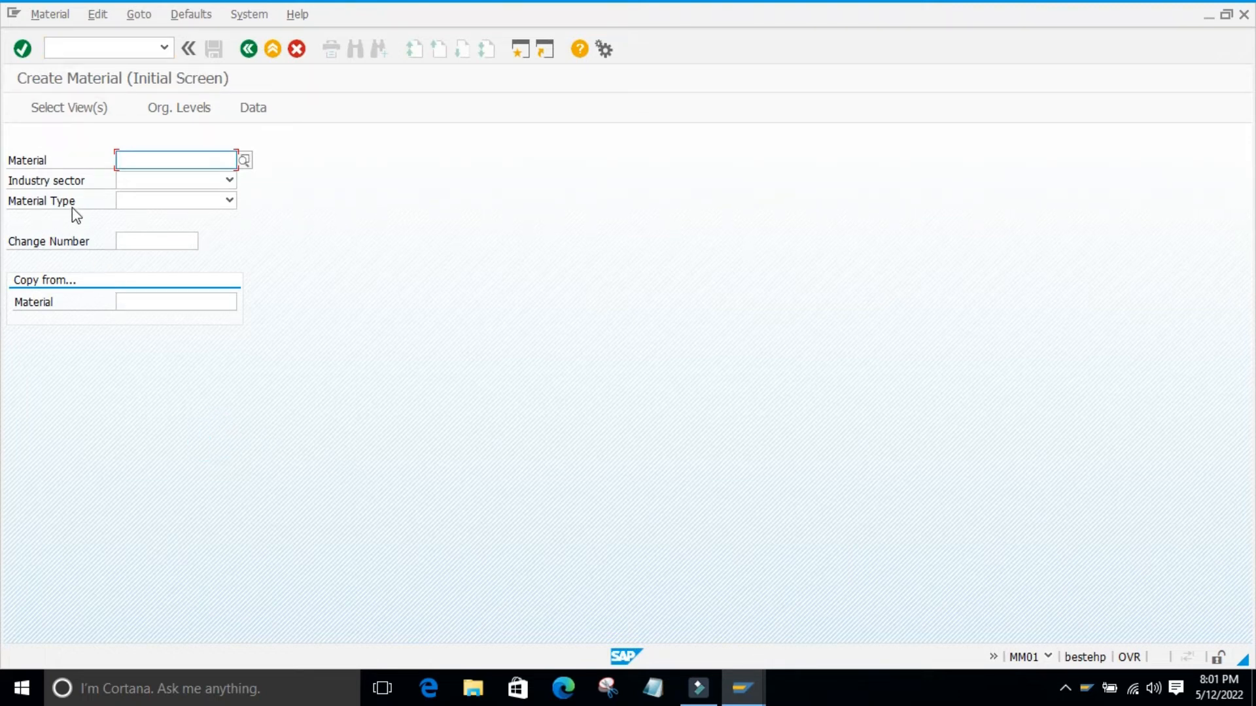
{"action": "left_click", "coordinate": [328, 203]}
{"action": "left_click", "coordinate": [249, 412]}
{"action": "left_click", "coordinate": [244, 414]}
{"action": "left_click", "coordinate": [63, 109]}
Set the industry sector to M Mechanical Engineering and the material type to ROH Raw material.
{"action": "key", "text": "Tab"}
{"action": "type", "text": "M"}
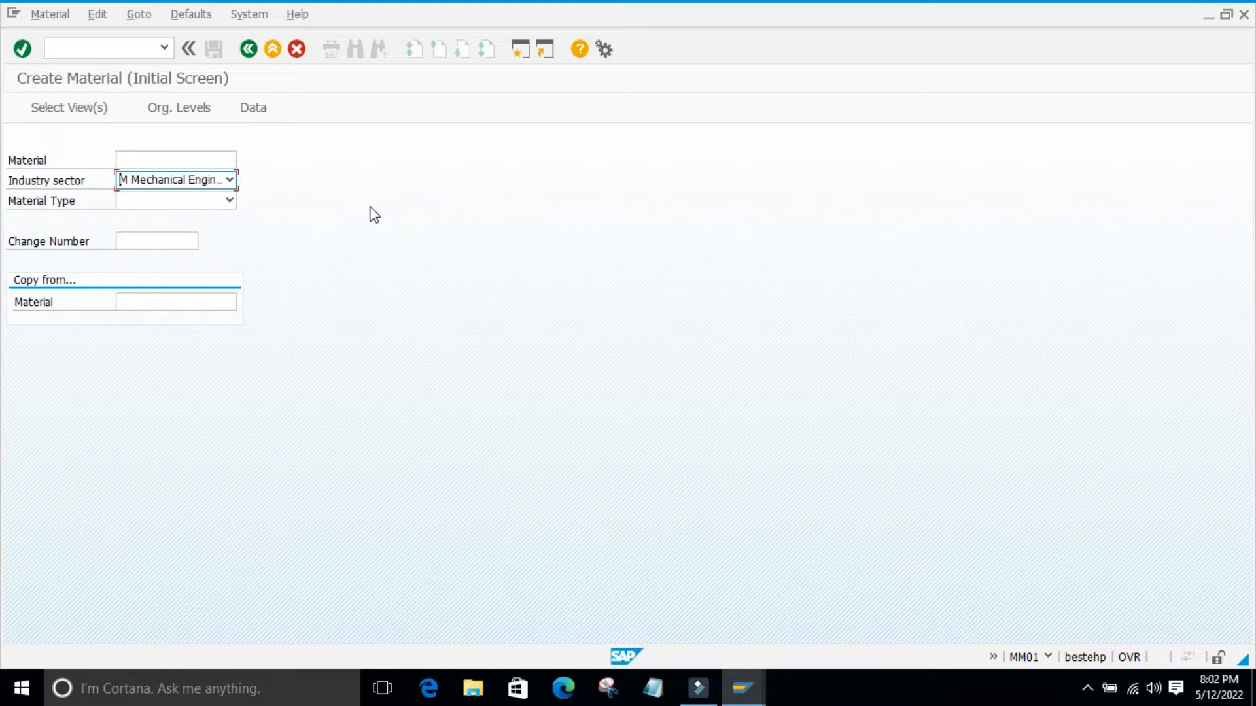
{"action": "left_click", "coordinate": [229, 201]}
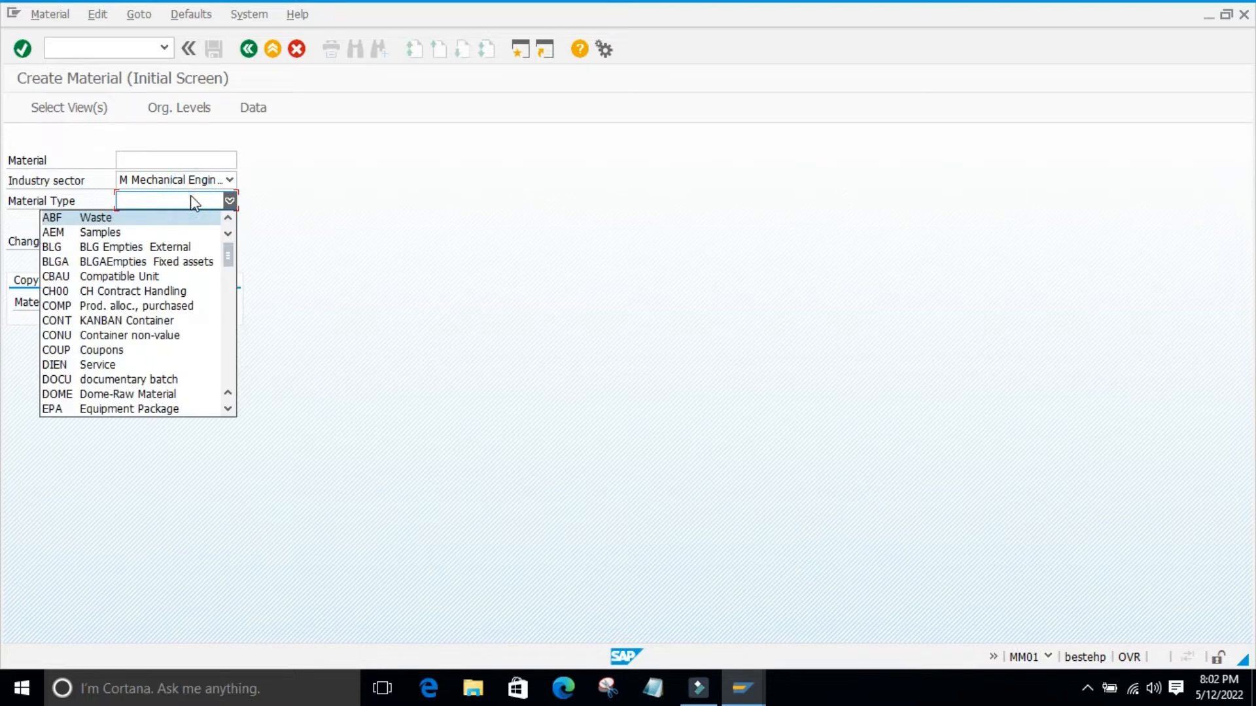
{"action": "type", "text": "ro"}
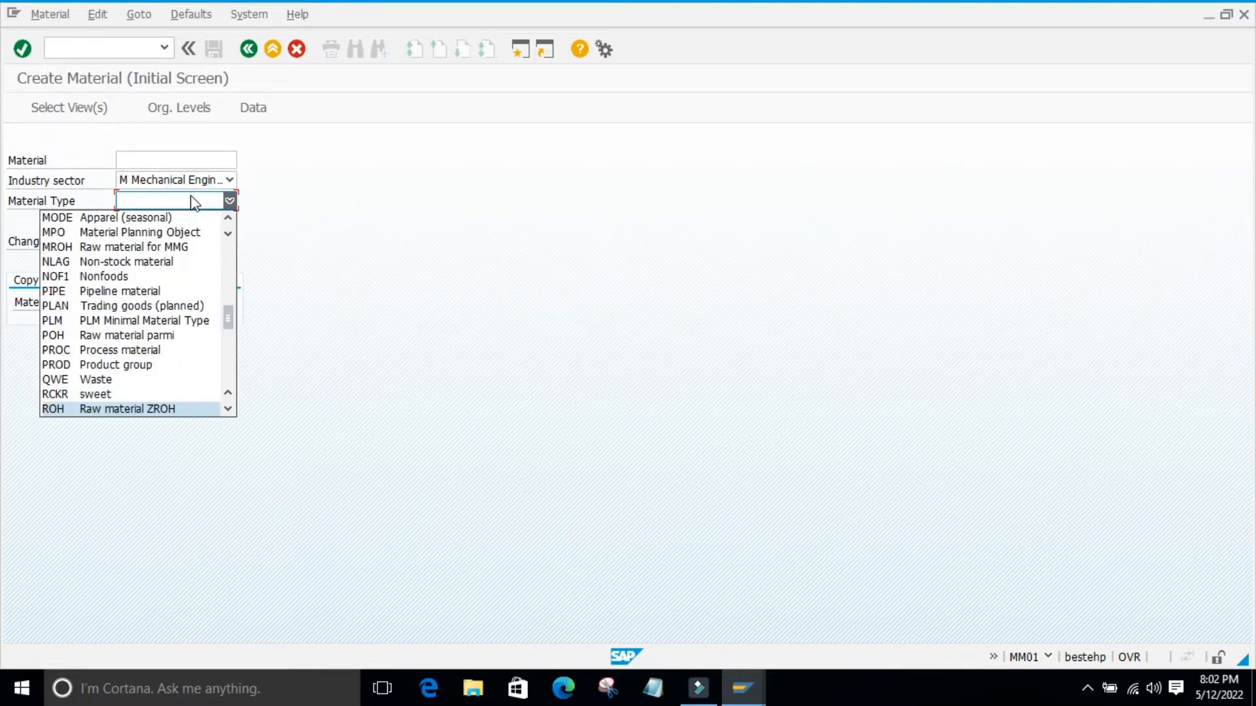
{"action": "key", "text": "Return"}
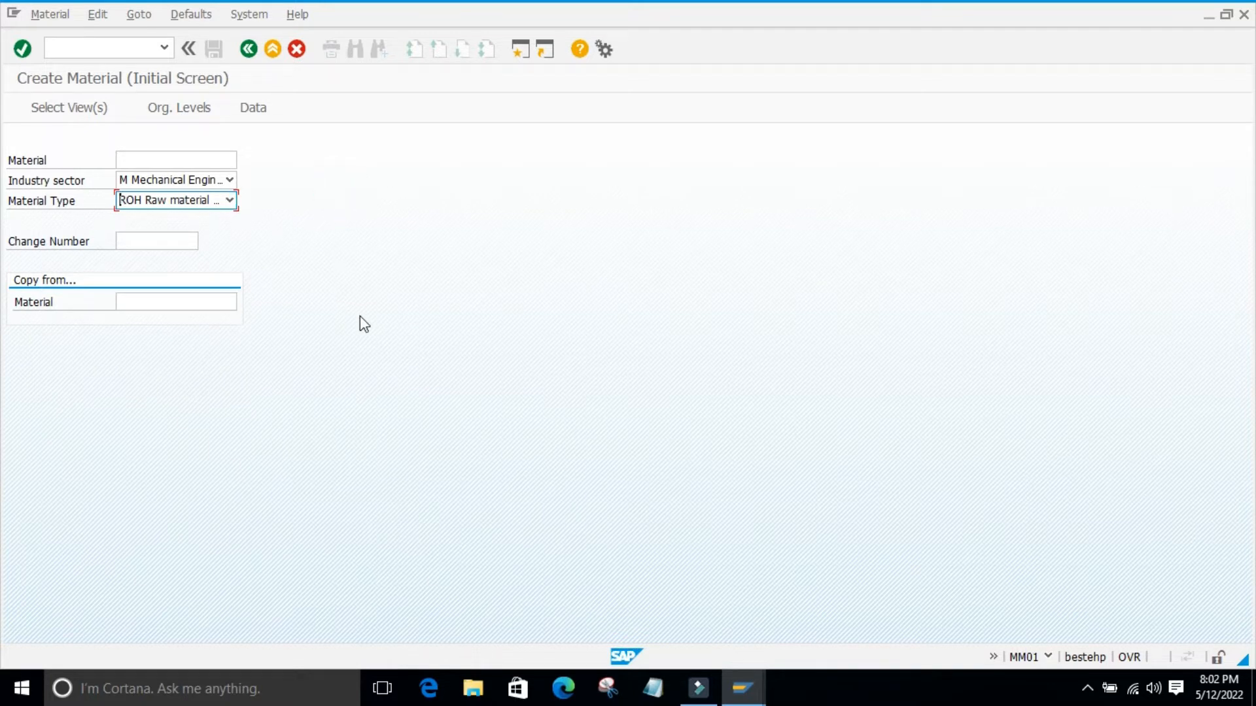
Accept the preselected material views and confirm the organizational levels with plant 9860 and storage location 0001.
{"action": "key", "text": "Return"}
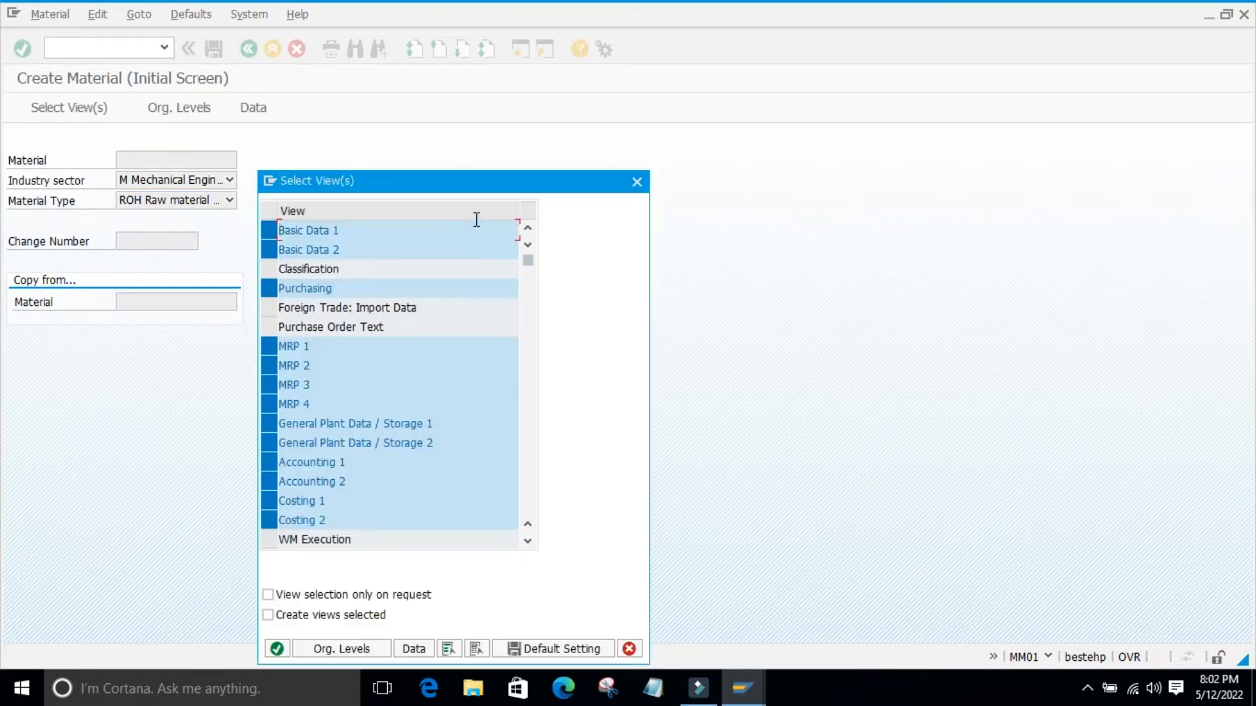
{"action": "left_click_drag", "start_coordinate": [460, 187], "coordinate": [629, 117]}
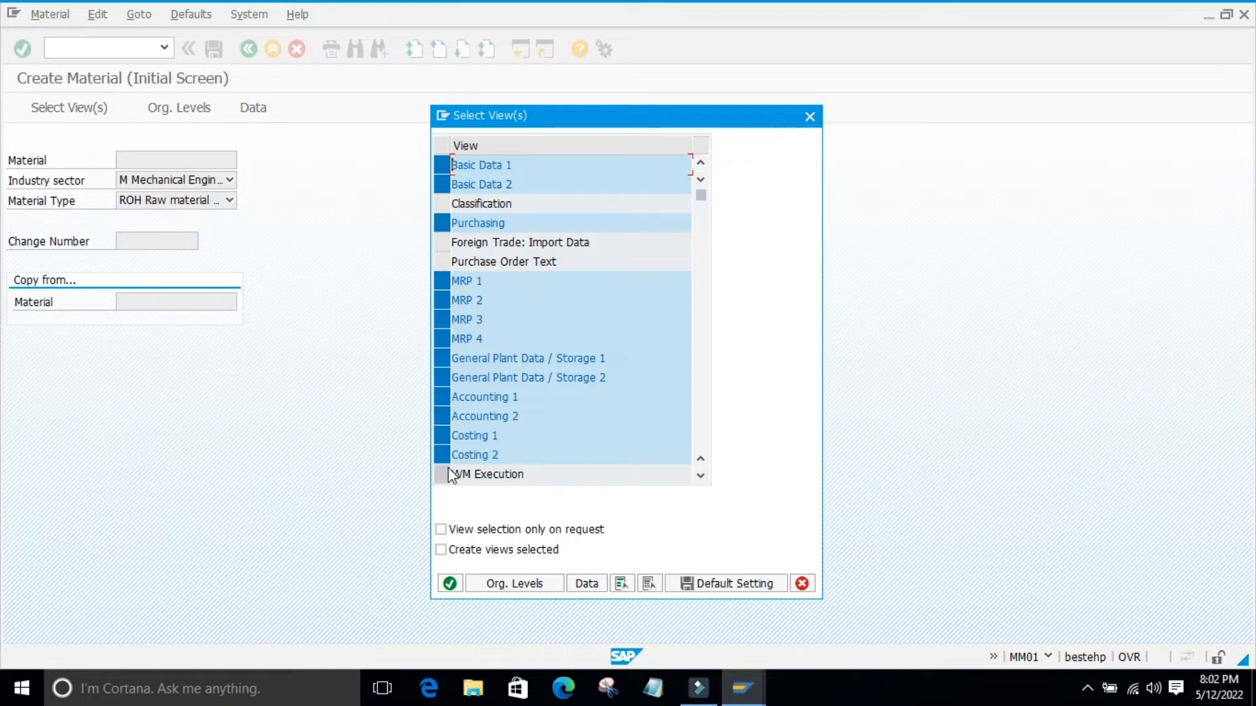
{"action": "scroll", "coordinate": [677, 379], "scroll_direction": "down", "scroll_amount": 1}
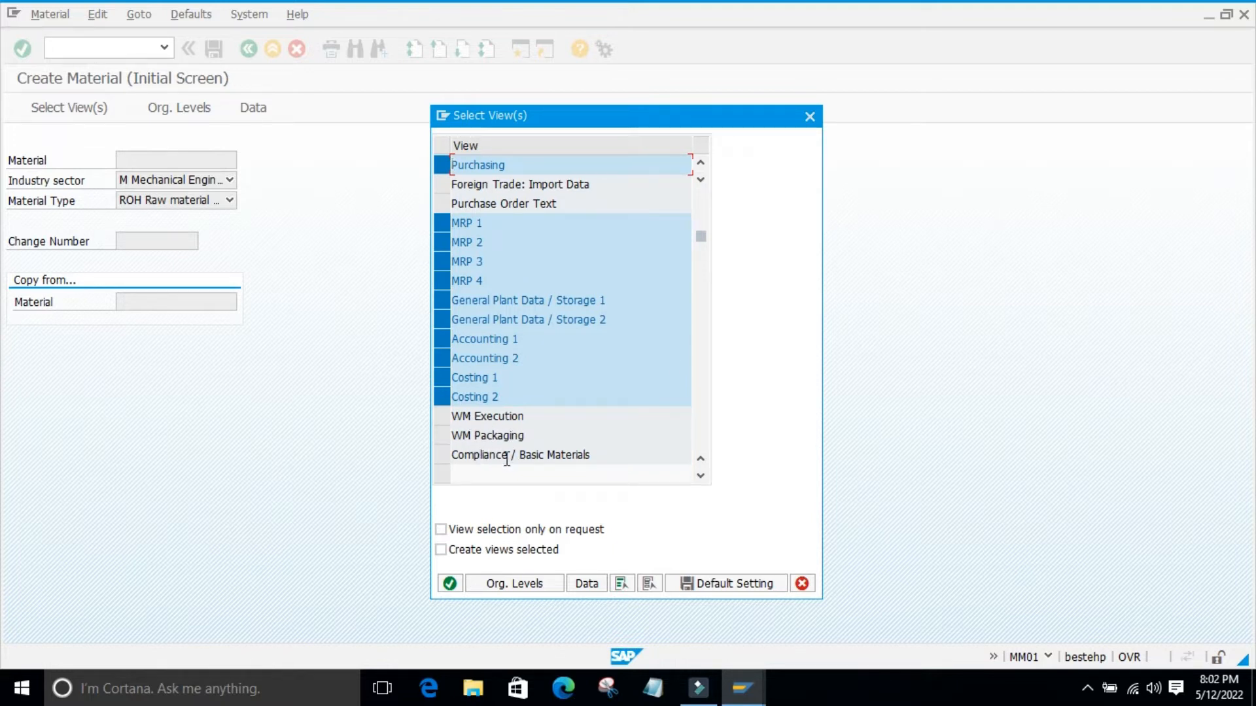
{"action": "scroll", "coordinate": [509, 498], "scroll_direction": "up", "scroll_amount": 1}
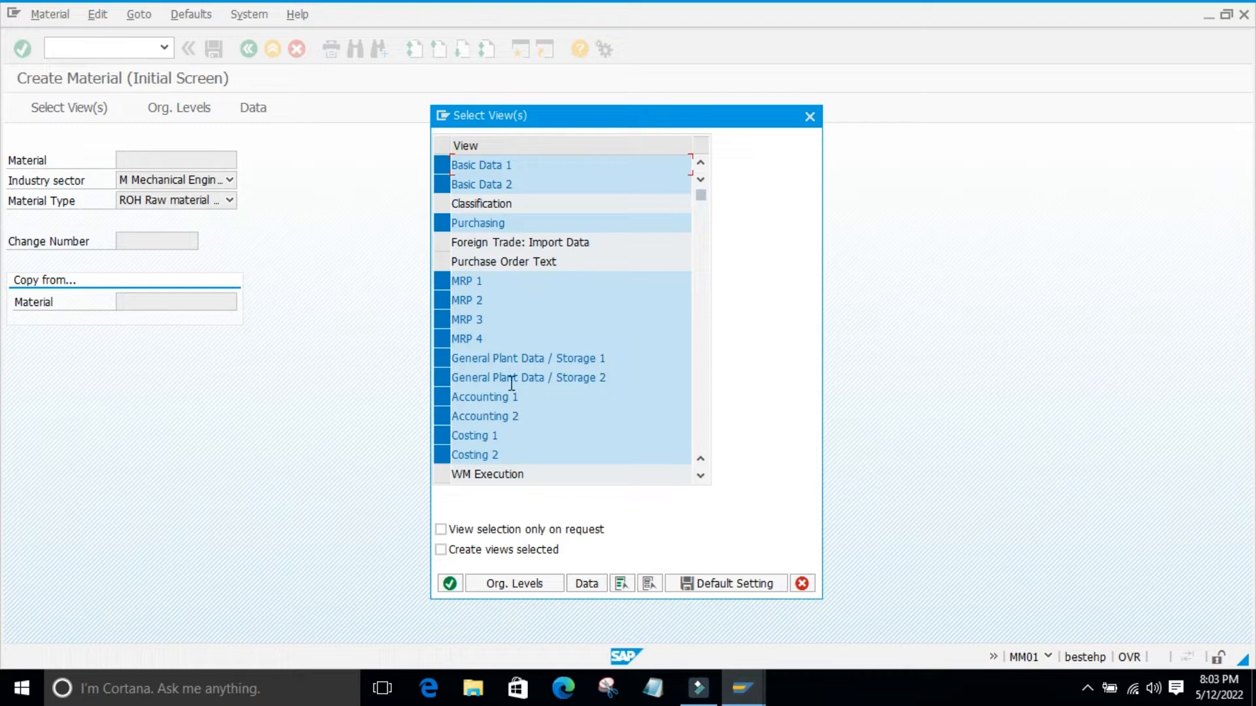
{"action": "scroll", "coordinate": [756, 336], "scroll_direction": "down", "scroll_amount": 1}
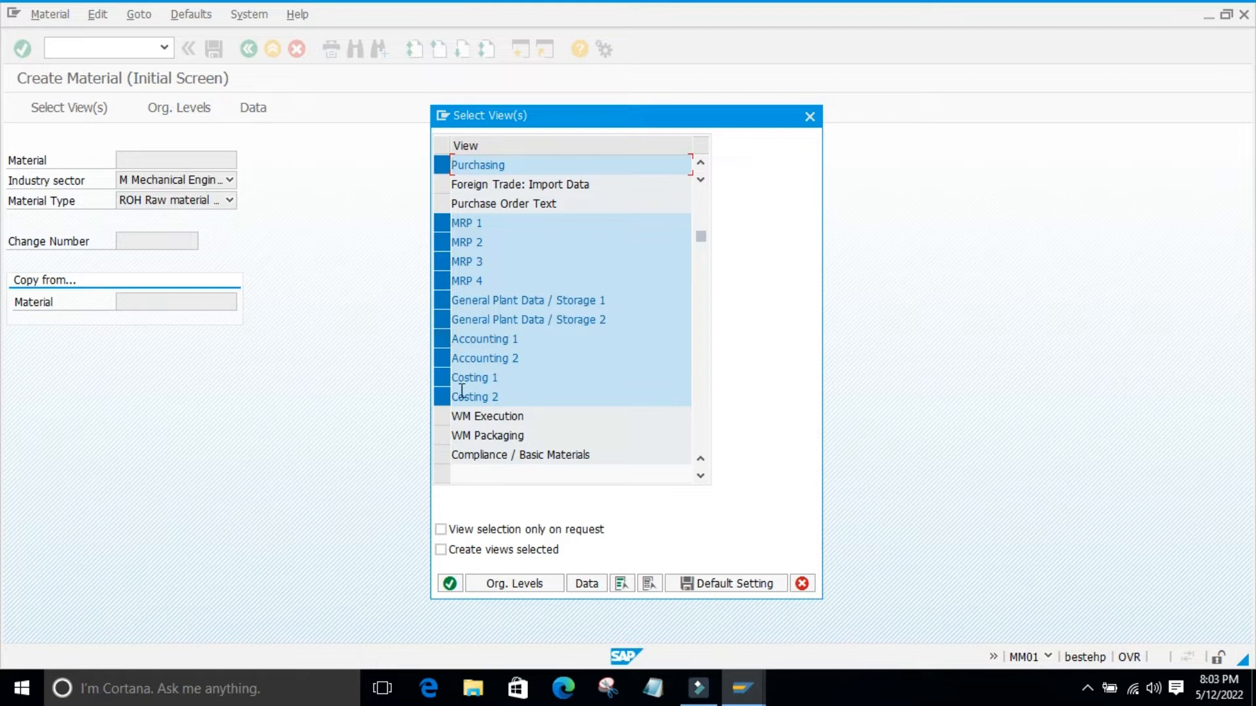
{"action": "left_click", "coordinate": [457, 586]}
{"action": "left_click", "coordinate": [429, 503]}
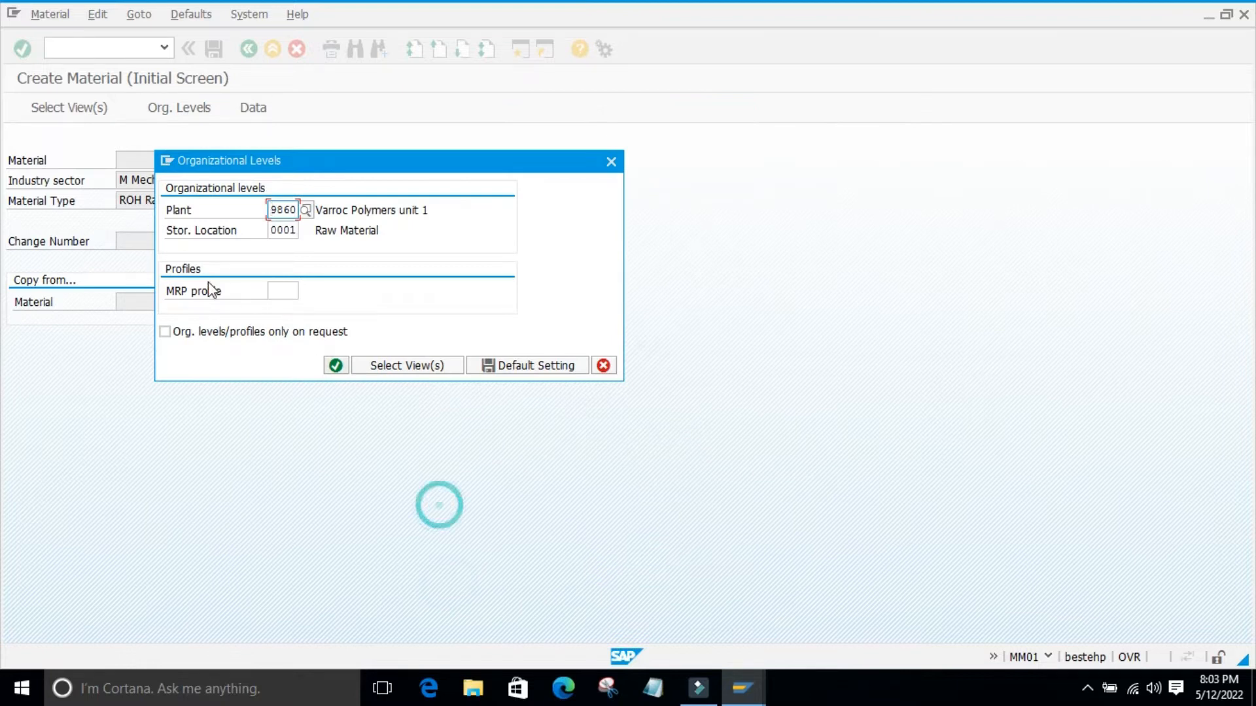
{"action": "left_click", "coordinate": [336, 366]}
Enter the description material 0003, base unit of measure ea and material group 01004 in the Basic data 1 view.
{"action": "key", "text": "BackSpace"}
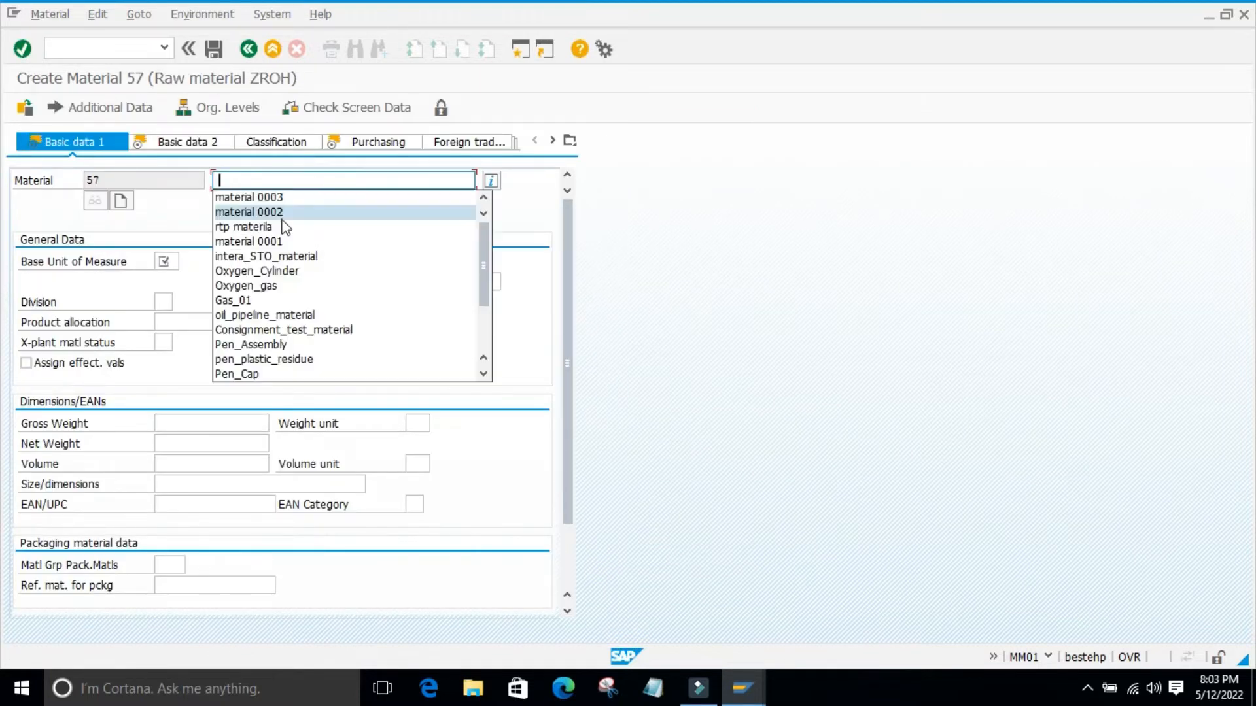
{"action": "left_click", "coordinate": [265, 197]}
{"action": "left_click", "coordinate": [170, 261]}
{"action": "left_click", "coordinate": [182, 275]}
{"action": "left_click", "coordinate": [402, 261]}
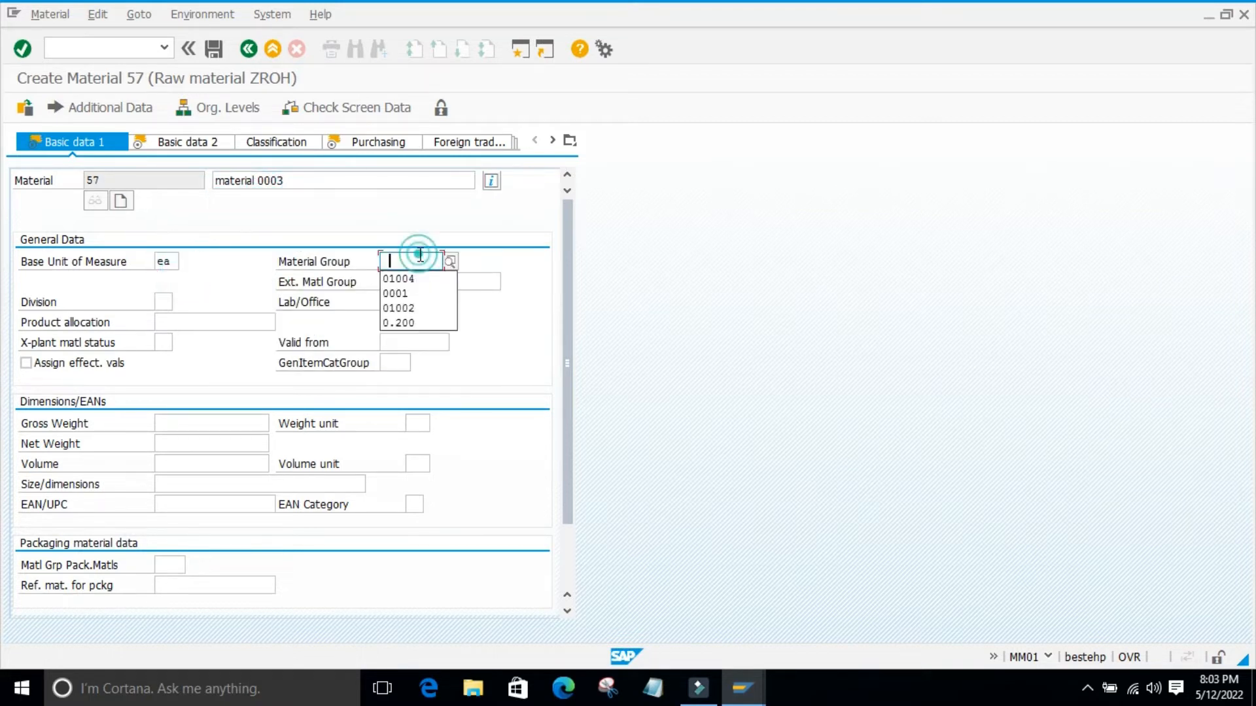
{"action": "left_click", "coordinate": [397, 273]}
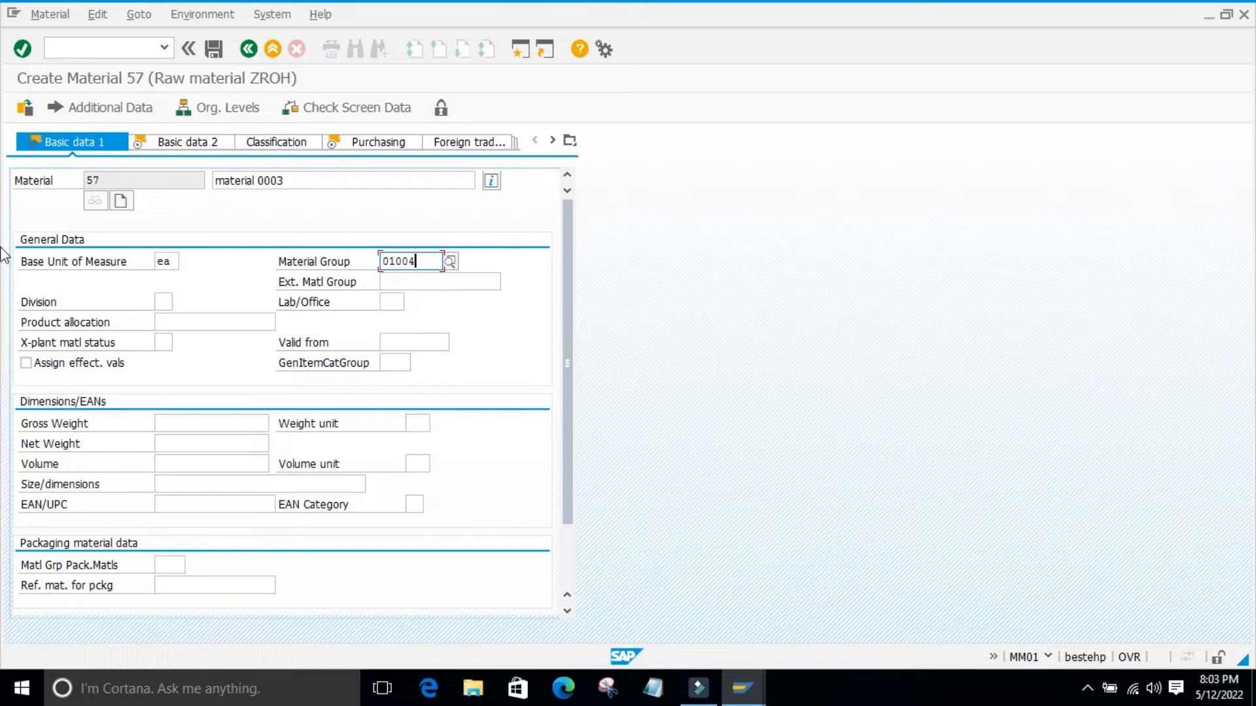
Examine the remaining fields of the Basic data 1 view and all sections of the Basic data 2 view.
{"action": "scroll", "coordinate": [254, 229], "scroll_direction": "down", "scroll_amount": 1}
{"action": "scroll", "coordinate": [253, 237], "scroll_direction": "up", "scroll_amount": 1}
{"action": "scroll", "coordinate": [216, 256], "scroll_direction": "down", "scroll_amount": 1}
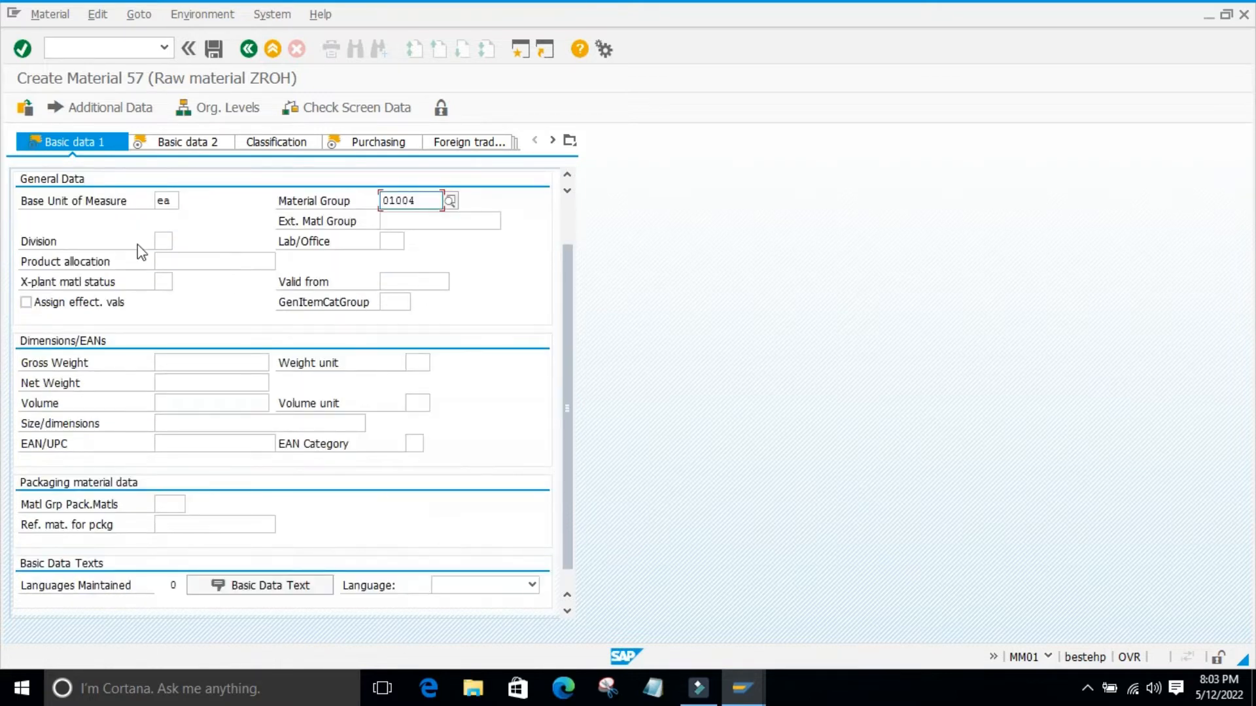
{"action": "left_click", "coordinate": [51, 204]}
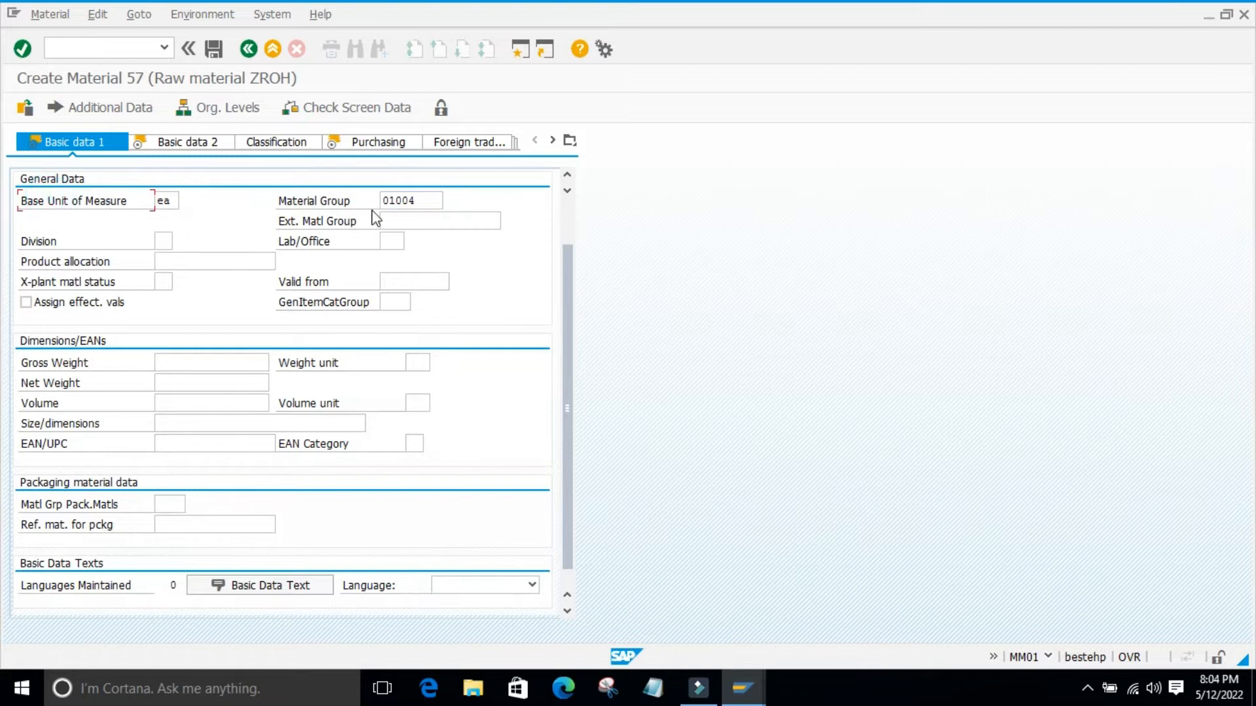
{"action": "scroll", "coordinate": [341, 245], "scroll_direction": "down", "scroll_amount": 1}
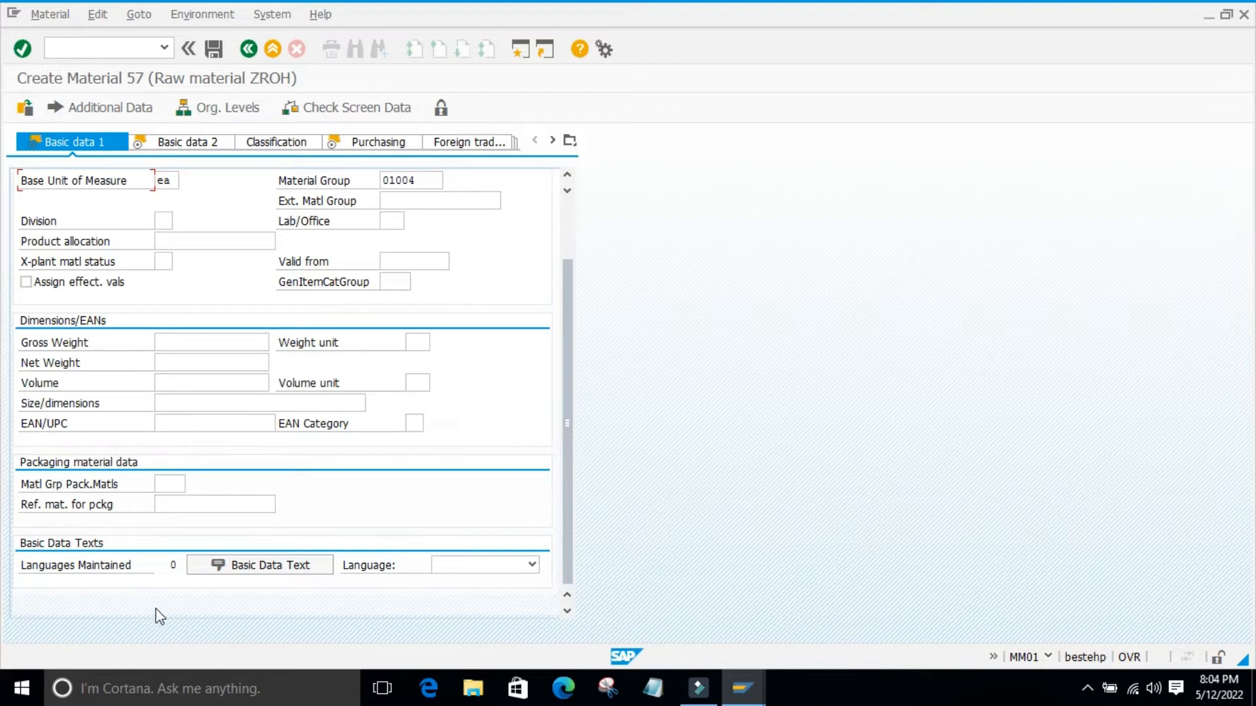
{"action": "scroll", "coordinate": [218, 443], "scroll_direction": "up", "scroll_amount": 2}
{"action": "left_click", "coordinate": [176, 145]}
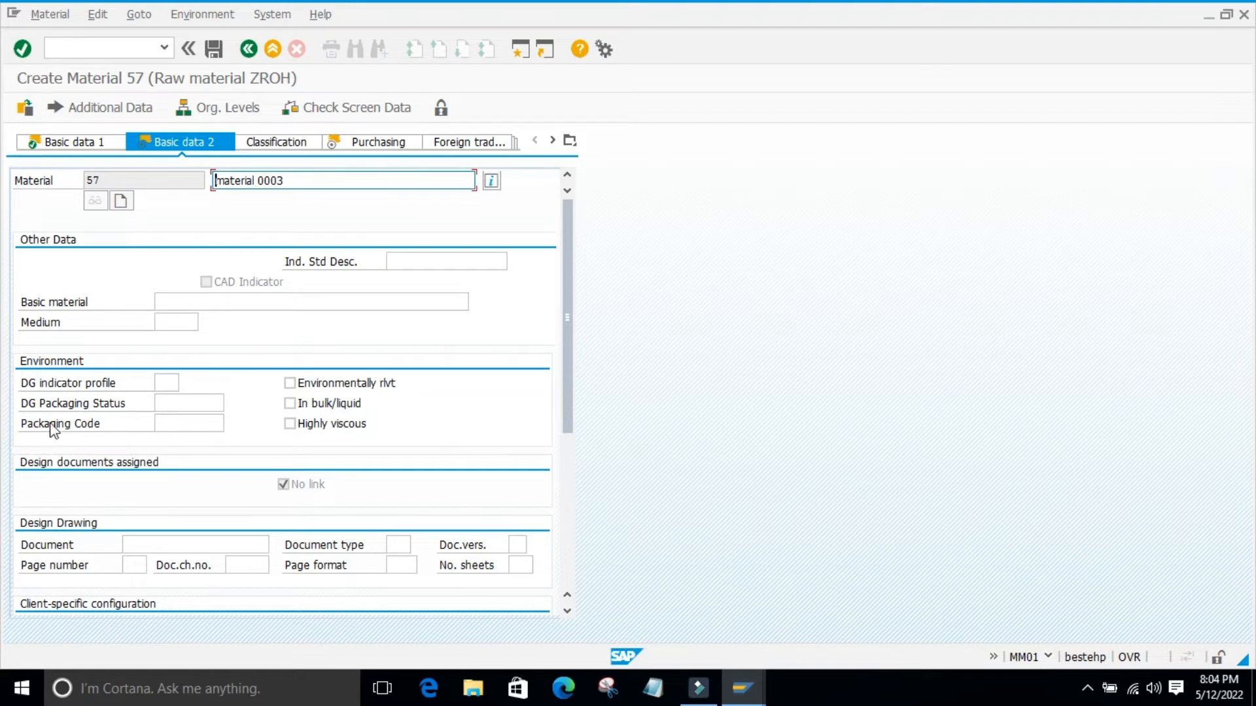
{"action": "scroll", "coordinate": [197, 419], "scroll_direction": "down", "scroll_amount": 2}
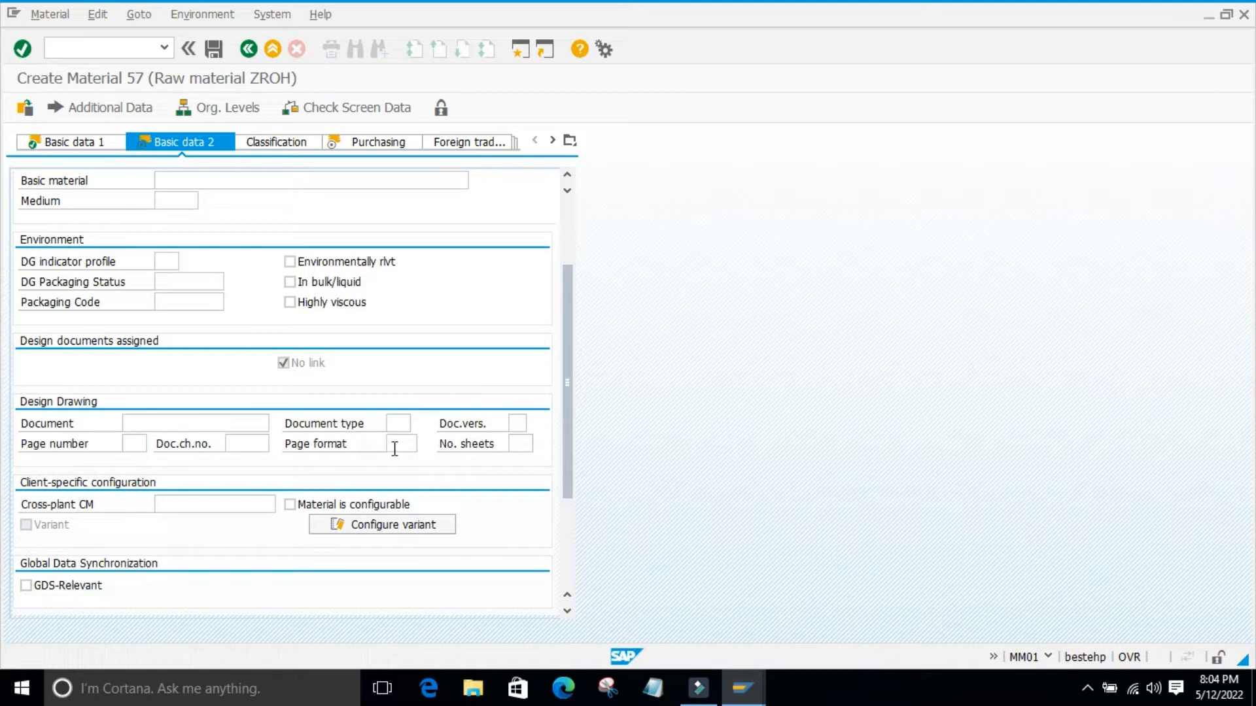
{"action": "scroll", "coordinate": [155, 525], "scroll_direction": "down", "scroll_amount": 3}
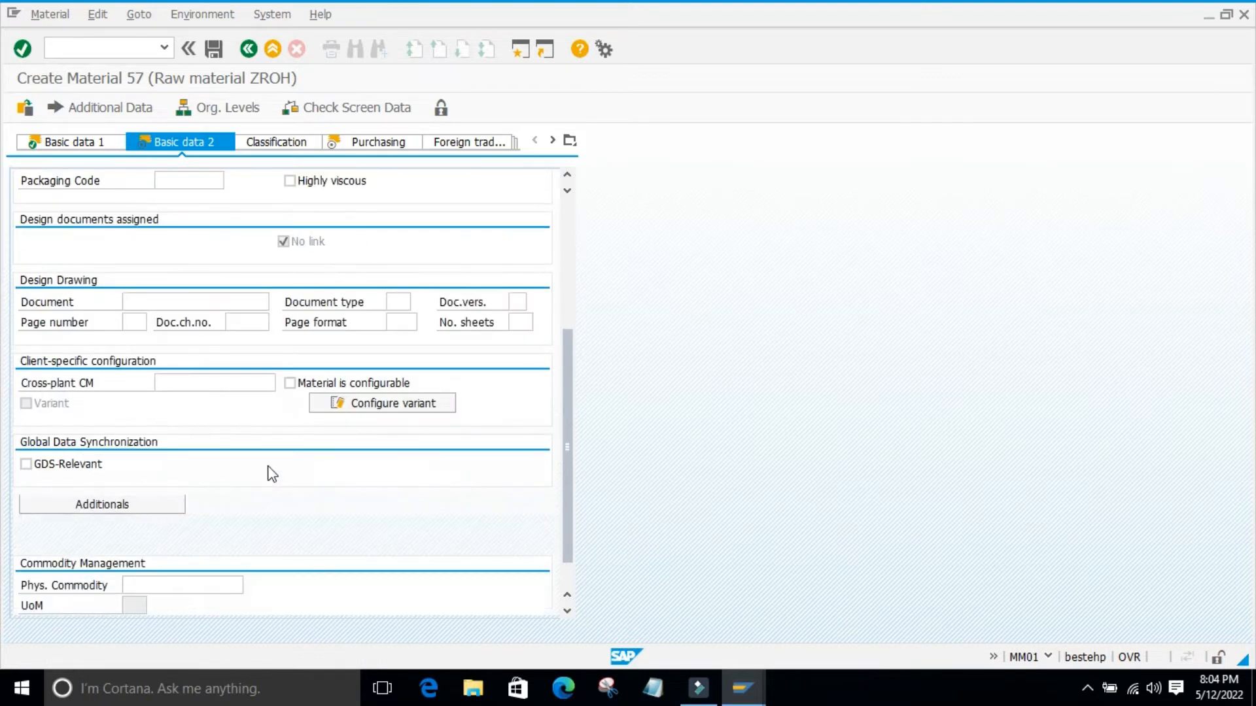
{"action": "scroll", "coordinate": [306, 463], "scroll_direction": "down", "scroll_amount": 1}
{"action": "scroll", "coordinate": [273, 488], "scroll_direction": "up", "scroll_amount": 7}
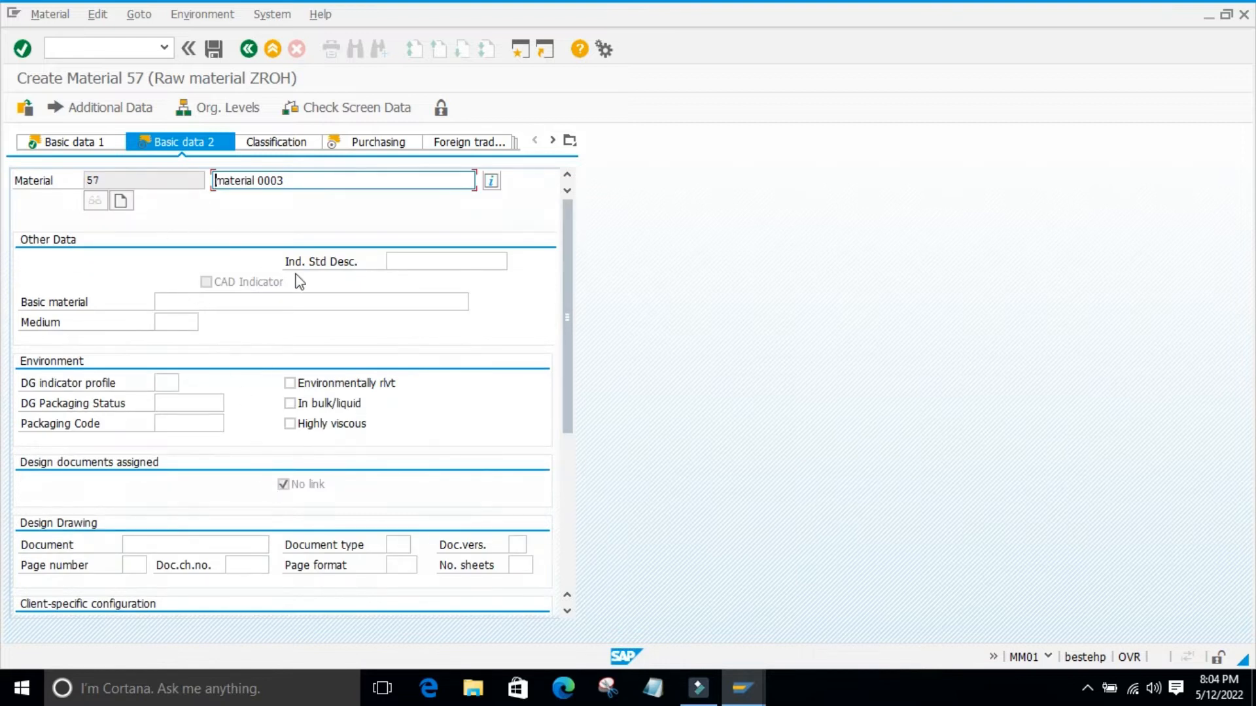
Set the purchasing group to 001 in the Purchasing view of the material.
{"action": "left_click", "coordinate": [372, 144]}
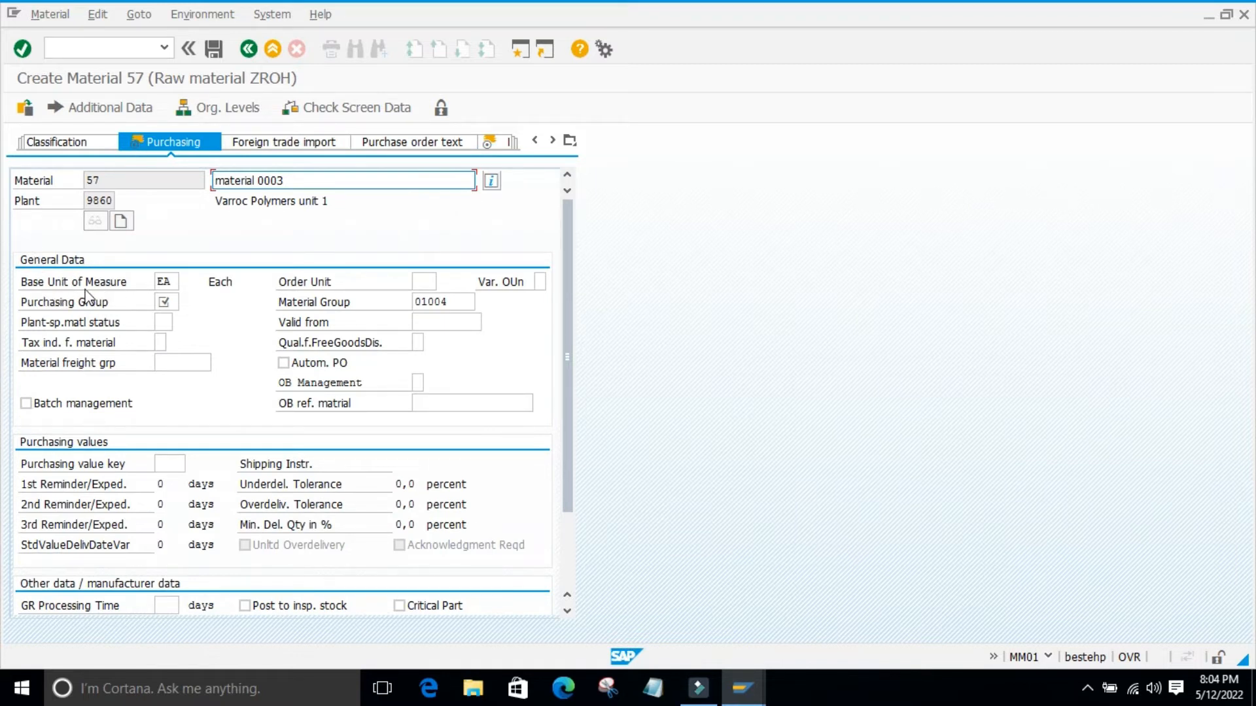
{"action": "left_click", "coordinate": [422, 281]}
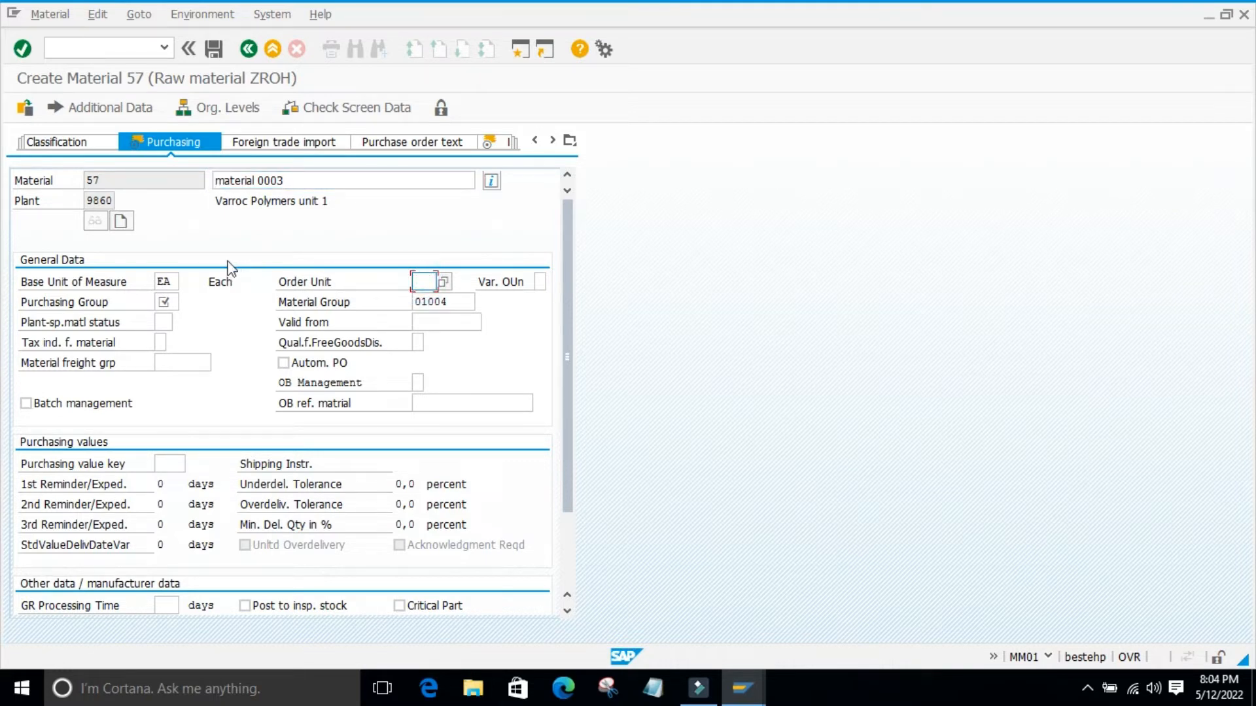
{"action": "scroll", "coordinate": [252, 225], "scroll_direction": "down", "scroll_amount": 2}
{"action": "scroll", "coordinate": [259, 349], "scroll_direction": "up", "scroll_amount": 2}
{"action": "left_click", "coordinate": [175, 304]}
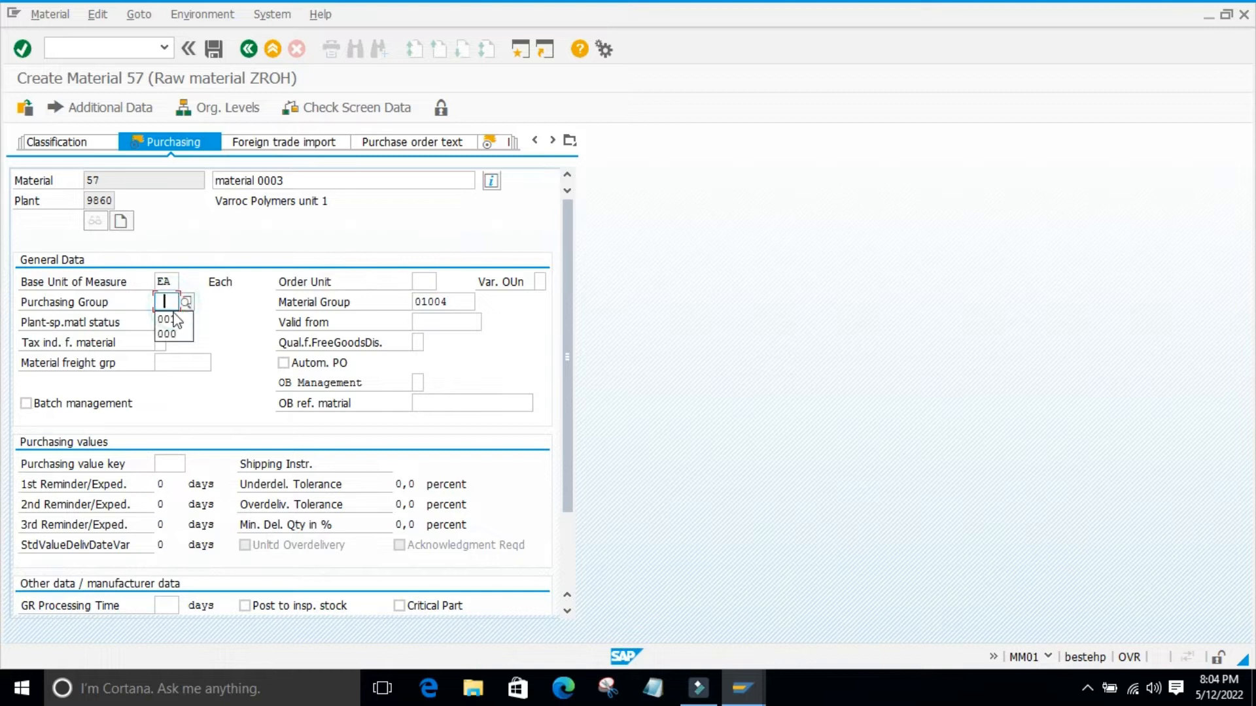
{"action": "left_click", "coordinate": [167, 317]}
Examine all sections of the Purchasing view and view the list of possible order units without choosing one.
{"action": "scroll", "coordinate": [214, 330], "scroll_direction": "down", "scroll_amount": 2}
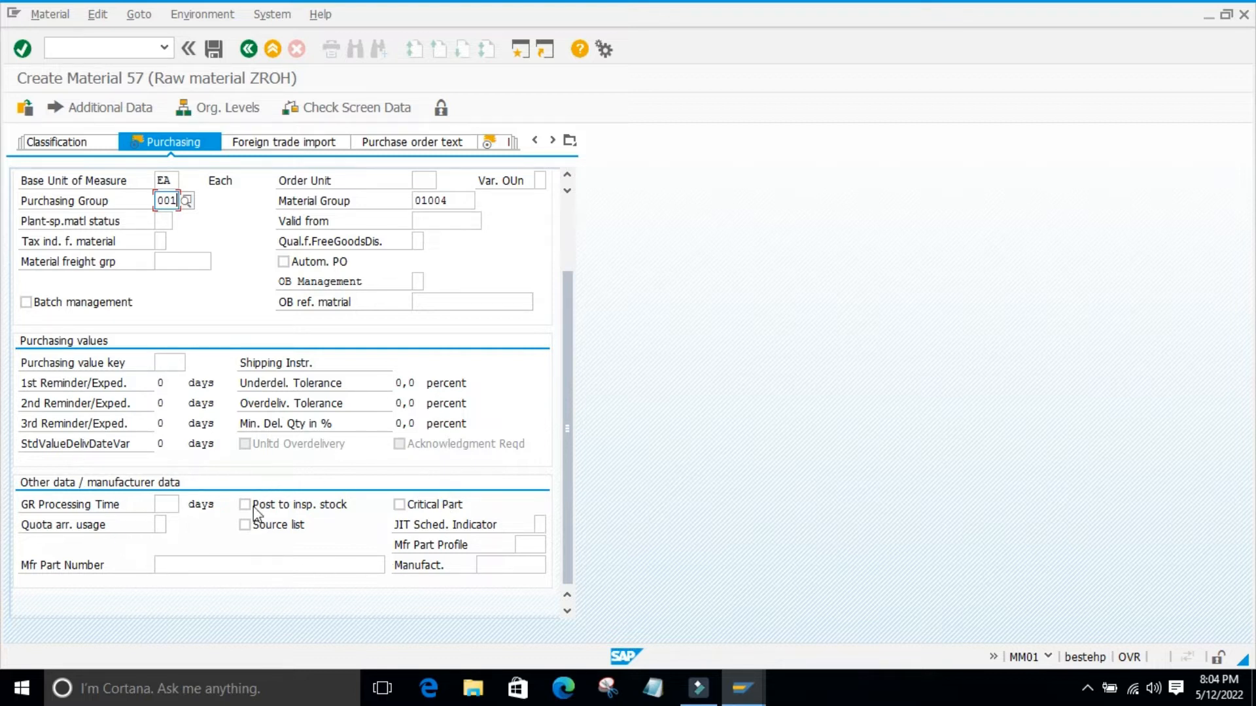
{"action": "scroll", "coordinate": [388, 499], "scroll_direction": "up", "scroll_amount": 2}
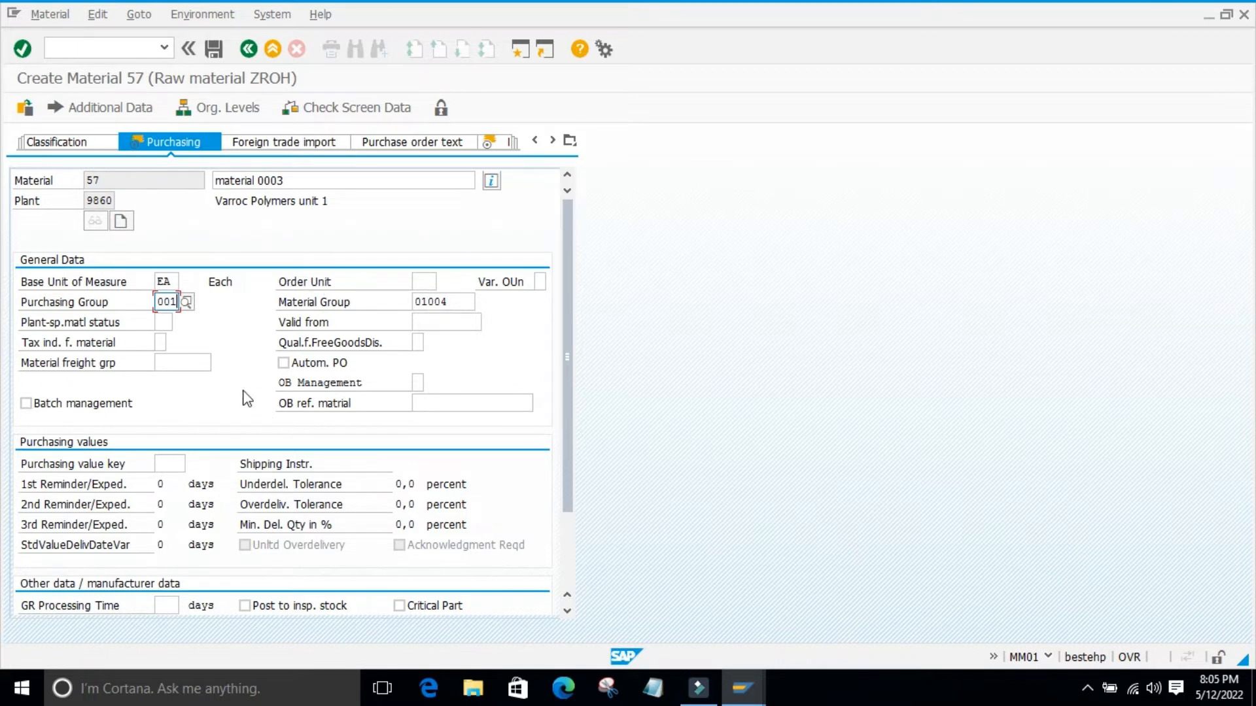
{"action": "scroll", "coordinate": [243, 332], "scroll_direction": "down", "scroll_amount": 2}
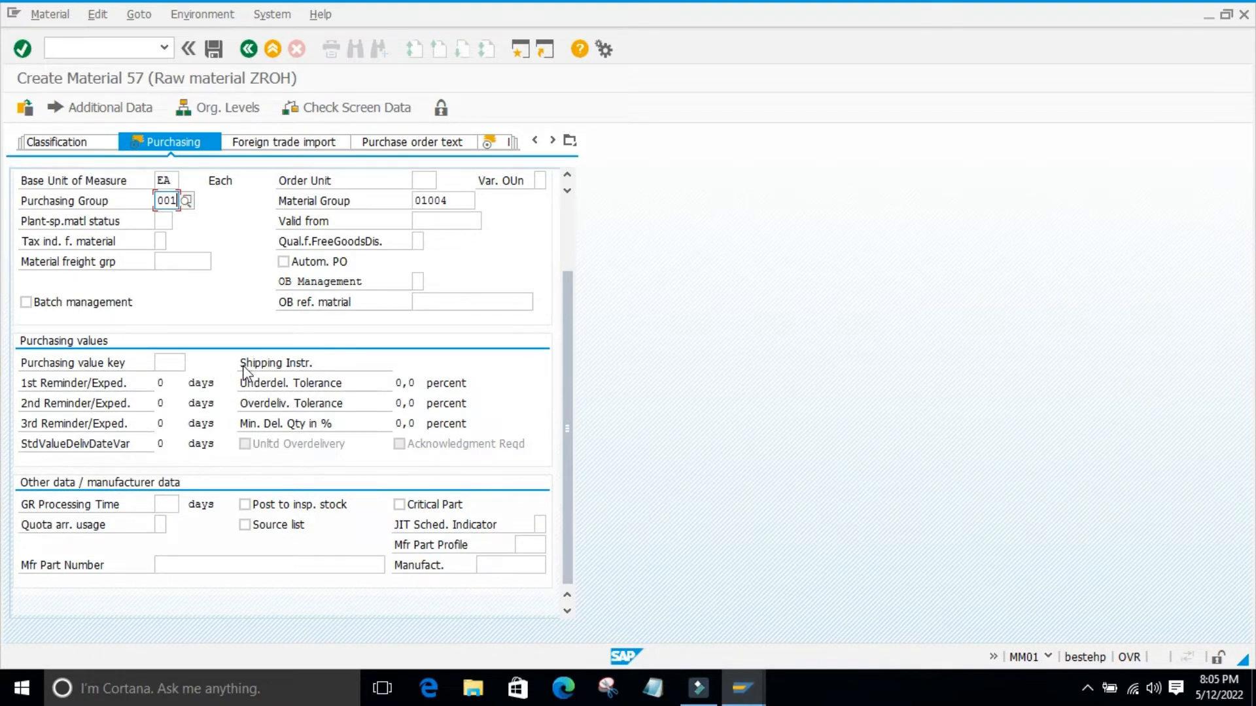
{"action": "scroll", "coordinate": [225, 424], "scroll_direction": "up", "scroll_amount": 2}
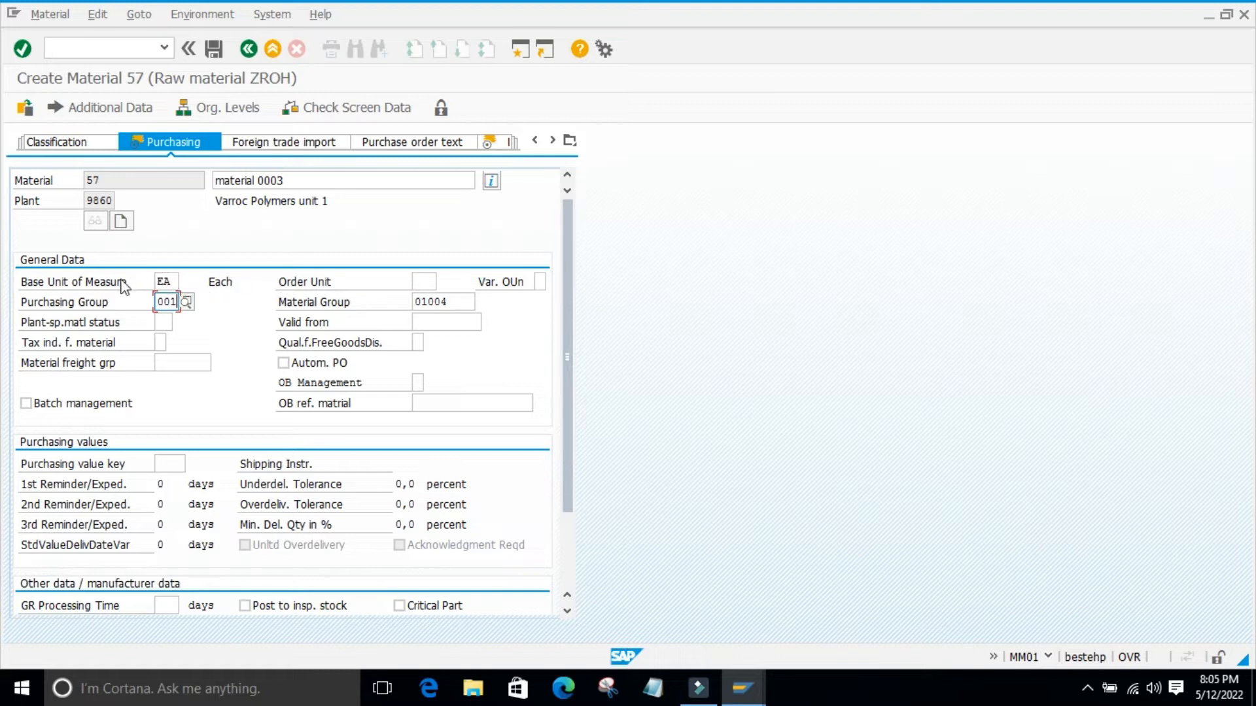
{"action": "left_click", "coordinate": [423, 283]}
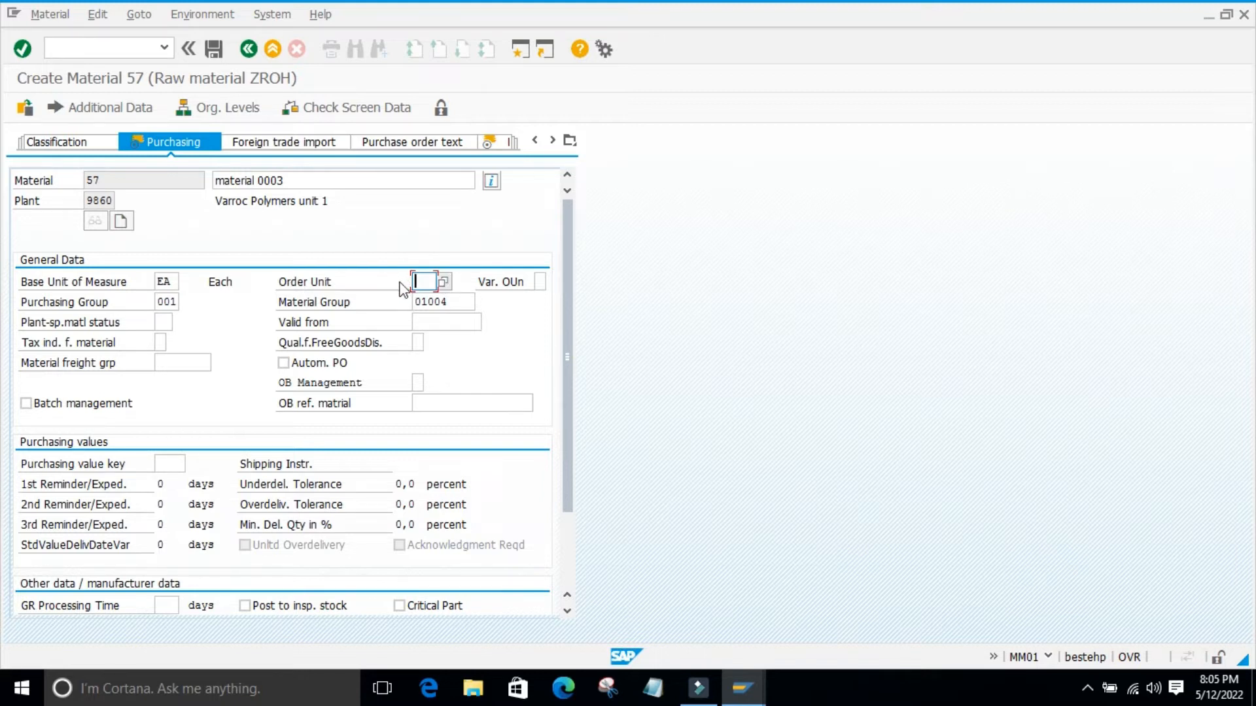
{"action": "left_click", "coordinate": [444, 282]}
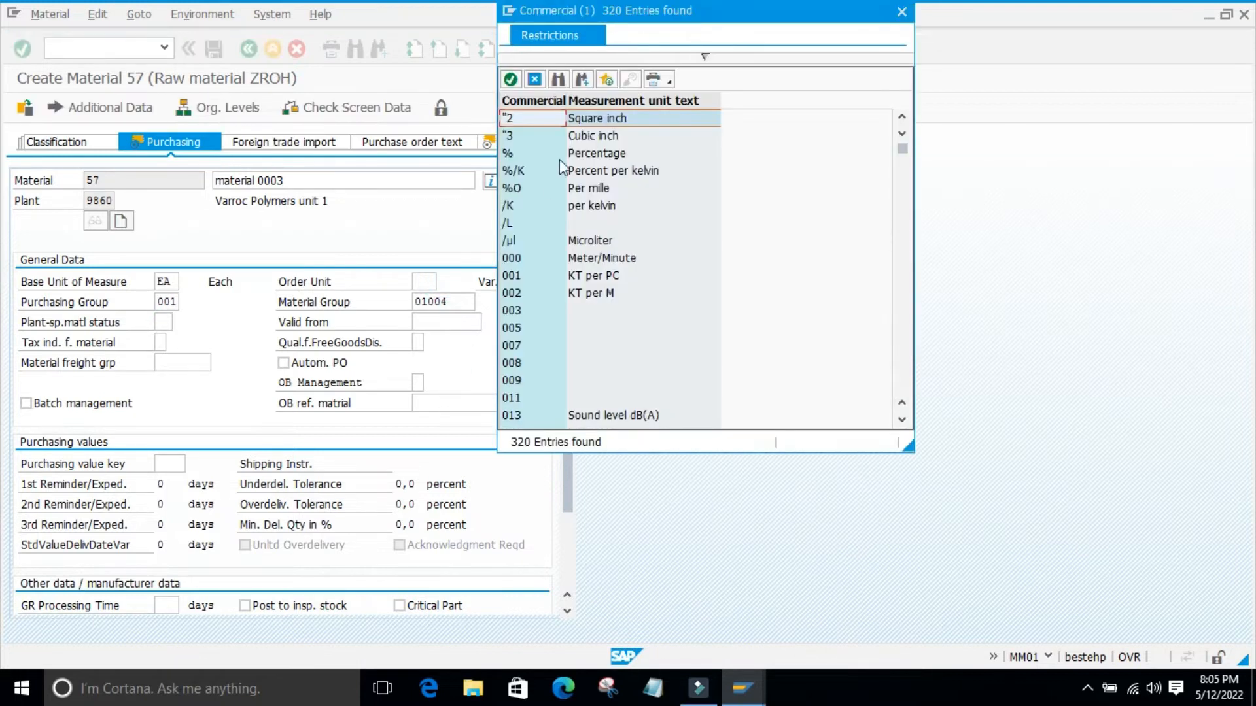
{"action": "left_click", "coordinate": [534, 80]}
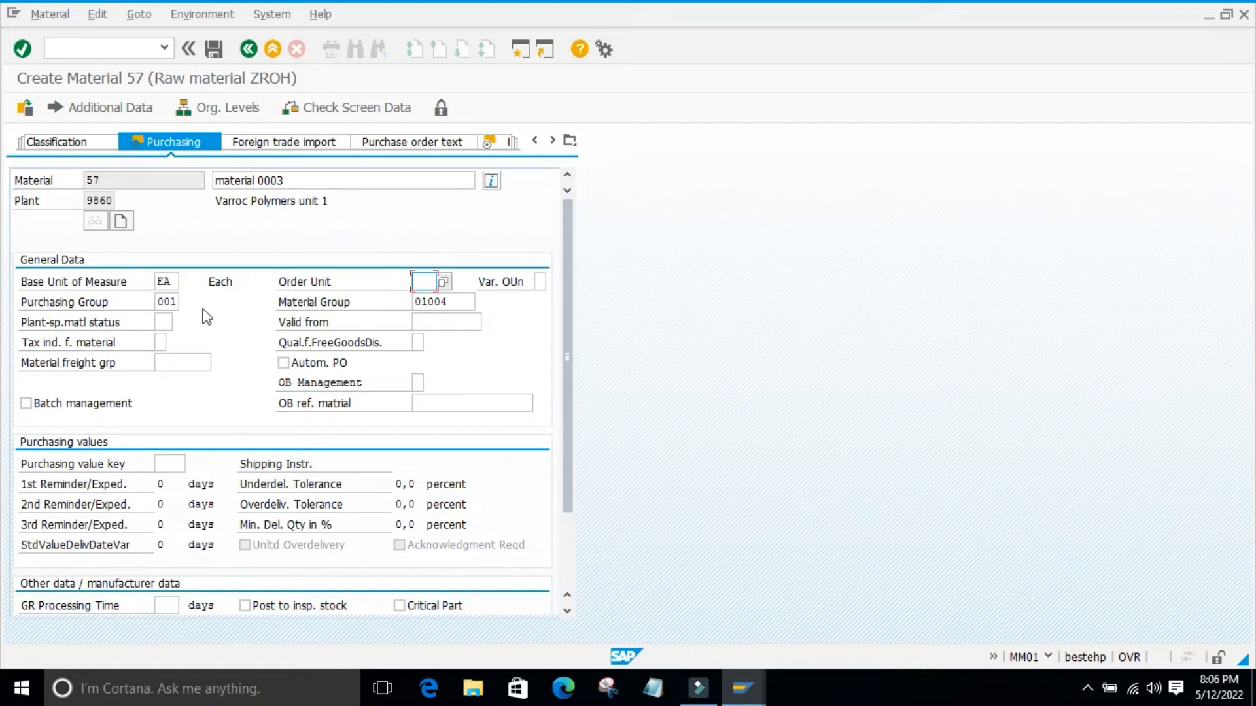
View the list of possible plant-specific material statuses and close it without choosing an entry.
{"action": "scroll", "coordinate": [204, 312], "scroll_direction": "down", "scroll_amount": 1}
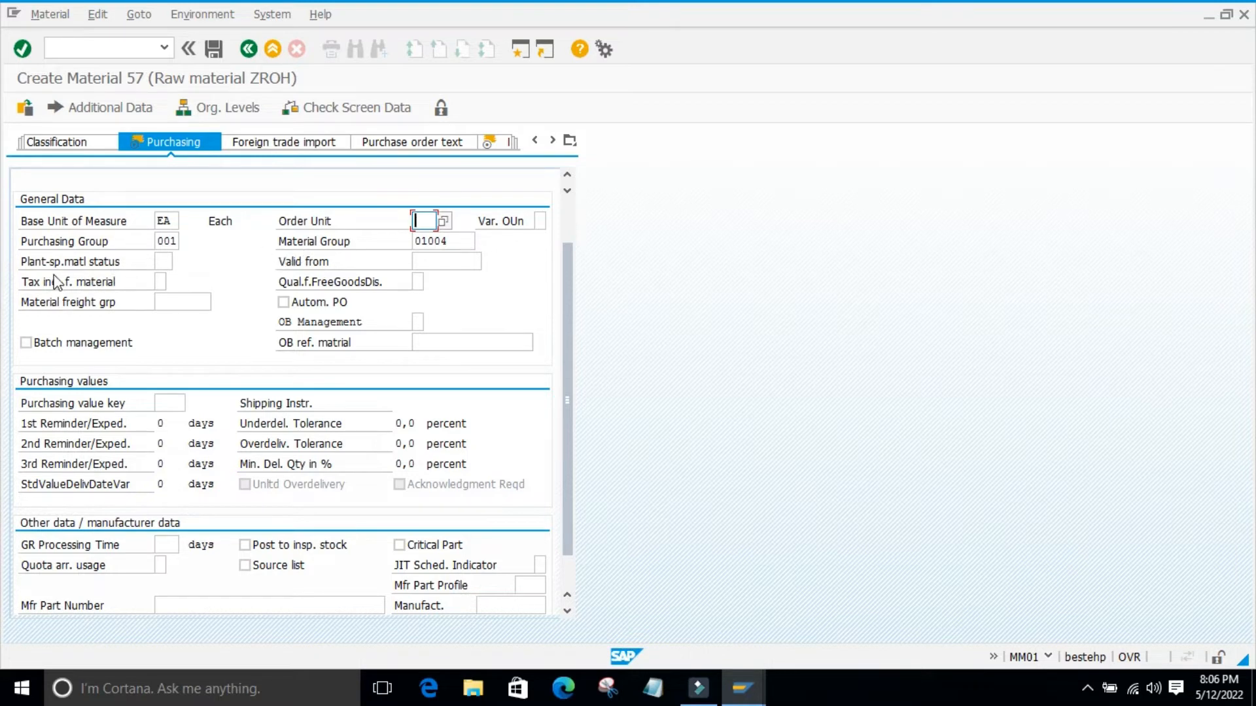
{"action": "left_click", "coordinate": [168, 261]}
{"action": "left_click", "coordinate": [176, 265]}
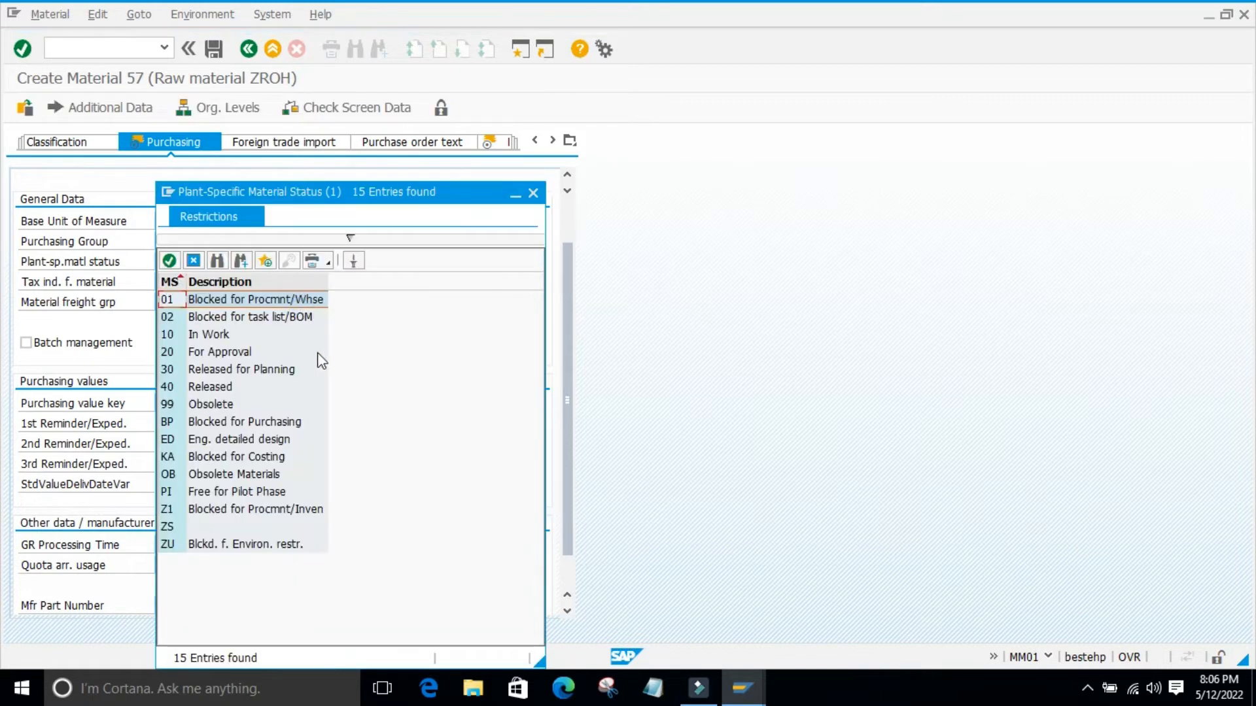
{"action": "left_click_drag", "start_coordinate": [326, 203], "coordinate": [478, 163]}
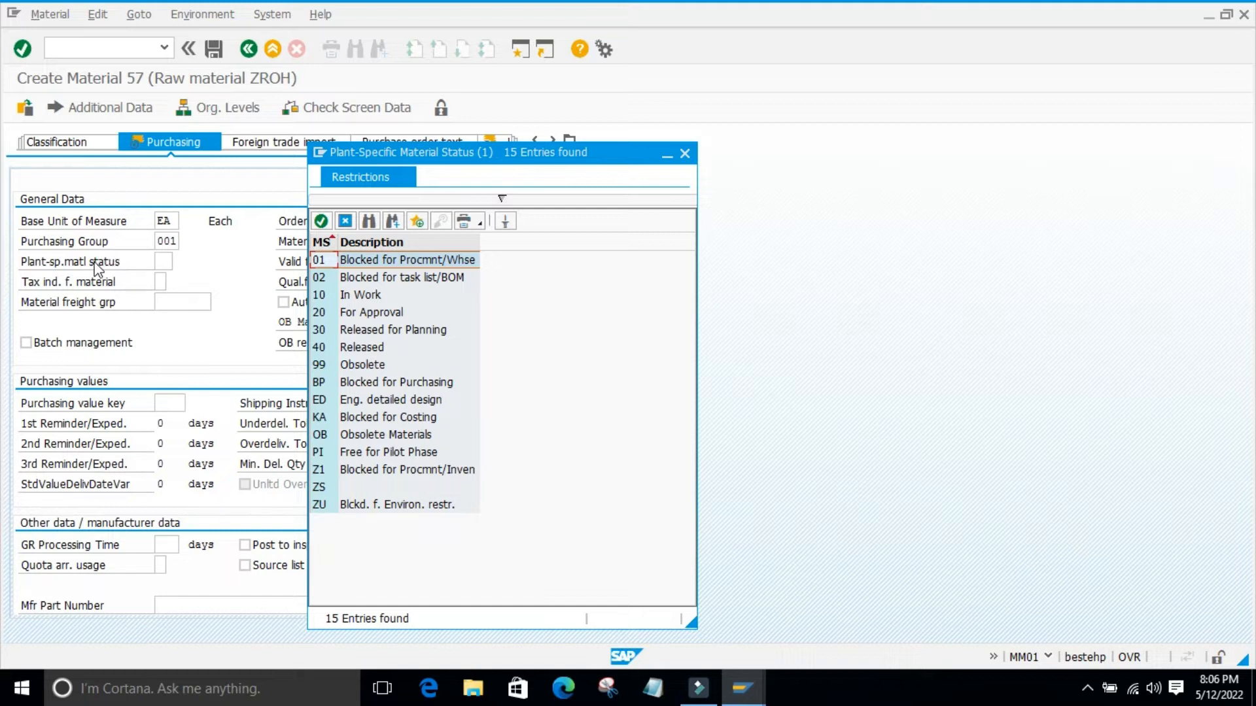
{"action": "left_click_drag", "start_coordinate": [378, 151], "coordinate": [619, 126]}
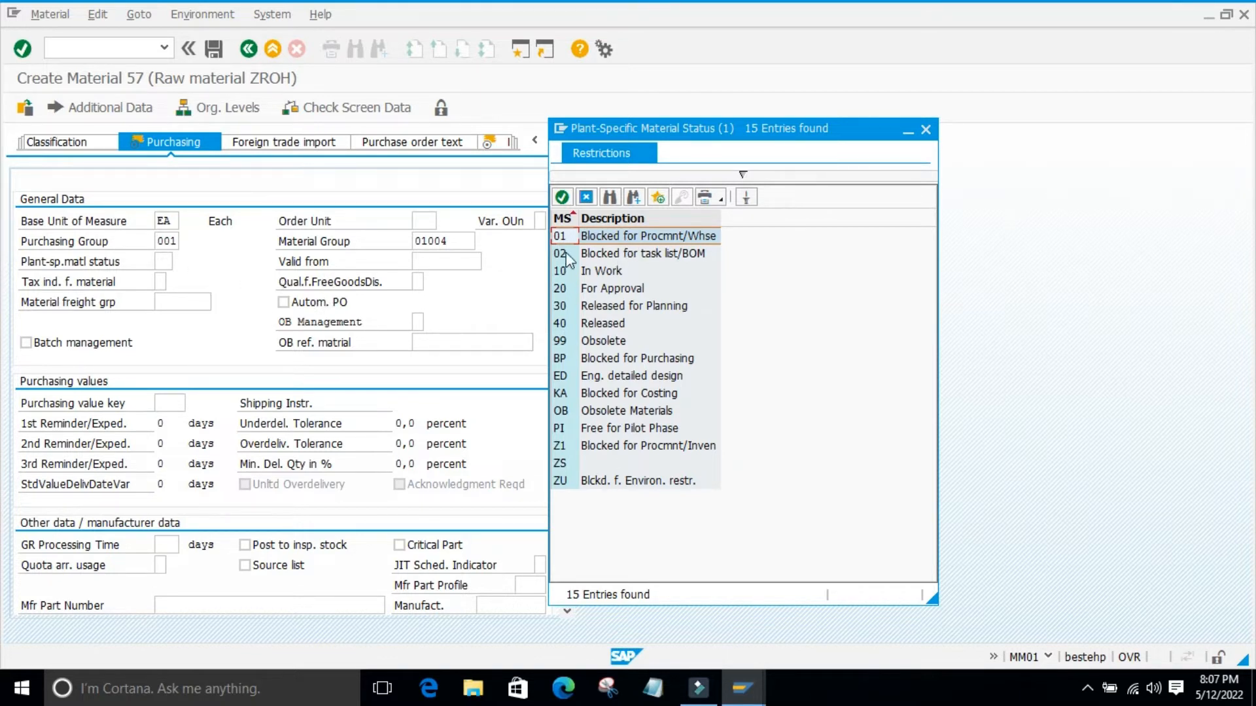
{"action": "left_click", "coordinate": [924, 129]}
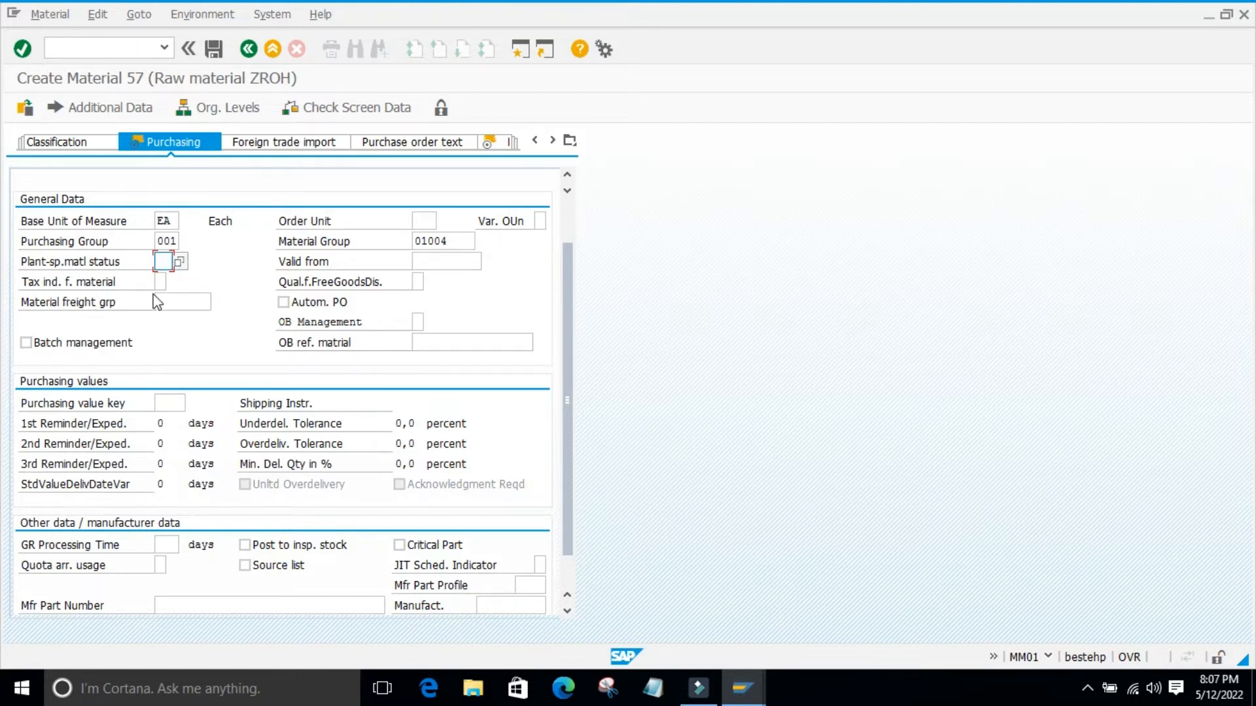
View the possible entries for the material tax indicator and the material freight group without selecting any.
{"action": "left_click", "coordinate": [173, 285]}
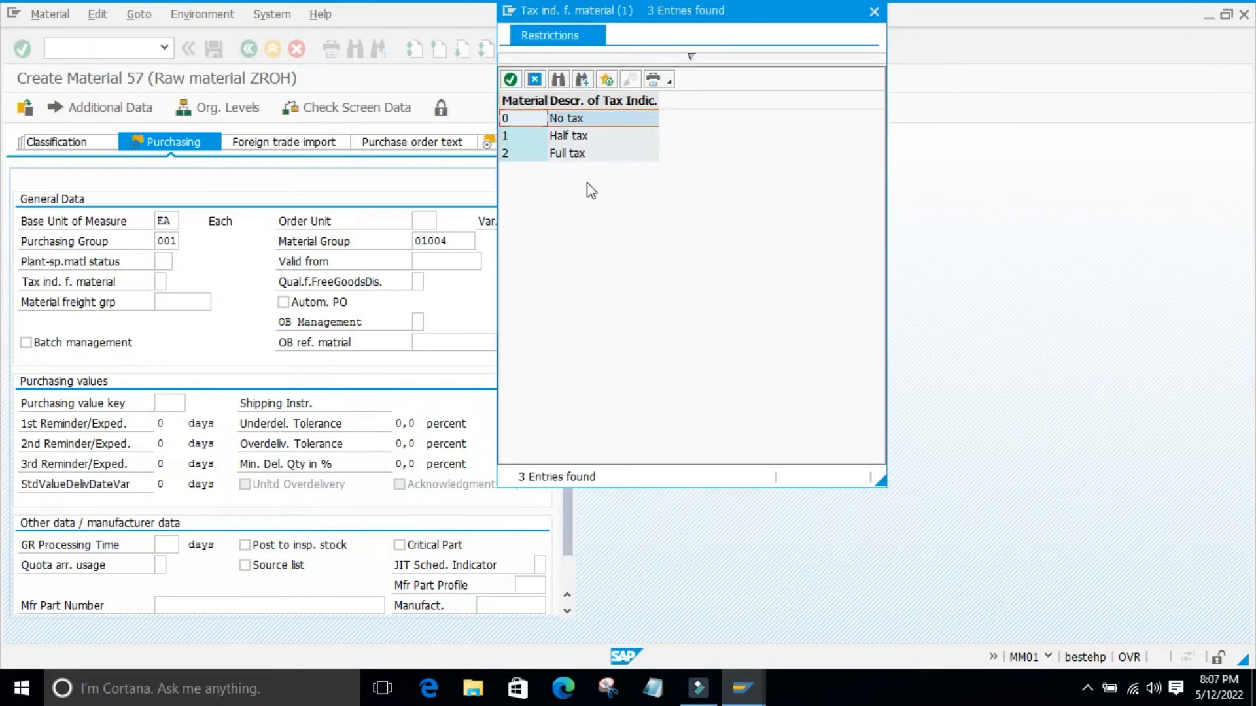
{"action": "left_click", "coordinate": [535, 80]}
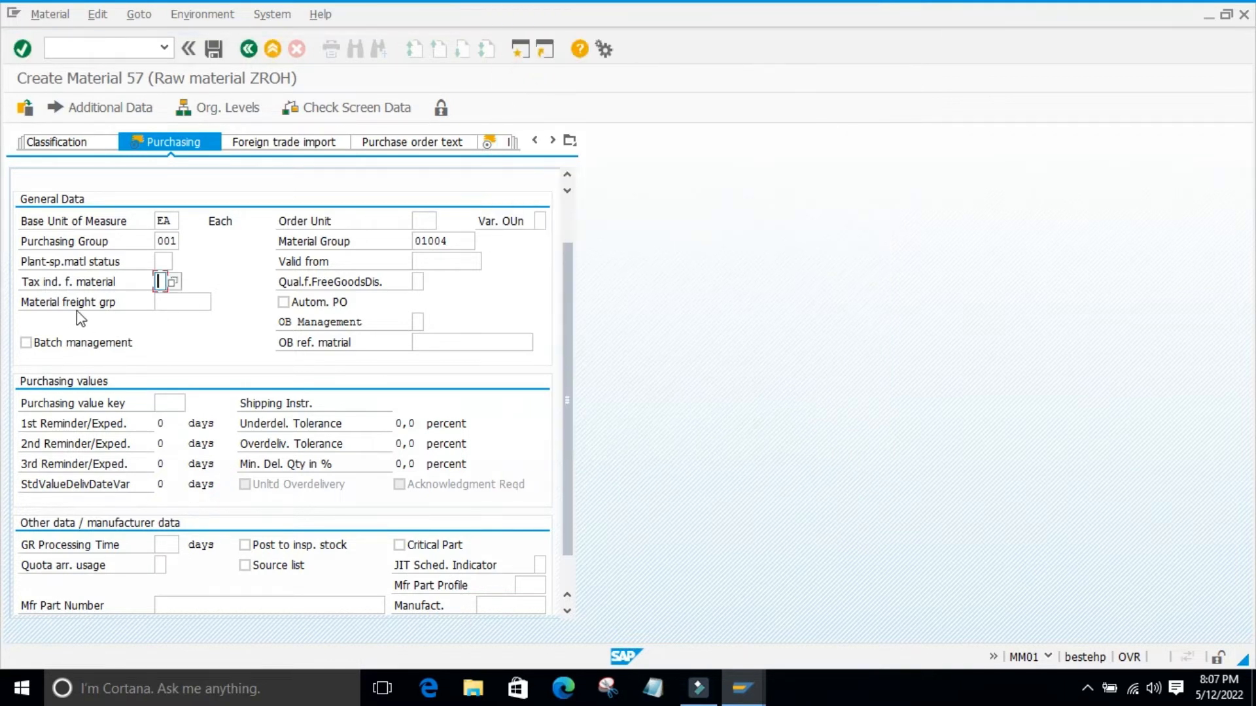
{"action": "left_click", "coordinate": [194, 302]}
{"action": "left_click", "coordinate": [217, 303]}
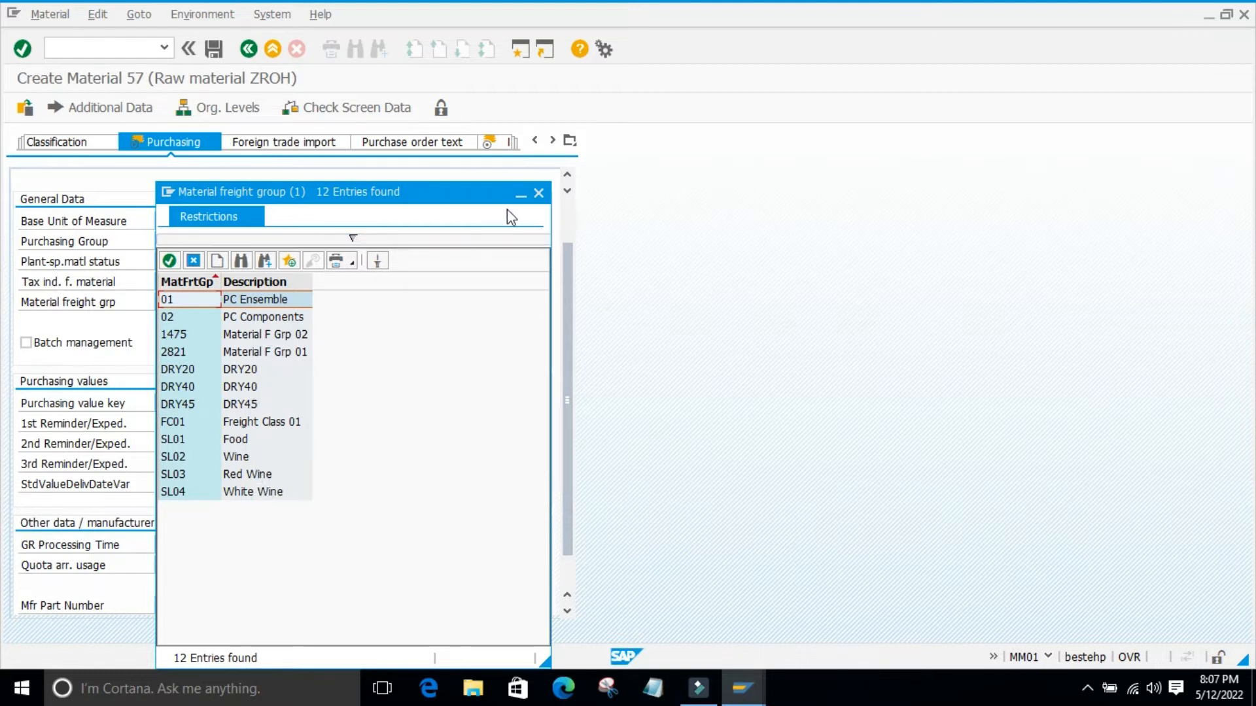
{"action": "left_click", "coordinate": [538, 194]}
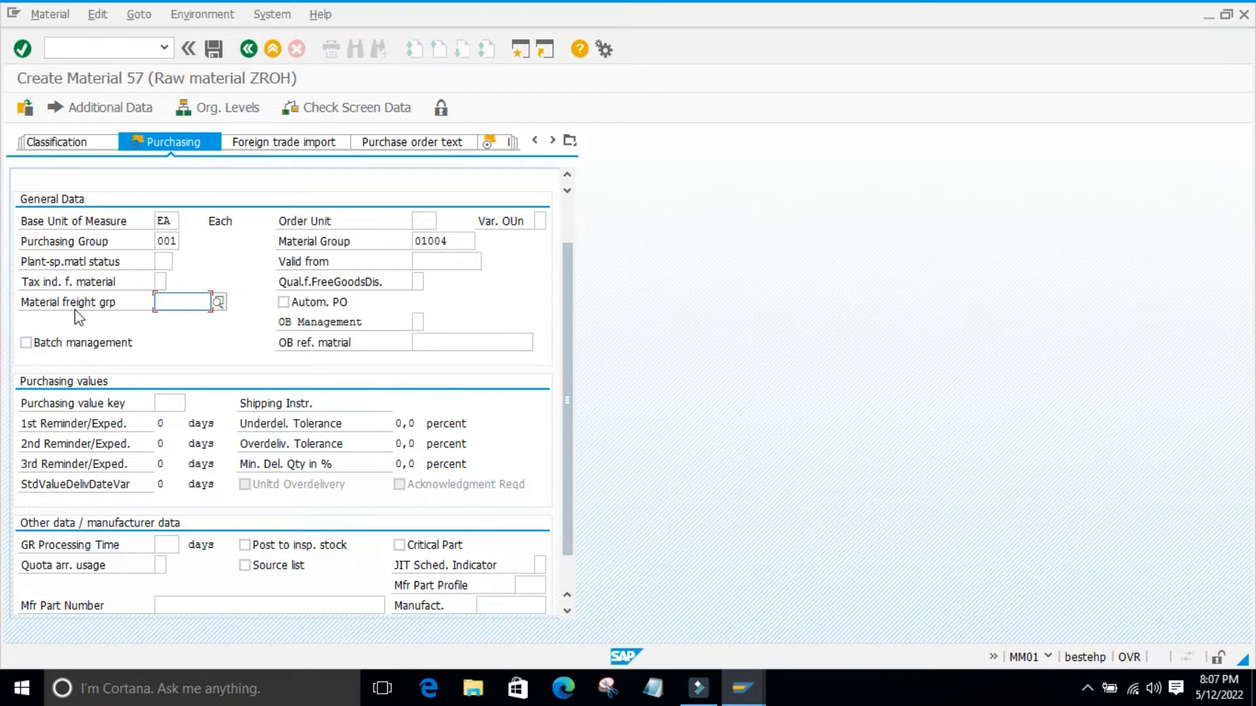
Examine the purchasing values and the other data / manufacturer data sections of the Purchasing view.
{"action": "scroll", "coordinate": [190, 342], "scroll_direction": "down", "scroll_amount": 1}
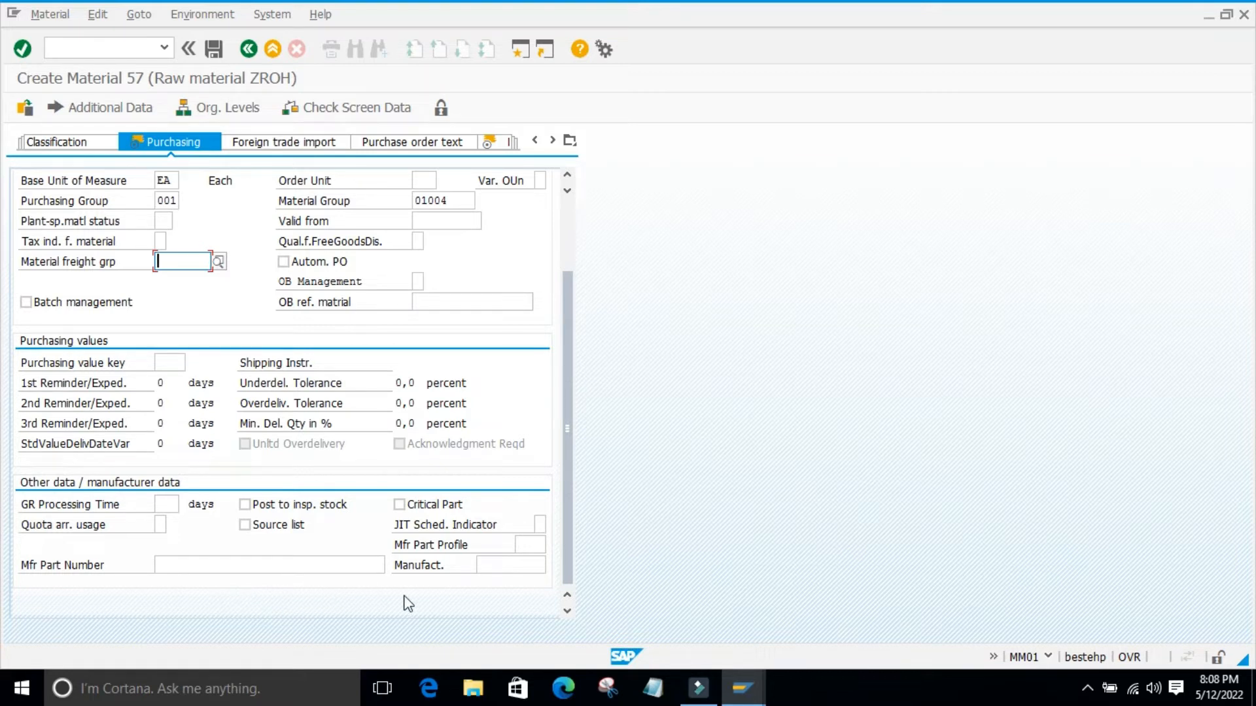
{"action": "scroll", "coordinate": [408, 604], "scroll_direction": "up", "scroll_amount": 2}
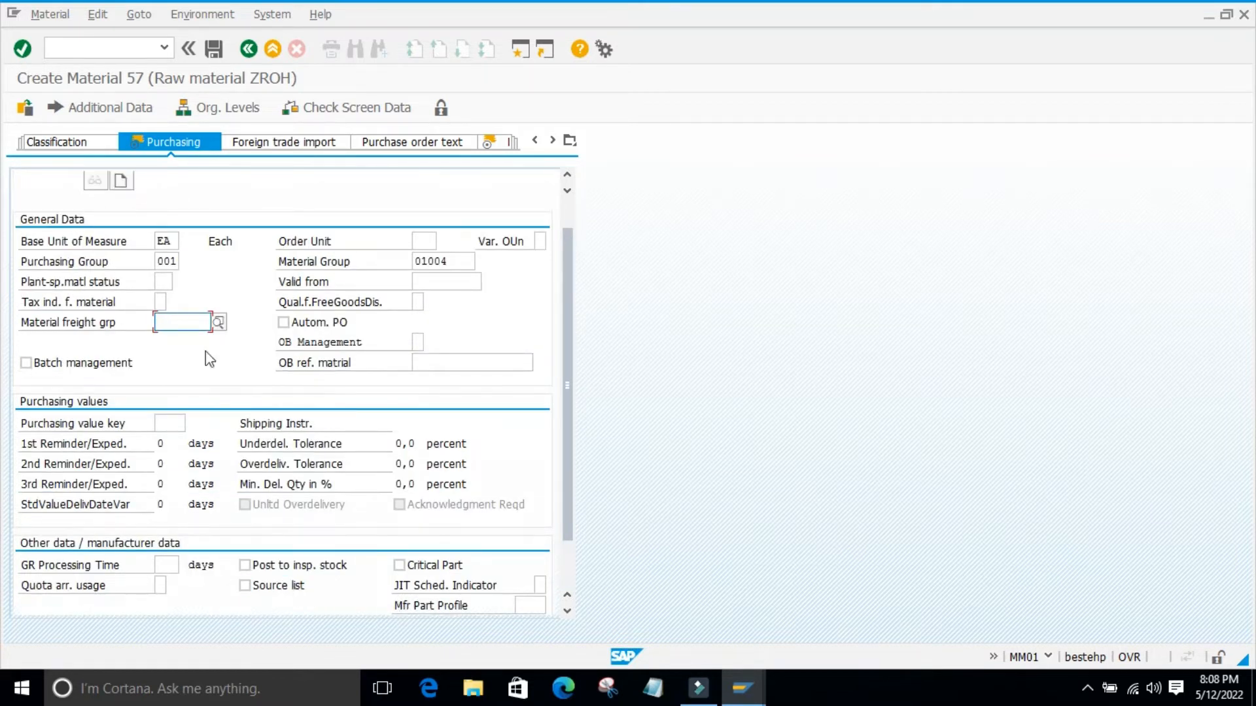
{"action": "scroll", "coordinate": [275, 432], "scroll_direction": "down", "scroll_amount": 2}
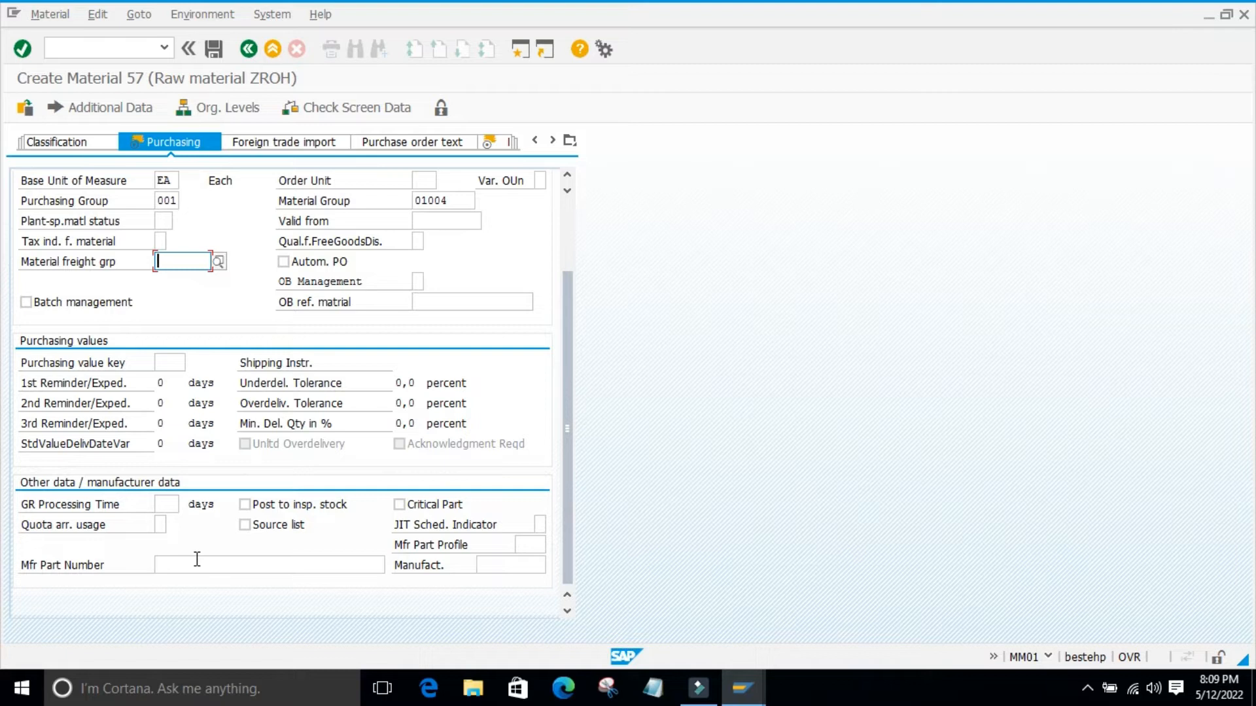
{"action": "scroll", "coordinate": [204, 521], "scroll_direction": "up", "scroll_amount": 3}
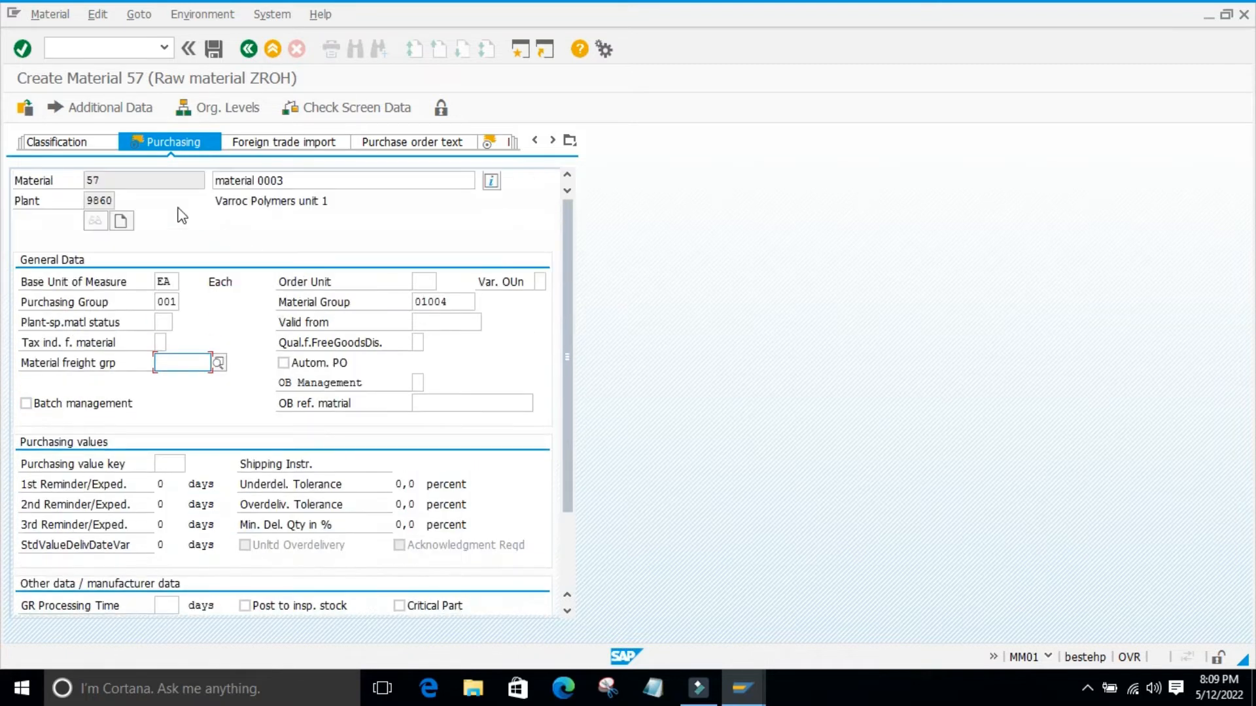
{"action": "triple_click", "coordinate": [314, 180]}
{"action": "scroll", "coordinate": [301, 469], "scroll_direction": "down", "scroll_amount": 3}
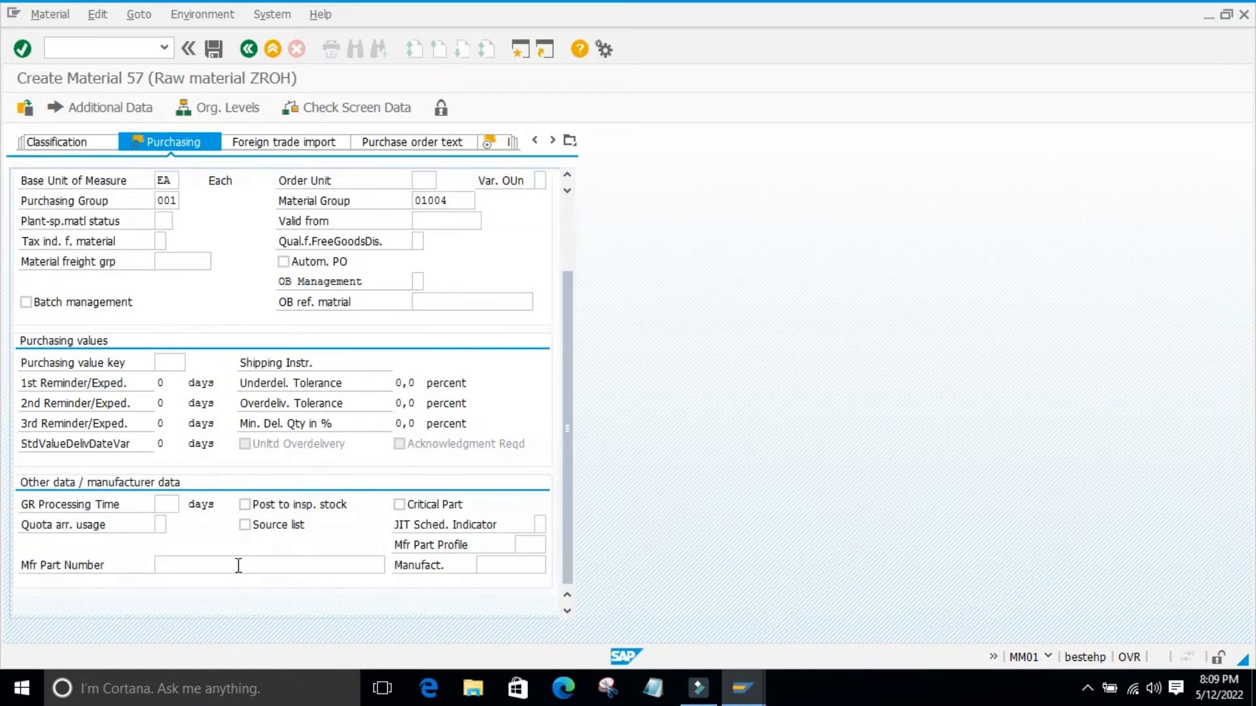
{"action": "scroll", "coordinate": [340, 433], "scroll_direction": "up", "scroll_amount": 3}
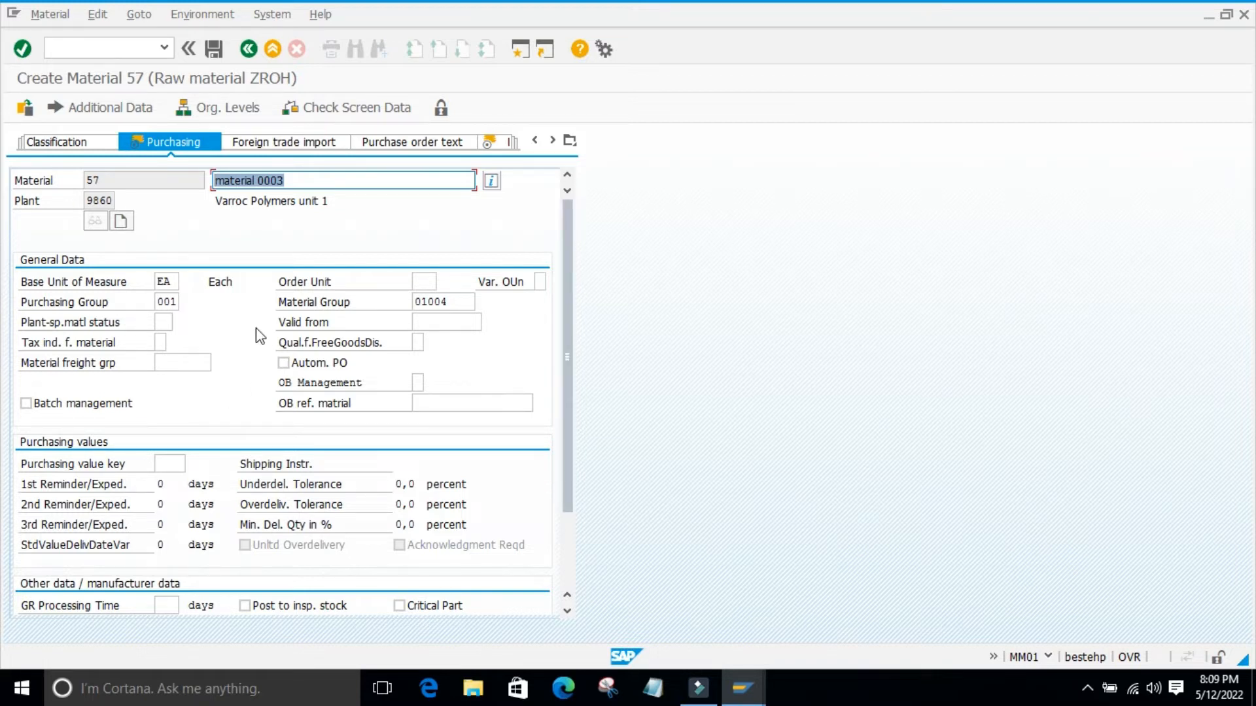
Continue to the MRP 1 view and set the MRP type to ND.
{"action": "key", "text": "Return"}
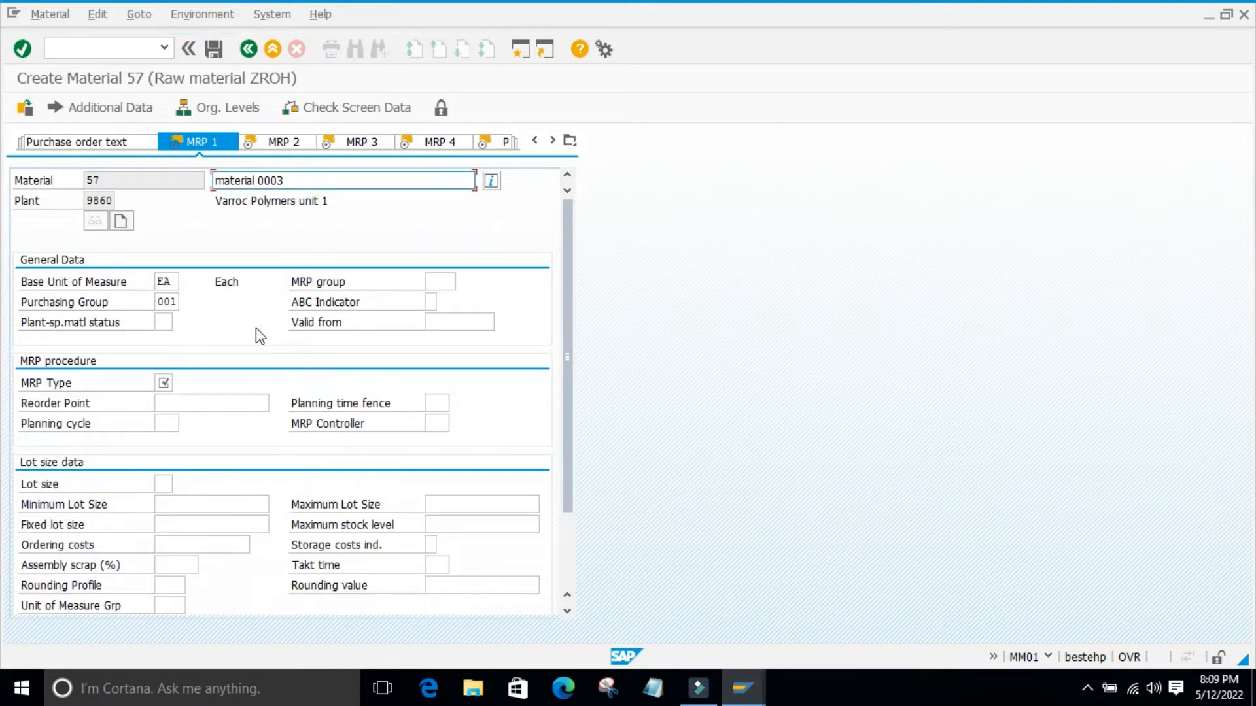
{"action": "left_click", "coordinate": [163, 383]}
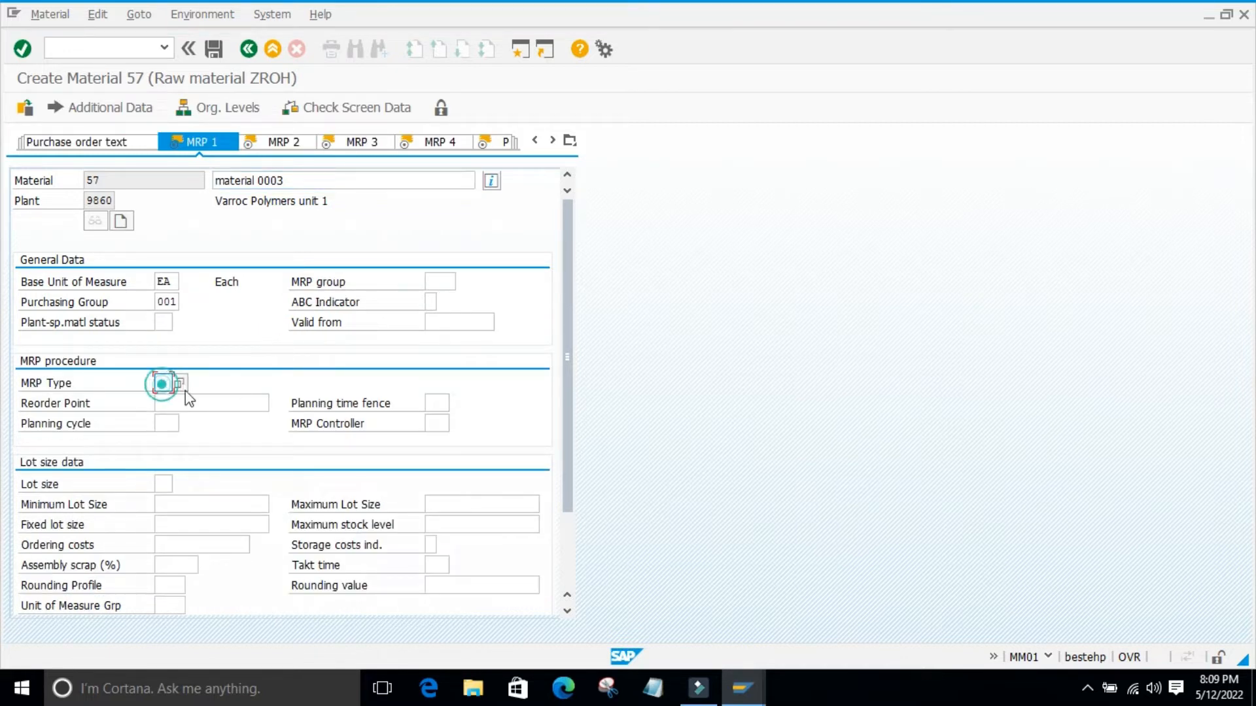
{"action": "left_click", "coordinate": [161, 399]}
{"action": "scroll", "coordinate": [272, 328], "scroll_direction": "down", "scroll_amount": 3}
{"action": "scroll", "coordinate": [266, 328], "scroll_direction": "up", "scroll_amount": 3}
Look up the possible entries for the MRP group and the ABC indicator without selecting any.
{"action": "left_click", "coordinate": [439, 282]}
{"action": "left_click", "coordinate": [461, 281]}
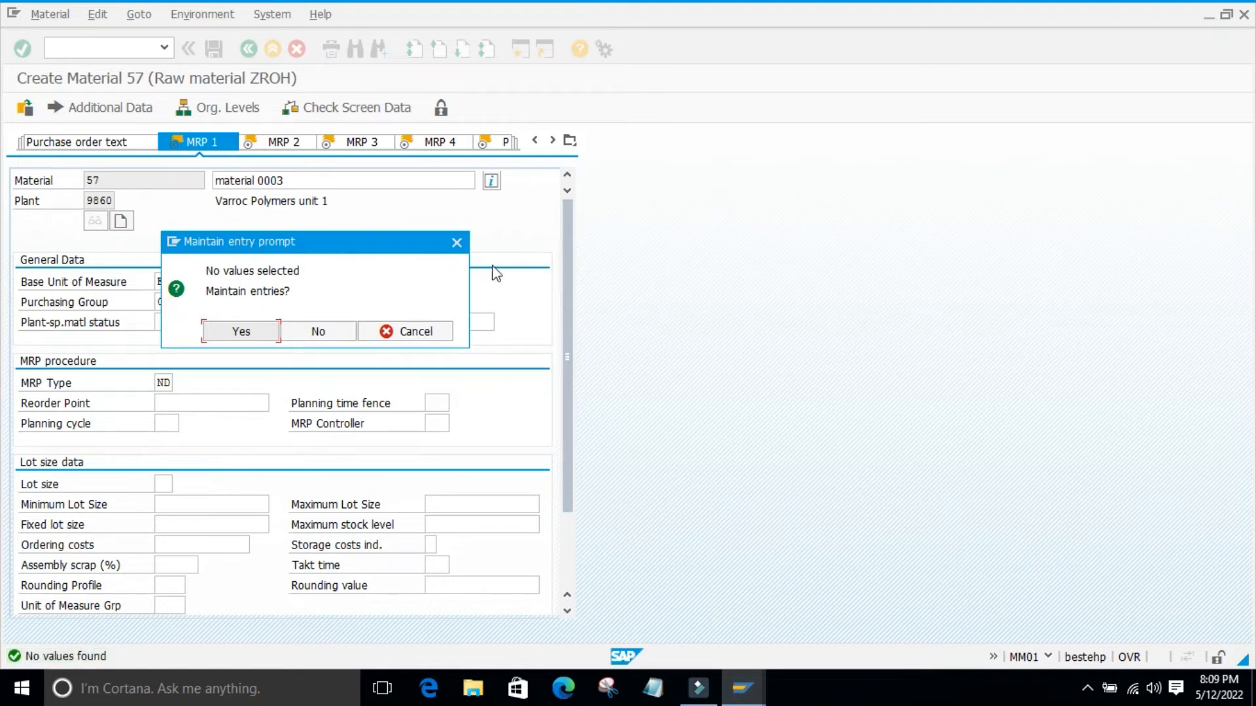
{"action": "left_click", "coordinate": [457, 242]}
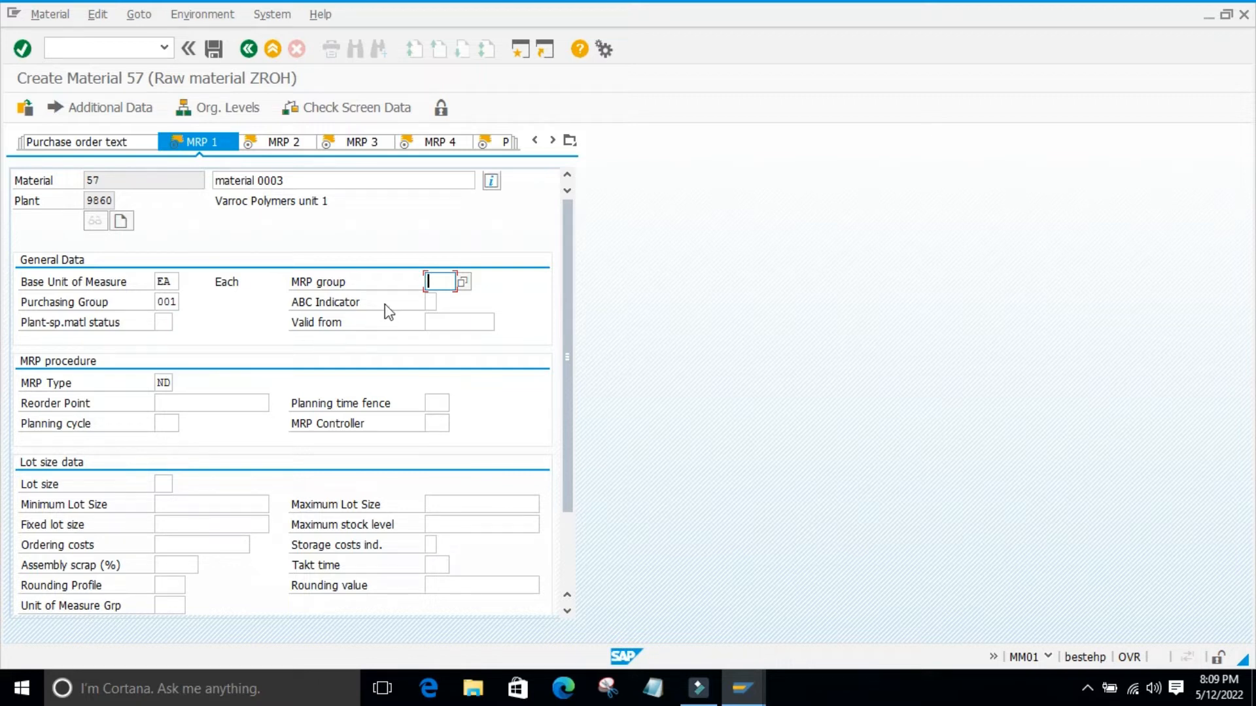
{"action": "left_click", "coordinate": [440, 302]}
{"action": "key", "text": "F4"}
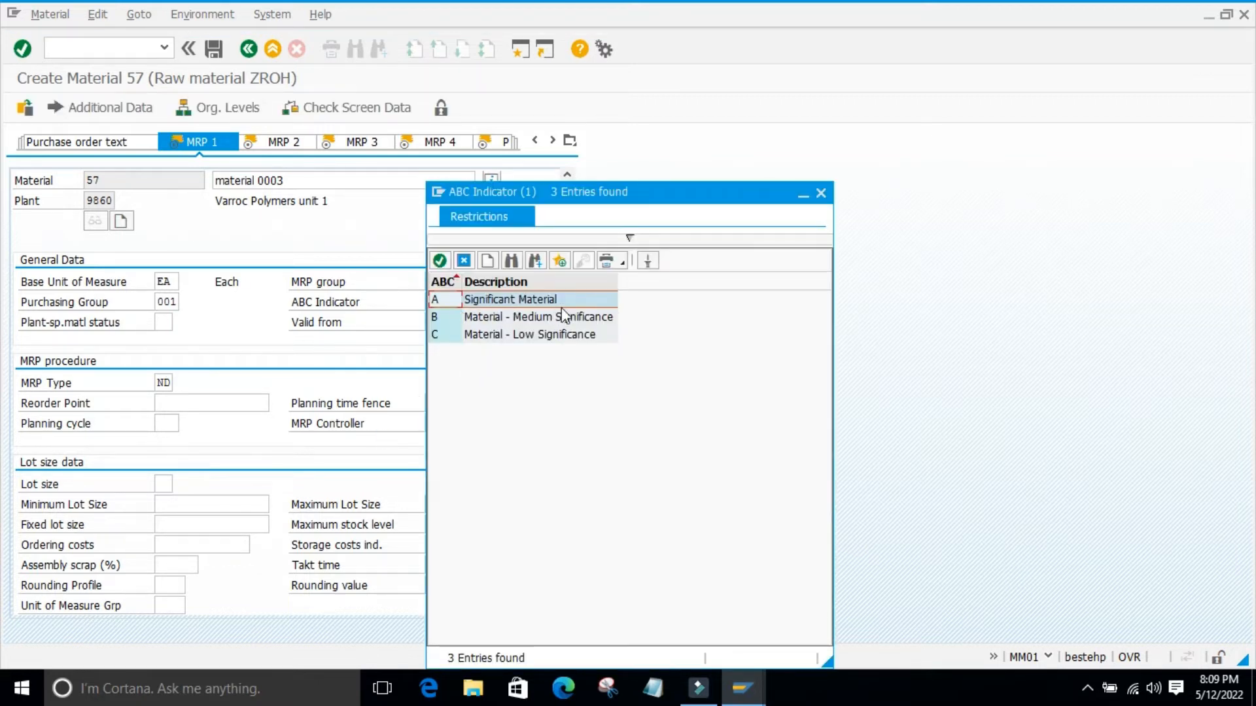
{"action": "left_click_drag", "start_coordinate": [652, 196], "coordinate": [852, 116]}
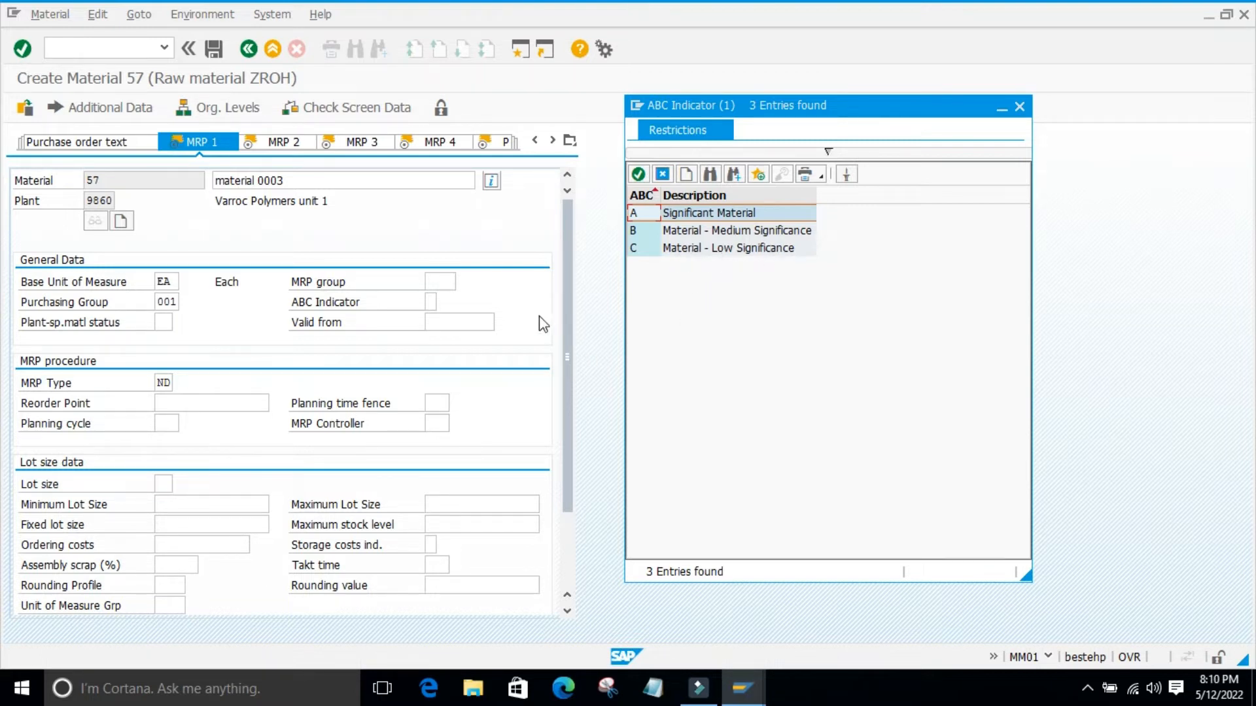
{"action": "left_click", "coordinate": [1019, 106]}
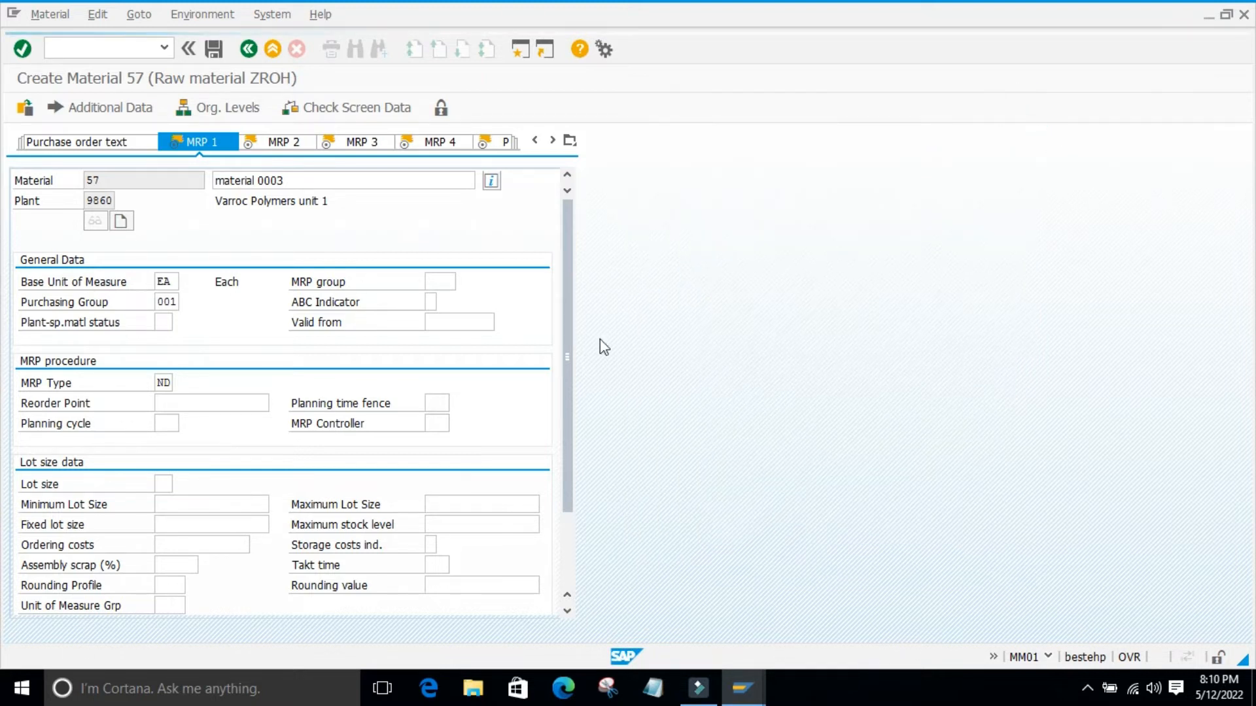
Change the MRP type to PD (MRP) using its list of possible entries.
{"action": "scroll", "coordinate": [208, 386], "scroll_direction": "down", "scroll_amount": 3}
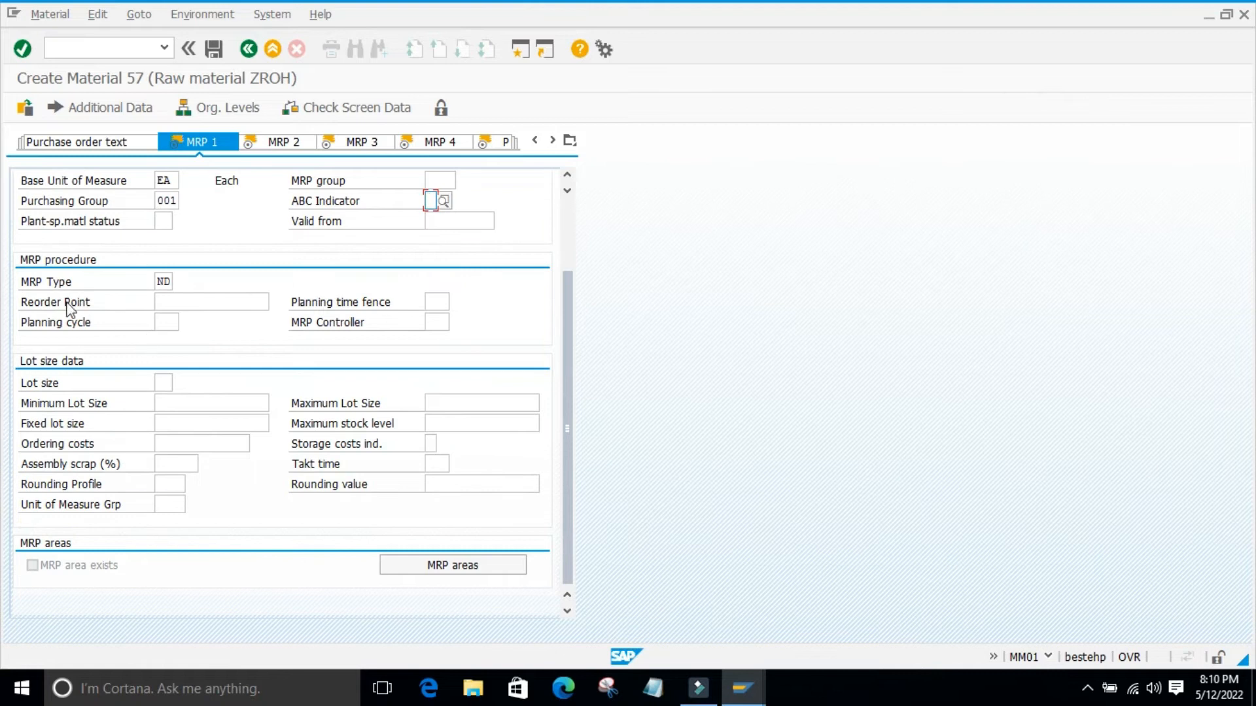
{"action": "left_click", "coordinate": [171, 281]}
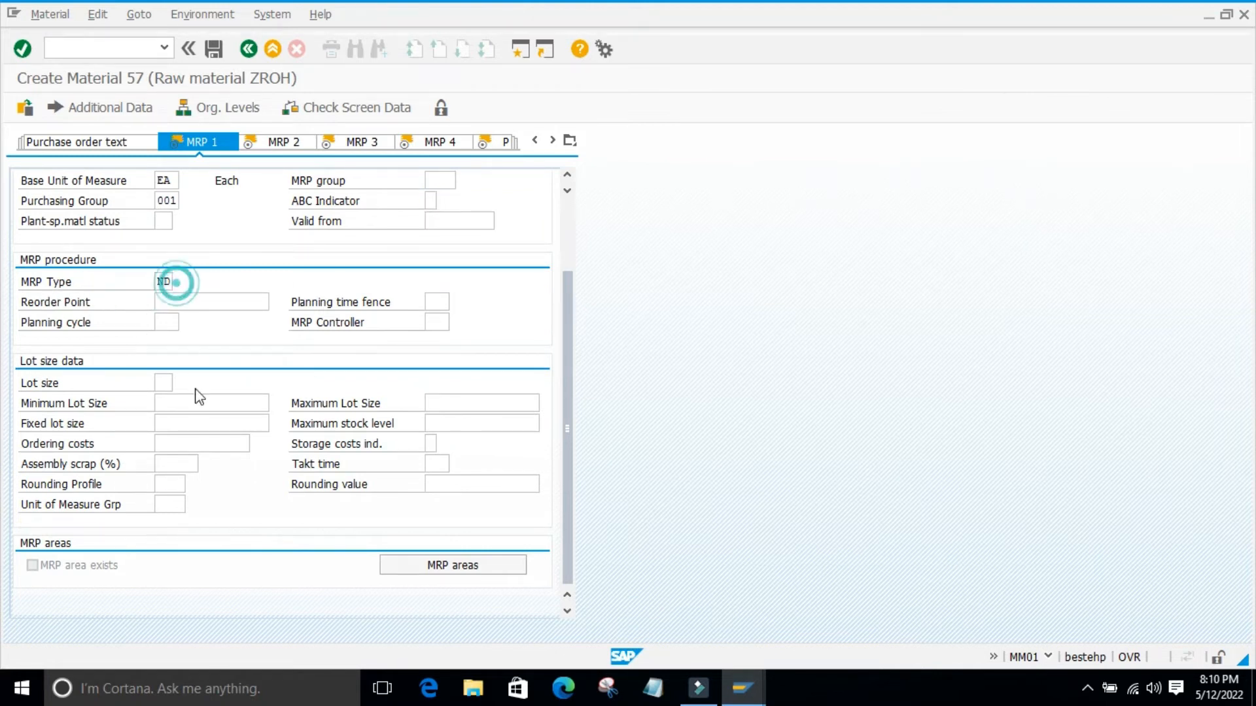
{"action": "key", "text": "F4"}
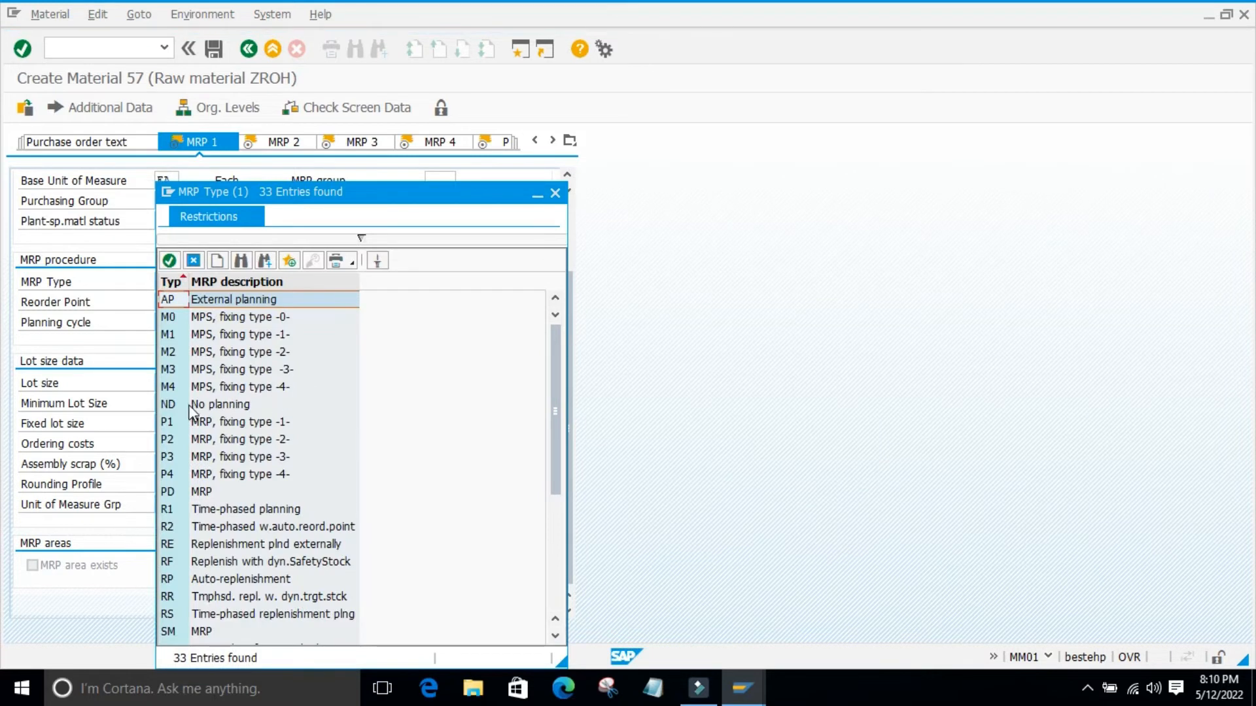
{"action": "left_click", "coordinate": [170, 491]}
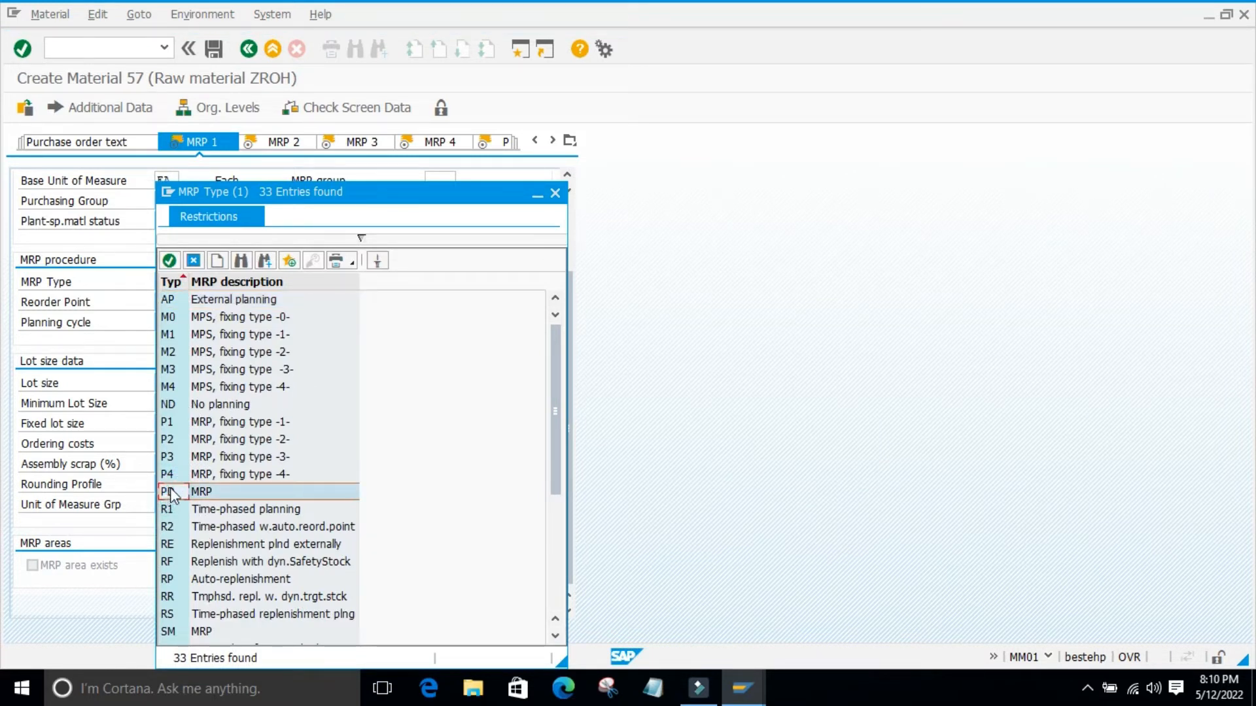
{"action": "left_click", "coordinate": [169, 260]}
Go through the MRP procedure fields of the MRP 1 view and look up the possible MRP controllers for the plant.
{"action": "left_click", "coordinate": [208, 300]}
{"action": "left_click", "coordinate": [159, 301]}
{"action": "left_click", "coordinate": [234, 329]}
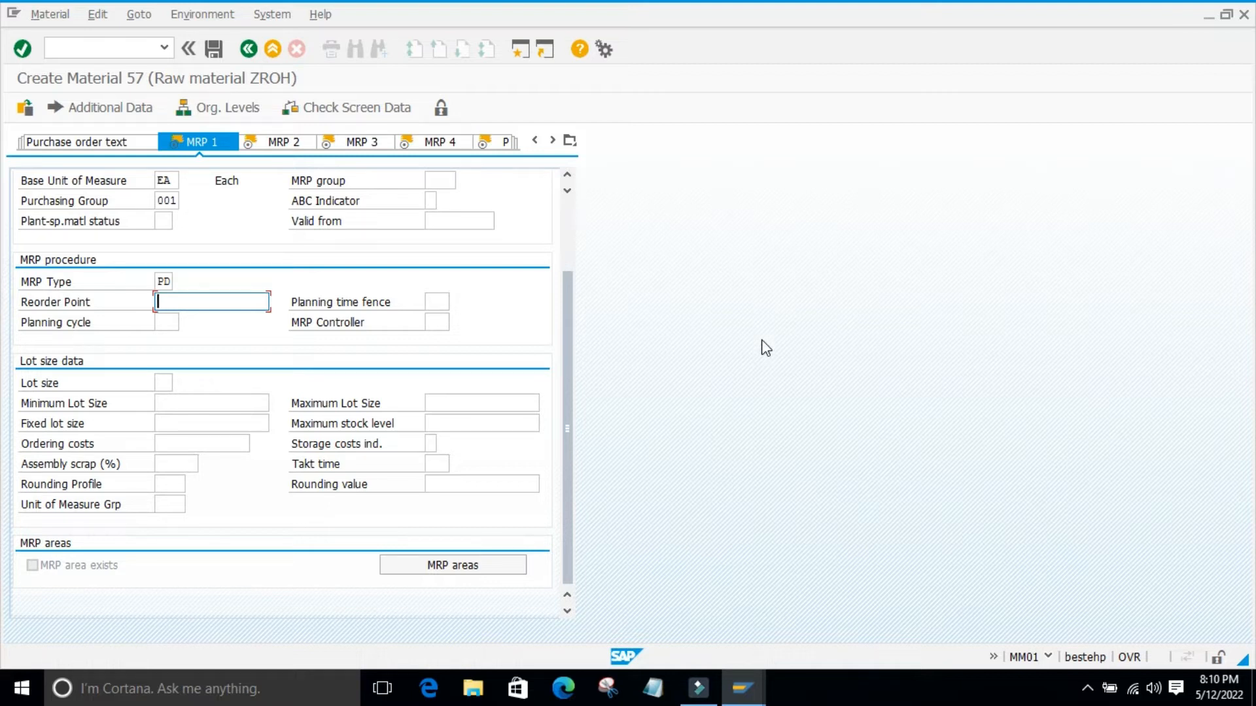
{"action": "left_click", "coordinate": [196, 298]}
{"action": "left_click", "coordinate": [442, 323]}
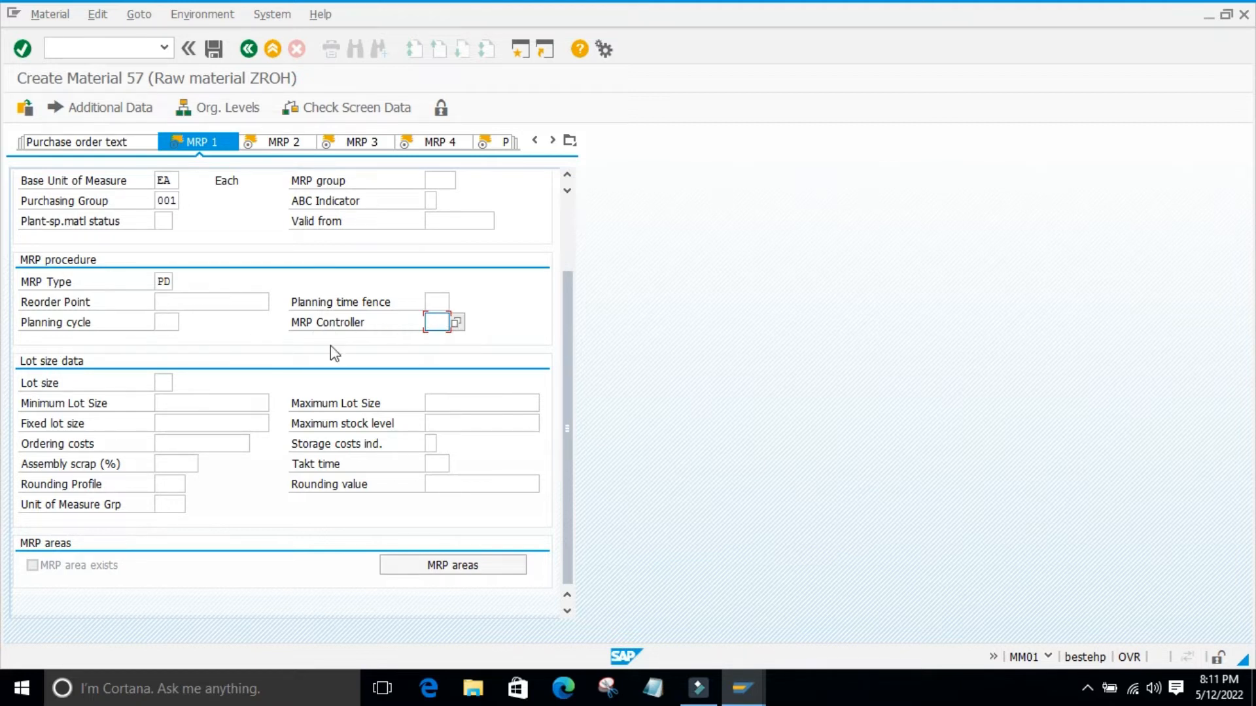
{"action": "left_click", "coordinate": [454, 323]}
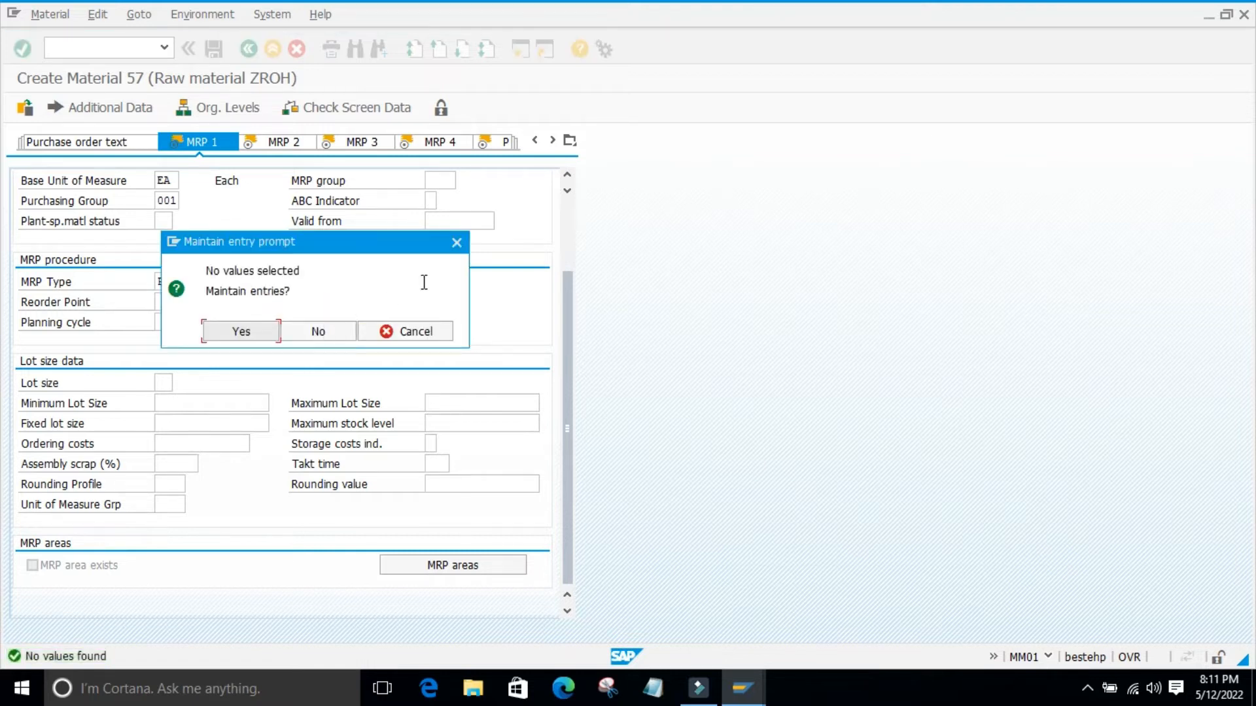
{"action": "left_click", "coordinate": [457, 242]}
{"action": "left_click", "coordinate": [435, 300]}
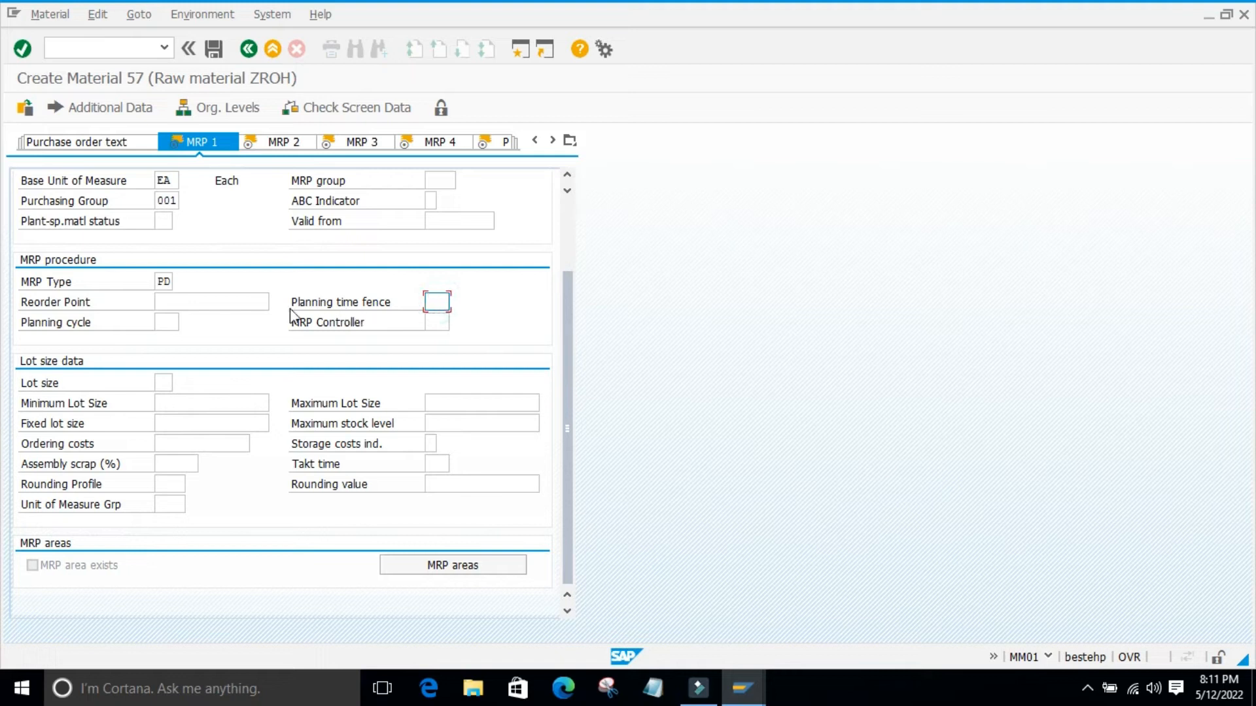
{"action": "left_click", "coordinate": [145, 329]}
{"action": "left_click", "coordinate": [167, 321]}
{"action": "left_click", "coordinate": [221, 326]}
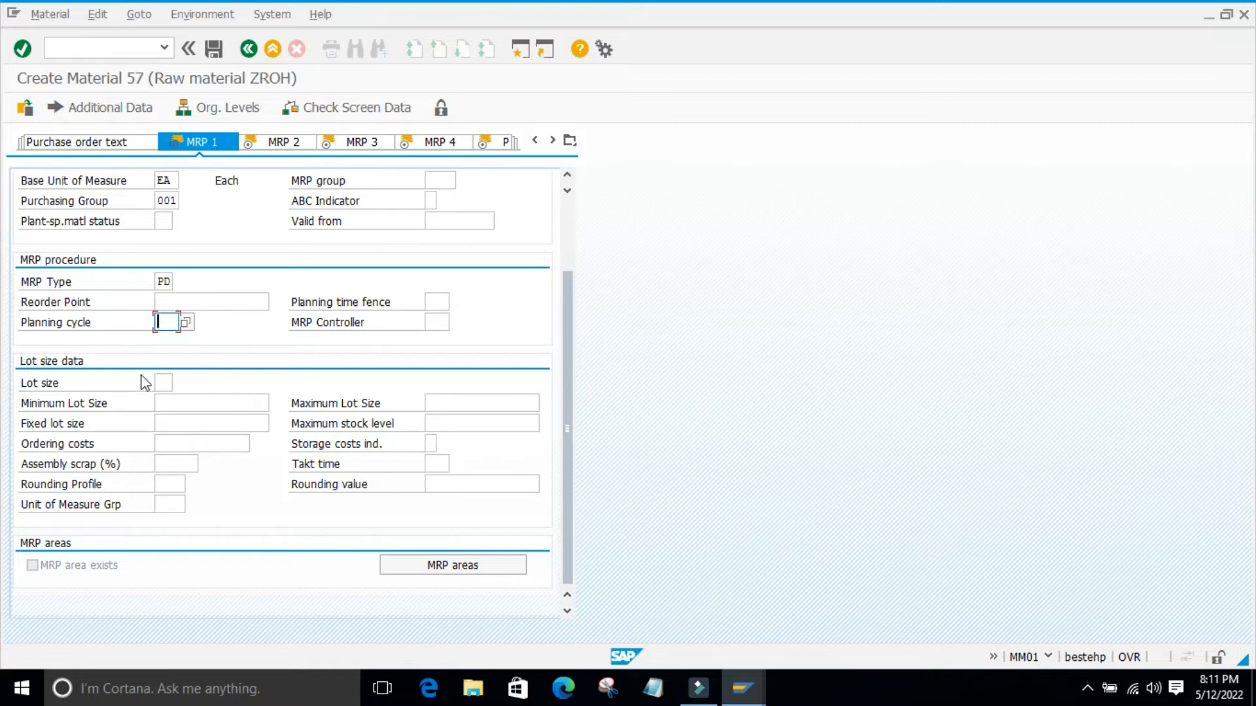
Examine the lot size data fields of the MRP 1 view, from the lot size through the unit of measure group.
{"action": "left_click", "coordinate": [216, 379]}
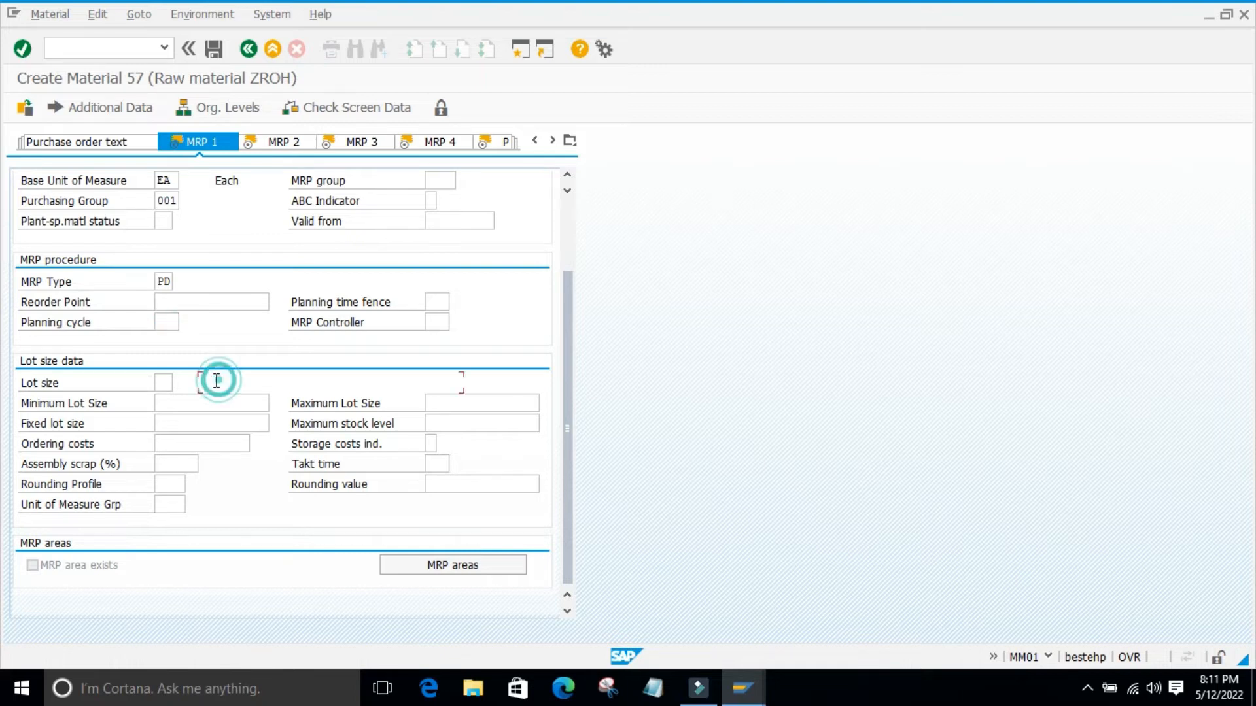
{"action": "left_click", "coordinate": [164, 383]}
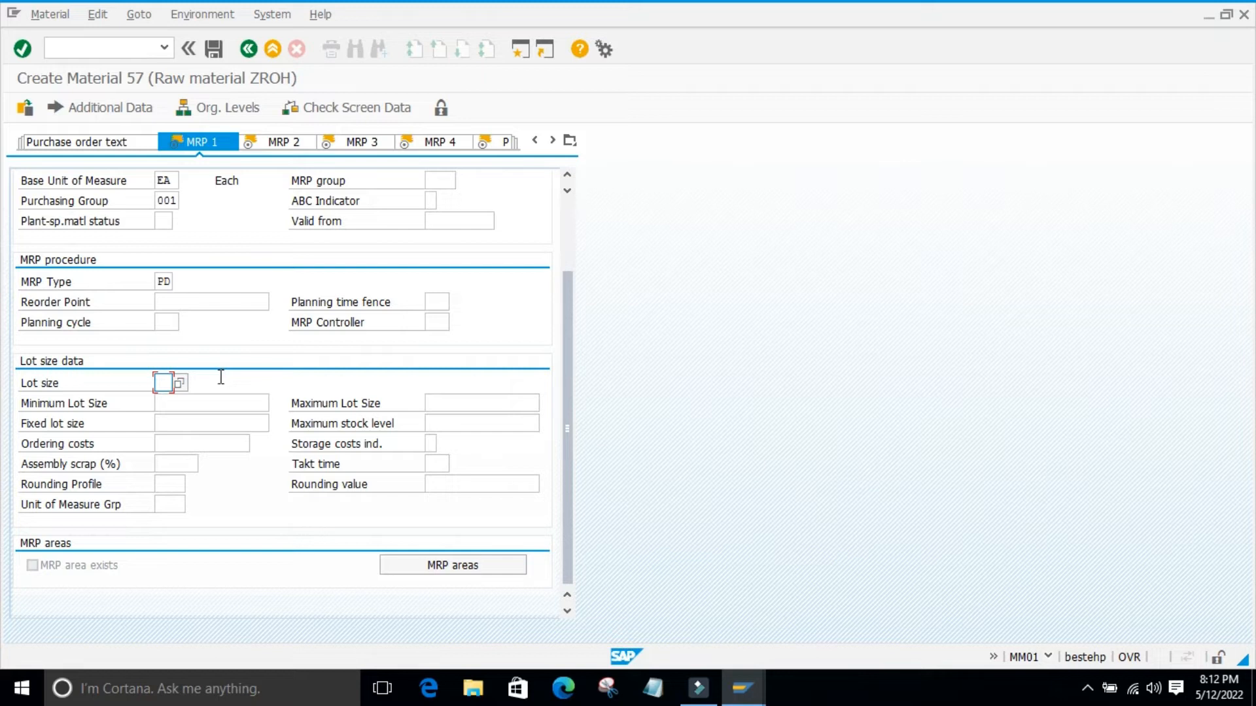
{"action": "left_click", "coordinate": [182, 400]}
{"action": "left_click", "coordinate": [426, 404]}
{"action": "left_click", "coordinate": [173, 425]}
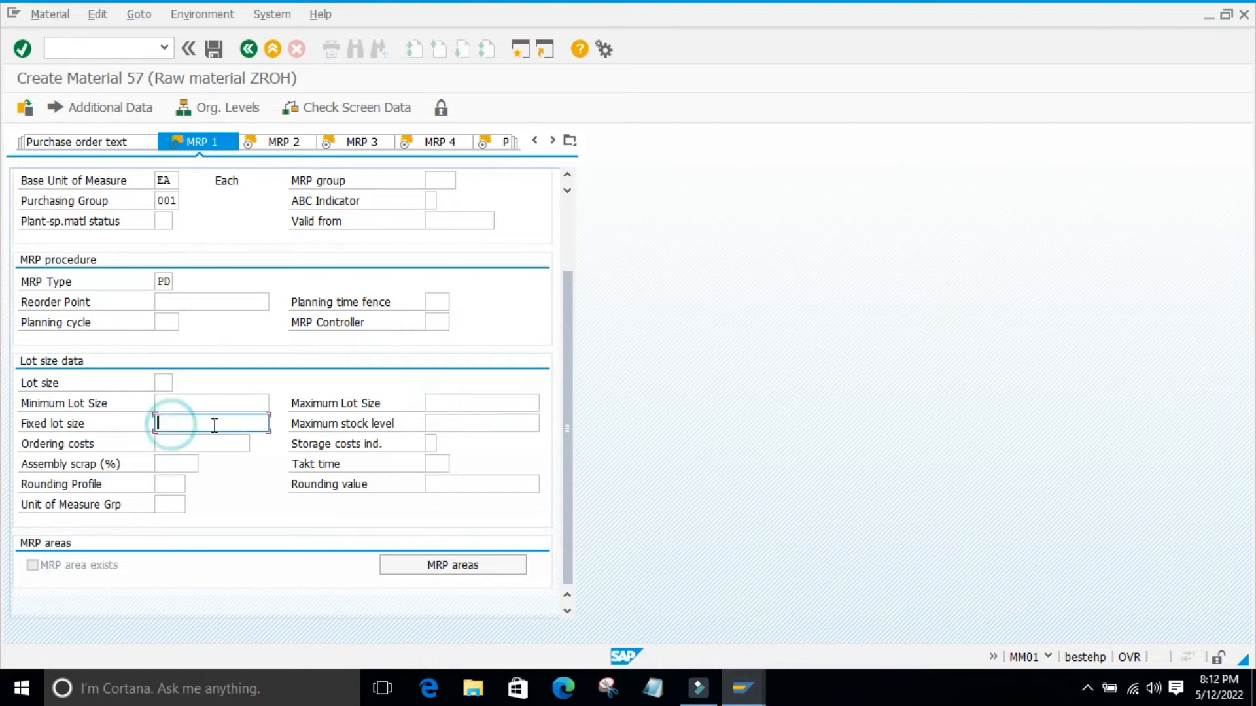
{"action": "left_click", "coordinate": [454, 424]}
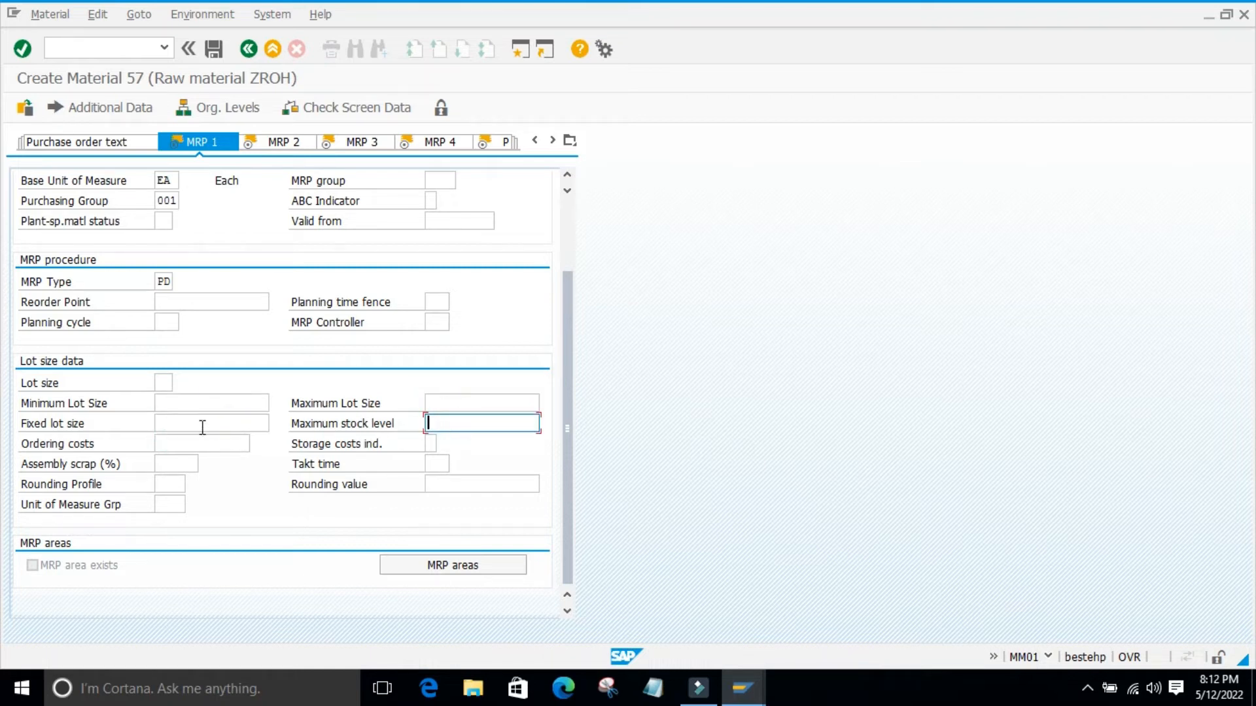
{"action": "left_click", "coordinate": [182, 444]}
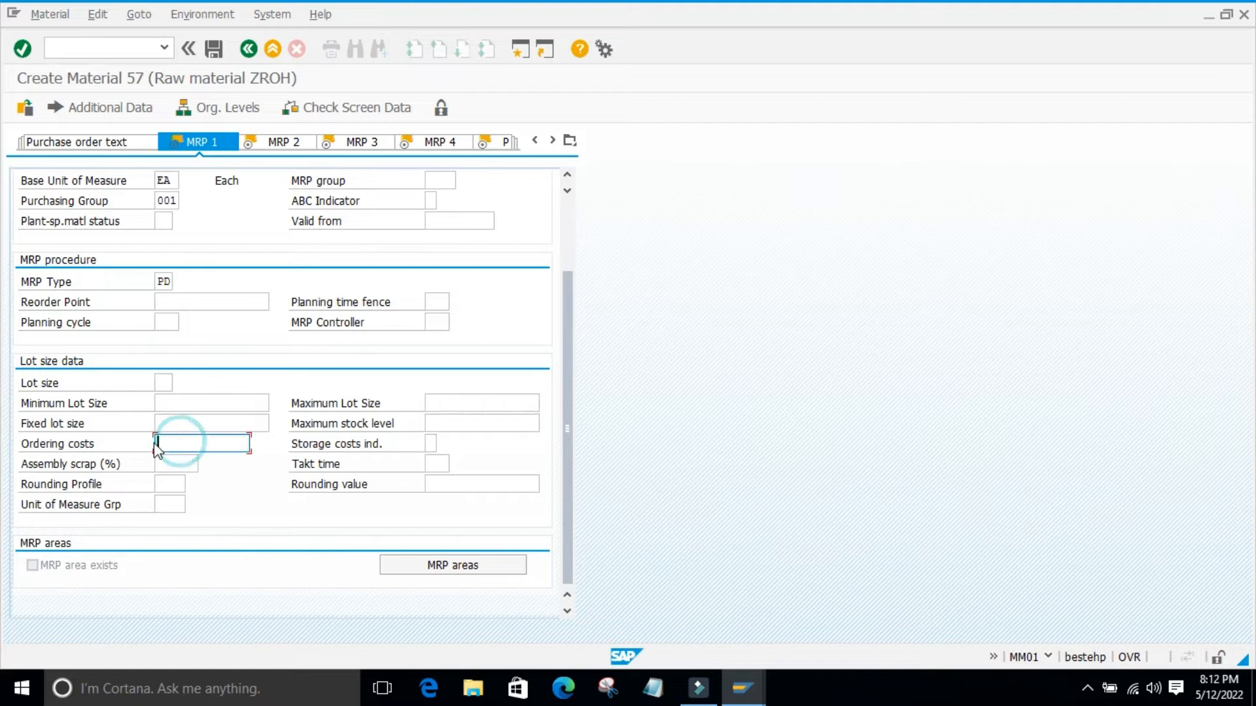
{"action": "left_click", "coordinate": [173, 464]}
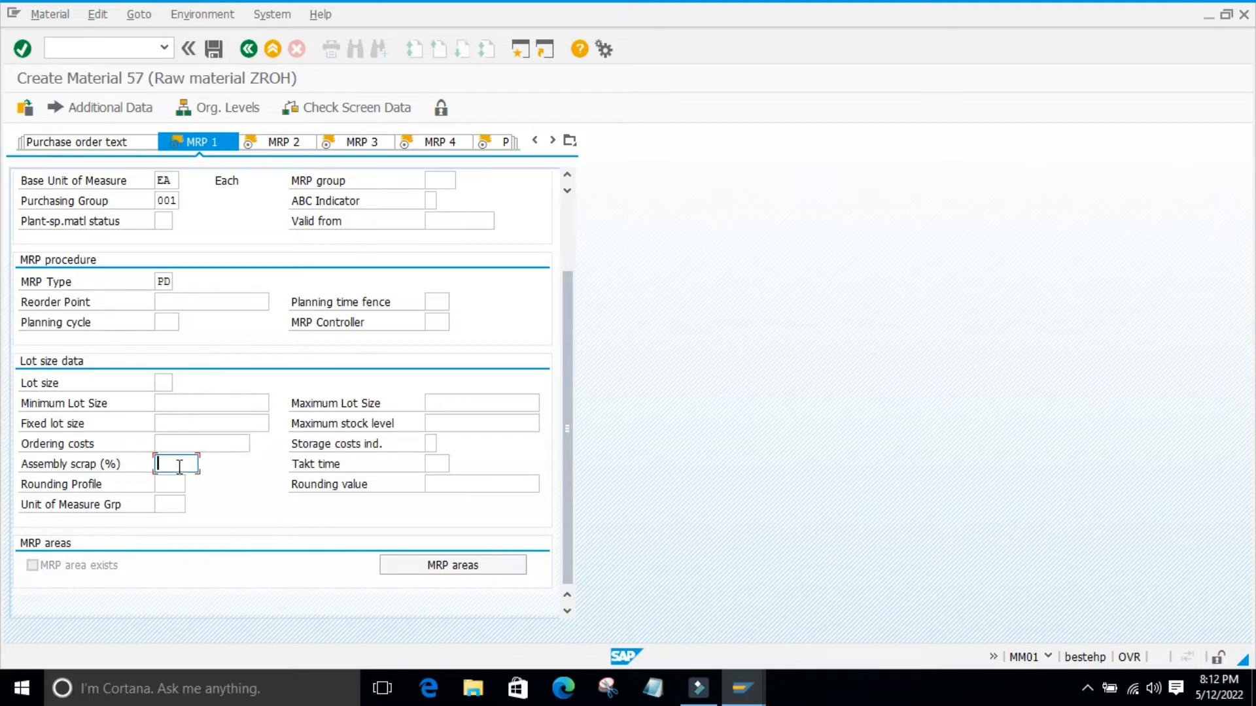
{"action": "left_click", "coordinate": [164, 504]}
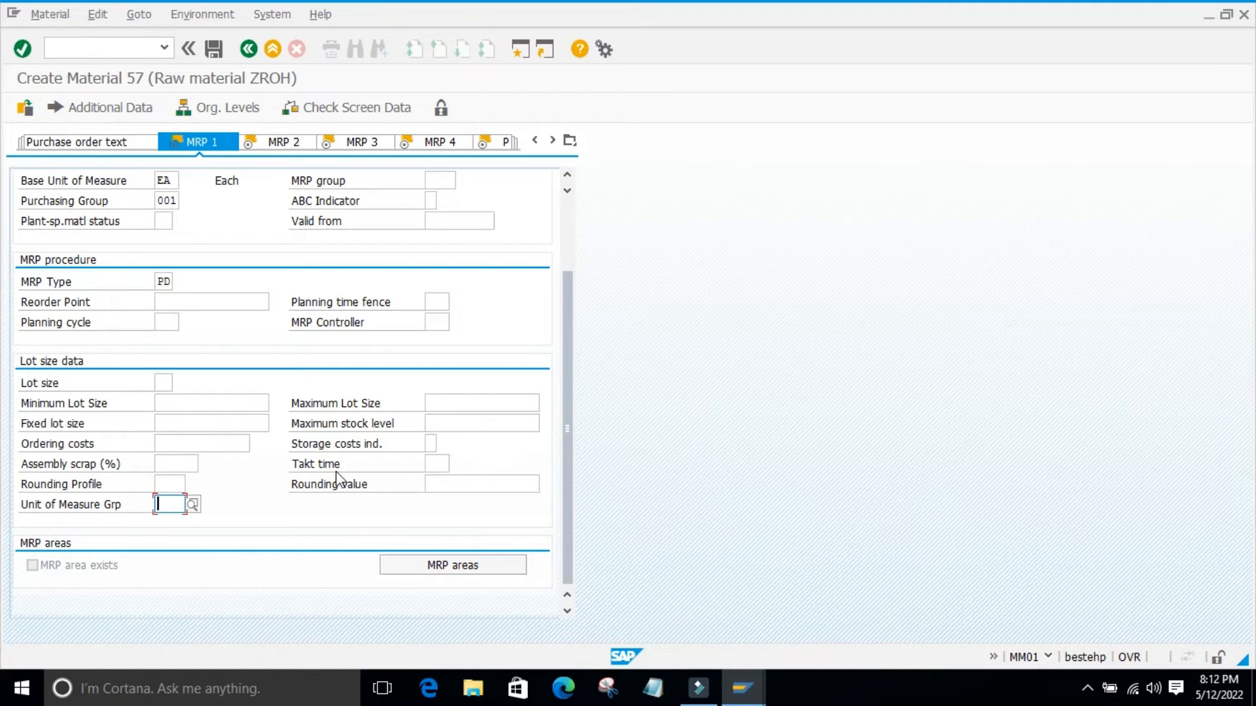
{"action": "scroll", "coordinate": [386, 479], "scroll_direction": "up", "scroll_amount": 2}
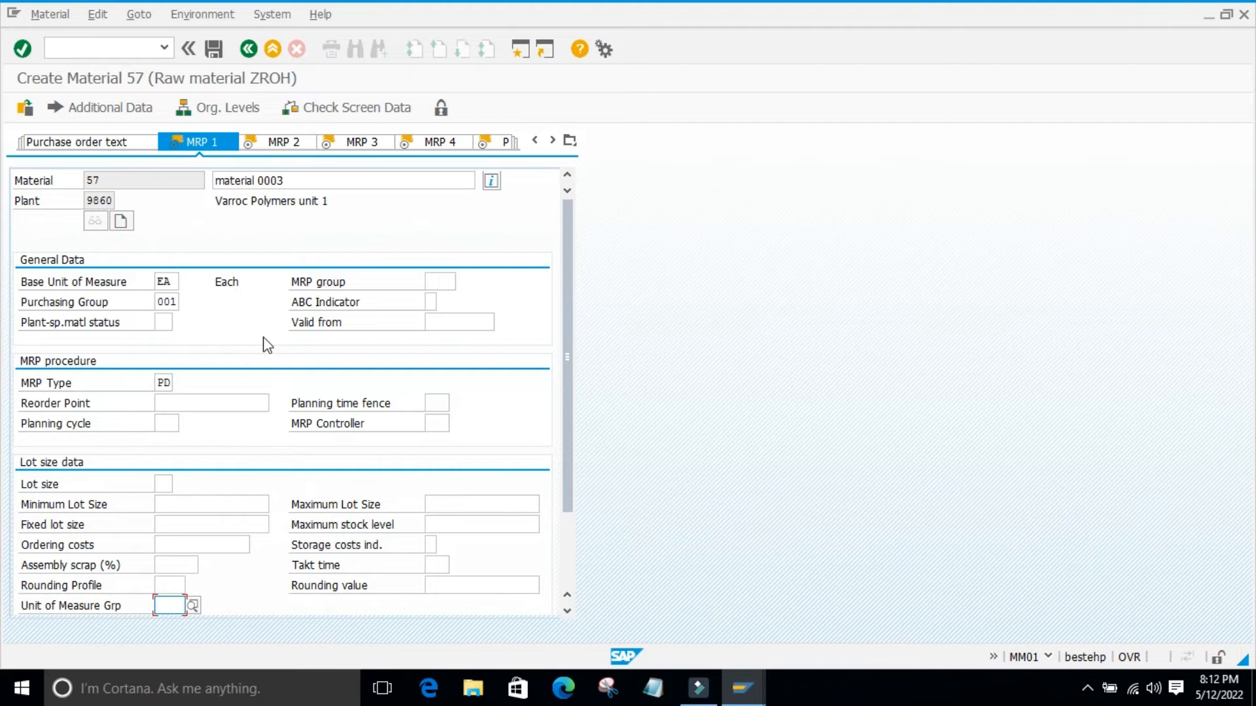
{"action": "scroll", "coordinate": [267, 345], "scroll_direction": "down", "scroll_amount": 2}
{"action": "scroll", "coordinate": [252, 440], "scroll_direction": "up", "scroll_amount": 2}
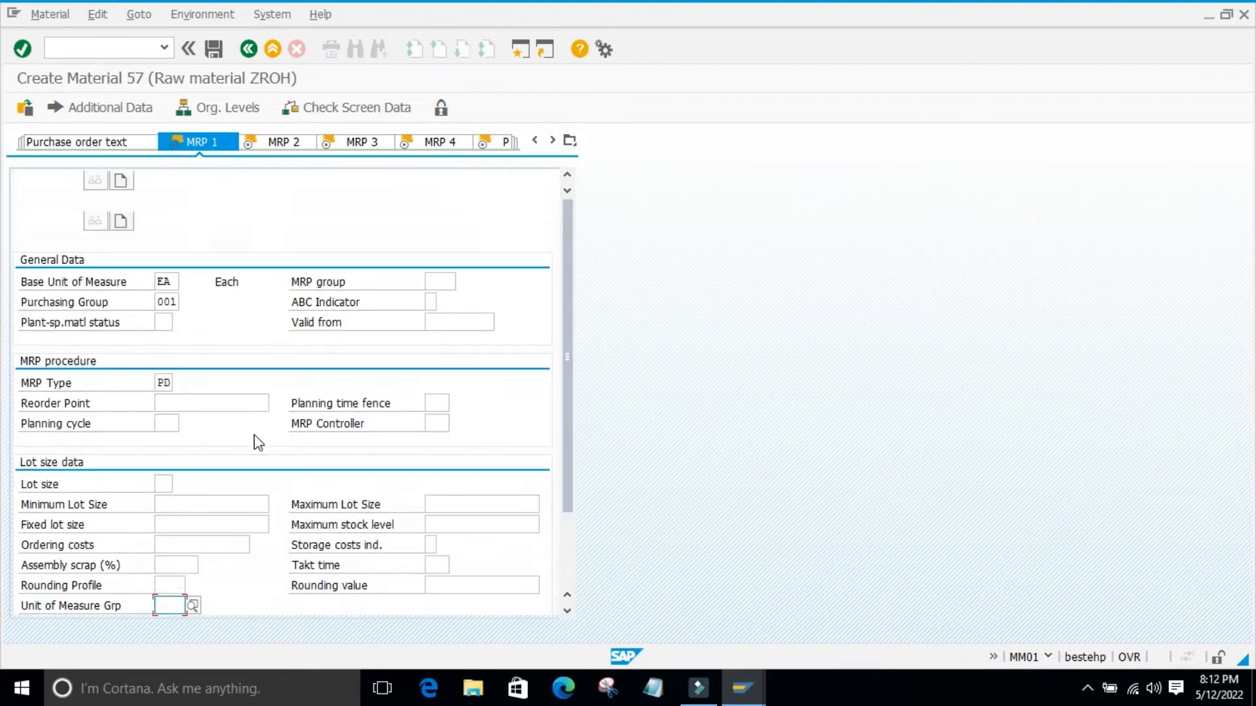
Try to continue from MRP 1 to the MRP 2 view with NA1 as the MRP controller.
{"action": "left_click", "coordinate": [282, 145]}
{"action": "left_click", "coordinate": [434, 423]}
{"action": "left_click", "coordinate": [448, 441]}
{"action": "key", "text": "Return"}
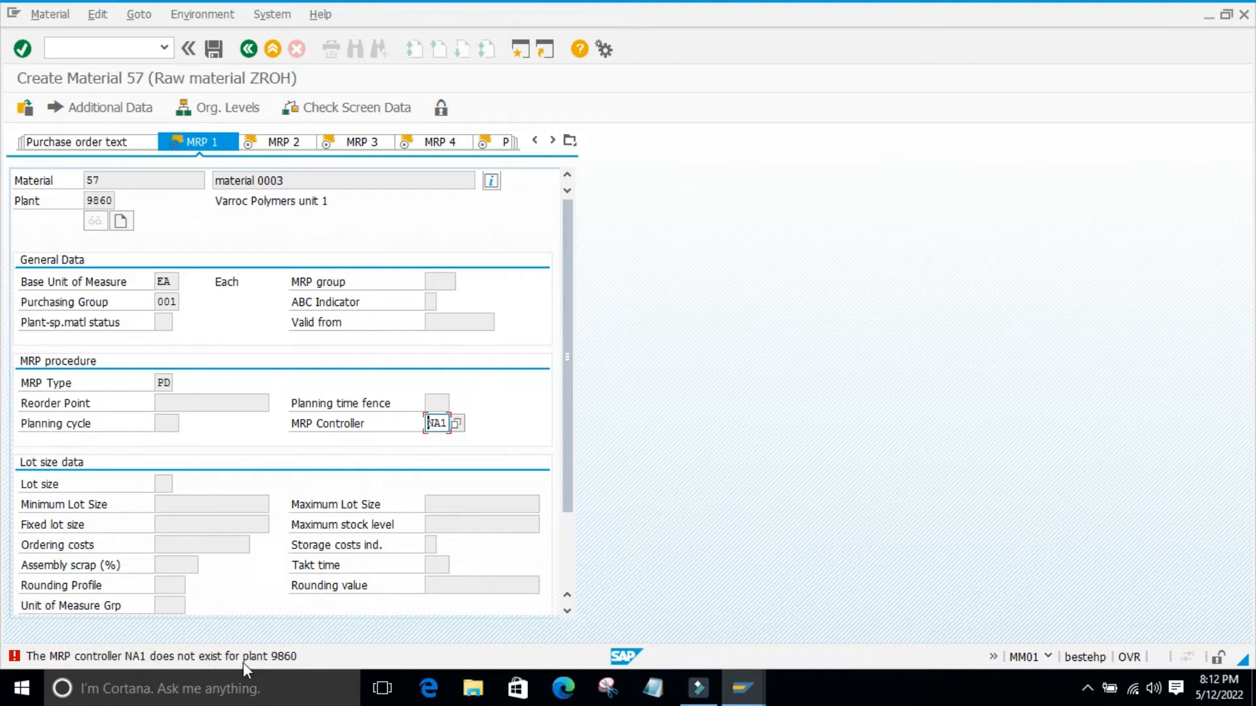
{"action": "key", "text": "Return"}
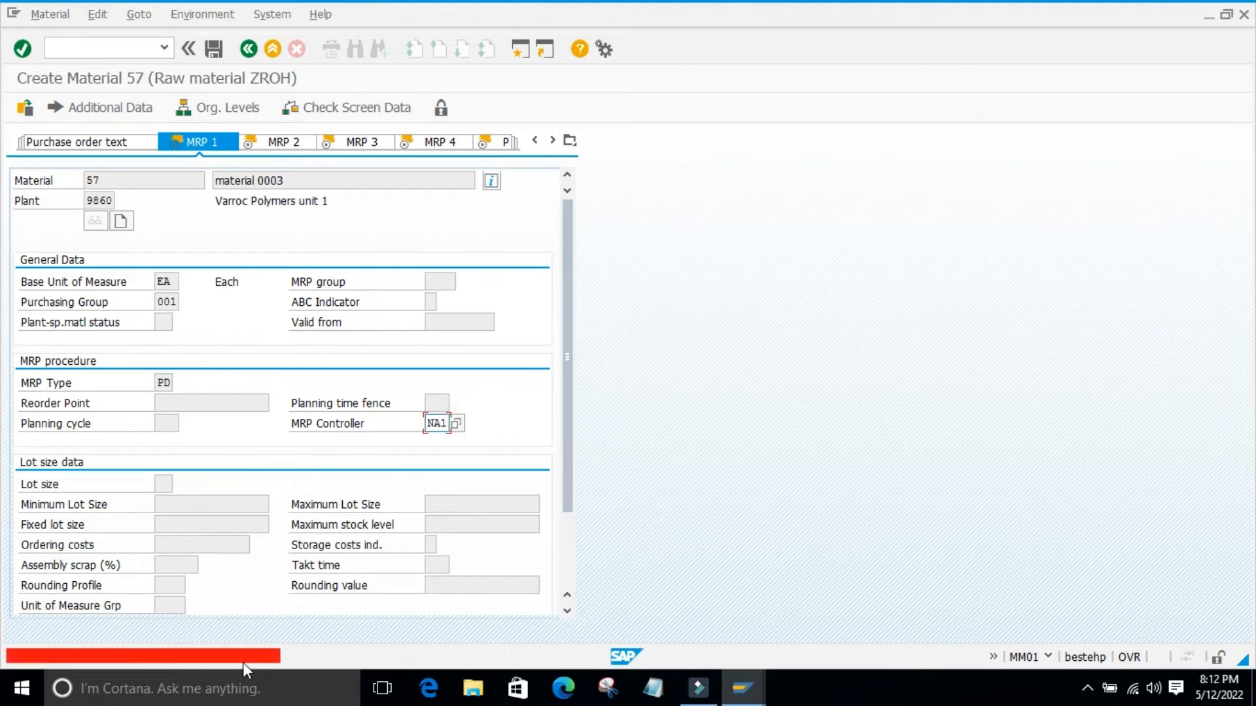
Try to change the MRP type to ND (No planning) from its list of possible entries.
{"action": "left_click", "coordinate": [163, 382]}
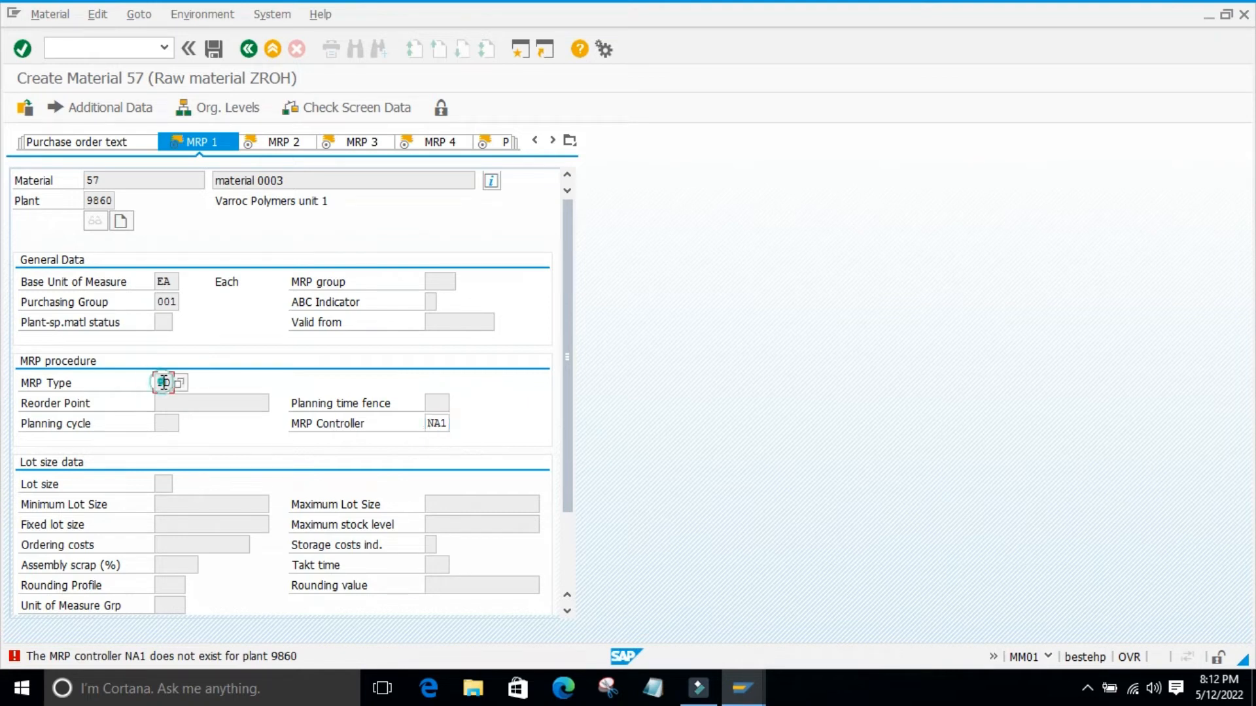
{"action": "left_click", "coordinate": [179, 383]}
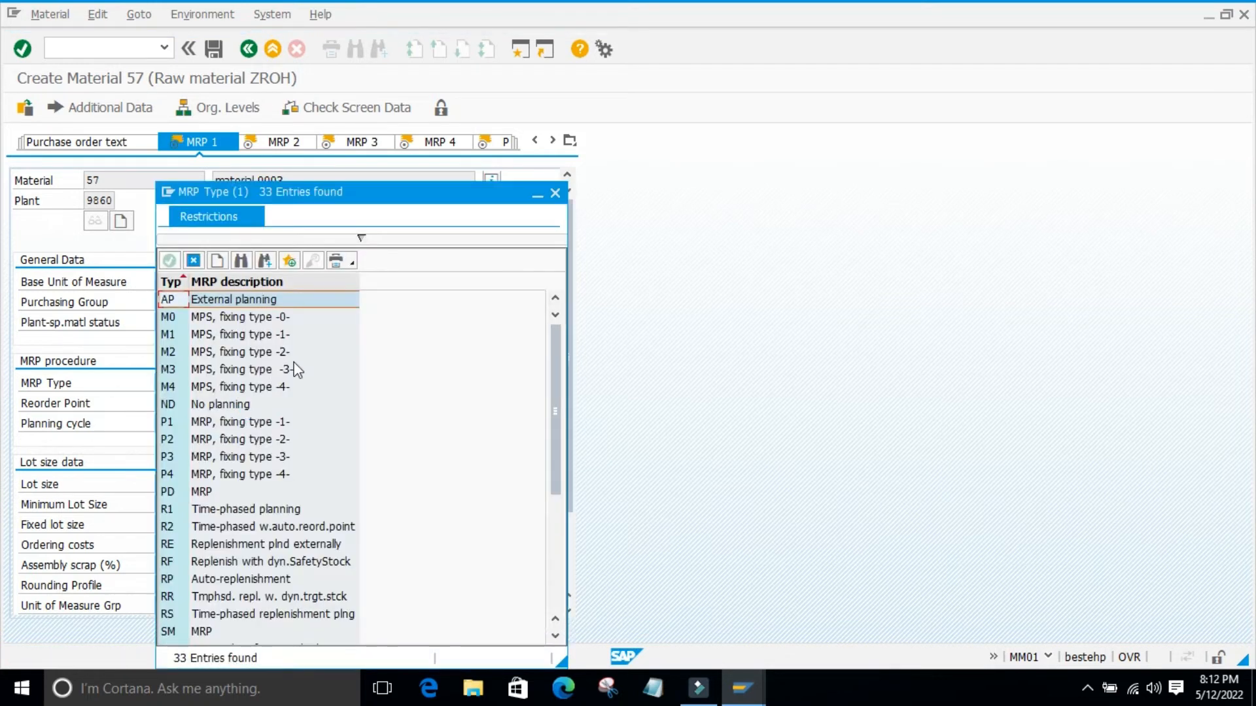
{"action": "left_click_drag", "start_coordinate": [391, 203], "coordinate": [600, 115]}
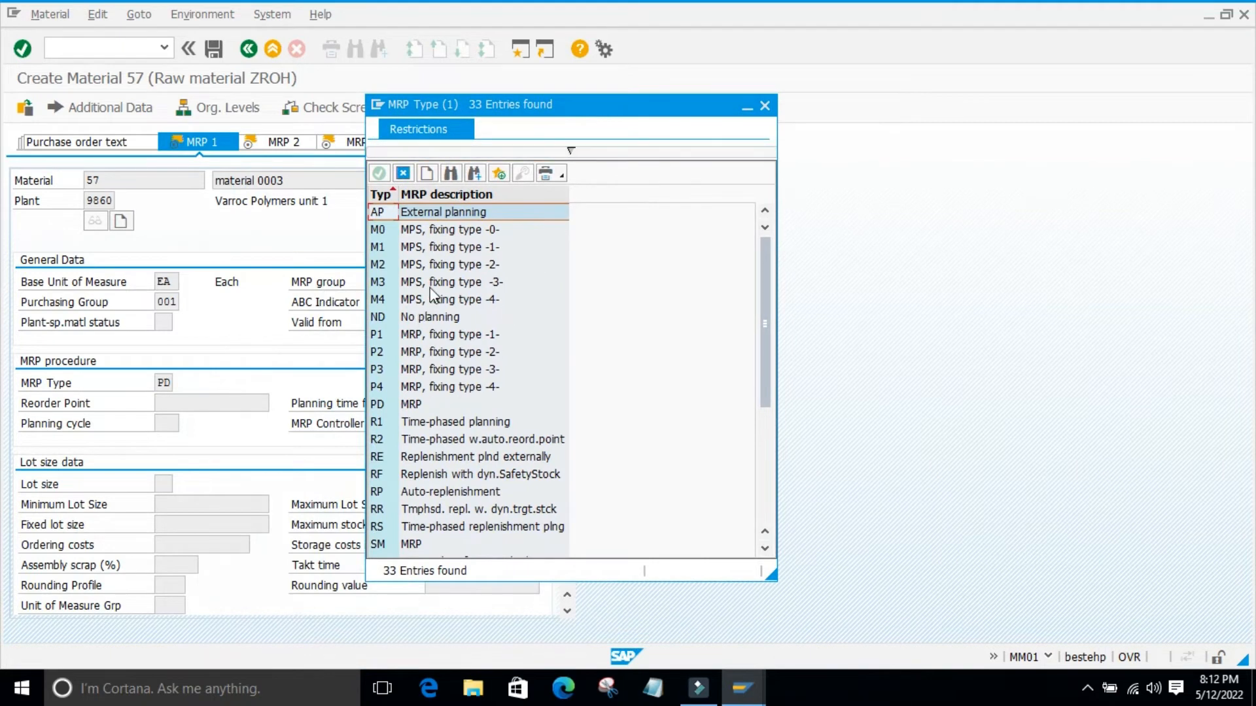
{"action": "scroll", "coordinate": [439, 280], "scroll_direction": "down", "scroll_amount": 2}
{"action": "scroll", "coordinate": [440, 280], "scroll_direction": "up", "scroll_amount": 2}
{"action": "left_click", "coordinate": [424, 317]}
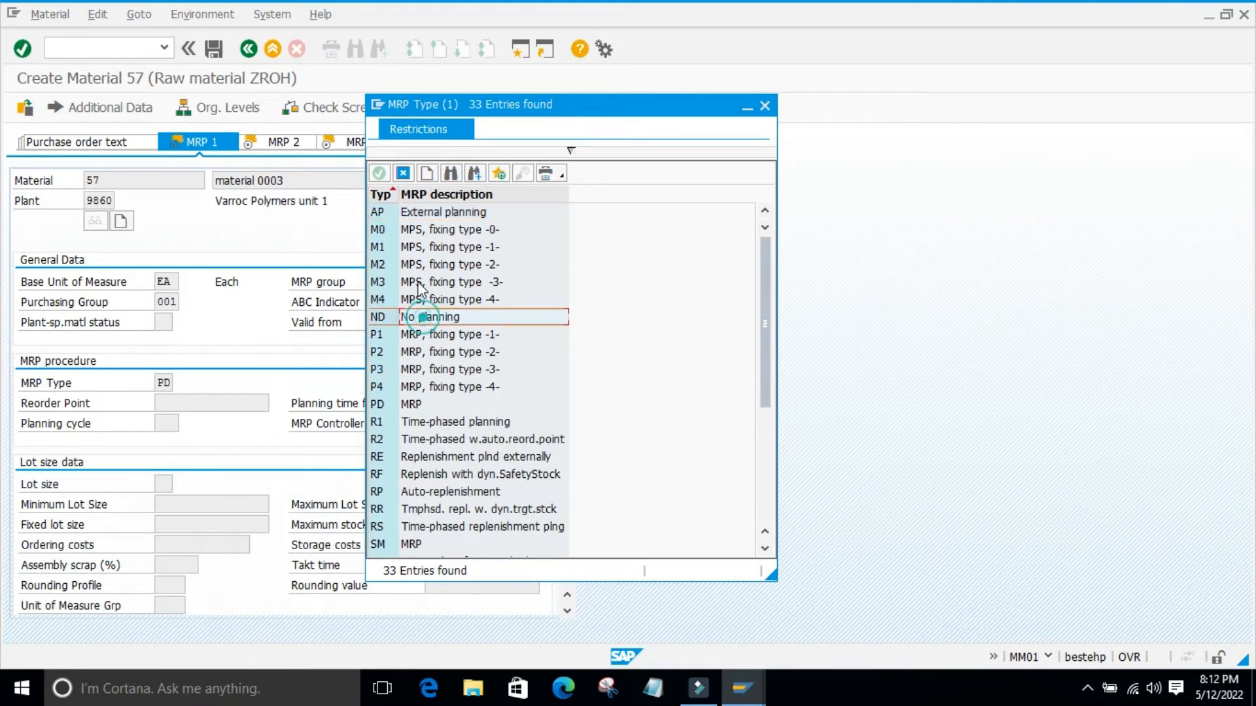
{"action": "double_click", "coordinate": [416, 319]}
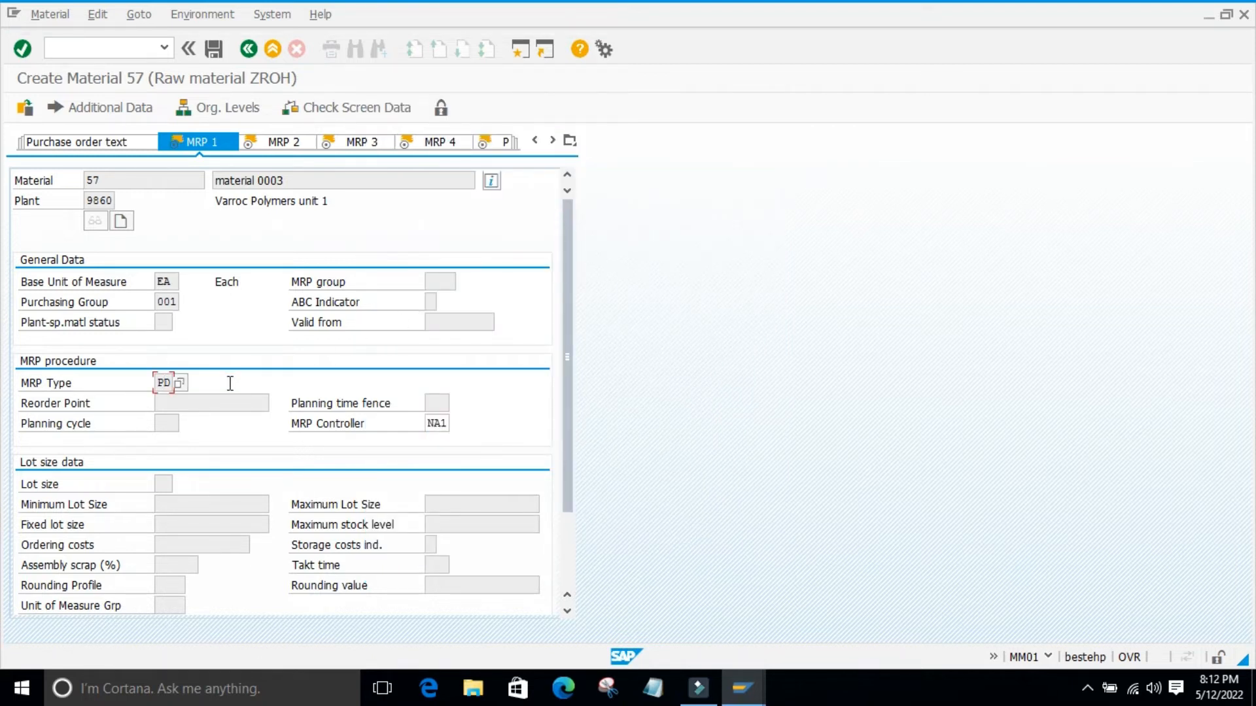
Clear the MRP controller and try to leave the MRP 1 view for the Purchase order text view.
{"action": "key", "text": "Return"}
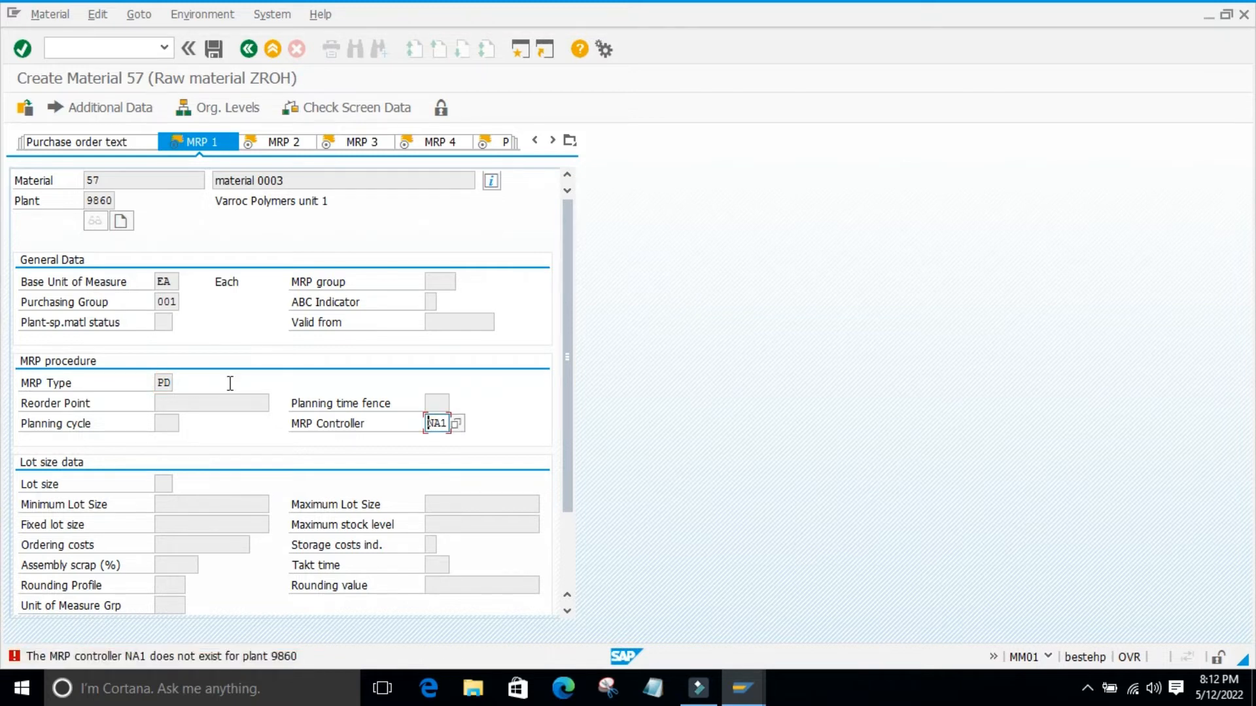
{"action": "key", "text": "Return"}
{"action": "key", "text": "Return"}
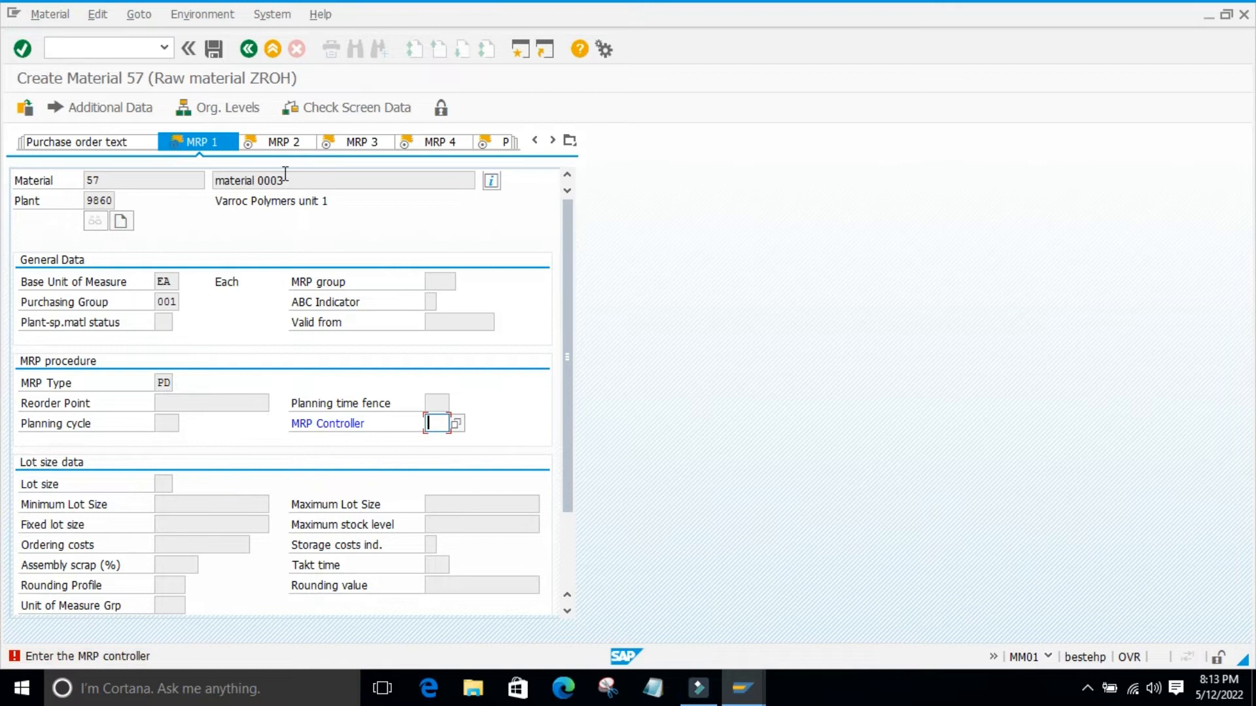
{"action": "left_click", "coordinate": [143, 146]}
{"action": "left_click", "coordinate": [271, 143]}
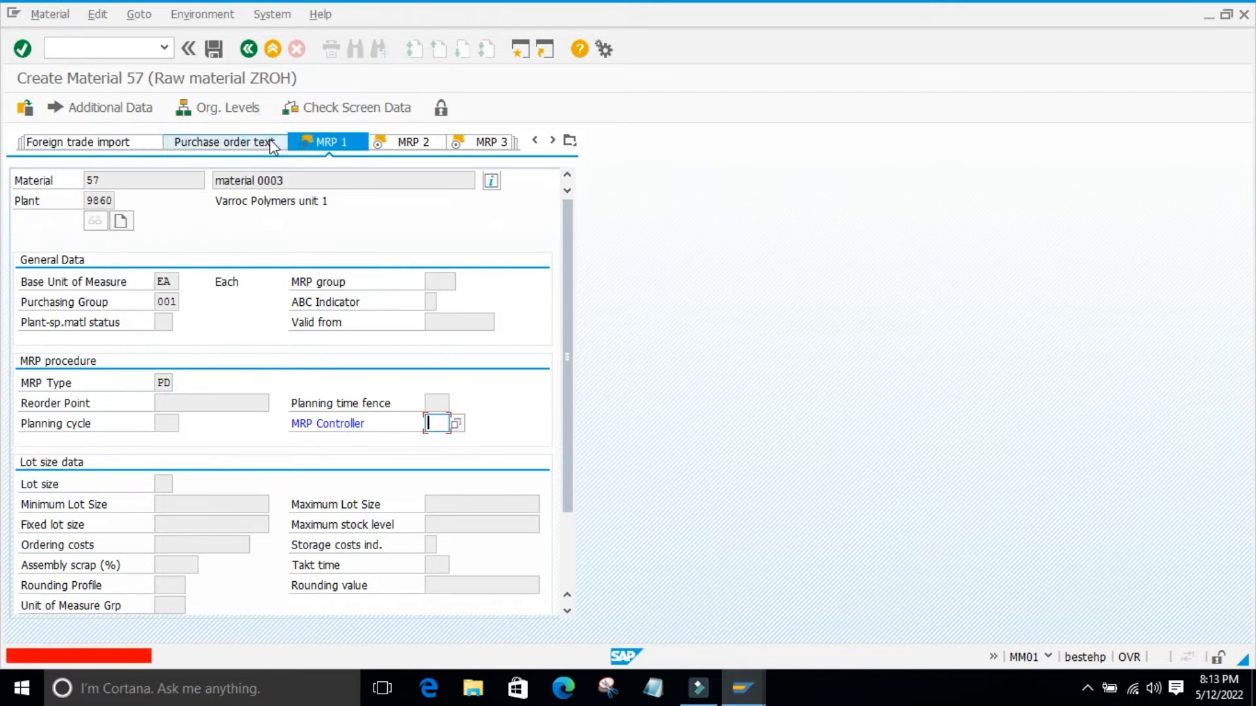
{"action": "left_click", "coordinate": [169, 378]}
{"action": "left_click", "coordinate": [160, 400]}
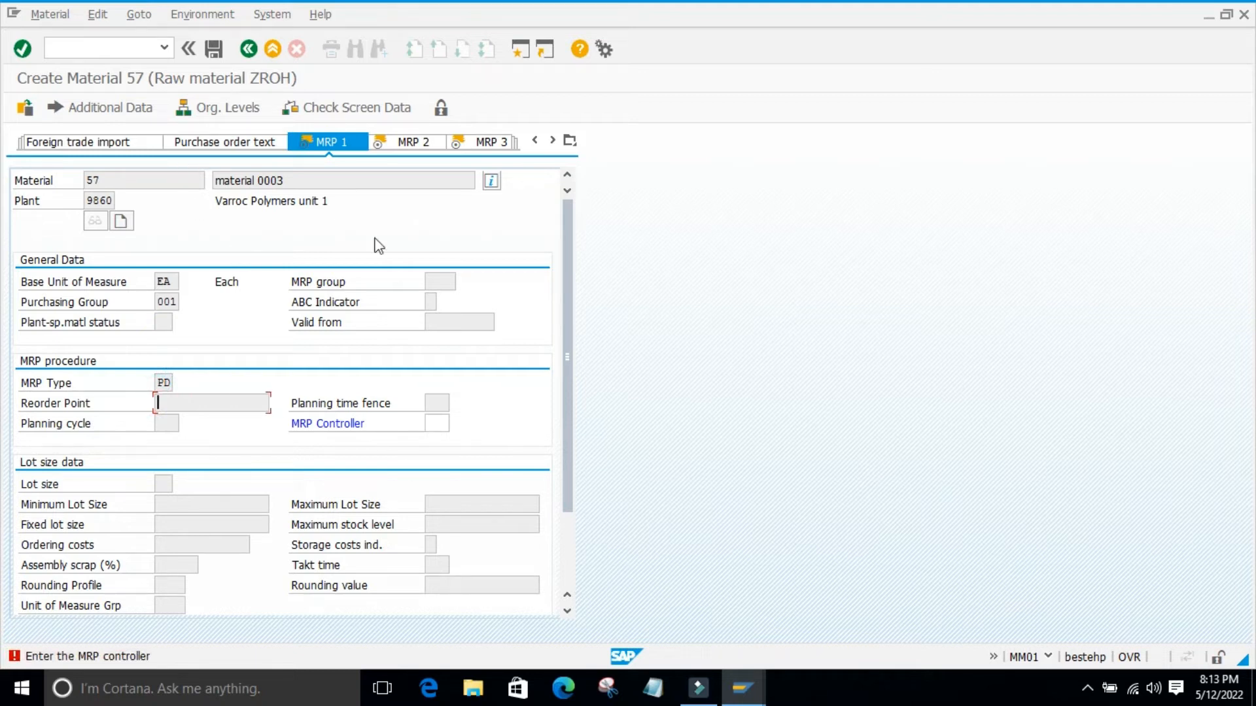
{"action": "left_click", "coordinate": [642, 258]}
Restart material creation with /nmm01 for a raw material, accepting the preselected views and organizational levels.
{"action": "left_click", "coordinate": [123, 42]}
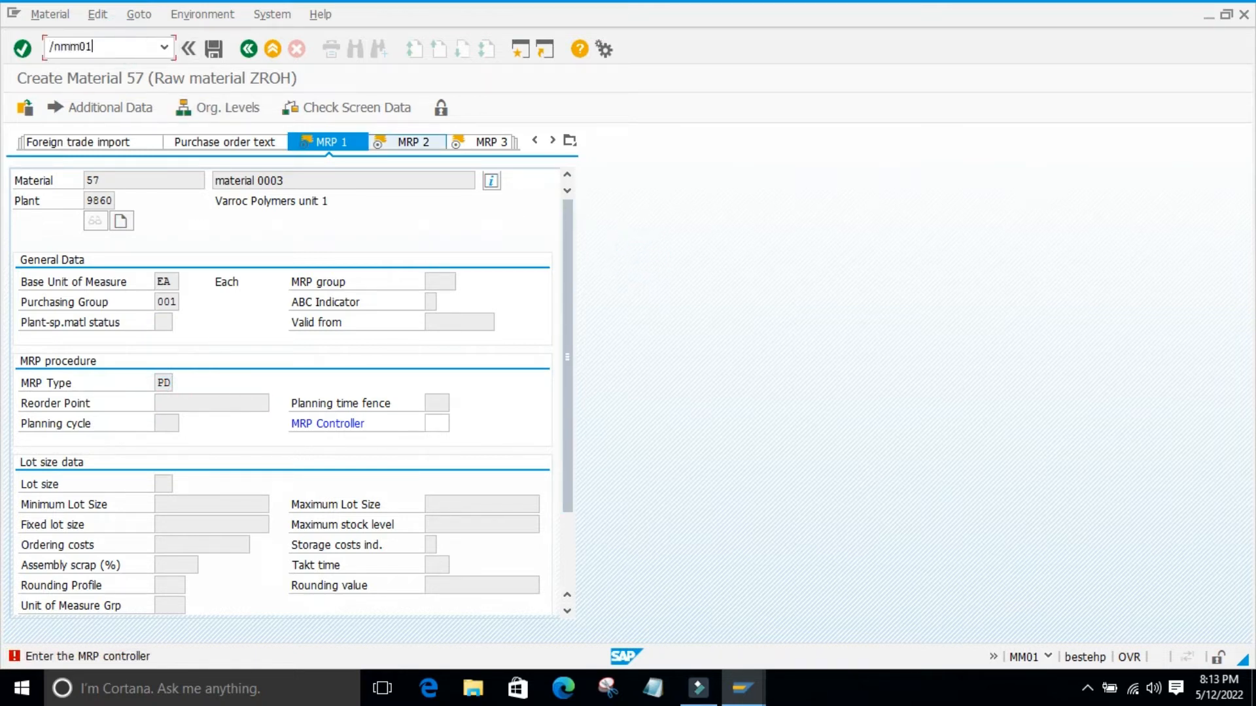
{"action": "key", "text": "Return"}
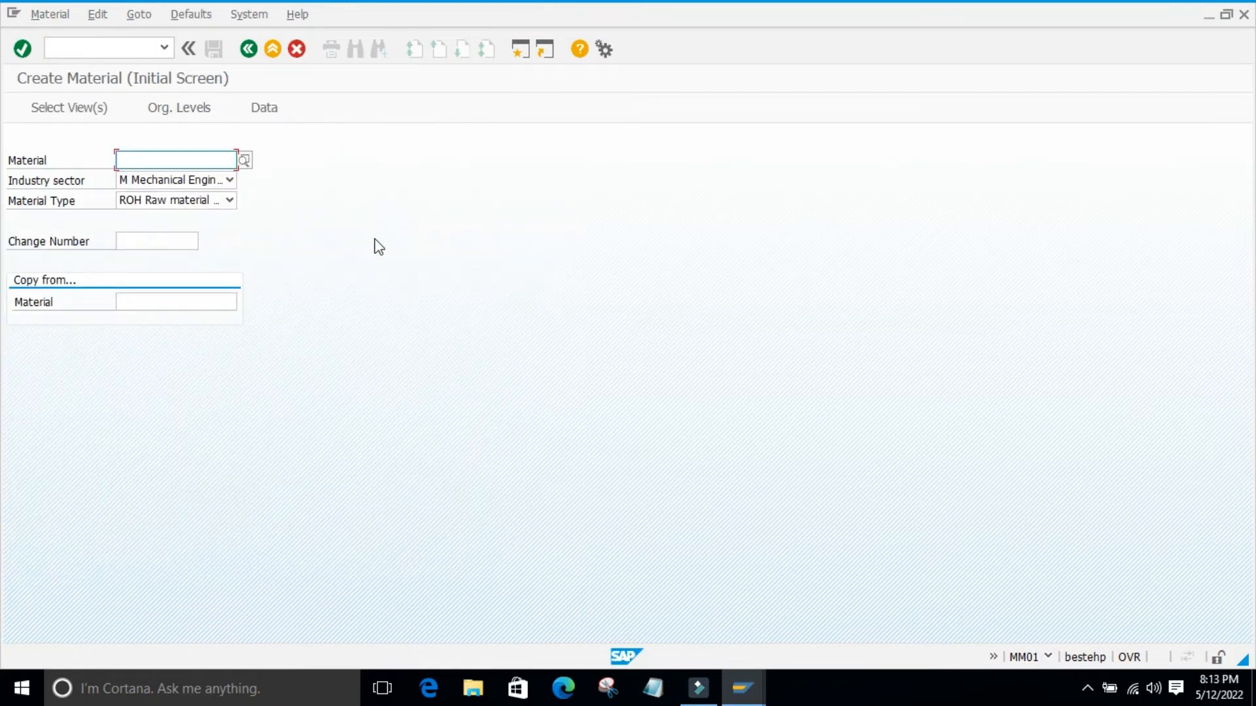
{"action": "key", "text": "Return"}
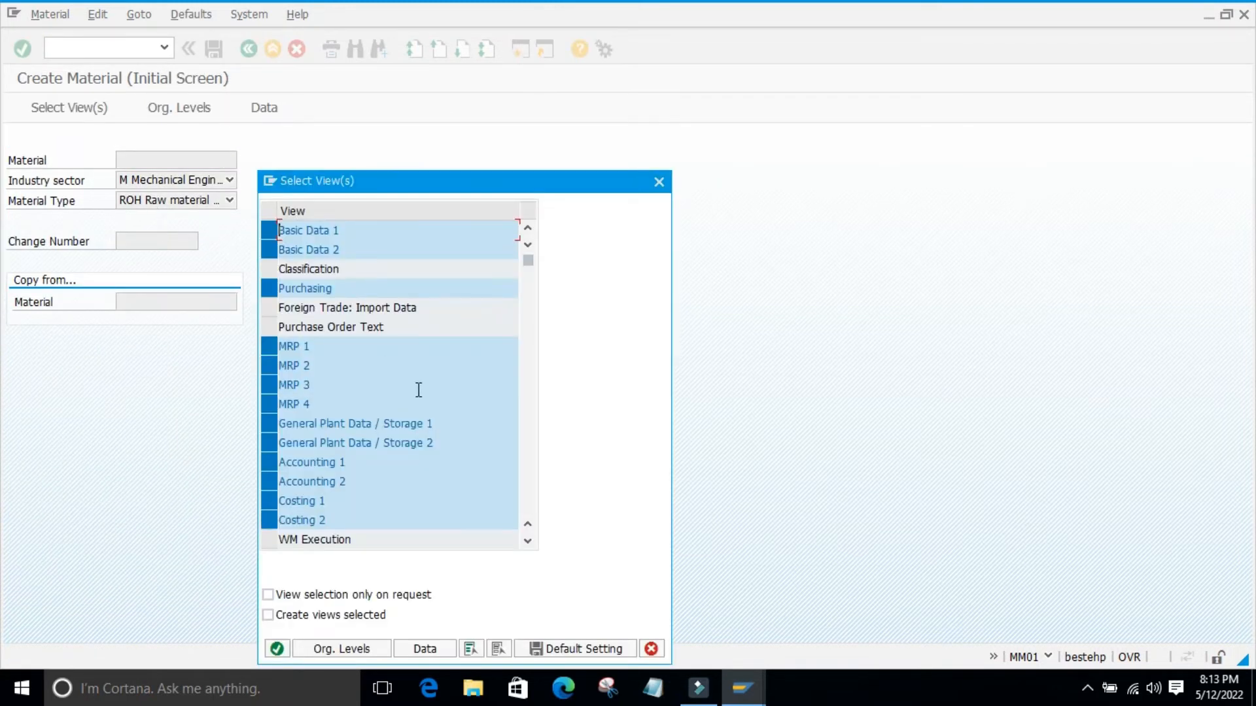
{"action": "scroll", "coordinate": [505, 364], "scroll_direction": "down", "scroll_amount": 2}
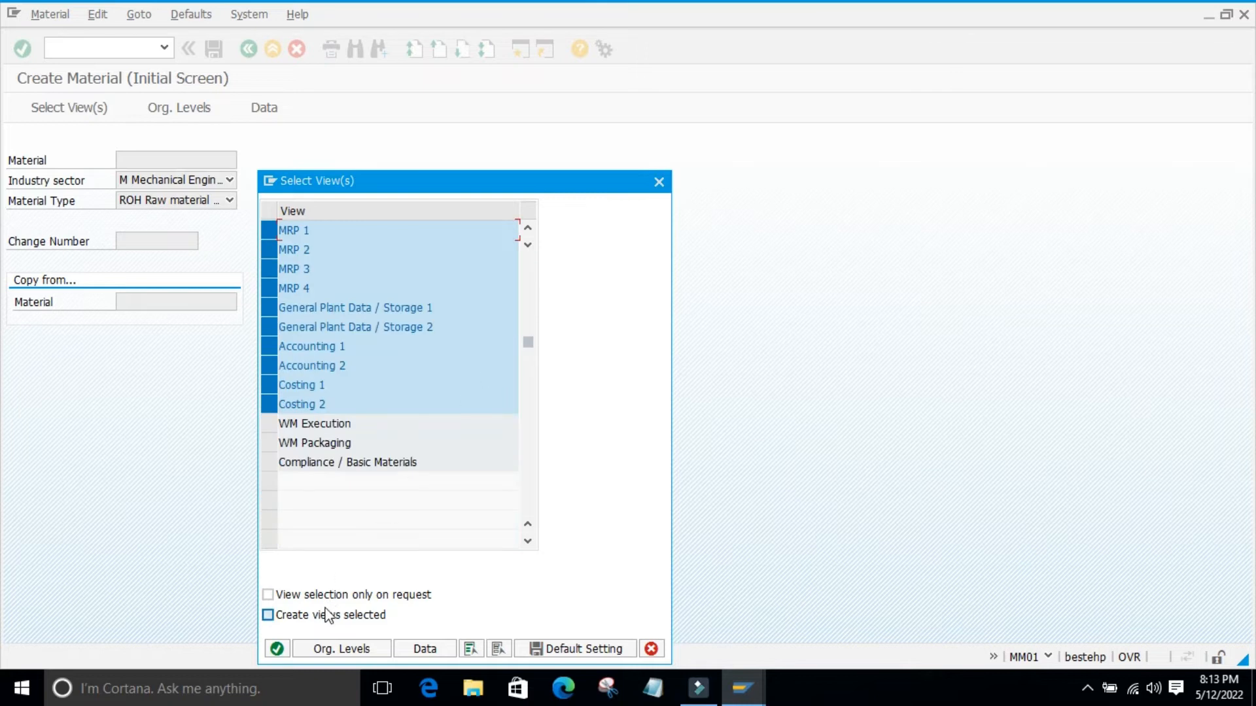
{"action": "left_click", "coordinate": [277, 650]}
{"action": "left_click", "coordinate": [331, 364]}
Enter material 0003 as the description and set the base unit of measure to EA in Basic data 1.
{"action": "left_click", "coordinate": [237, 186]}
{"action": "left_click", "coordinate": [237, 198]}
{"action": "left_click", "coordinate": [163, 261]}
{"action": "left_click", "coordinate": [181, 294]}
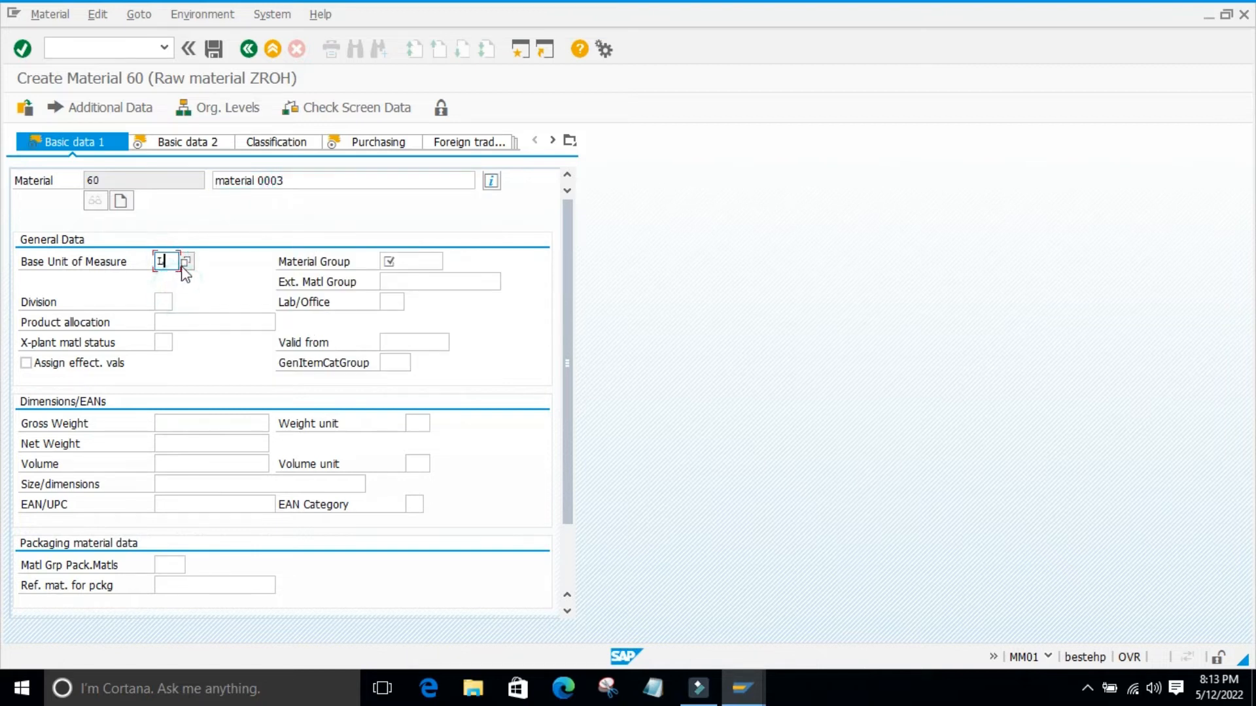
{"action": "left_click", "coordinate": [184, 262]}
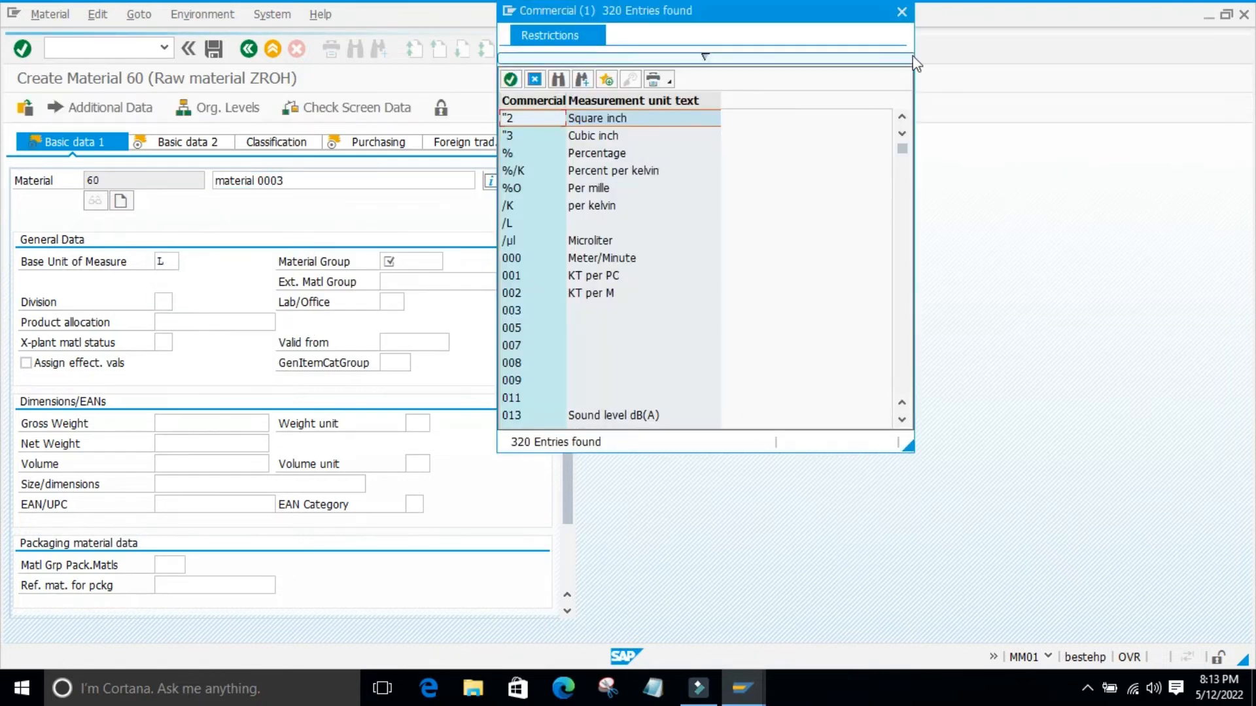
{"action": "left_click", "coordinate": [901, 12]}
{"action": "left_click", "coordinate": [165, 261]}
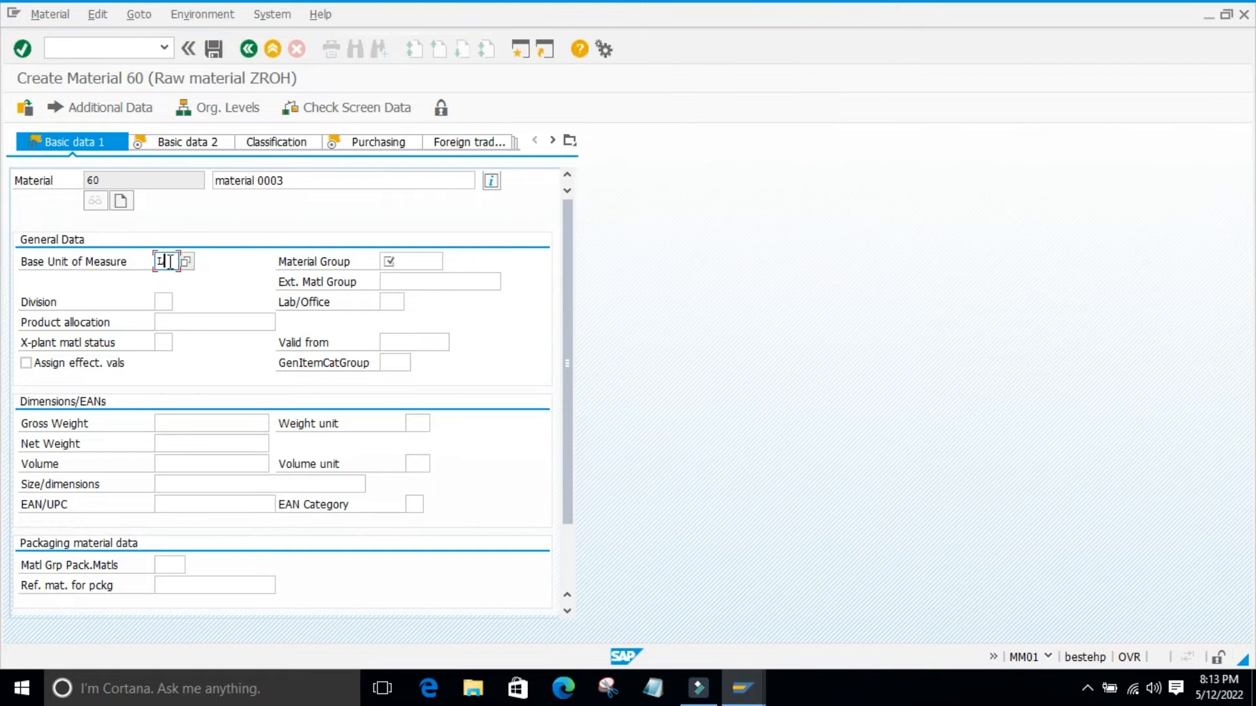
{"action": "key", "text": "BackSpace"}
{"action": "left_click", "coordinate": [190, 294]}
Set the material group to 01004 and continue to the Basic data 2 view.
{"action": "left_click", "coordinate": [440, 263]}
{"action": "left_click", "coordinate": [410, 283]}
{"action": "key", "text": "Return"}
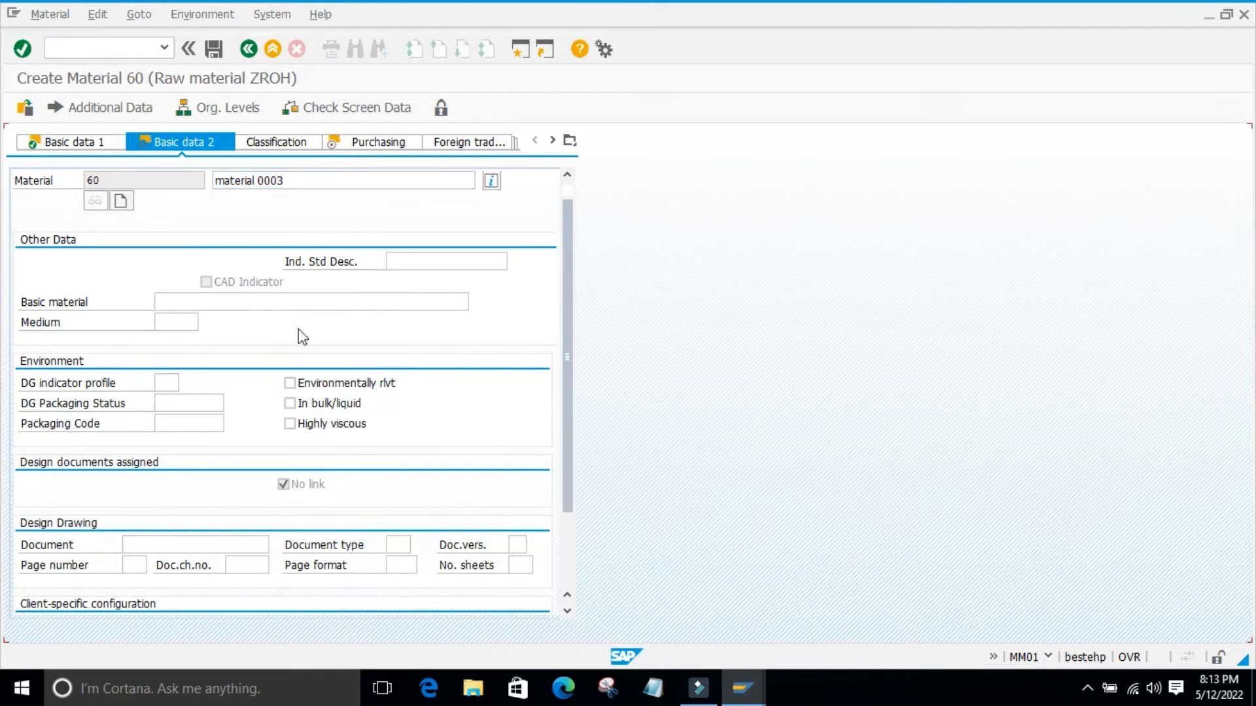
Continue to the Purchasing view and set the purchasing group to 001.
{"action": "key", "text": "Return"}
{"action": "left_click", "coordinate": [168, 301]}
{"action": "left_click", "coordinate": [177, 316]}
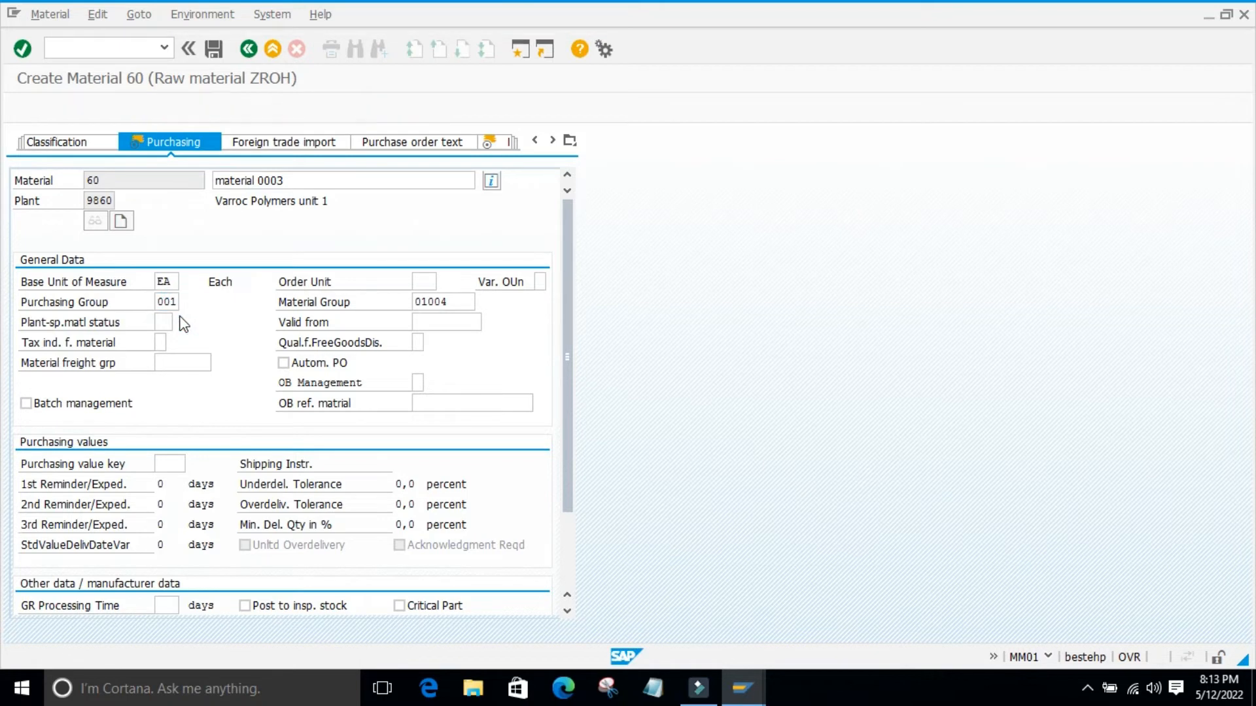
Continue to the MRP 1 view of the new material and enter ND as the MRP type.
{"action": "key", "text": "Return"}
{"action": "left_click", "coordinate": [163, 384]}
{"action": "type", "text": "nd"}
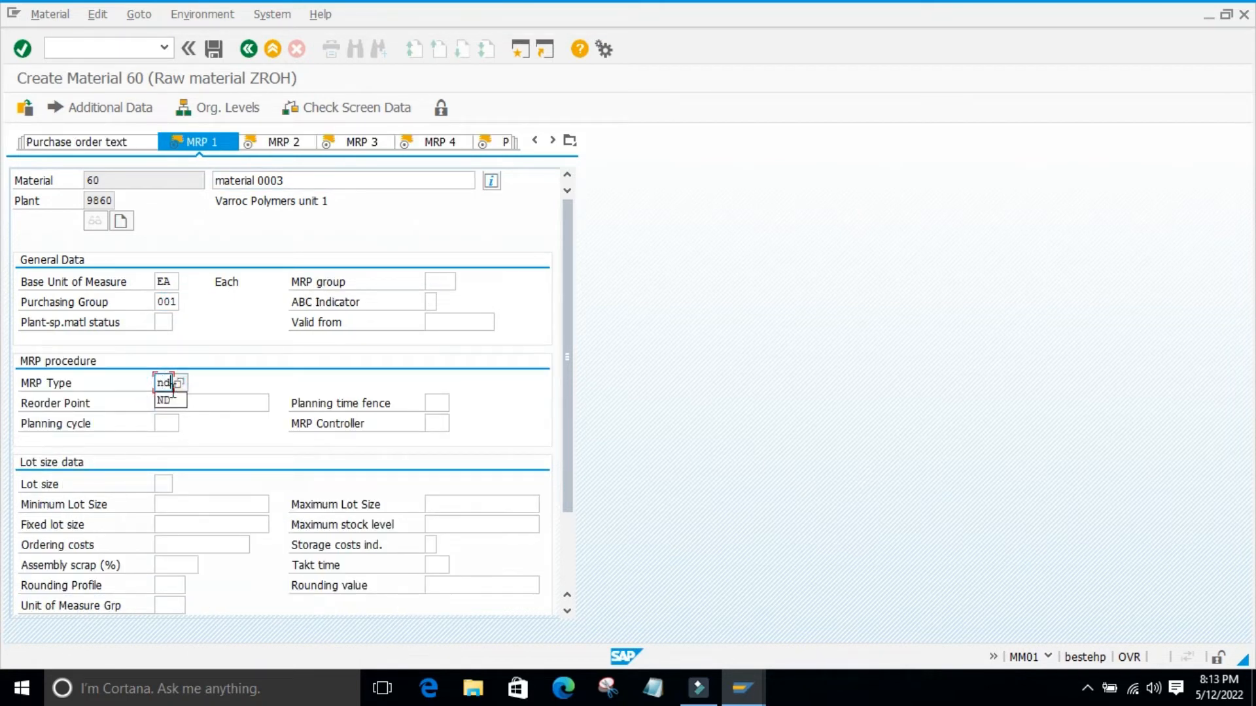
Confirm the MRP 1 data, continue to the MRP 2 view and look up the possible JIT delivery schedule indicators.
{"action": "key", "text": "Return"}
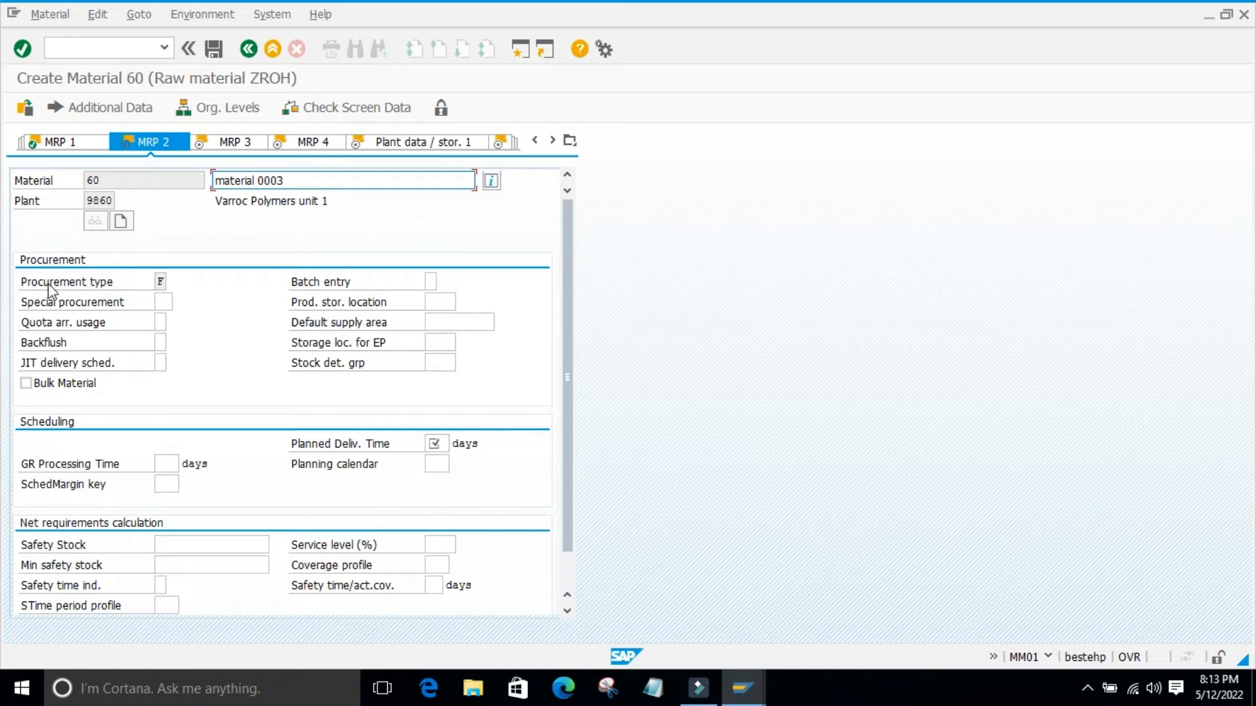
{"action": "left_click", "coordinate": [160, 282]}
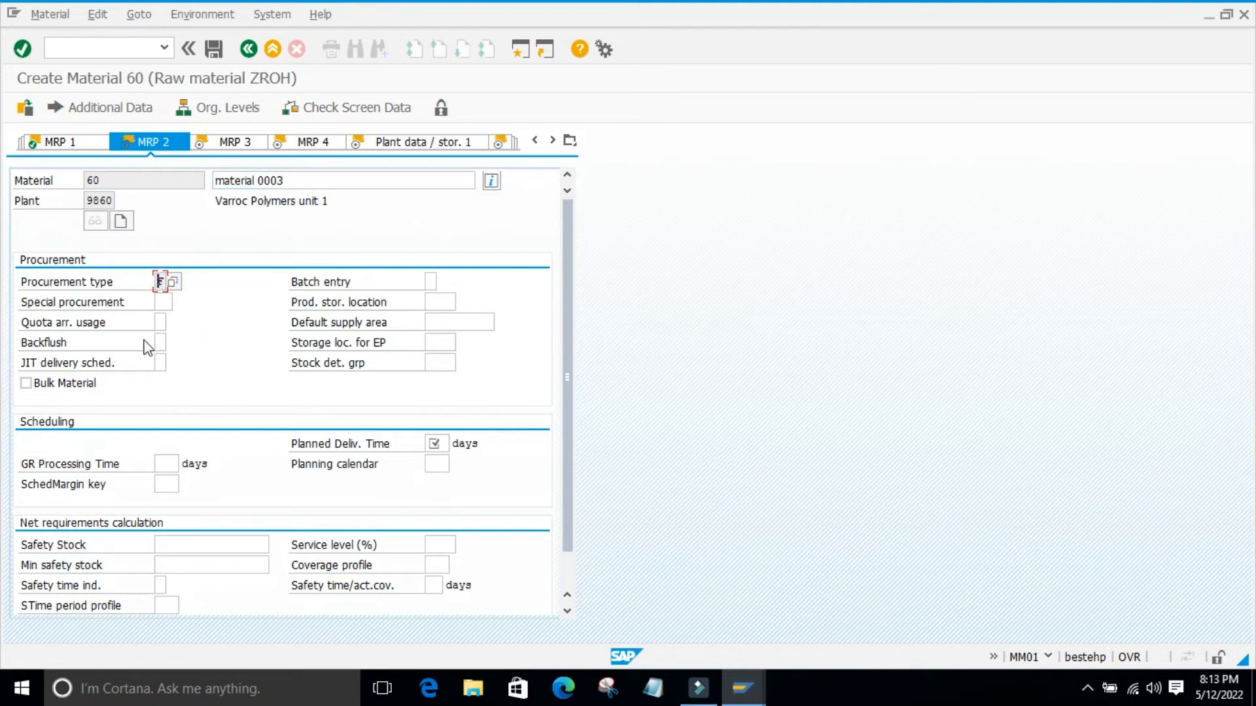
{"action": "left_click", "coordinate": [164, 363]}
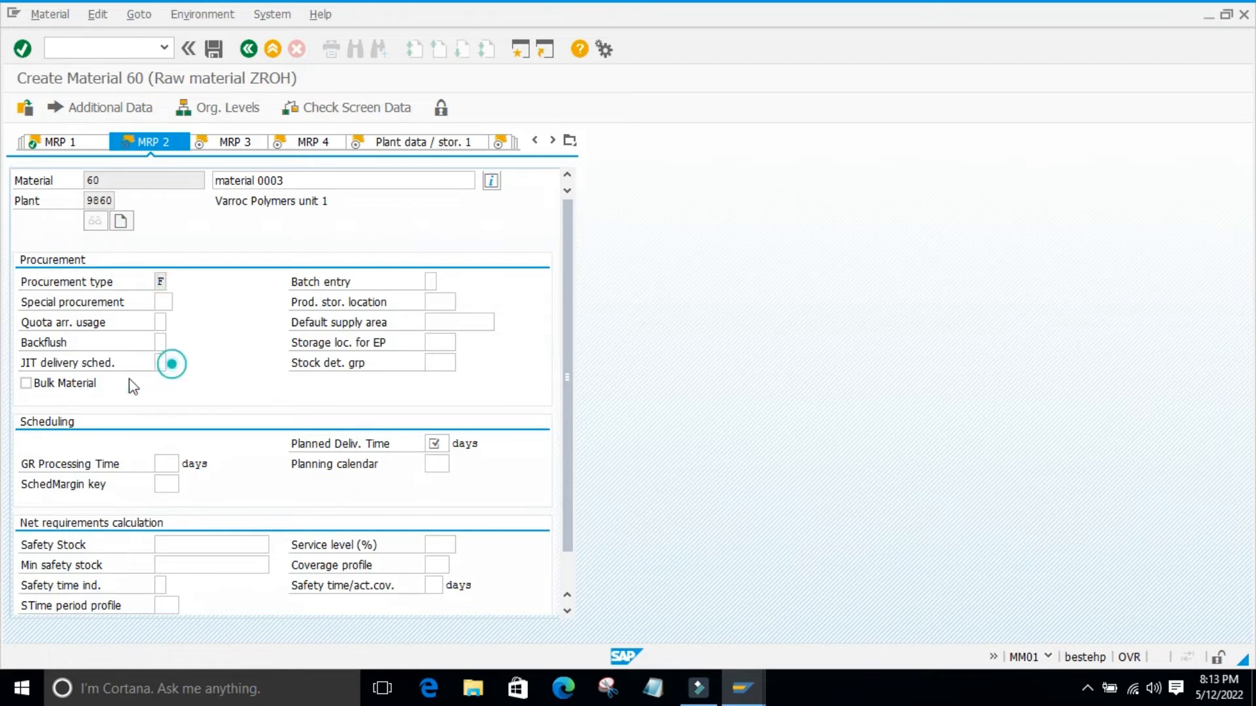
{"action": "key", "text": "F4"}
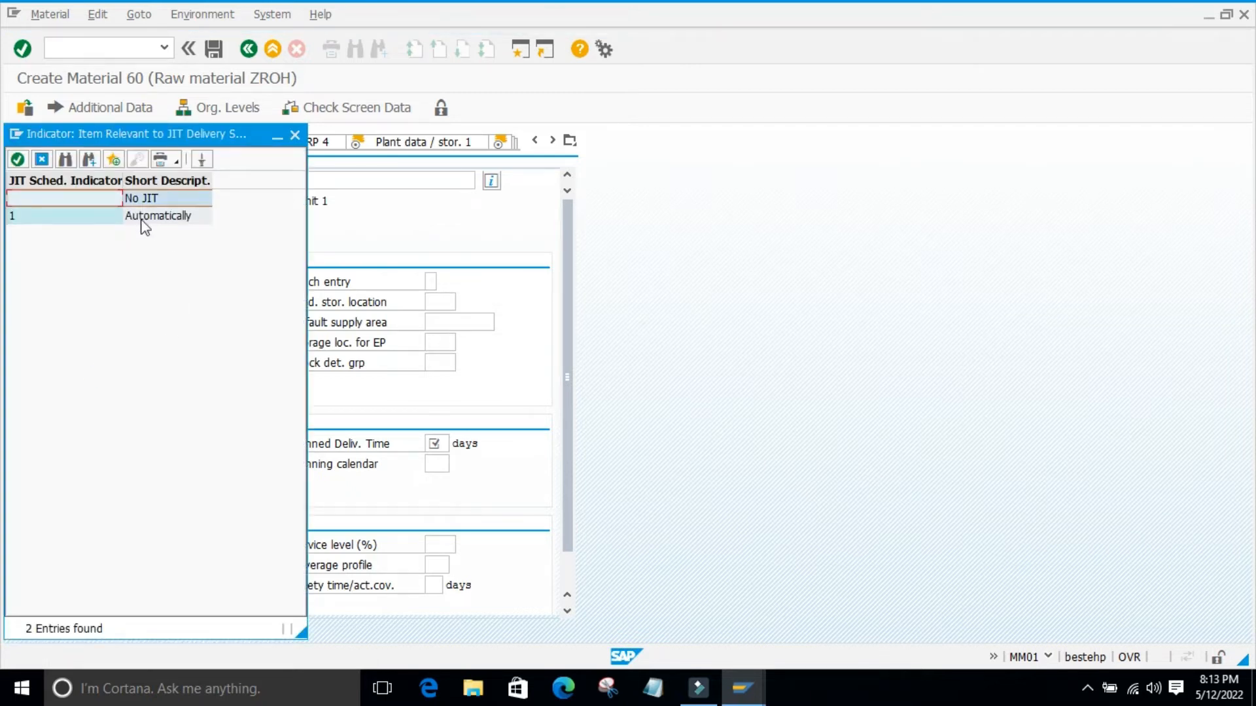
{"action": "left_click", "coordinate": [295, 135]}
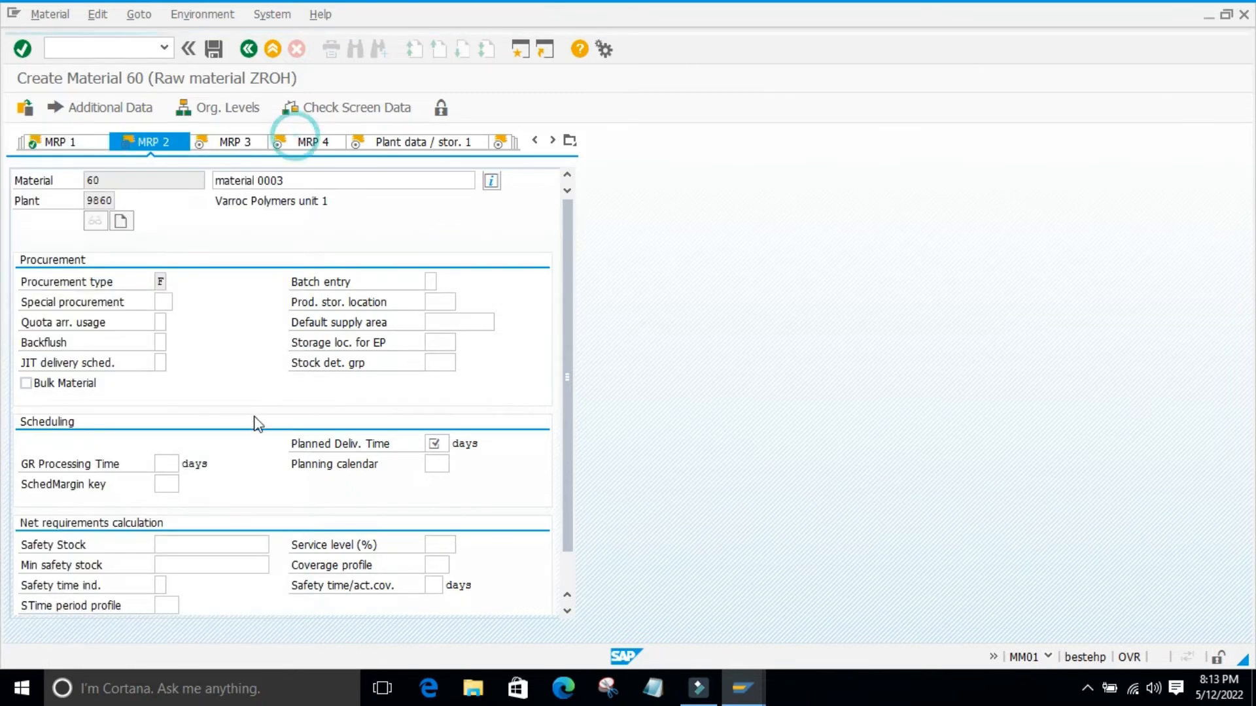
{"action": "scroll", "coordinate": [258, 424], "scroll_direction": "down", "scroll_amount": 2}
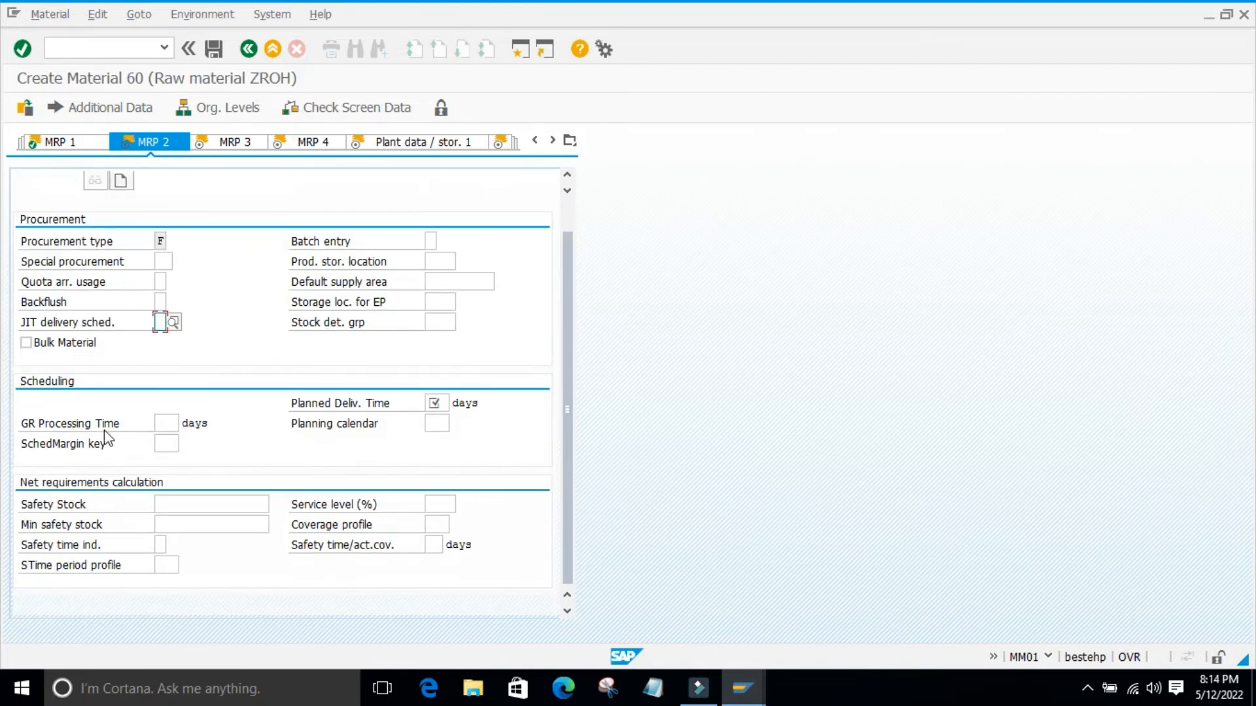
Look up the scheduling margin keys available for plant 9860 and close the list without choosing one.
{"action": "left_click", "coordinate": [164, 424]}
{"action": "left_click", "coordinate": [245, 452]}
{"action": "left_click", "coordinate": [211, 453]}
{"action": "left_click", "coordinate": [159, 439]}
{"action": "left_click", "coordinate": [174, 442]}
{"action": "left_click", "coordinate": [185, 443]}
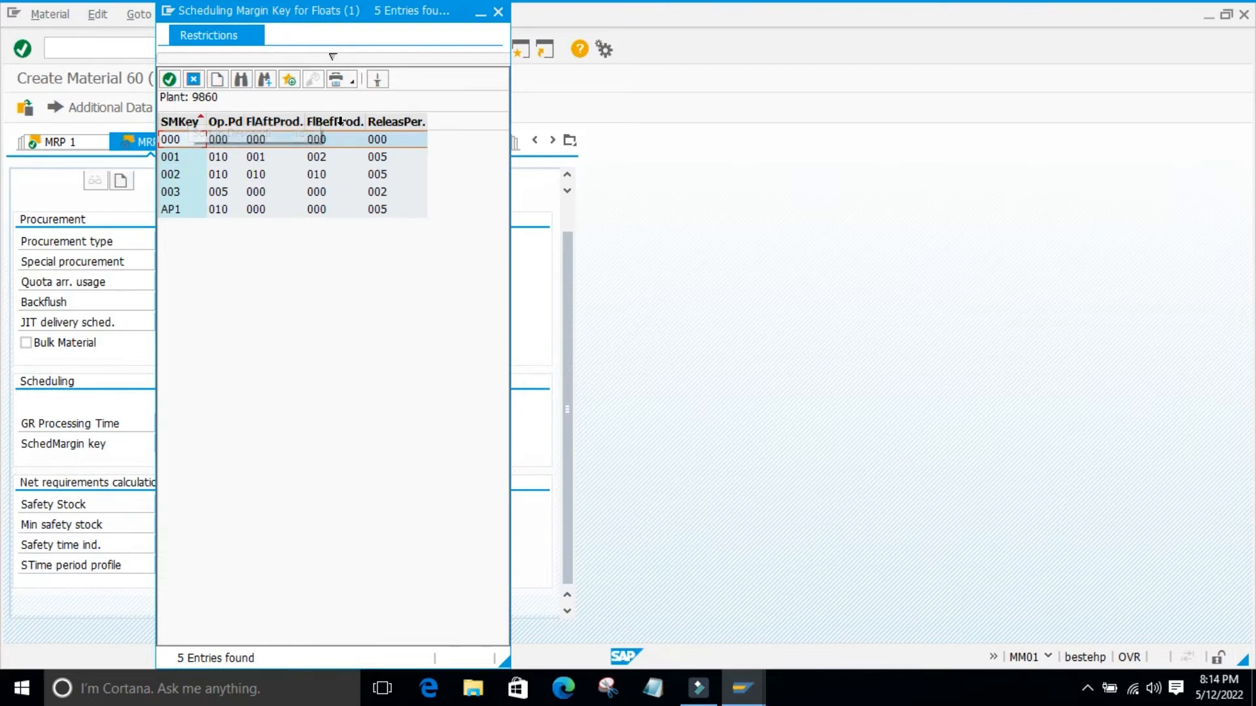
{"action": "left_click", "coordinate": [498, 12]}
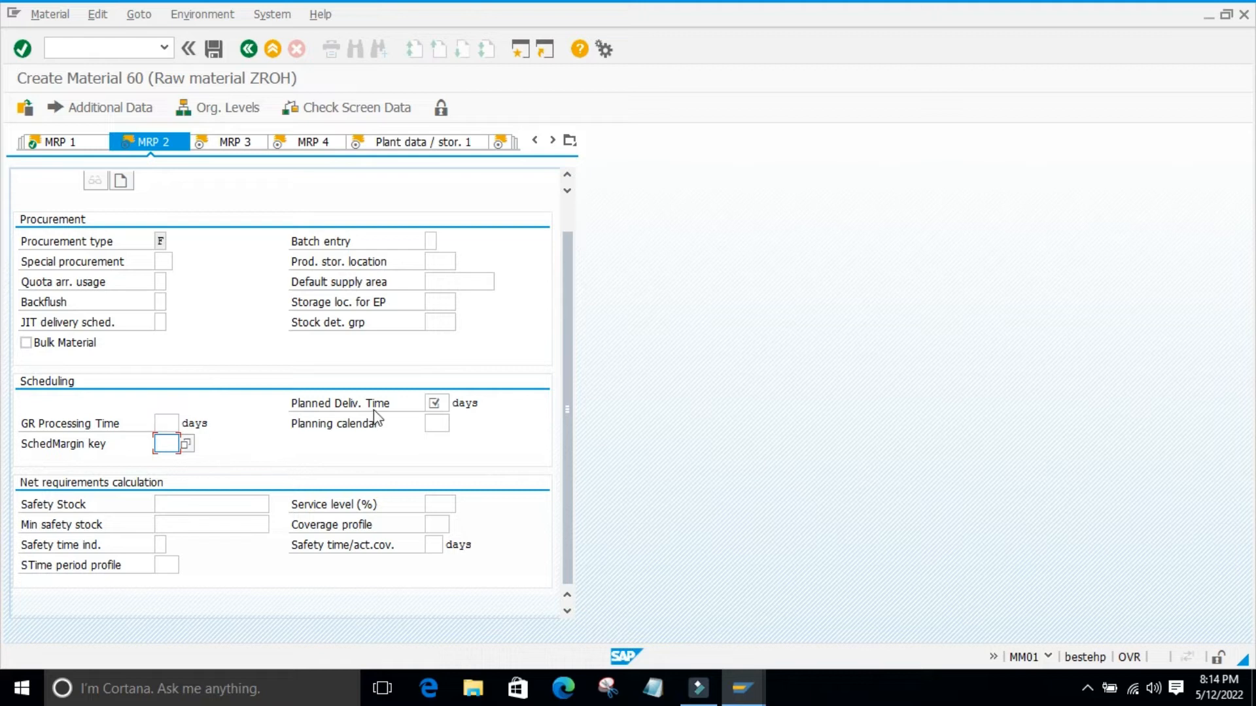
Set the planned delivery time to 1 day in MRP 2 and check the planning calendar for possible values.
{"action": "left_click", "coordinate": [435, 403]}
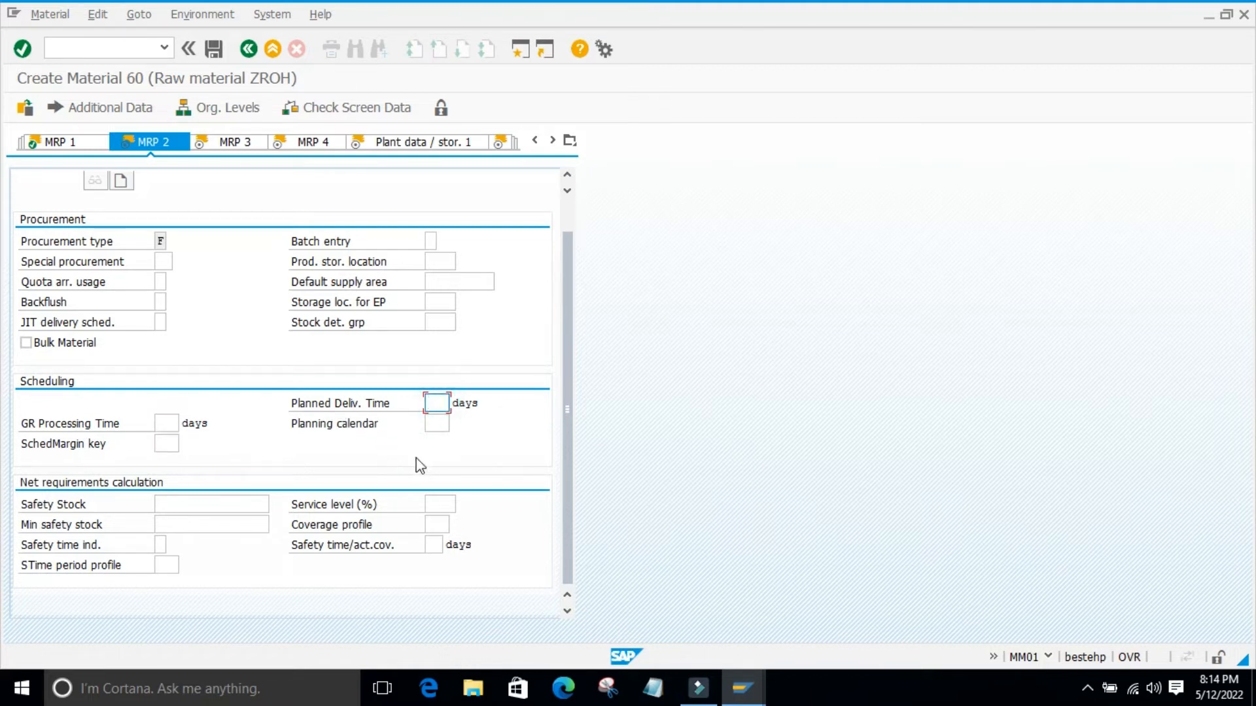
{"action": "left_click", "coordinate": [438, 423]}
{"action": "left_click", "coordinate": [456, 425]}
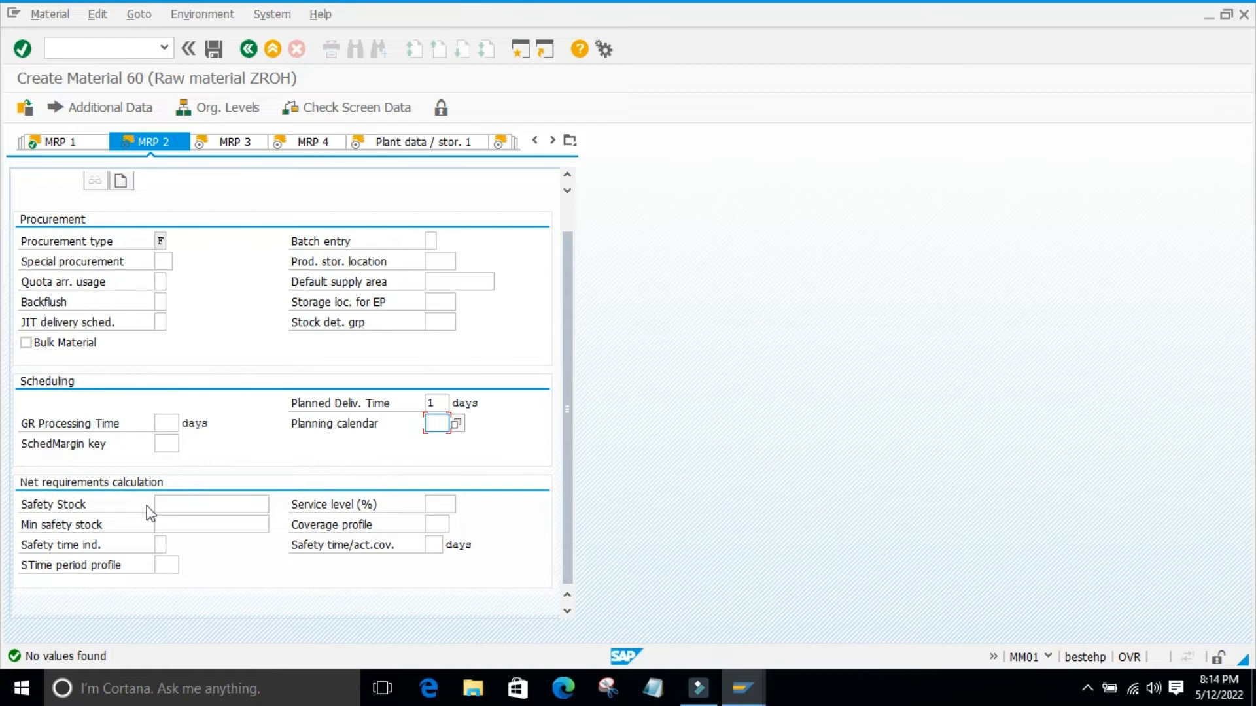
{"action": "left_click", "coordinate": [188, 504]}
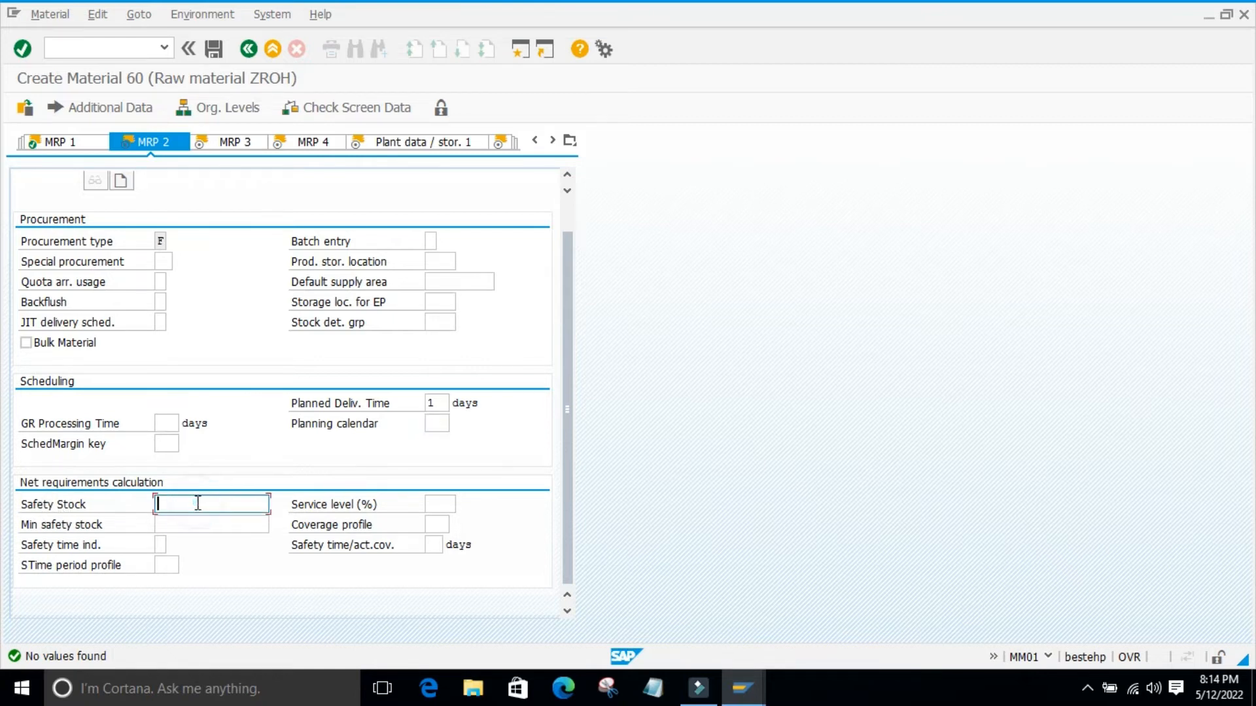
{"action": "left_click", "coordinate": [130, 524]}
{"action": "left_click", "coordinate": [160, 545]}
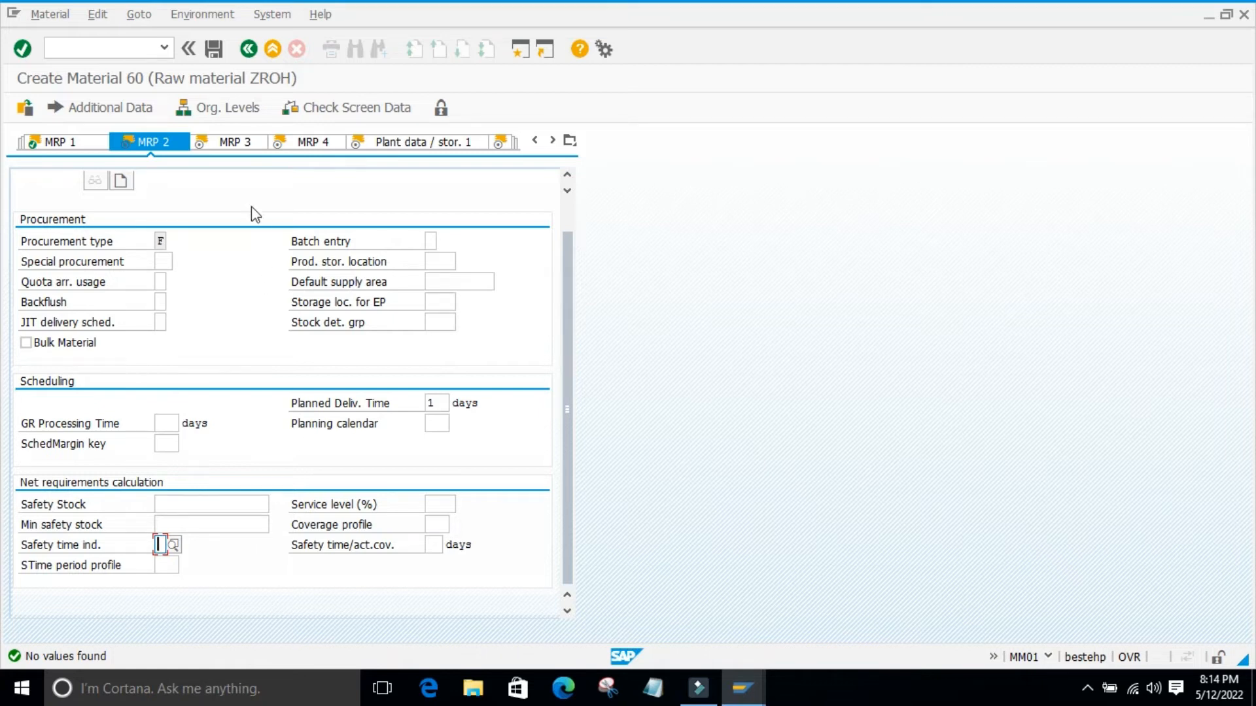
Go through MRP 3, MRP 4 and both plant data / storage views to the Accounting 1 view.
{"action": "left_click", "coordinate": [234, 142]}
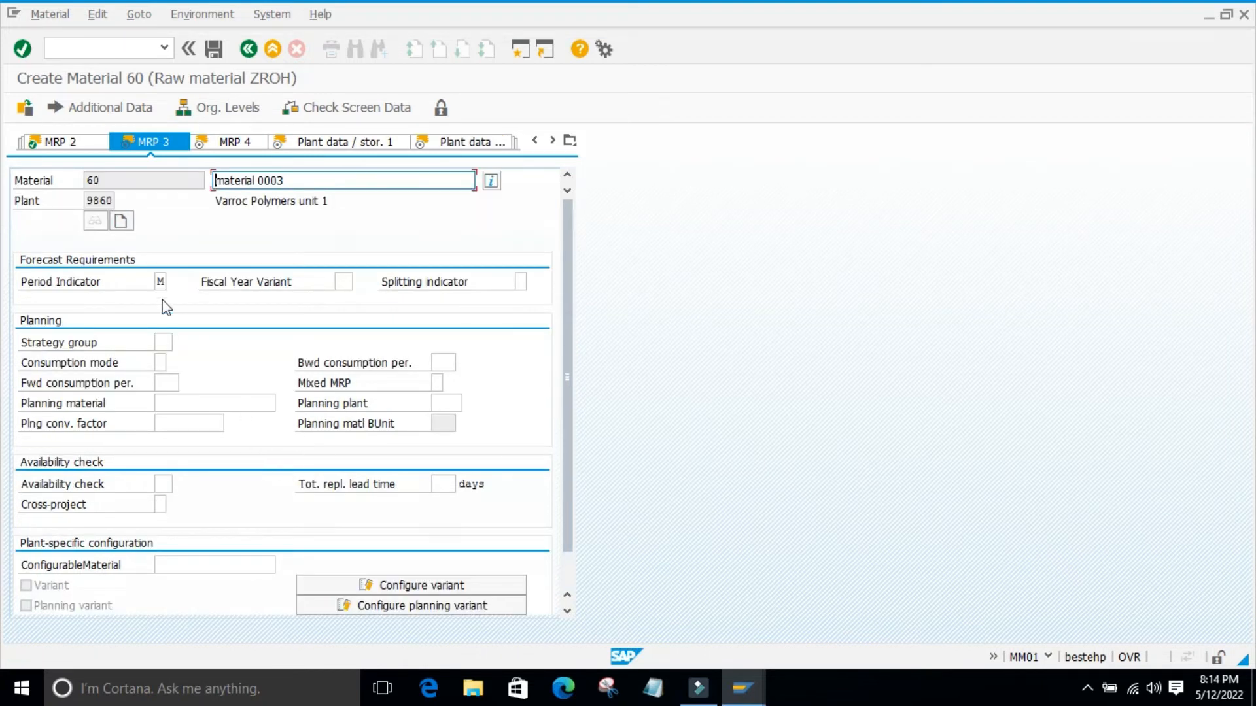
{"action": "scroll", "coordinate": [242, 294], "scroll_direction": "down", "scroll_amount": 1}
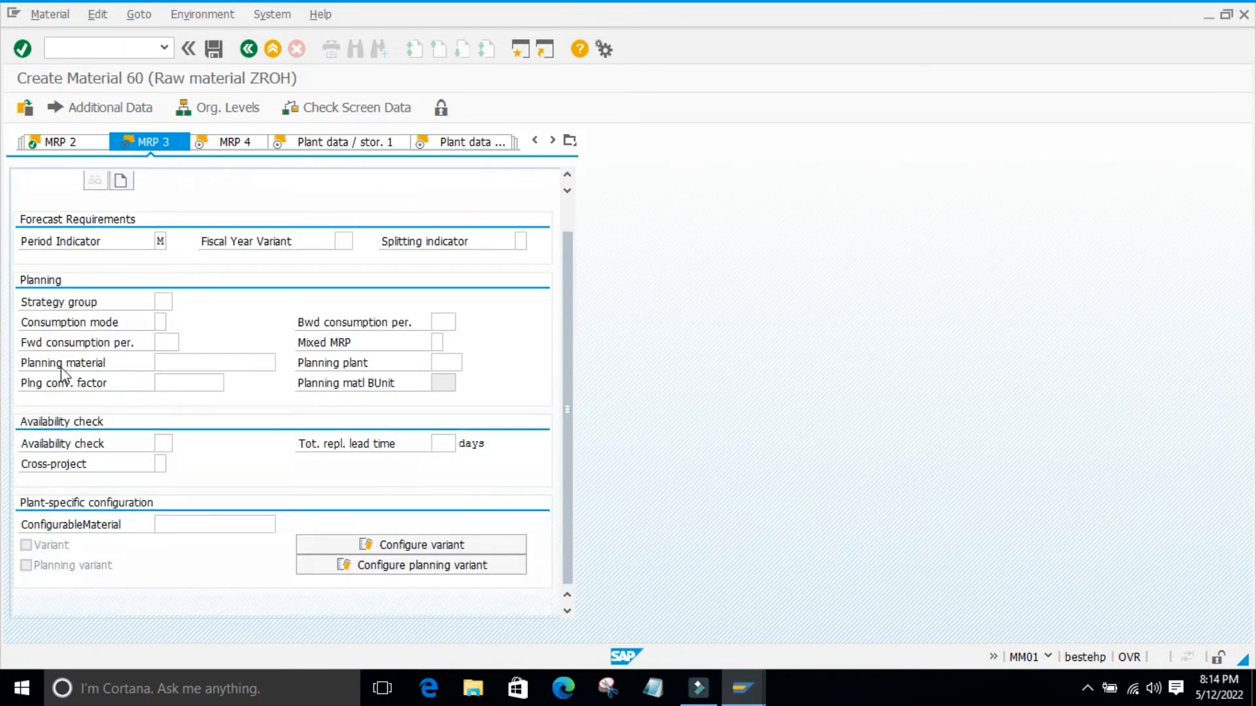
{"action": "left_click", "coordinate": [219, 146]}
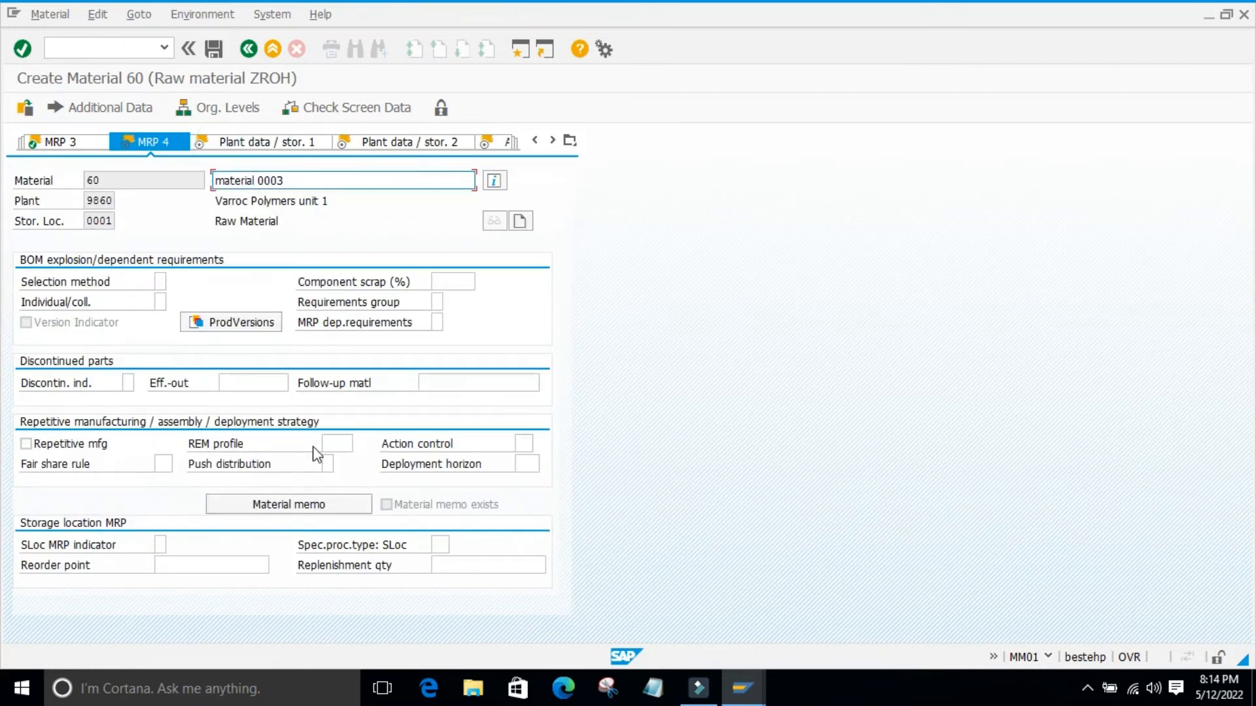
{"action": "left_click", "coordinate": [256, 139]}
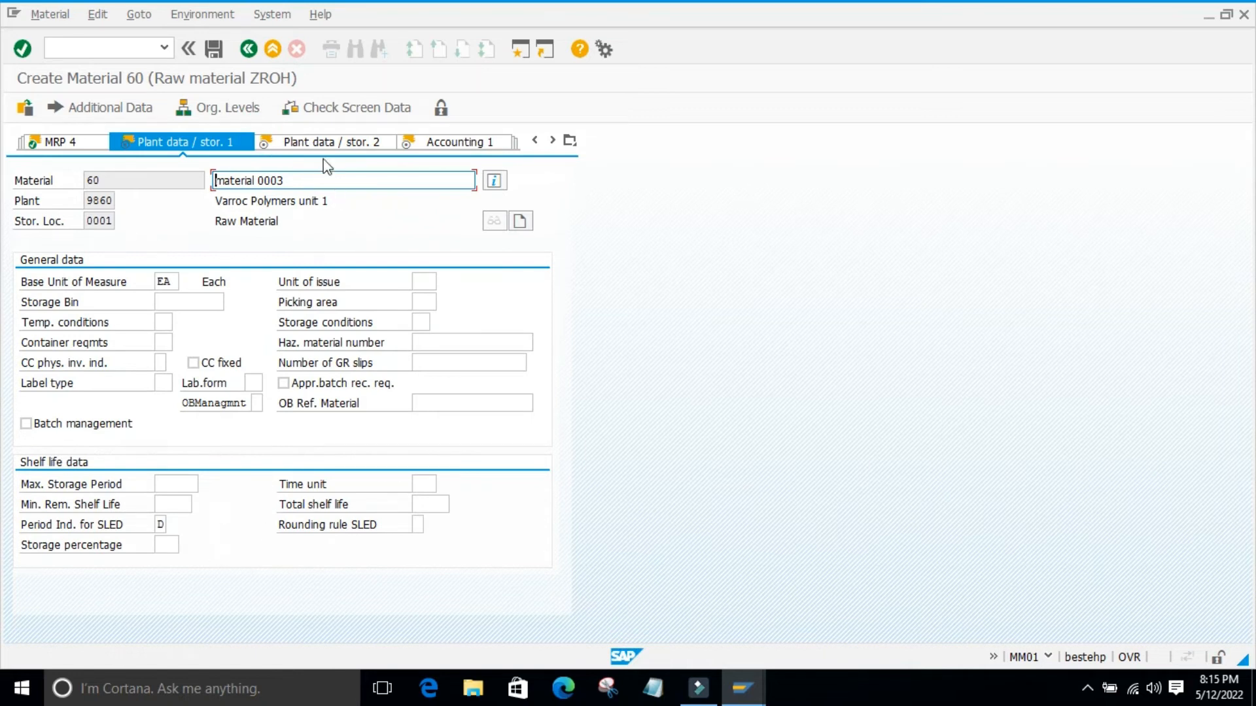
{"action": "left_click", "coordinate": [311, 143]}
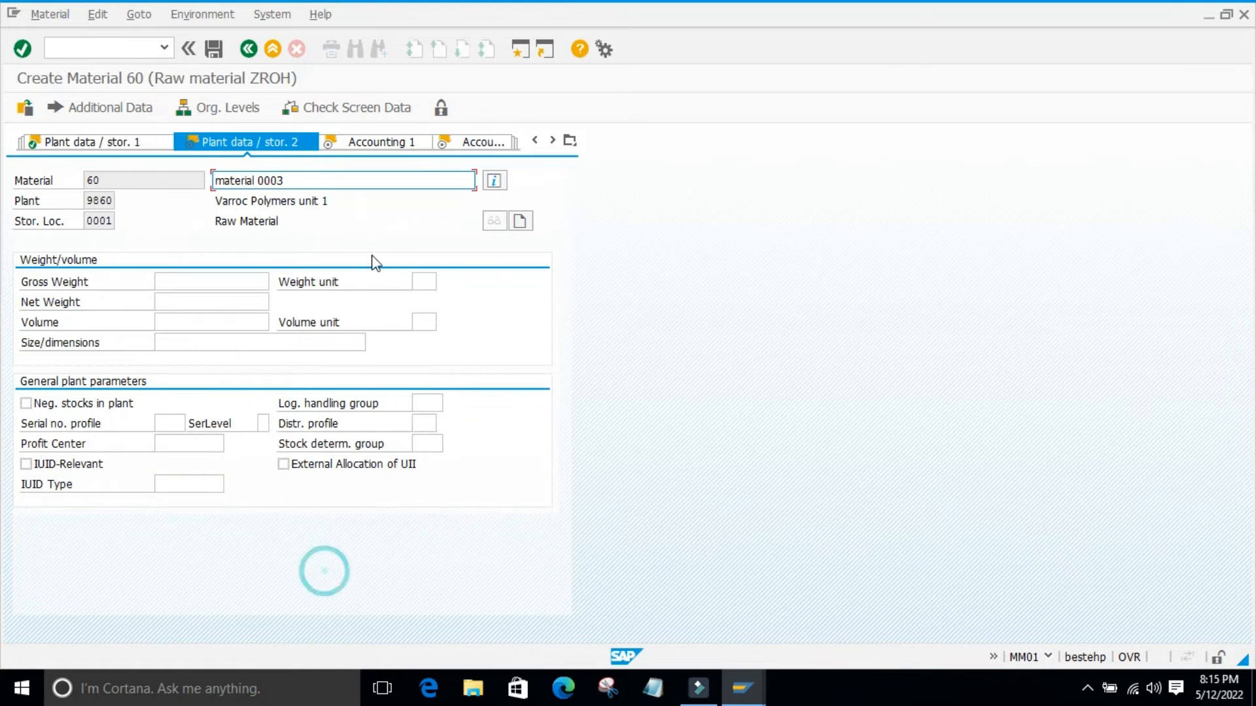
{"action": "left_click", "coordinate": [393, 143]}
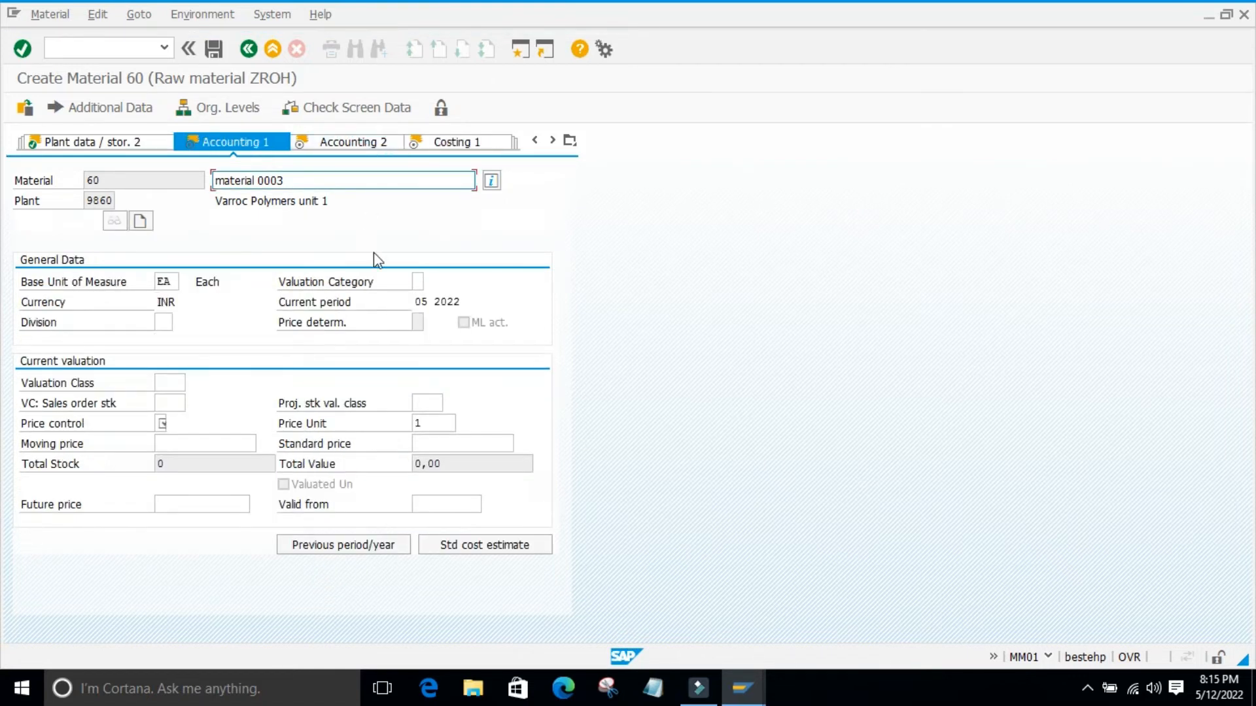
Look up the valuation classes and assign 3000 (Raw materials 1) to the material.
{"action": "left_click", "coordinate": [191, 391]}
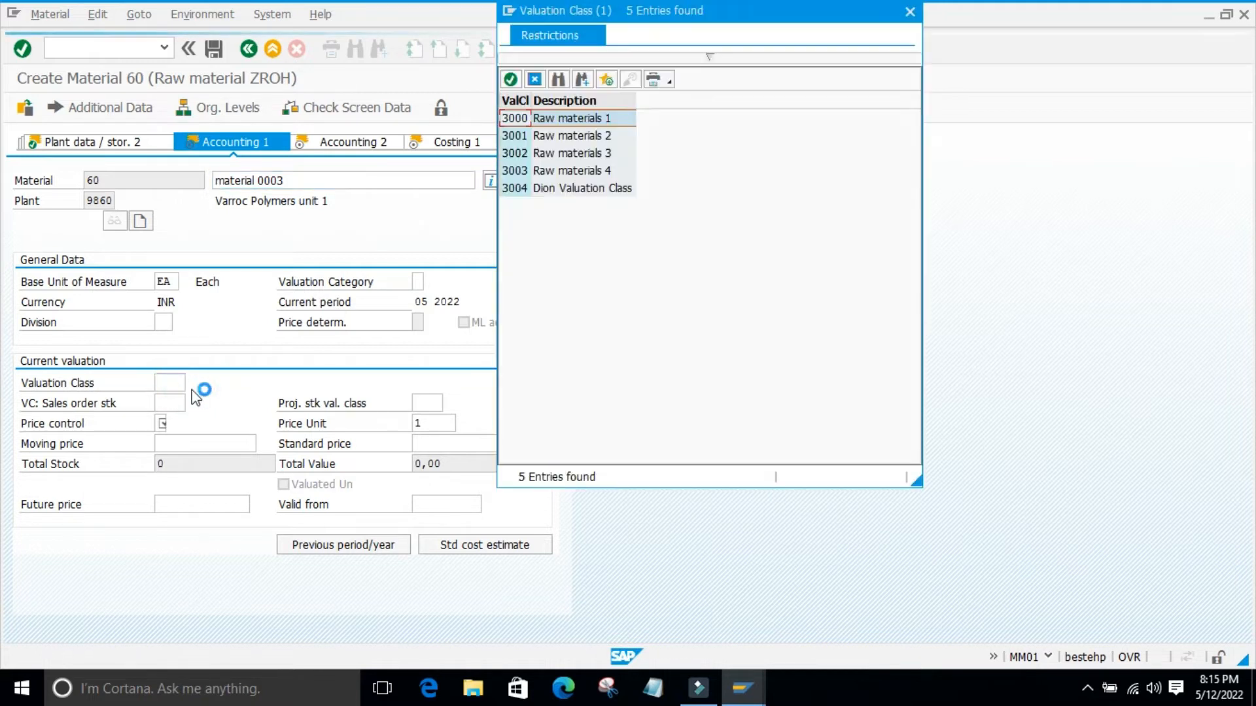
{"action": "left_click", "coordinate": [511, 79]}
{"action": "left_click", "coordinate": [238, 378]}
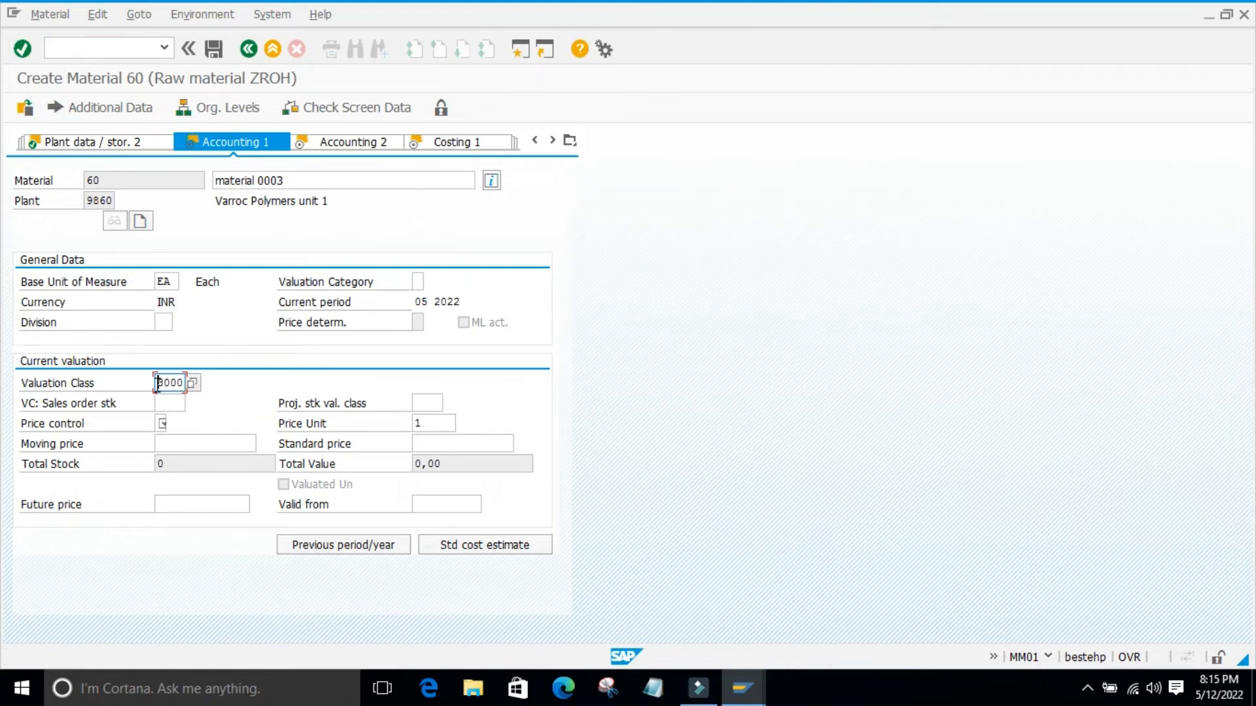
{"action": "left_click", "coordinate": [218, 409]}
Set the price control to V and the moving price to 10 in the current valuation data.
{"action": "left_click", "coordinate": [160, 424]}
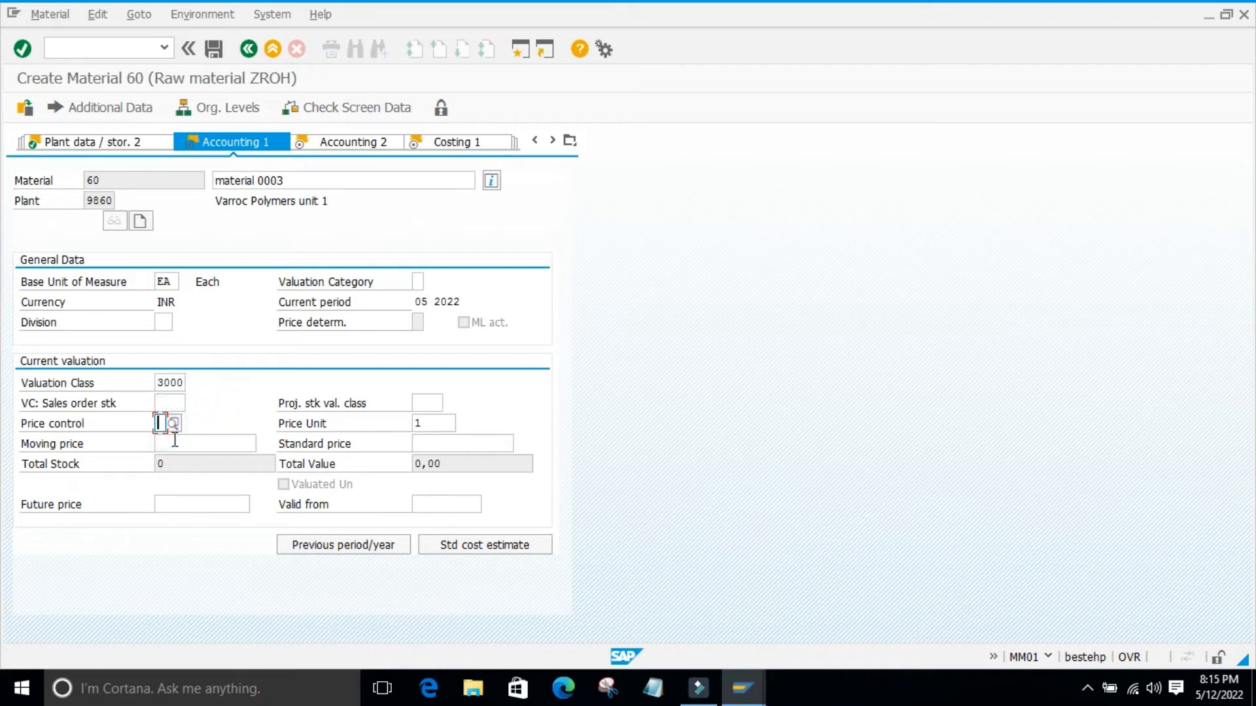
{"action": "type", "text": "V"}
{"action": "left_click", "coordinate": [202, 445]}
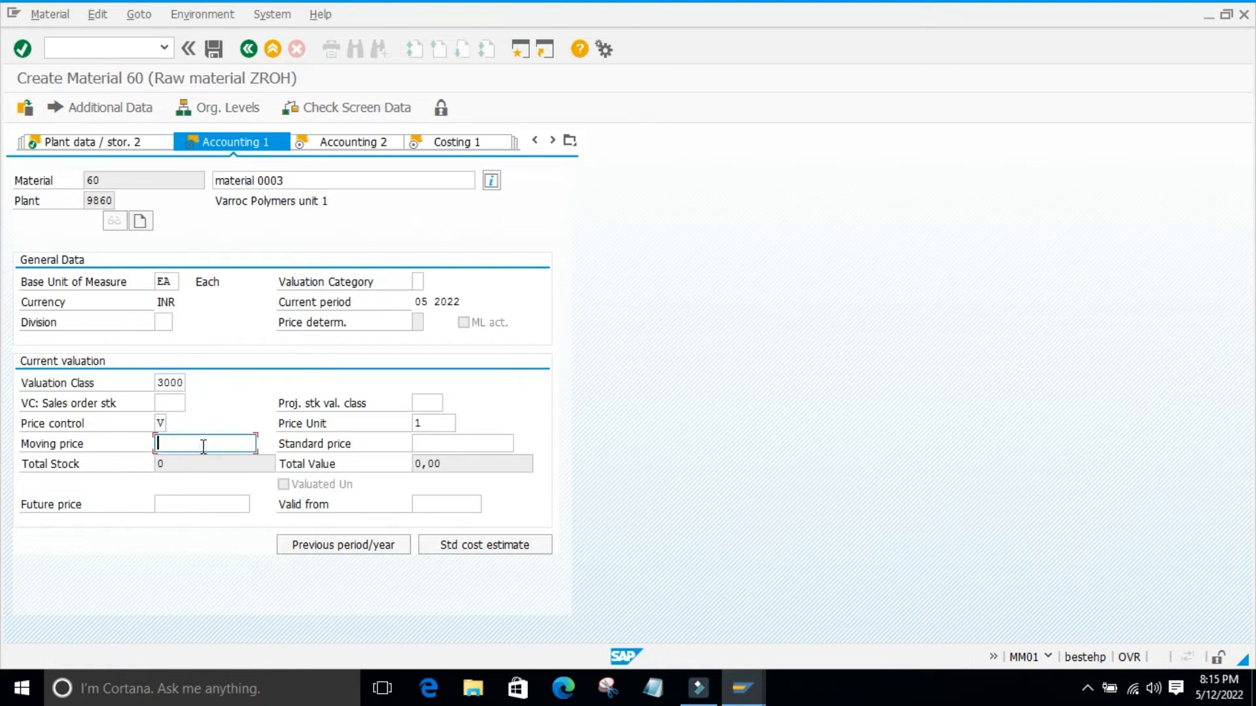
{"action": "type", "text": "10"}
{"action": "left_click", "coordinate": [176, 458]}
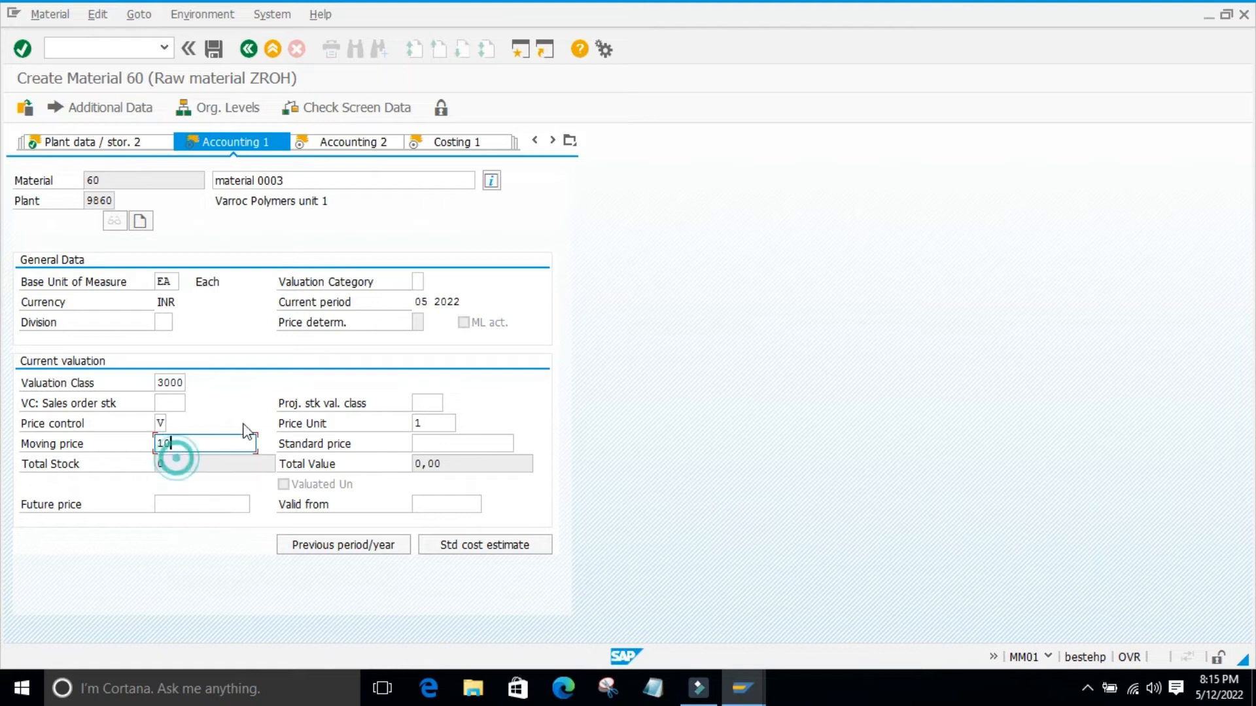
{"action": "left_click", "coordinate": [707, 460]}
{"action": "left_click", "coordinate": [420, 440]}
{"action": "double_click", "coordinate": [200, 443]}
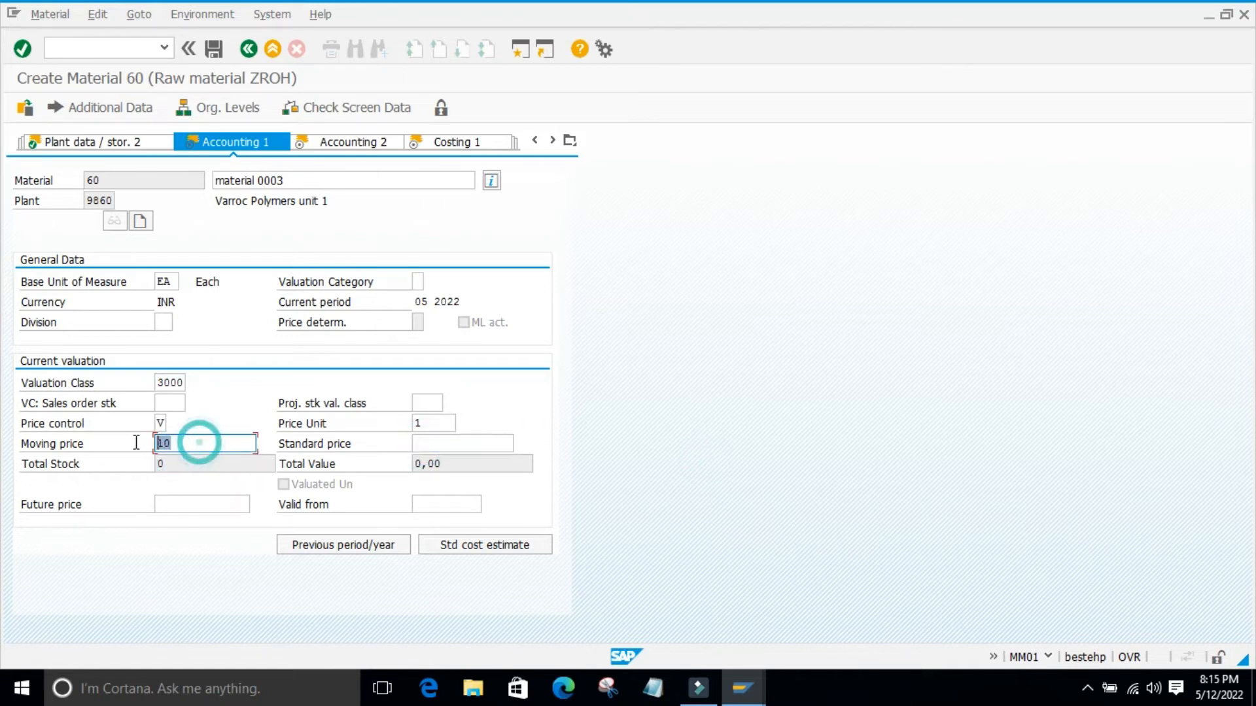
{"action": "left_click", "coordinate": [181, 561]}
{"action": "left_click", "coordinate": [170, 382]}
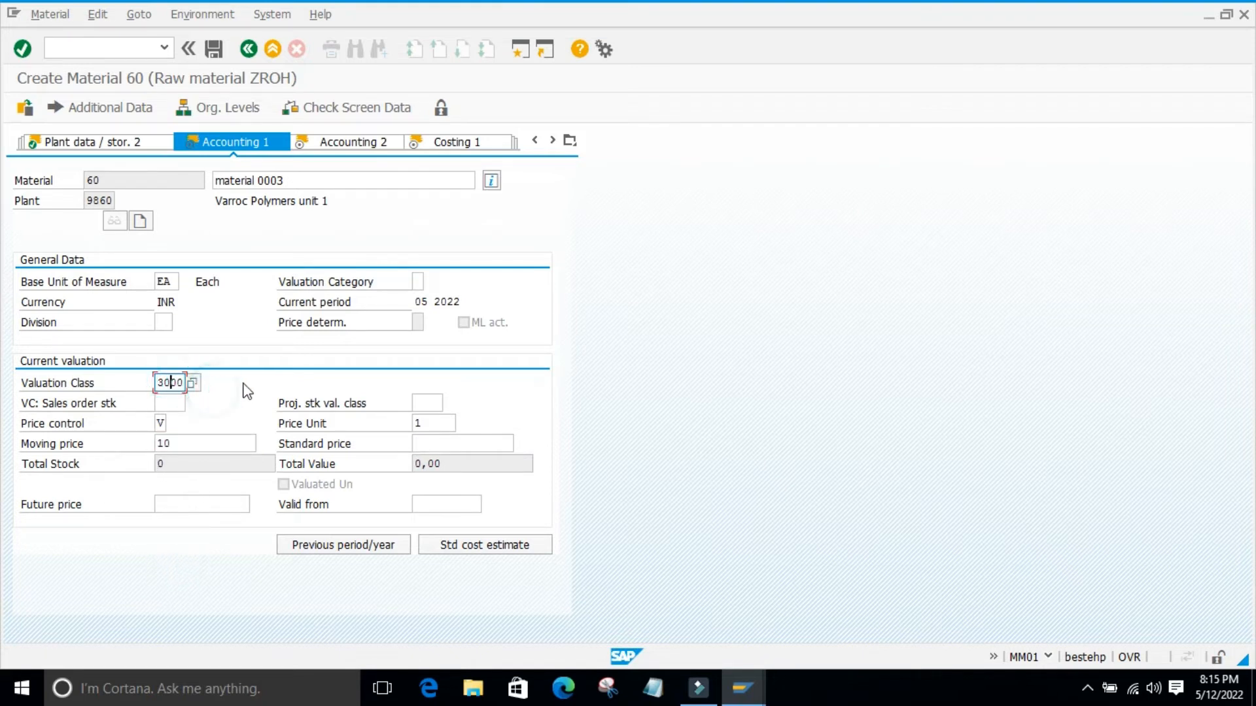
{"action": "left_click", "coordinate": [218, 390]}
{"action": "left_click", "coordinate": [219, 384]}
Go through Accounting 2 and the costing views to WM Execution, and return to the initial Create Material screen.
{"action": "left_click", "coordinate": [363, 142]}
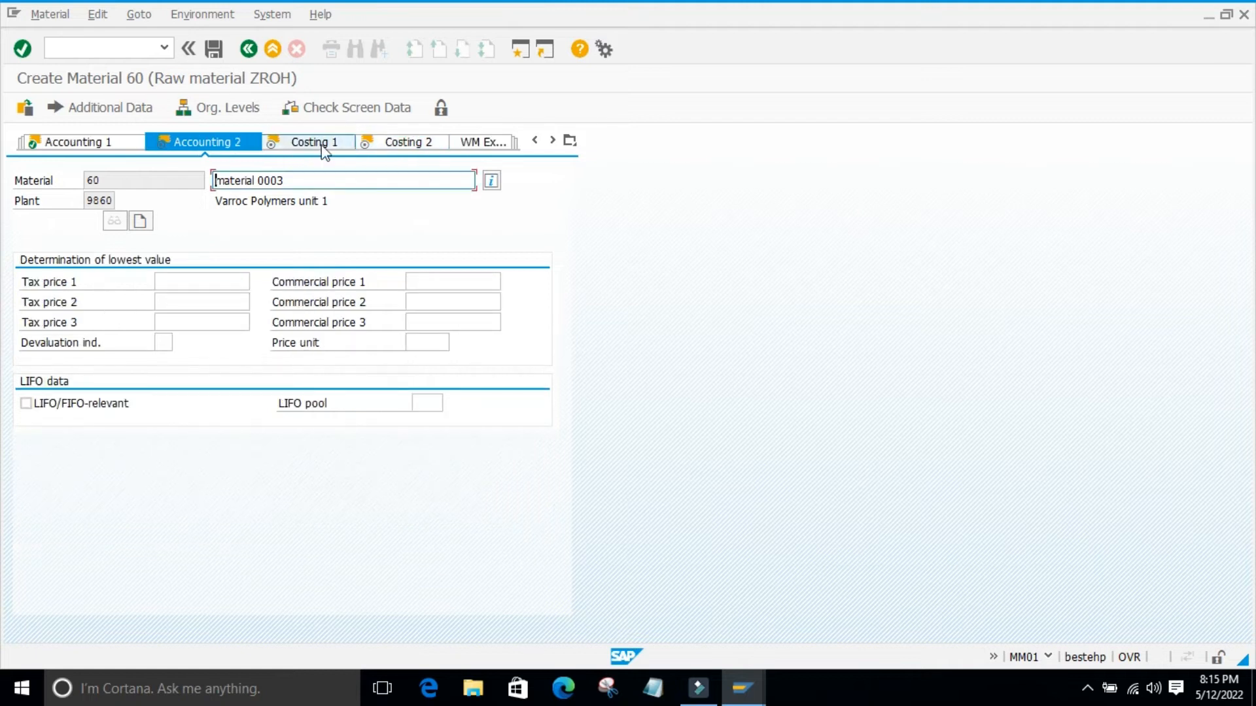
{"action": "left_click", "coordinate": [331, 146]}
{"action": "left_click", "coordinate": [391, 142]}
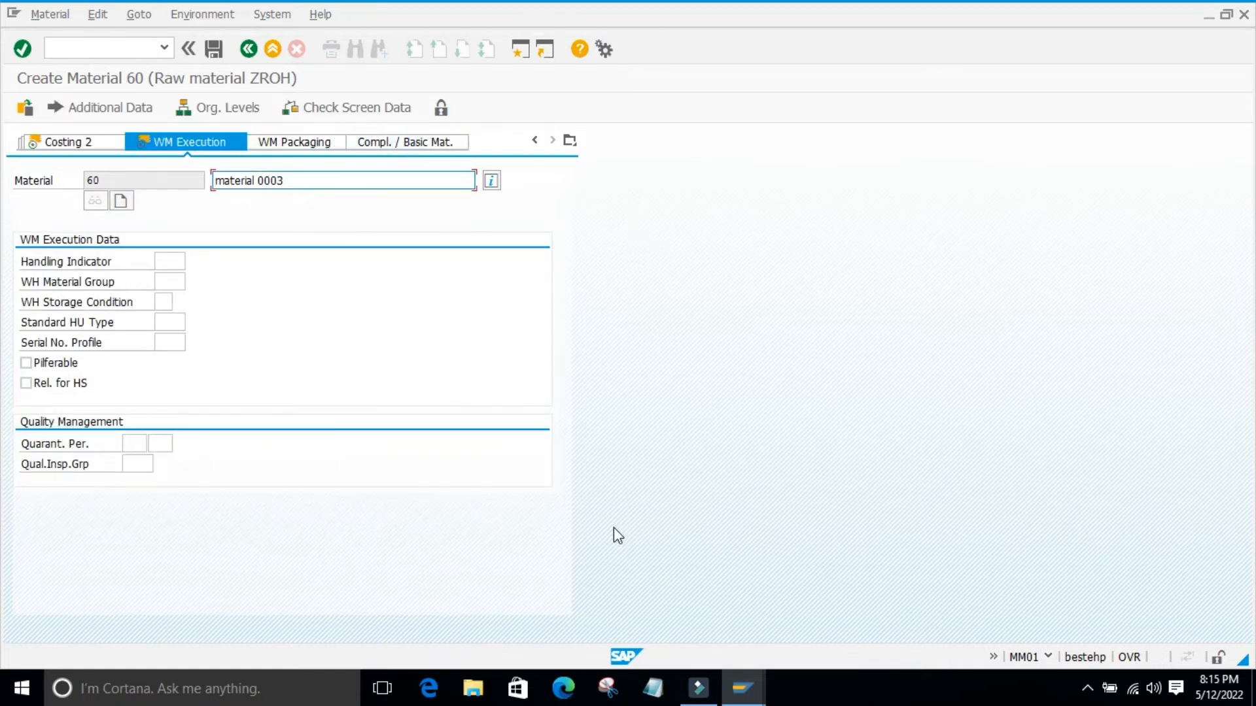
{"action": "left_click", "coordinate": [248, 49]}
{"action": "left_click", "coordinate": [316, 368]}
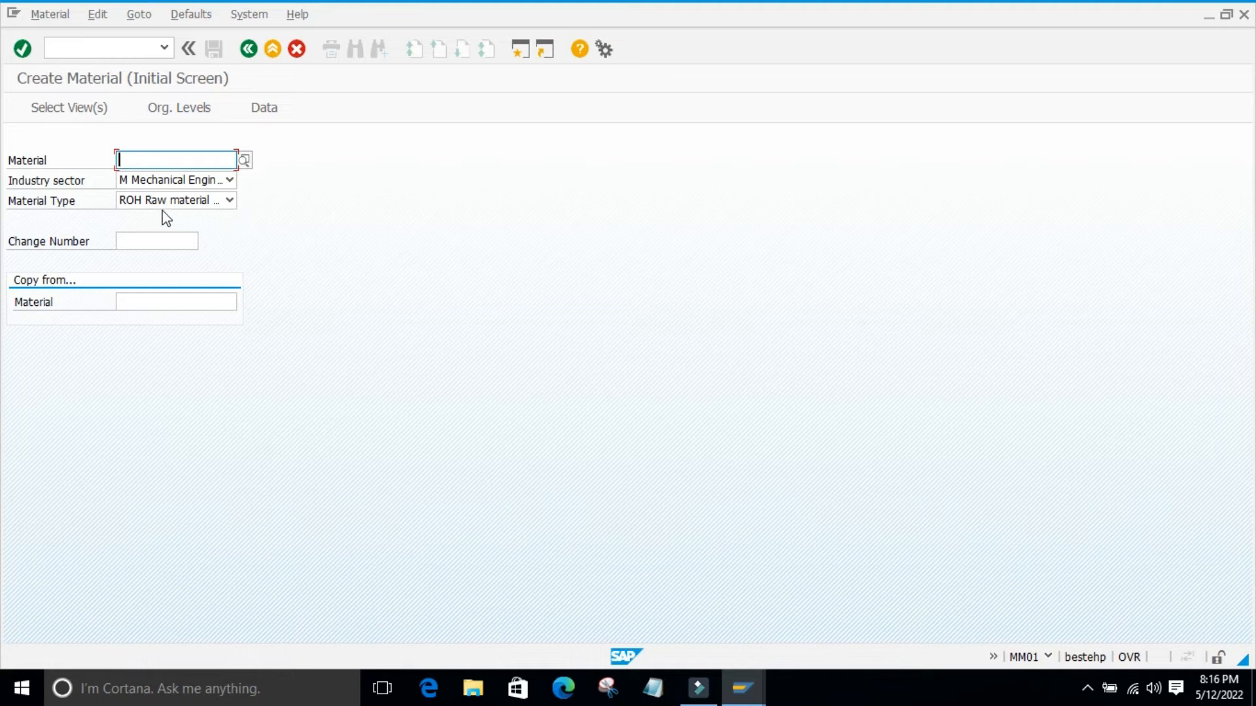
Change the material type to HALB Semi-finished product and bring up the view selection.
{"action": "left_click", "coordinate": [229, 201]}
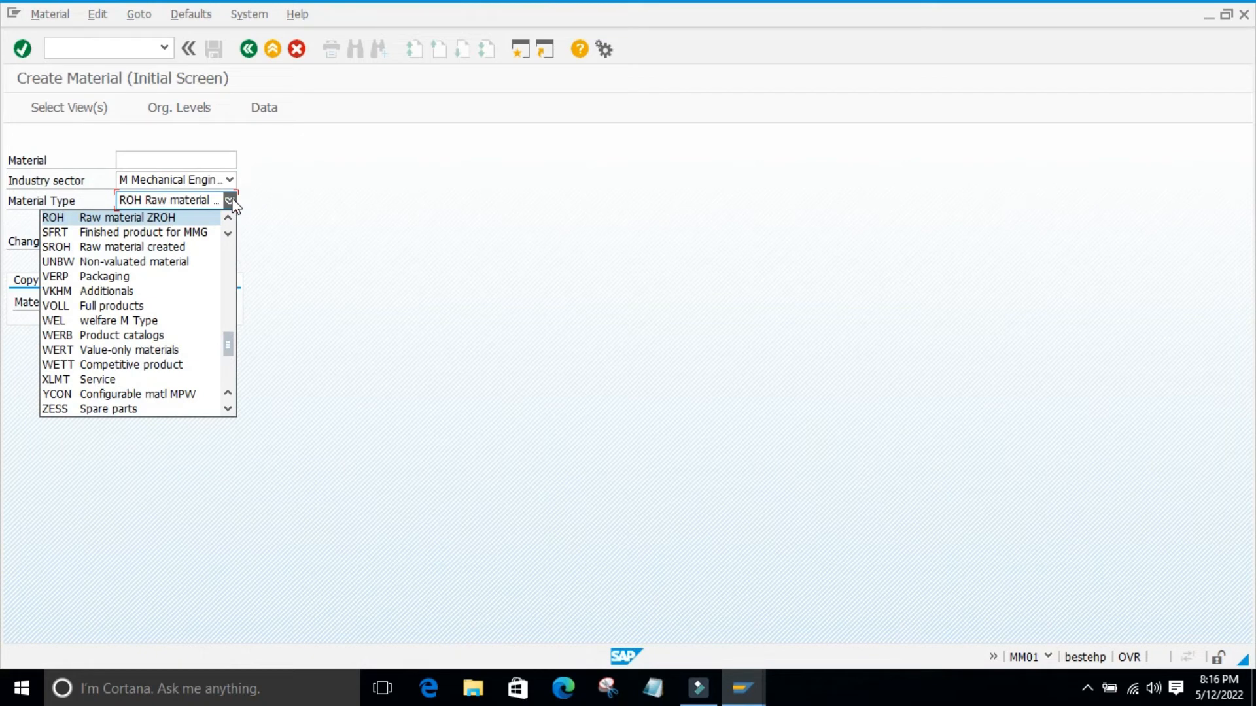
{"action": "key", "text": "h"}
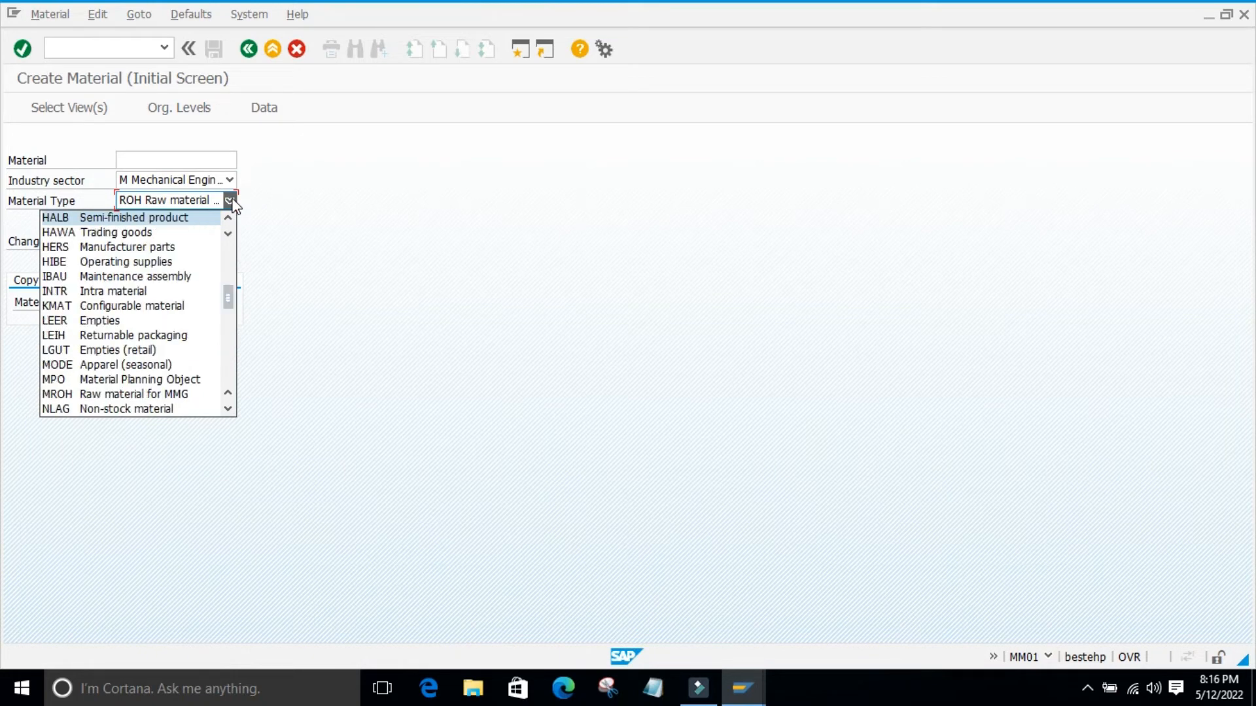
{"action": "left_click", "coordinate": [96, 217]}
{"action": "key", "text": "Return"}
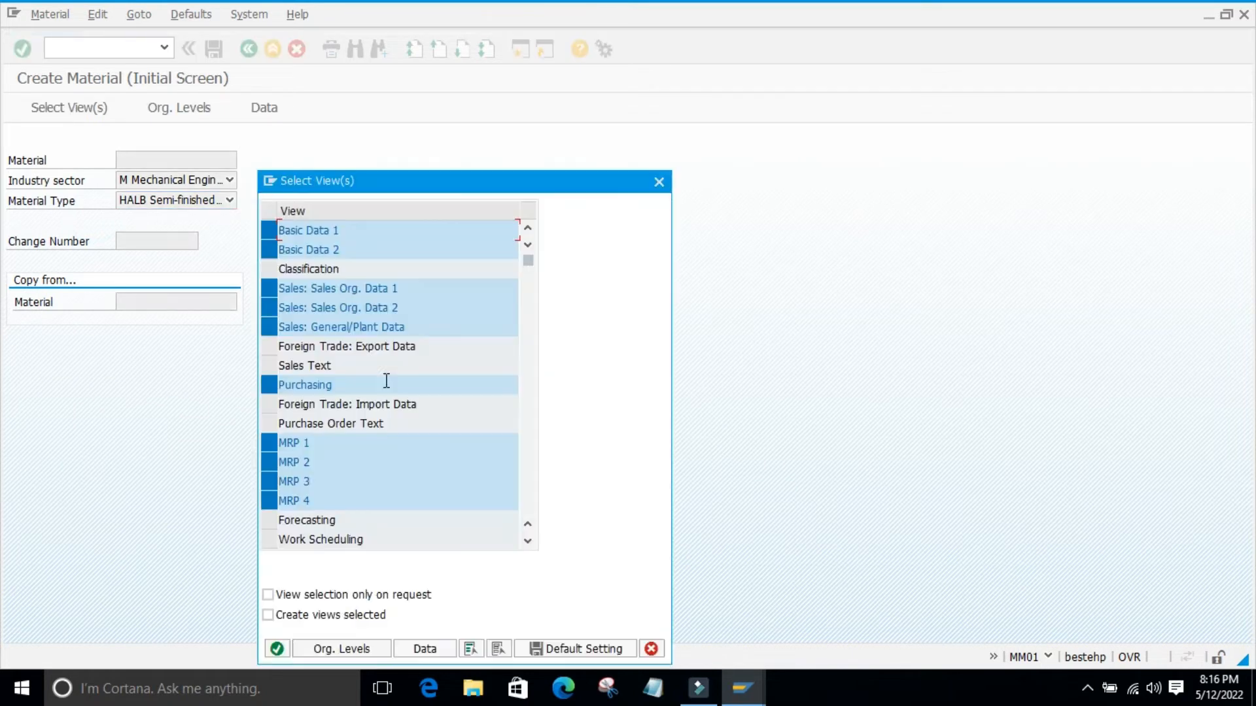
Review the complete list of views offered for the HALB semi-finished material type.
{"action": "scroll", "coordinate": [490, 314], "scroll_direction": "down", "scroll_amount": 2}
{"action": "scroll", "coordinate": [490, 366], "scroll_direction": "up", "scroll_amount": 2}
{"action": "left_click_drag", "start_coordinate": [482, 182], "coordinate": [611, 95]}
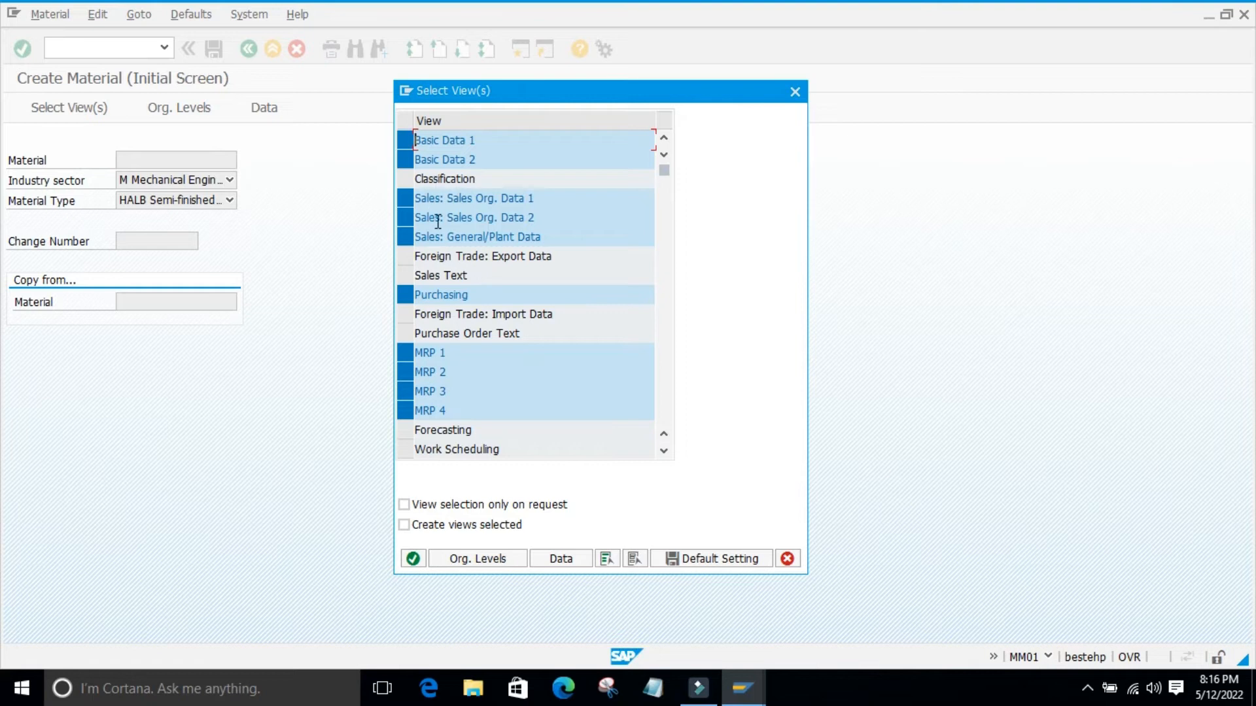
{"action": "scroll", "coordinate": [448, 238], "scroll_direction": "down", "scroll_amount": 3}
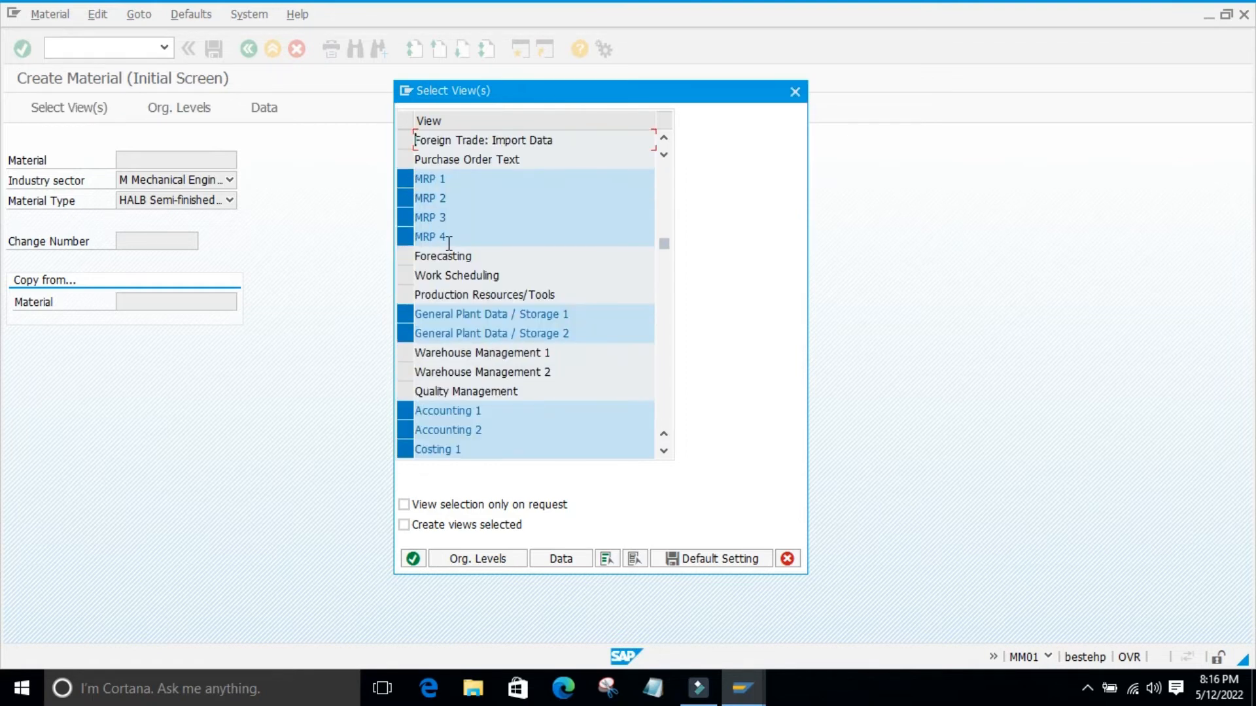
{"action": "scroll", "coordinate": [449, 243], "scroll_direction": "down", "scroll_amount": 2}
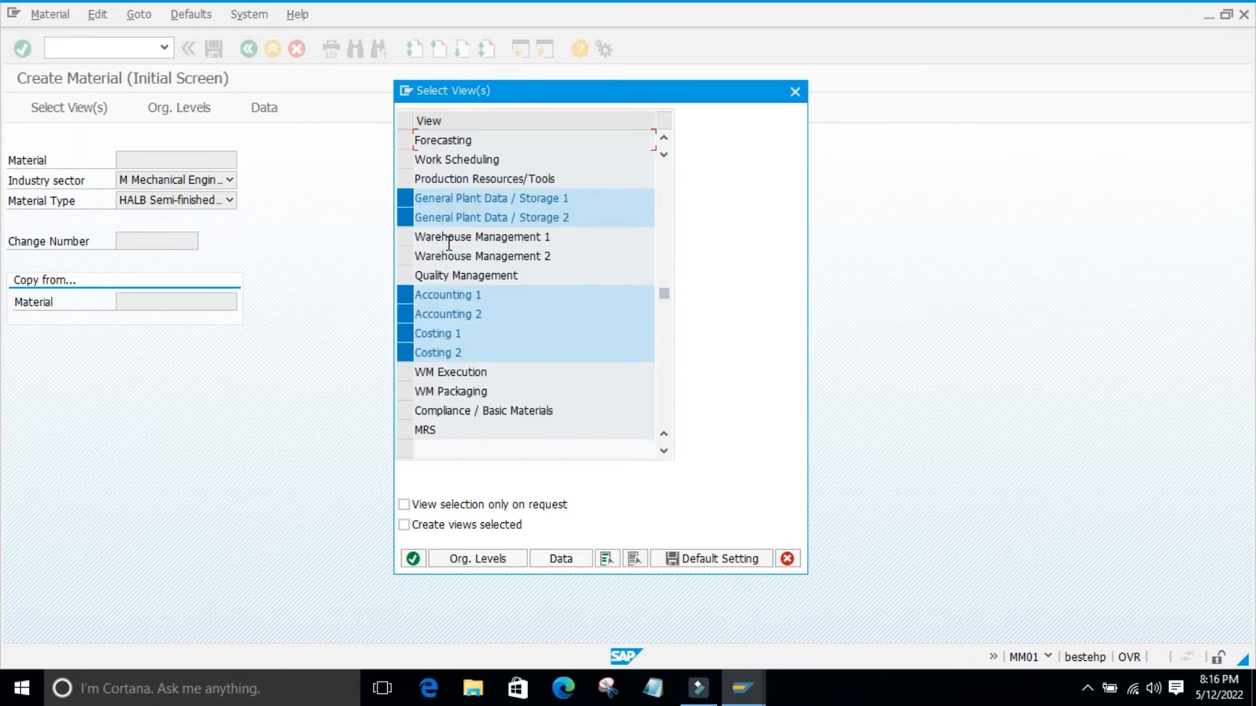
{"action": "scroll", "coordinate": [448, 243], "scroll_direction": "down", "scroll_amount": 1}
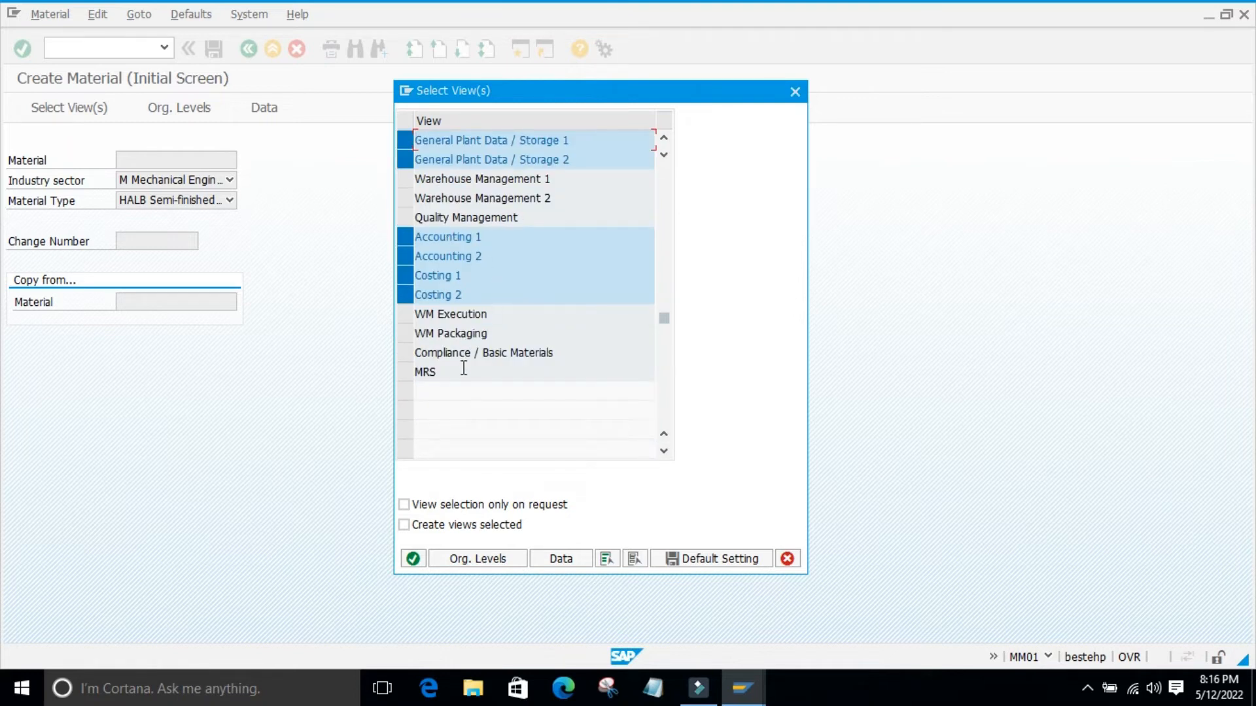
Add the MRS view to the views selected for the semi-finished material.
{"action": "left_click_drag", "start_coordinate": [554, 98], "coordinate": [631, 98]}
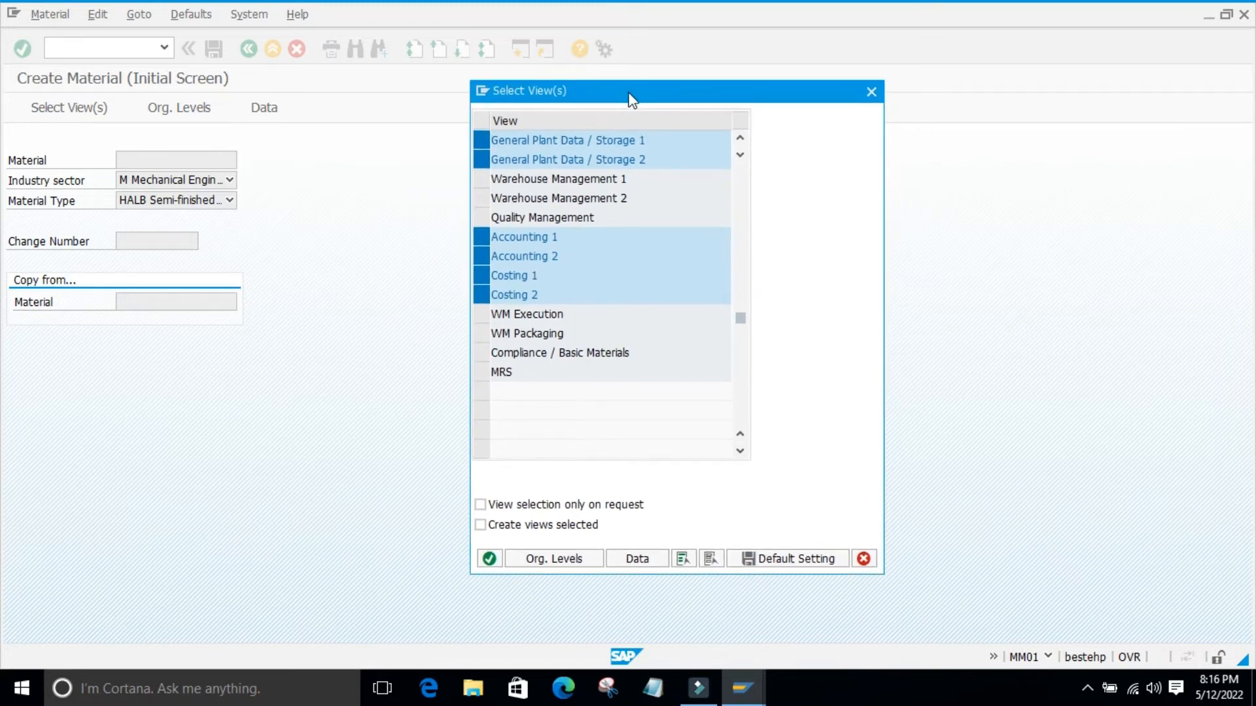
{"action": "left_click", "coordinate": [478, 374]}
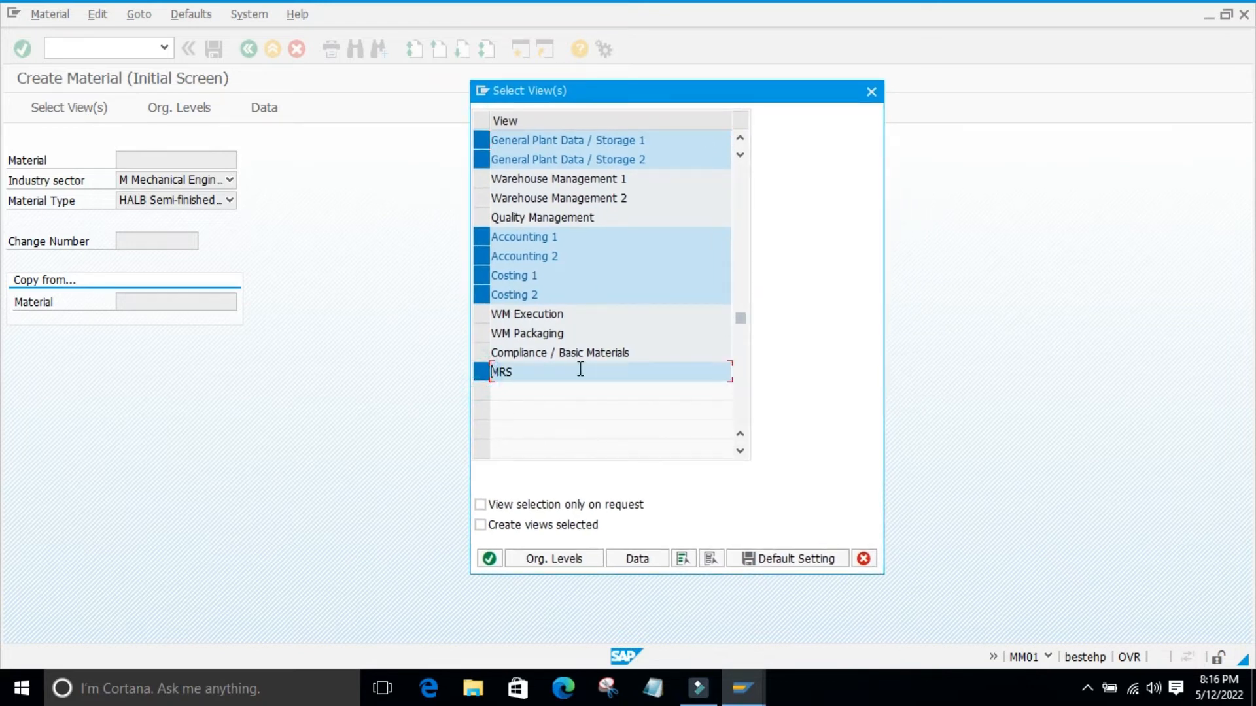
{"action": "left_click", "coordinate": [478, 371]}
{"action": "left_click", "coordinate": [479, 374]}
Examine the semi-finished material's view list again, covering the basic data, sales, purchasing, MRP, storage, accounting and costing views.
{"action": "scroll", "coordinate": [551, 350], "scroll_direction": "up", "scroll_amount": 2}
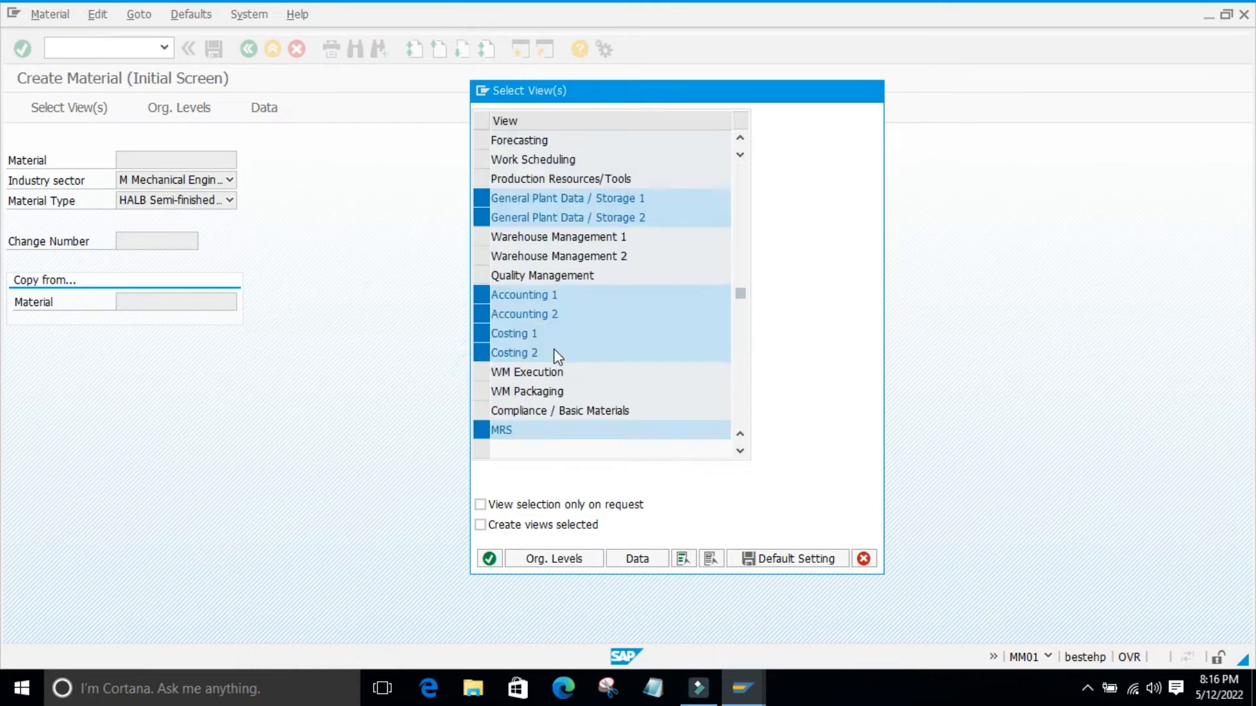
{"action": "scroll", "coordinate": [533, 304], "scroll_direction": "up", "scroll_amount": 1}
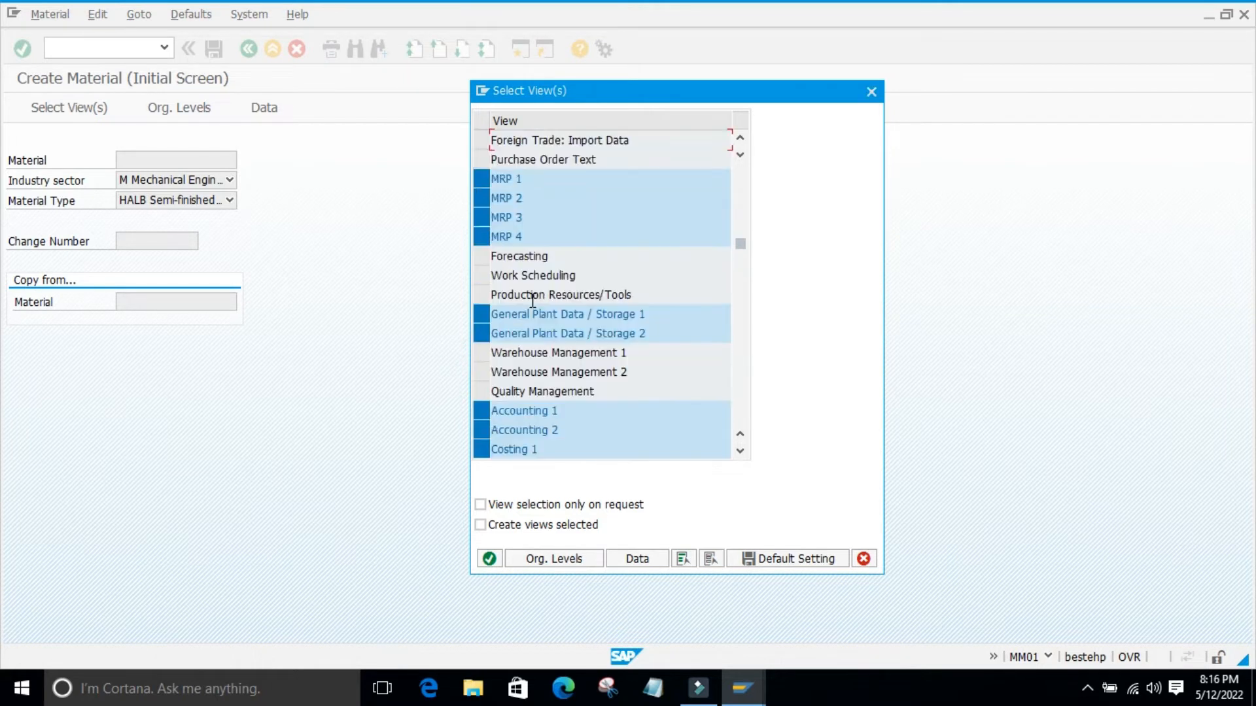
{"action": "scroll", "coordinate": [555, 399], "scroll_direction": "up", "scroll_amount": 1}
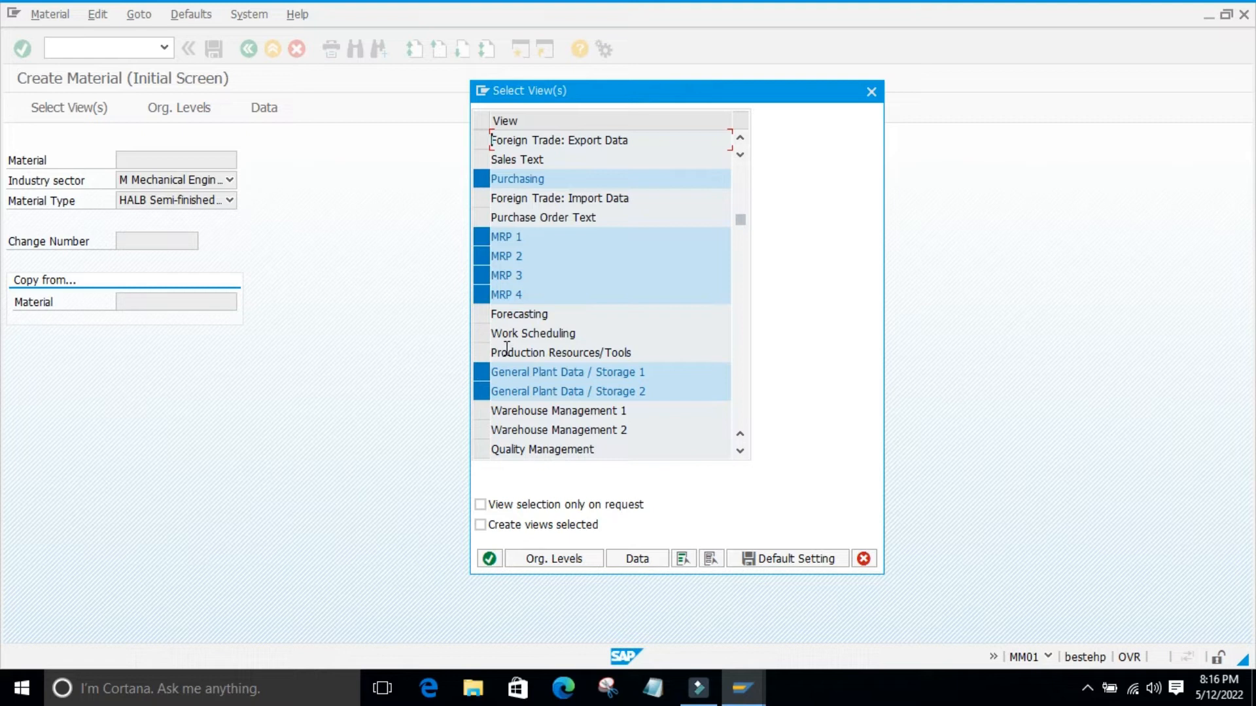
{"action": "scroll", "coordinate": [507, 349], "scroll_direction": "up", "scroll_amount": 1}
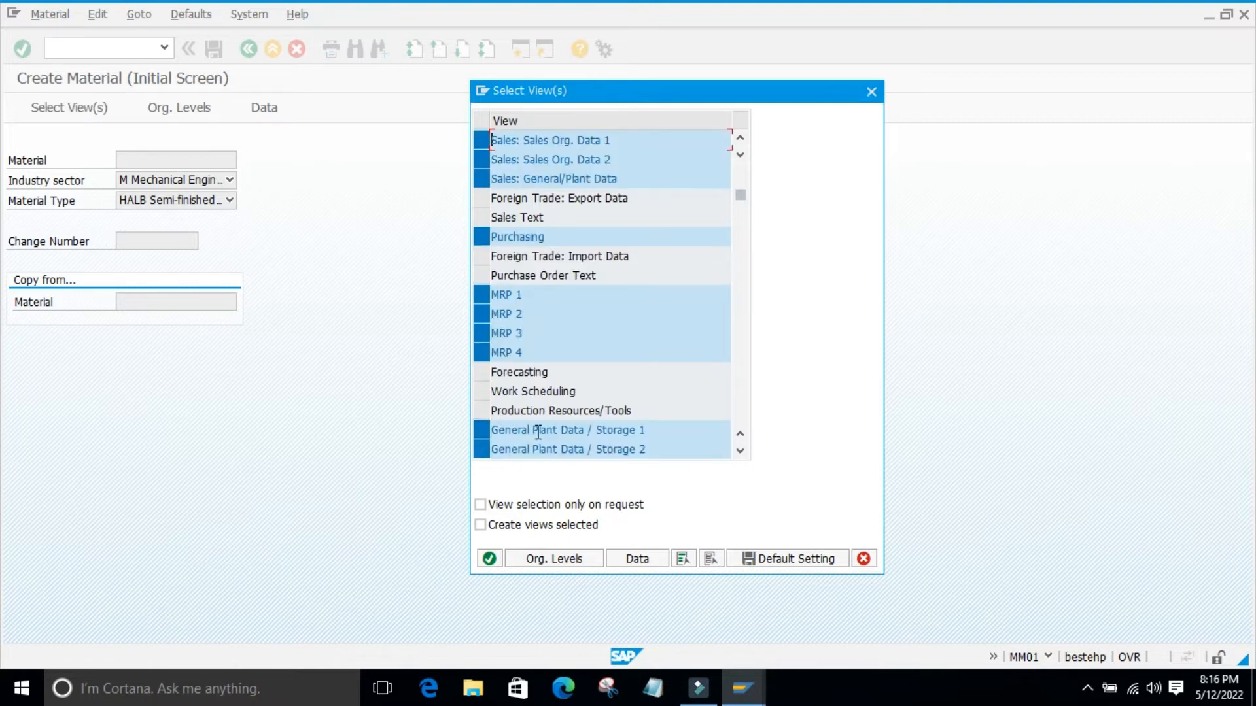
{"action": "scroll", "coordinate": [503, 372], "scroll_direction": "up", "scroll_amount": 1}
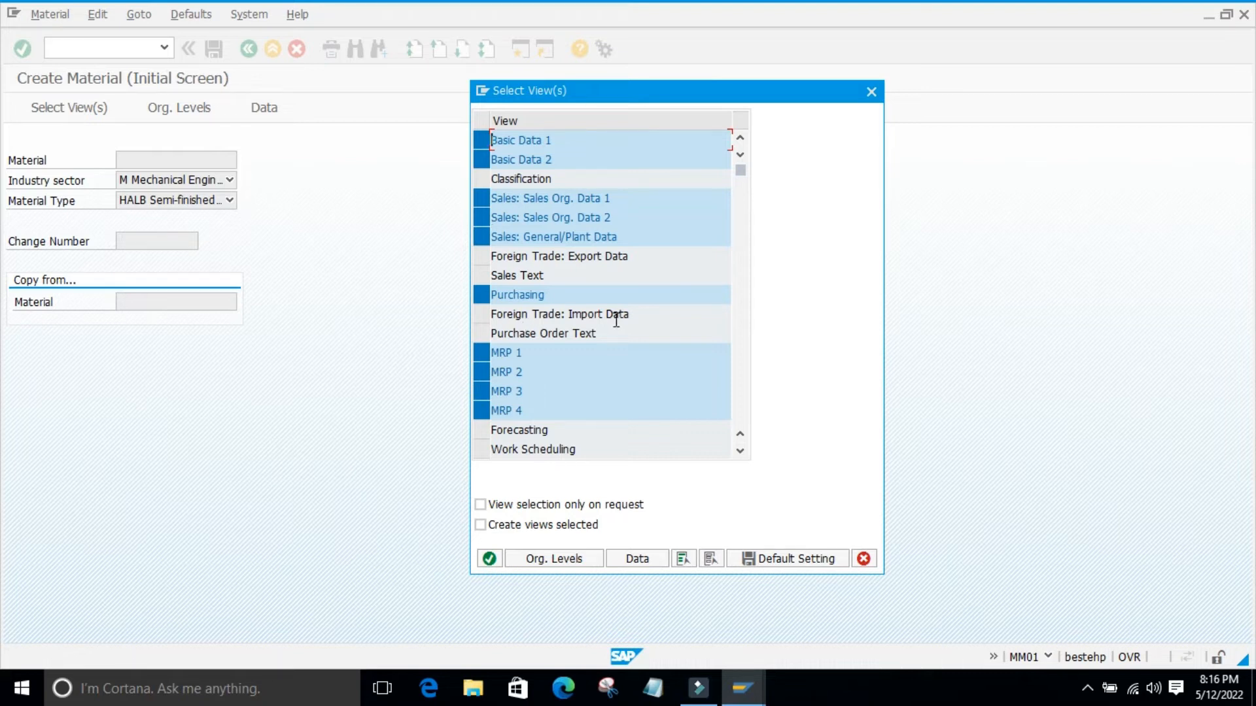
{"action": "left_click_drag", "start_coordinate": [598, 100], "coordinate": [527, 104]}
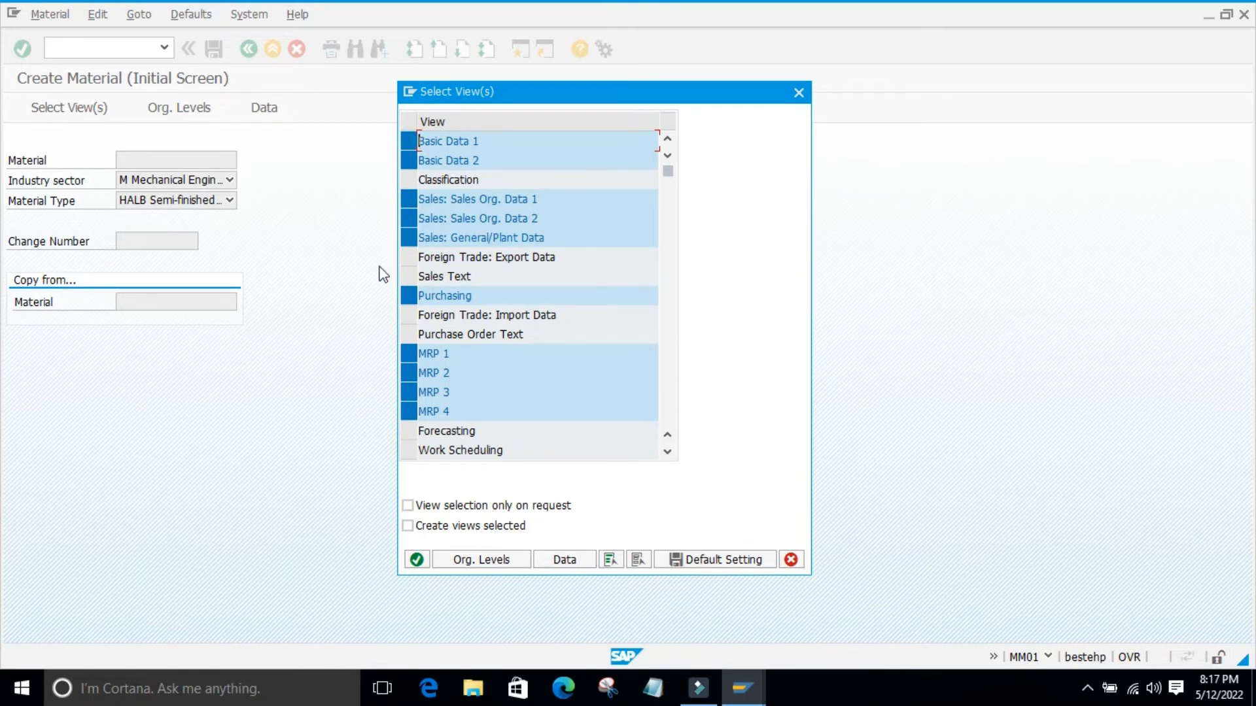
{"action": "left_click_drag", "start_coordinate": [524, 92], "coordinate": [513, 76]}
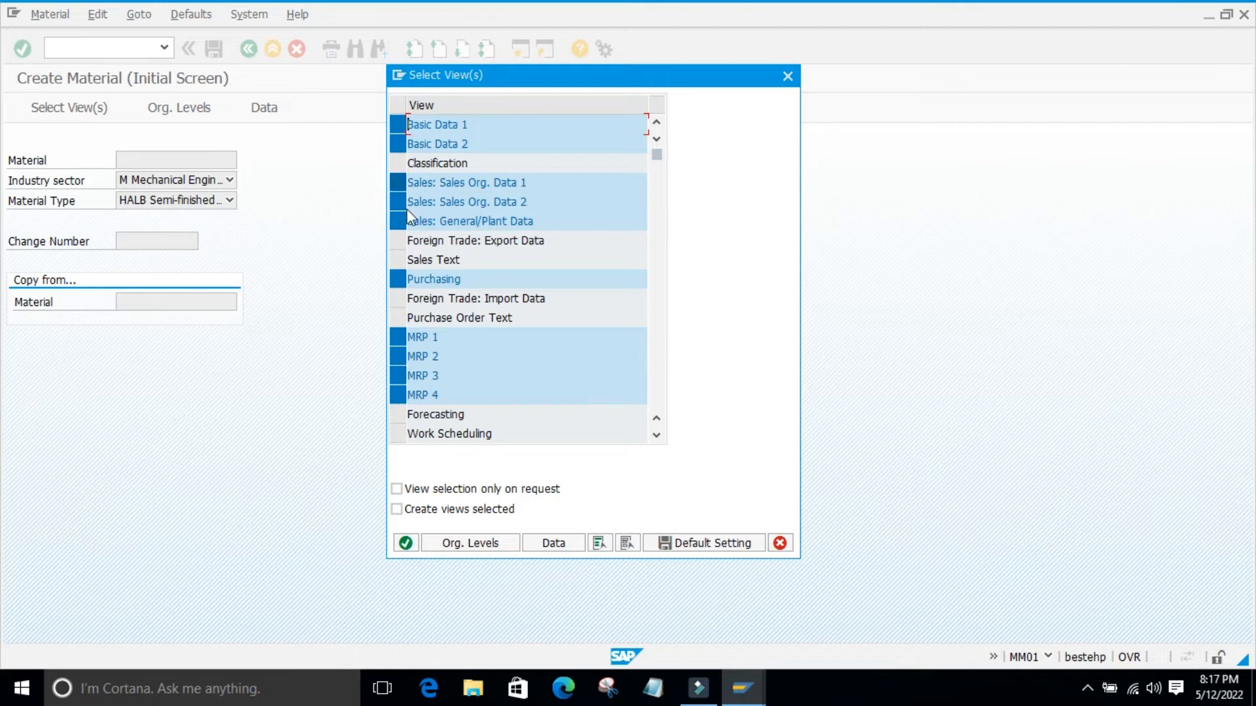
{"action": "scroll", "coordinate": [461, 467], "scroll_direction": "down", "scroll_amount": 1}
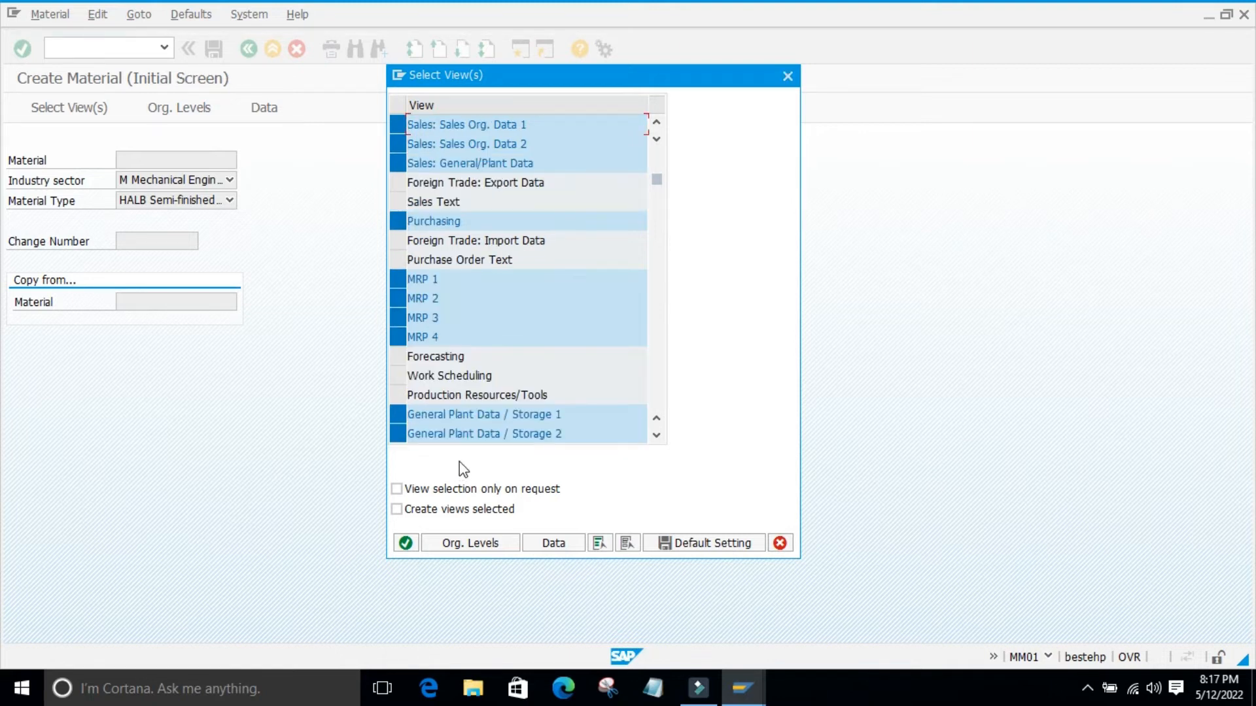
{"action": "scroll", "coordinate": [471, 333], "scroll_direction": "down", "scroll_amount": 2}
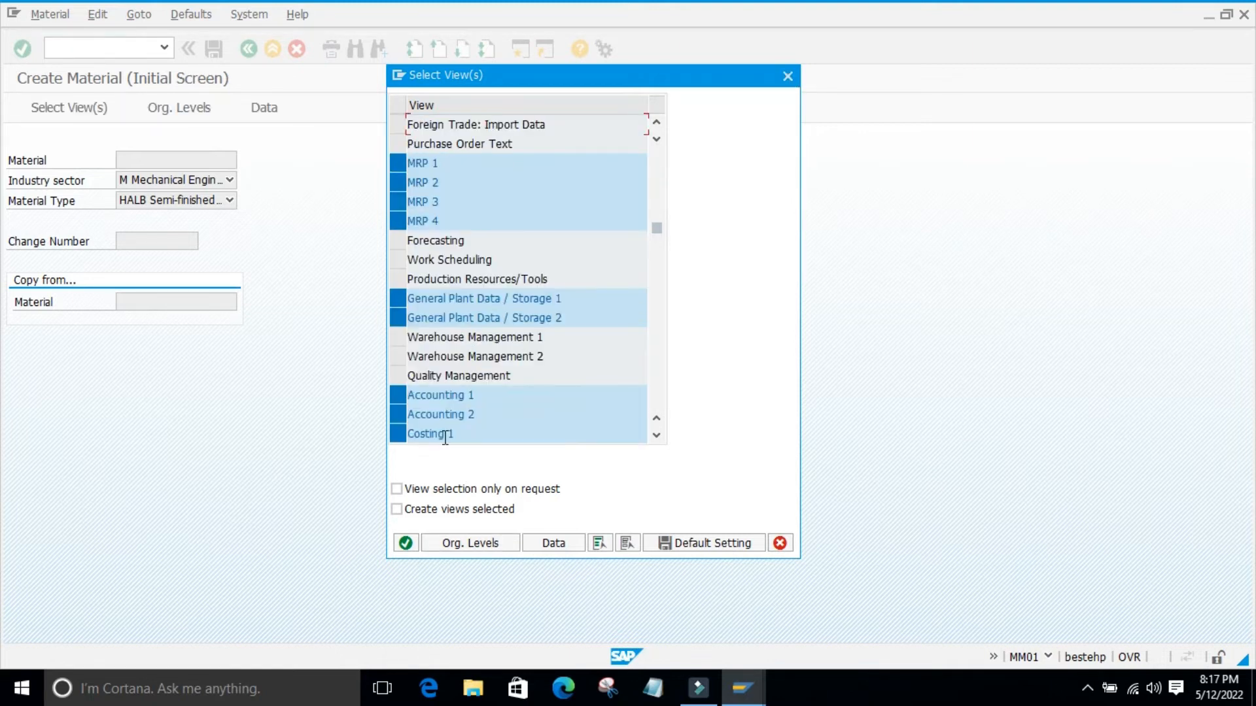
Confirm the selected views and accept plant 9860 and storage location 0001, leaving the sales organization and distribution channel blank.
{"action": "left_click", "coordinate": [405, 543]}
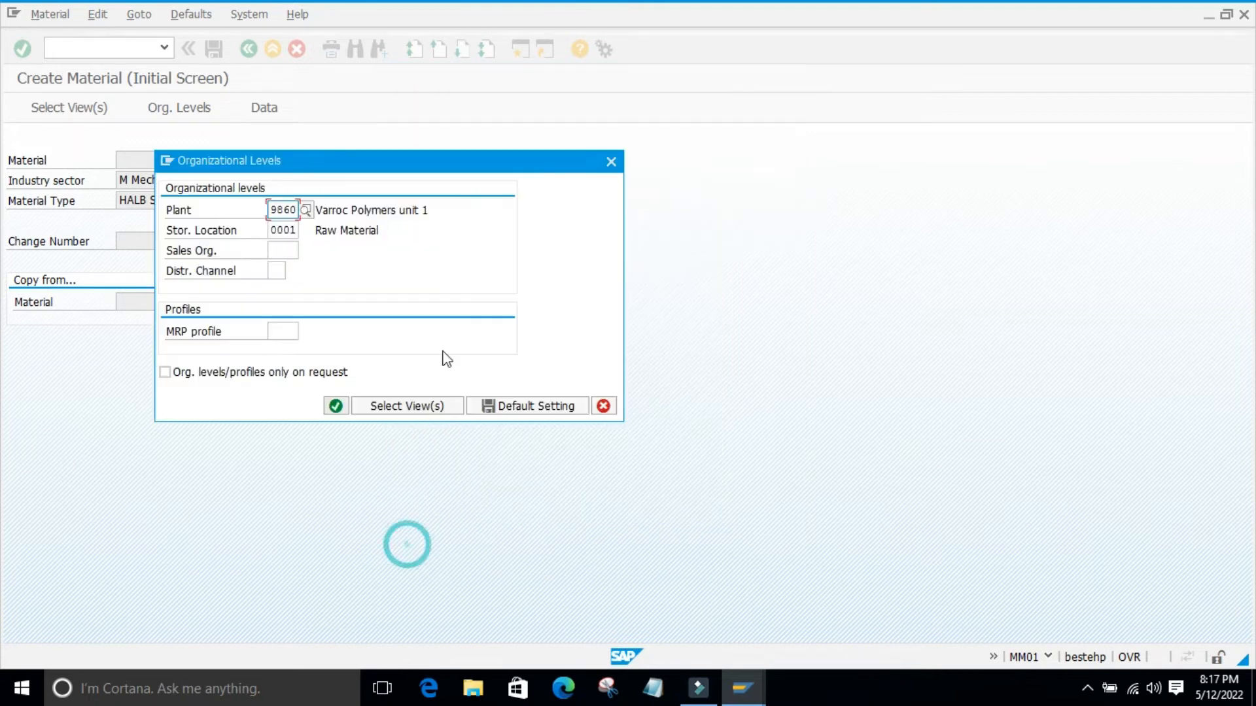
{"action": "left_click_drag", "start_coordinate": [376, 169], "coordinate": [579, 160]}
{"action": "left_click", "coordinate": [497, 242]}
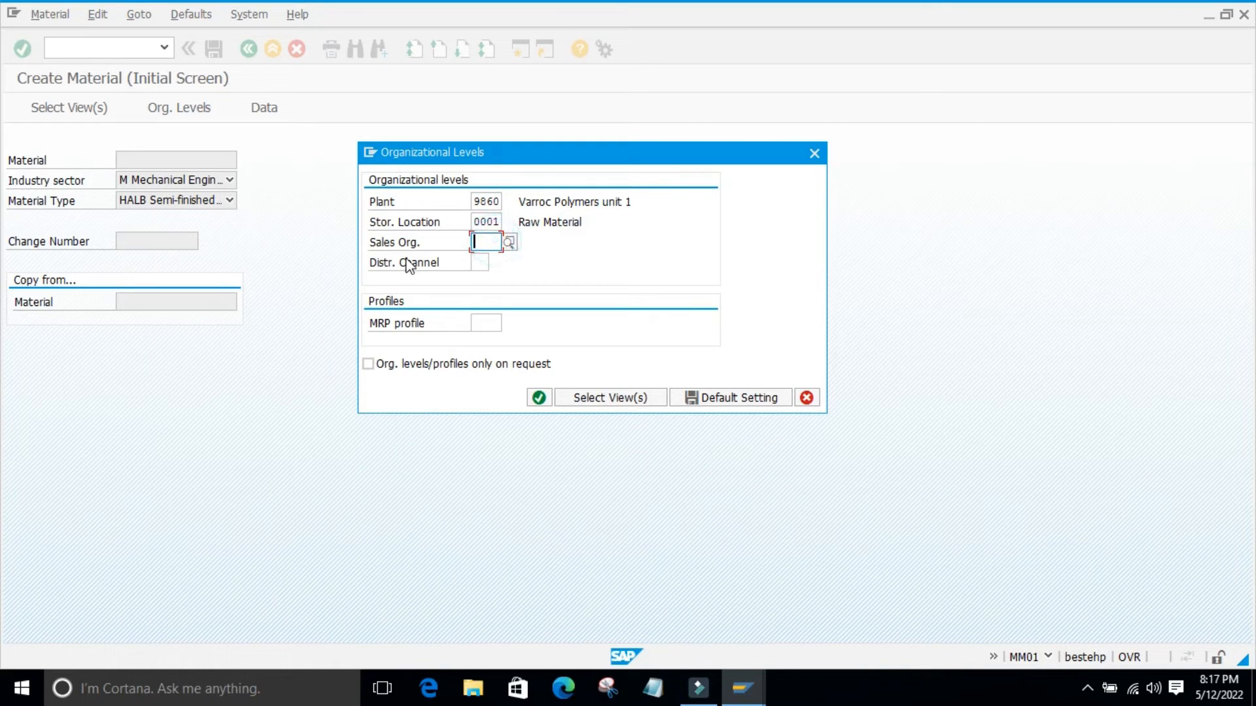
{"action": "left_click", "coordinate": [523, 267]}
{"action": "left_click", "coordinate": [490, 262]}
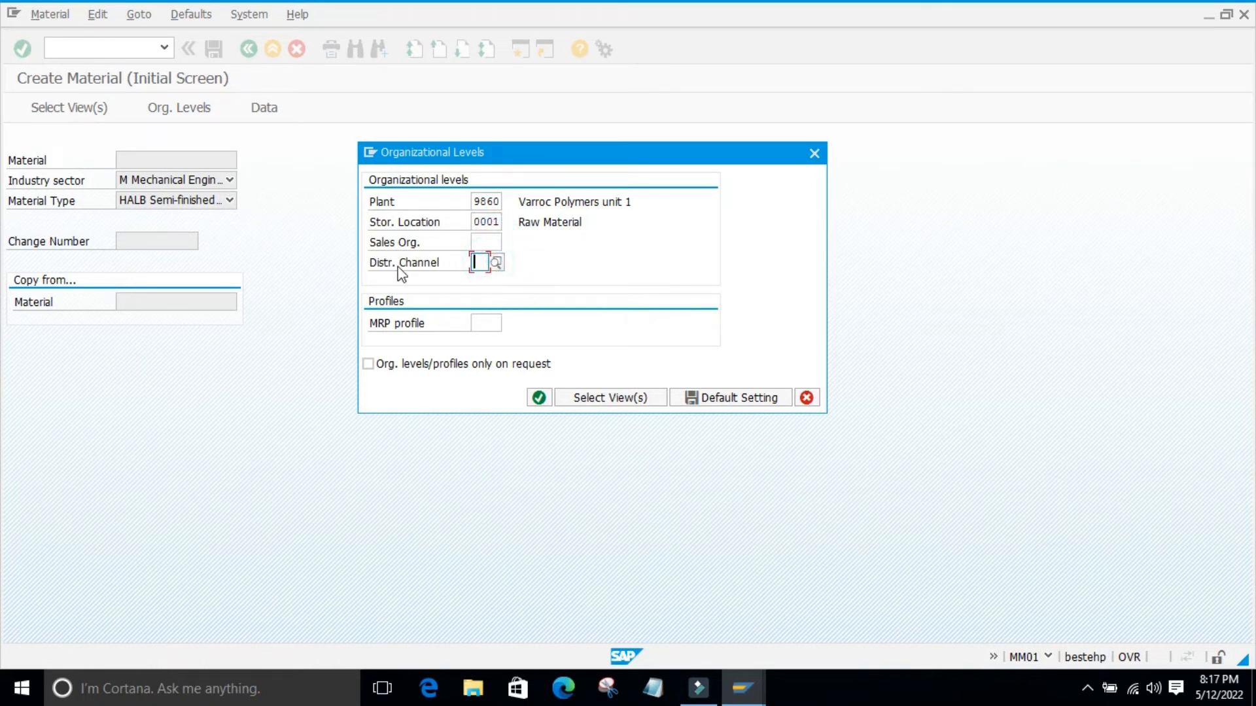
{"action": "left_click", "coordinate": [535, 262]}
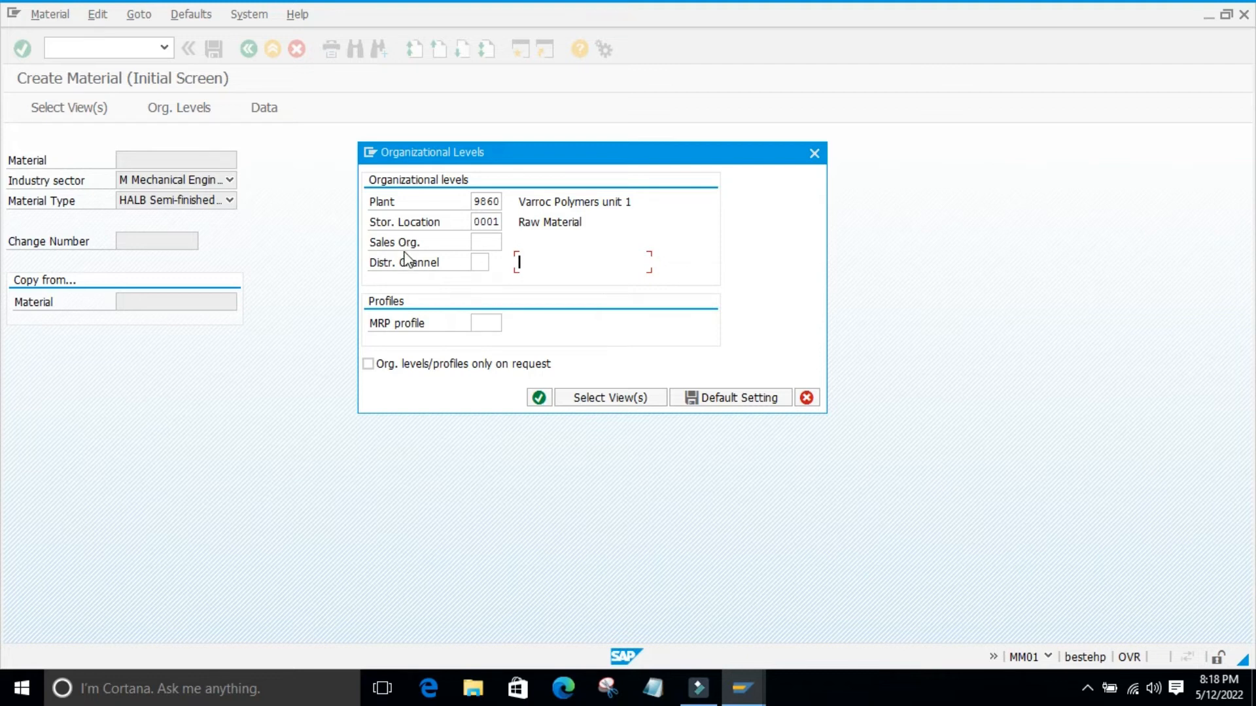
{"action": "left_click", "coordinate": [724, 274]}
{"action": "left_click", "coordinate": [483, 285]}
{"action": "left_click", "coordinate": [539, 398]}
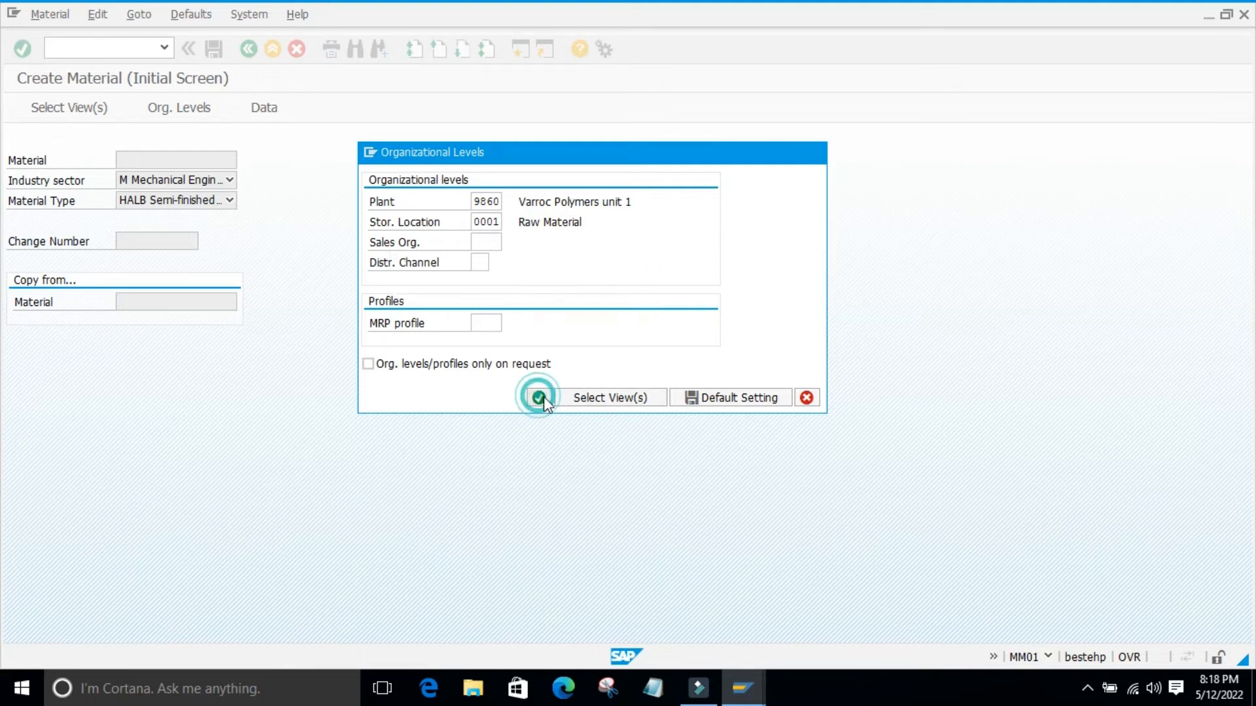
Review the general data, dimensions, packaging and text fields in Basic data 1 of the new semi-finished material.
{"action": "scroll", "coordinate": [288, 209], "scroll_direction": "down", "scroll_amount": 3}
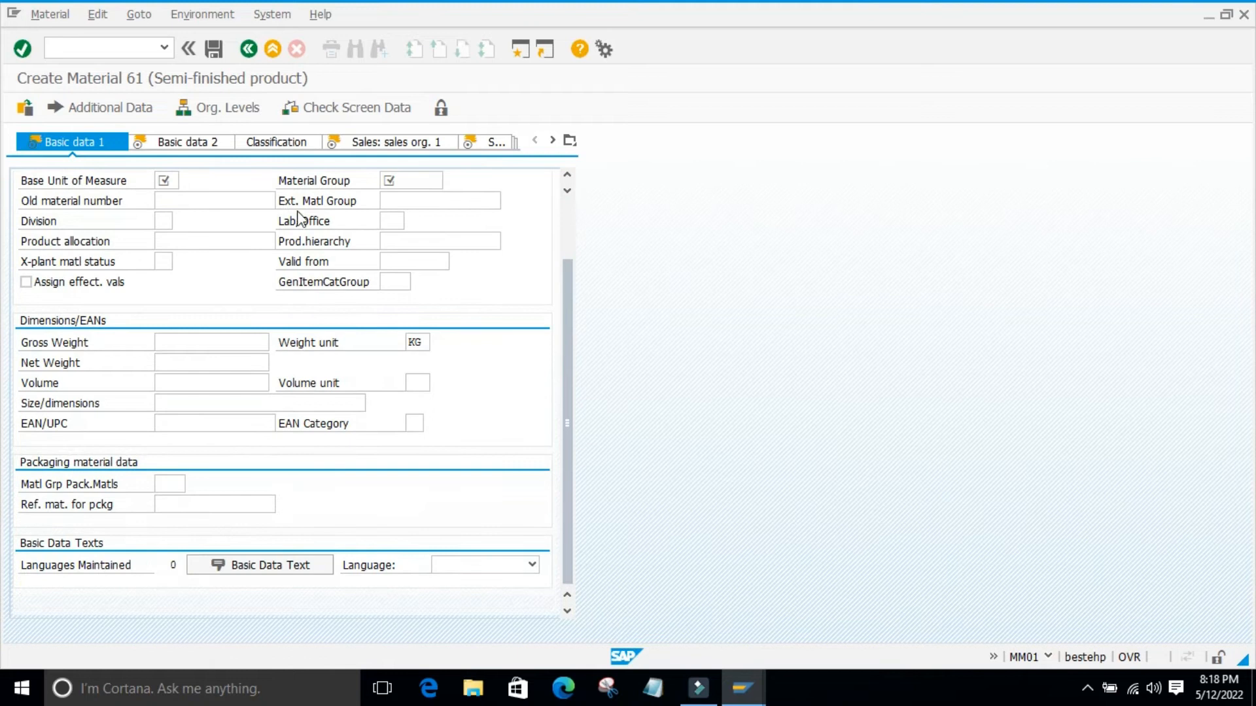
{"action": "scroll", "coordinate": [331, 307], "scroll_direction": "up", "scroll_amount": 3}
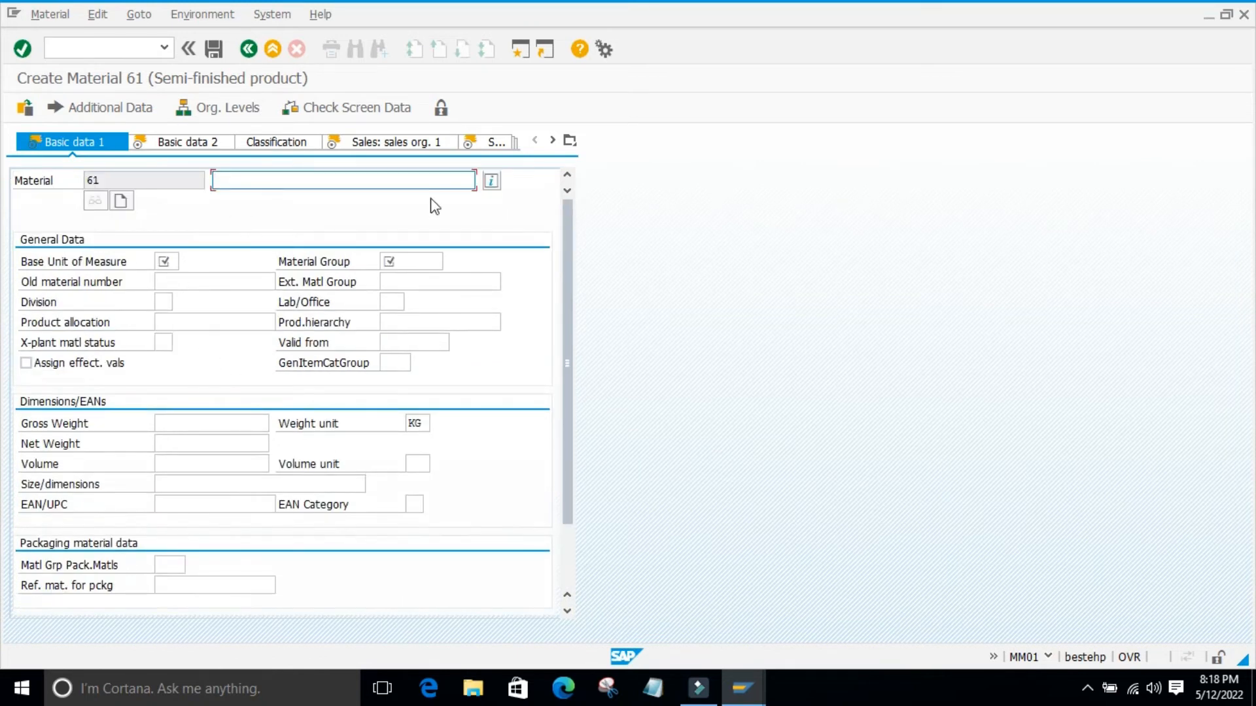
{"action": "left_click", "coordinate": [711, 284]}
{"action": "scroll", "coordinate": [574, 246], "scroll_direction": "down", "scroll_amount": 3}
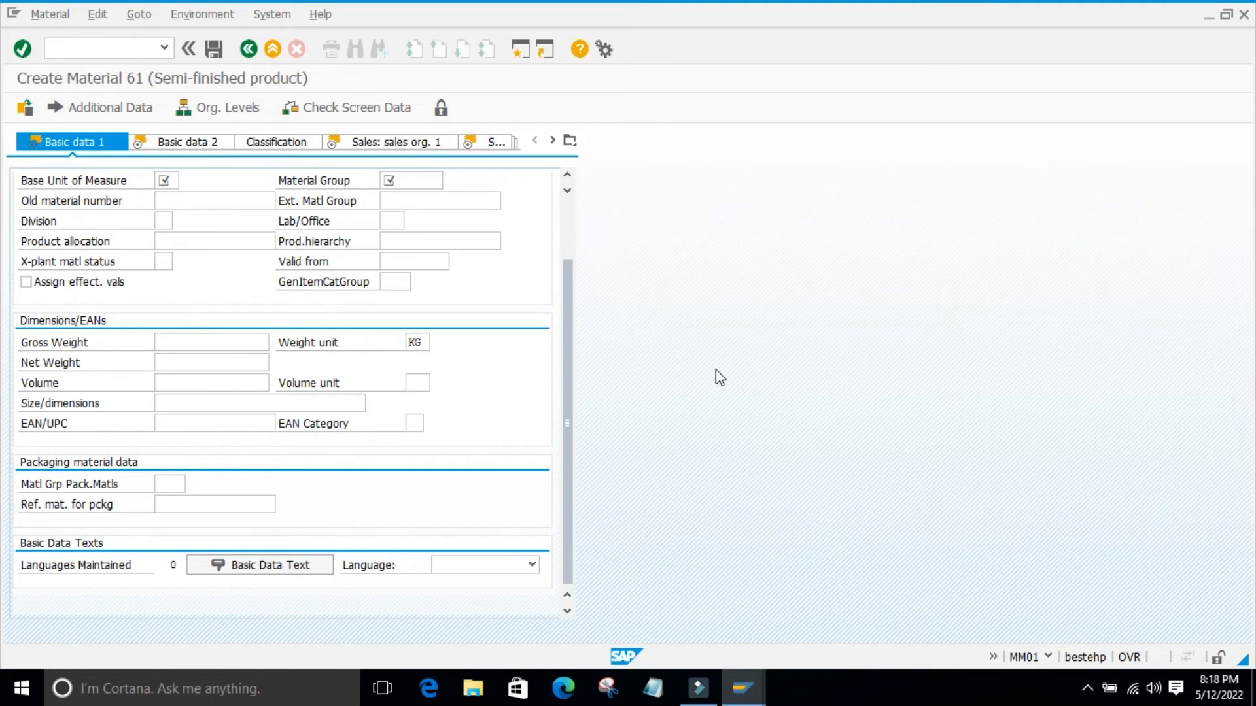
{"action": "left_click_drag", "start_coordinate": [567, 292], "coordinate": [562, 207]}
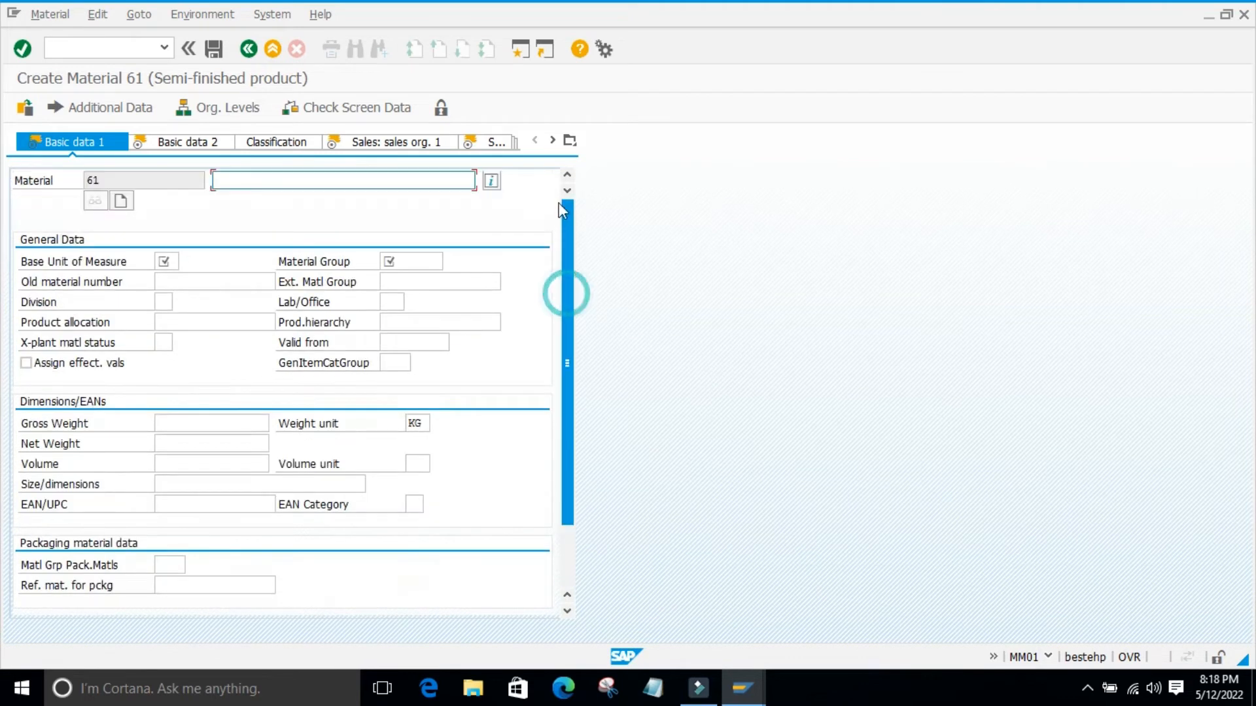
{"action": "left_click", "coordinate": [764, 314]}
Switch to transaction MM02 and choose INTERA_STO_MATERIAL from a material search restricted to plant 9860.
{"action": "left_click", "coordinate": [100, 49]}
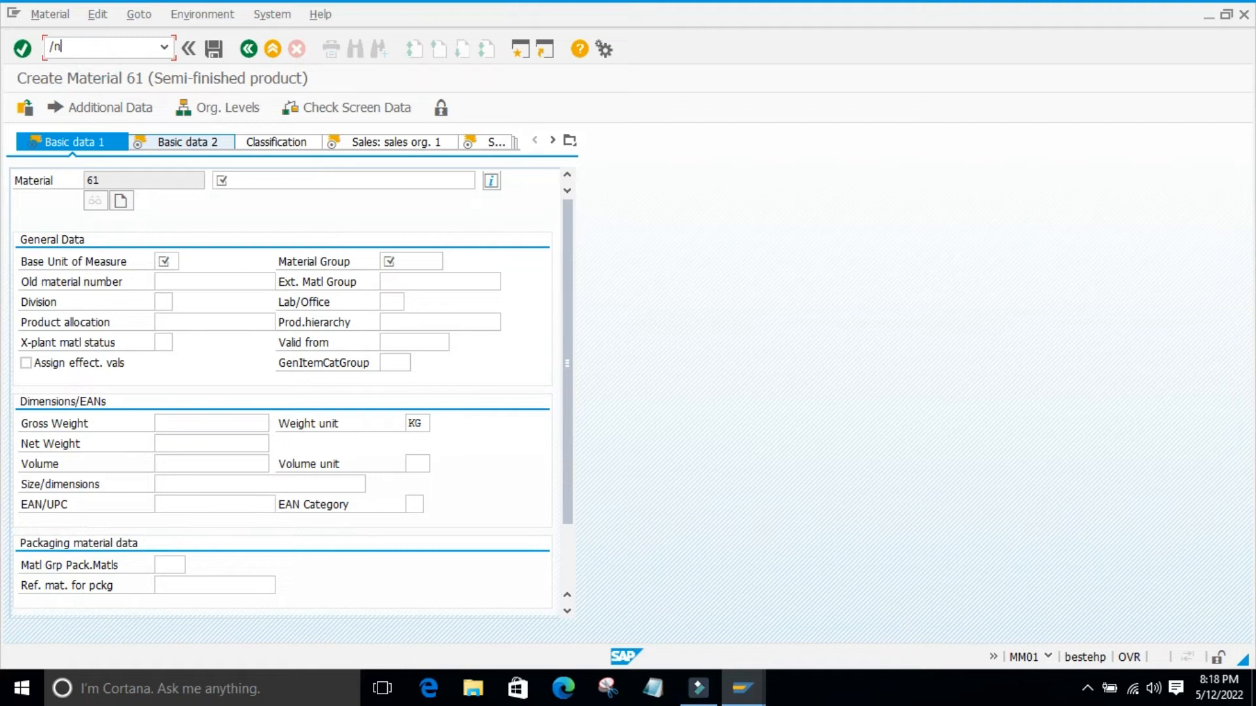
{"action": "key", "text": "Return"}
{"action": "left_click", "coordinate": [244, 161]}
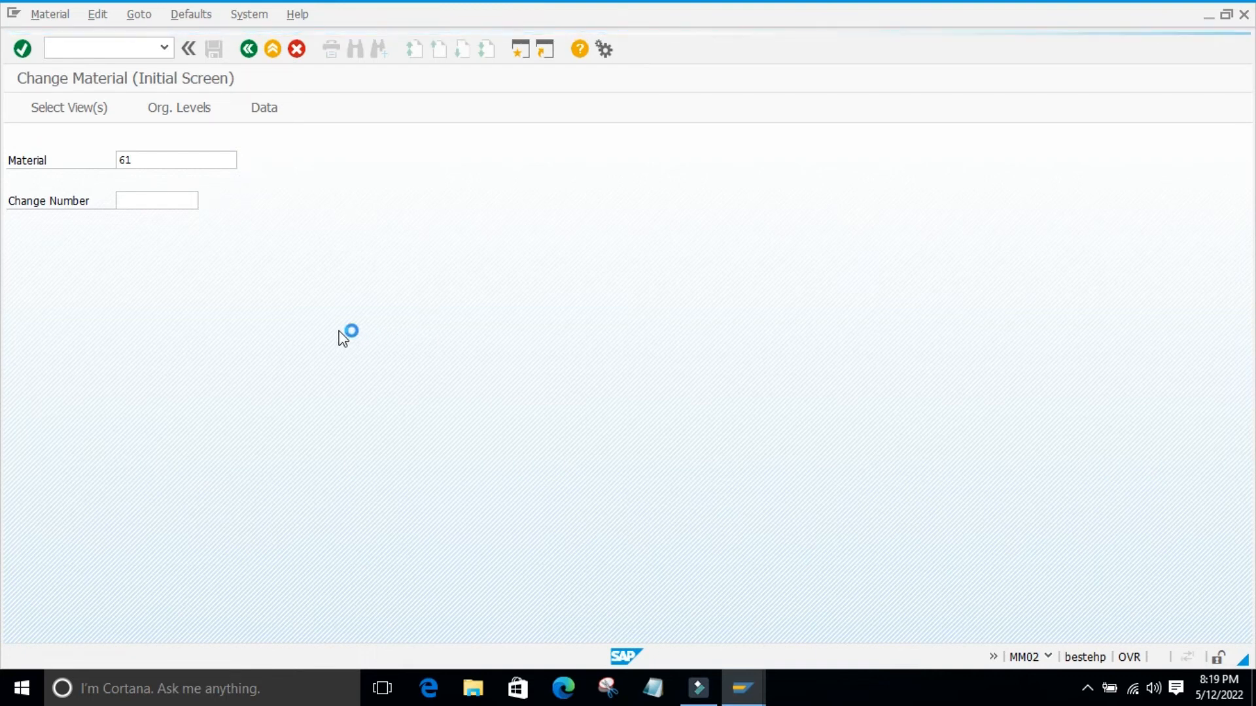
{"action": "left_click", "coordinate": [299, 223]}
{"action": "type", "text": "9860"}
{"action": "key", "text": "Return"}
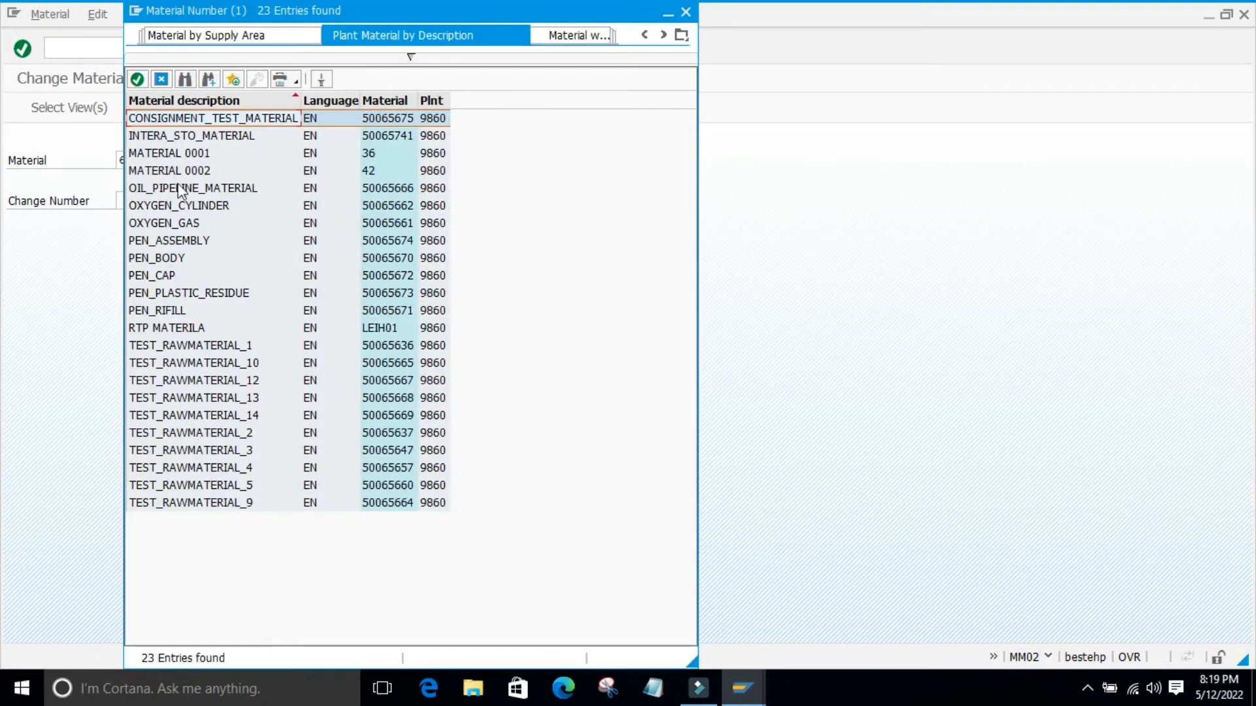
{"action": "left_click", "coordinate": [198, 135]}
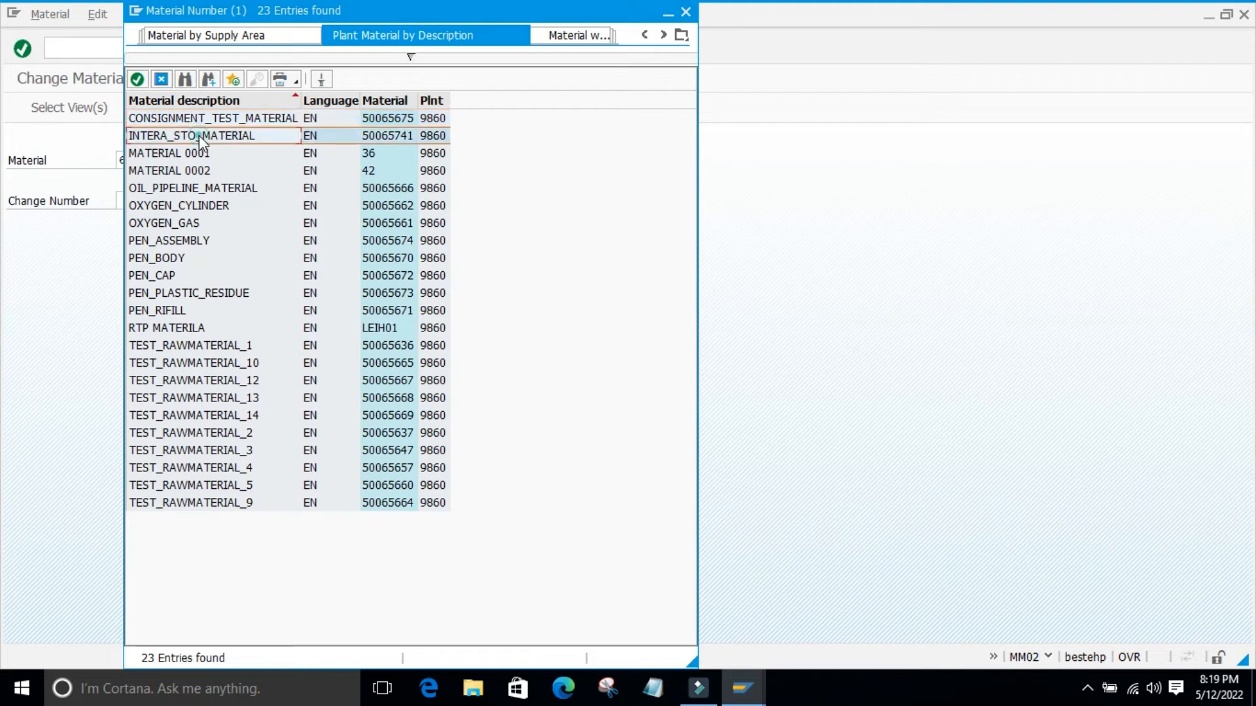
{"action": "left_click", "coordinate": [137, 79]}
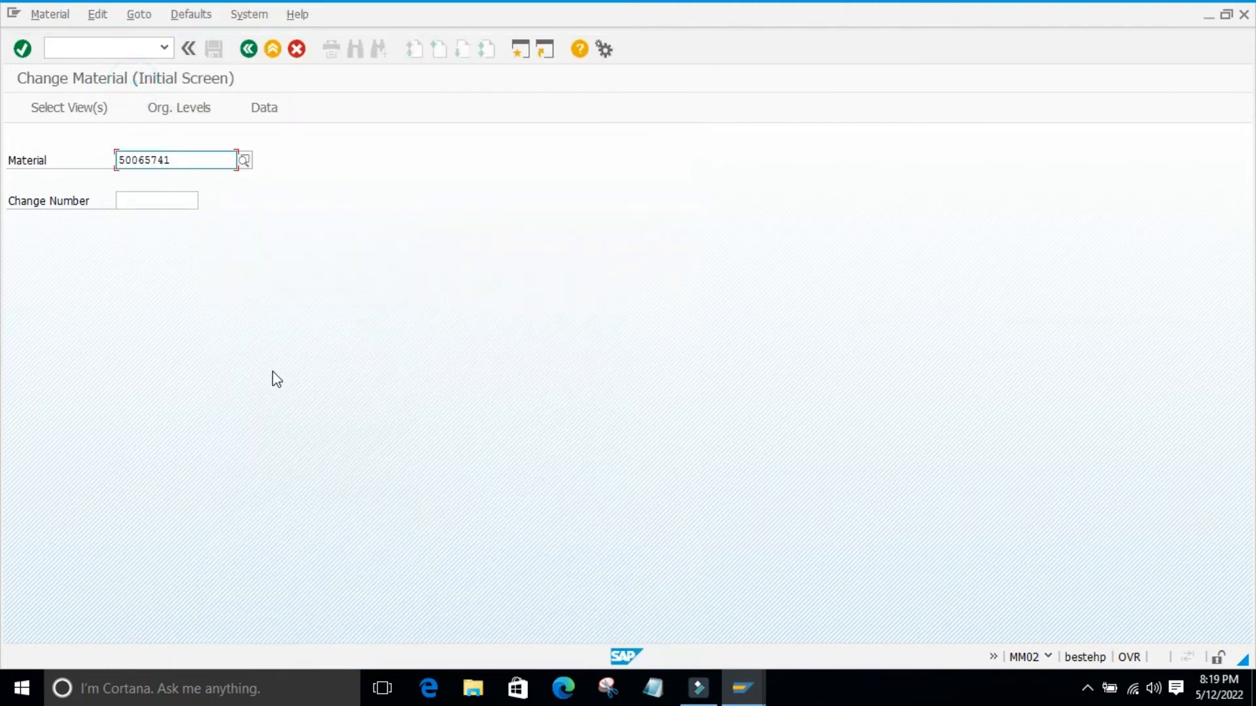
Open the chosen material for change with its preselected views, plant 9860 and storage location 0001.
{"action": "key", "text": "Return"}
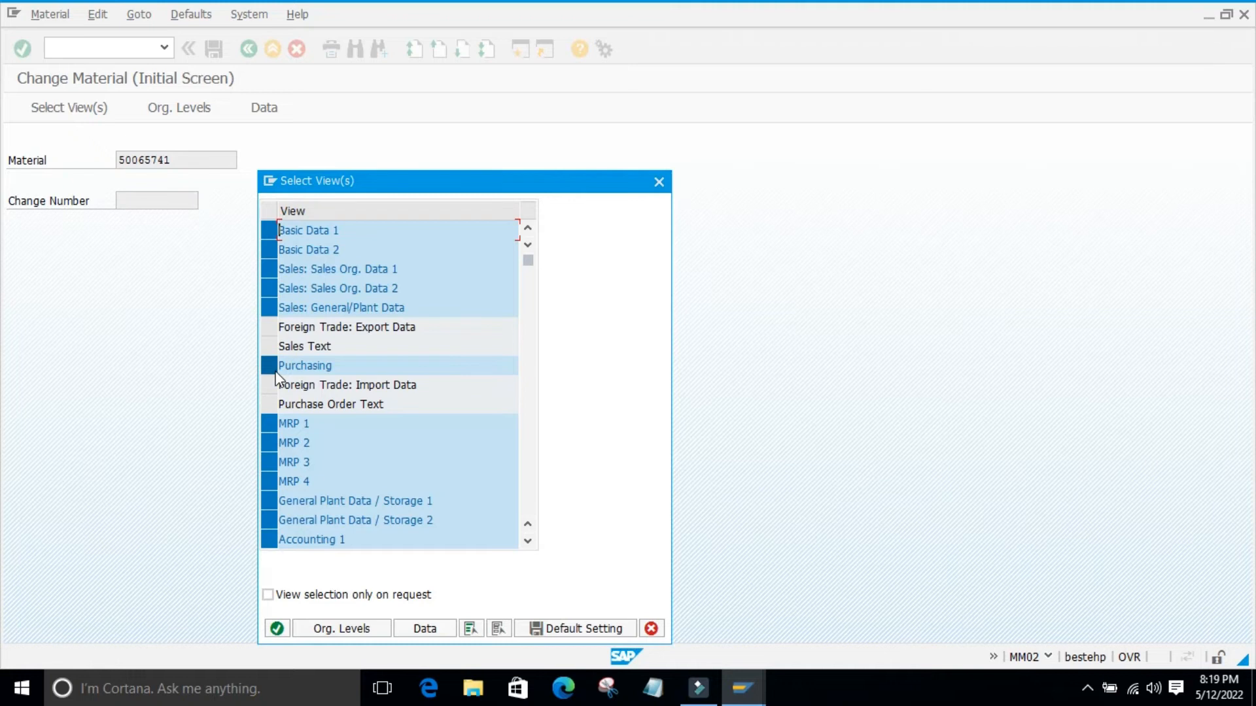
{"action": "left_click", "coordinate": [276, 629]}
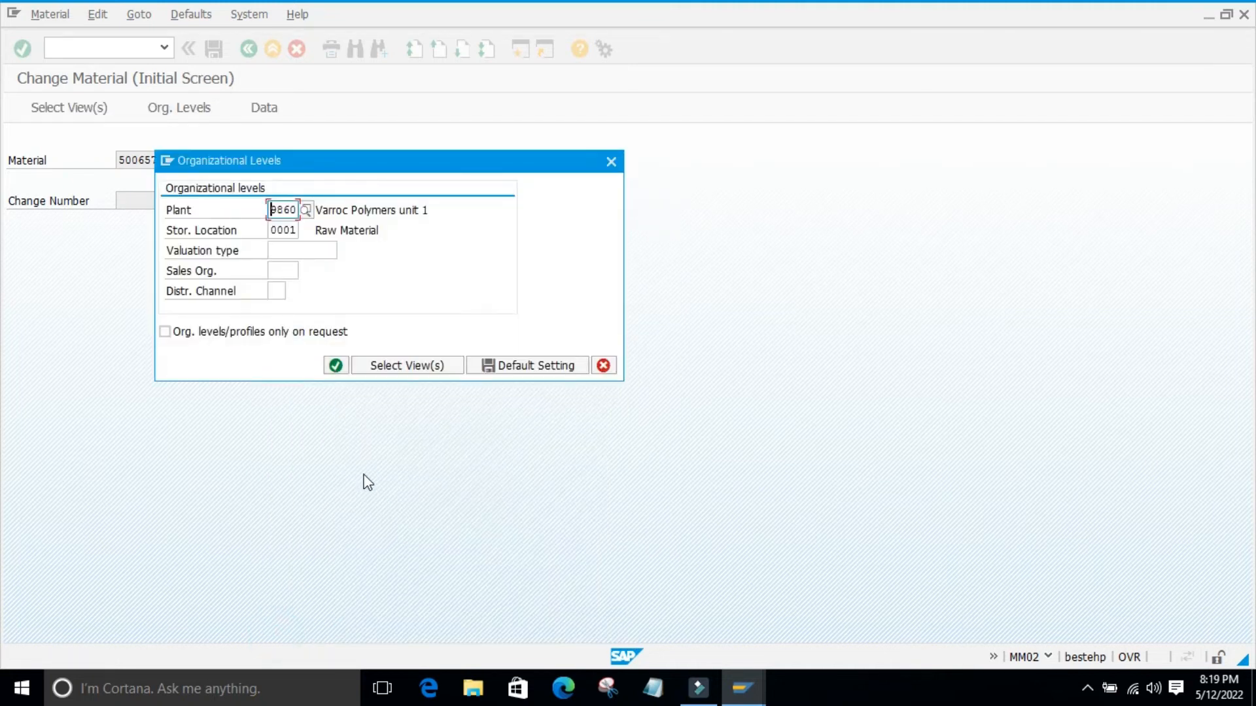
{"action": "left_click", "coordinate": [335, 366]}
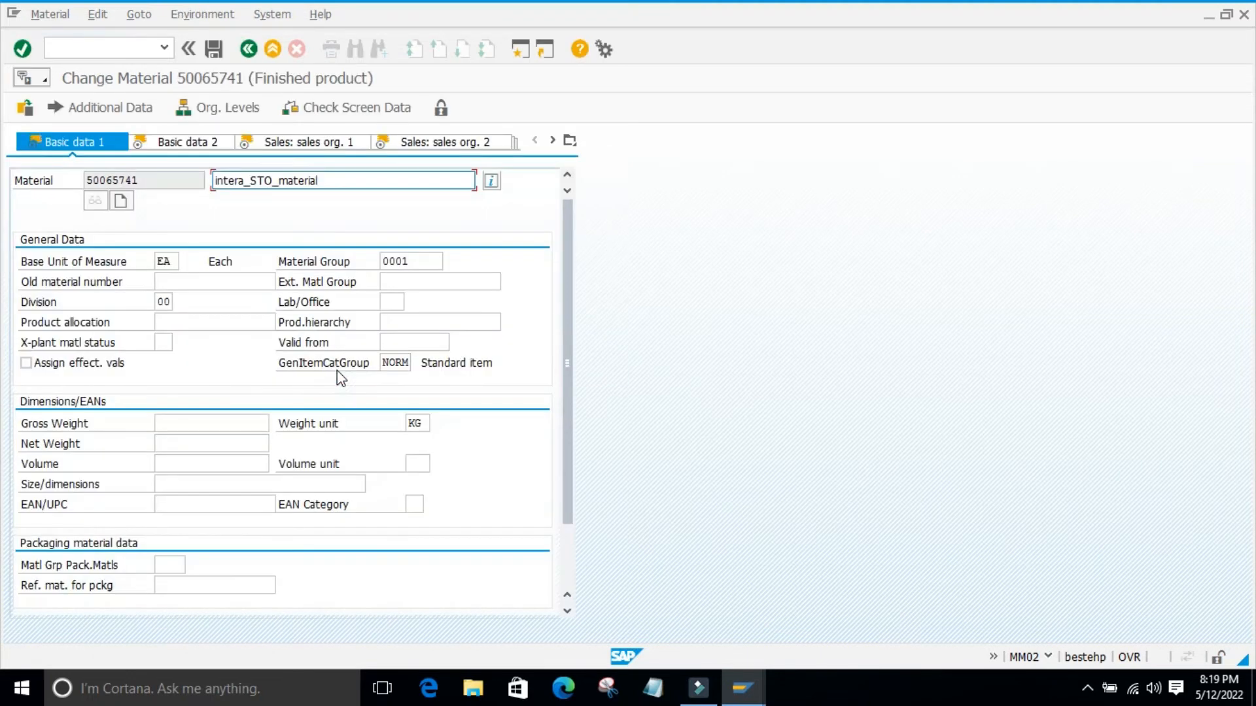
Examine the Sales: sales org. 1, sales org. 2 and General/Plant views of the finished product.
{"action": "left_click", "coordinate": [294, 138]}
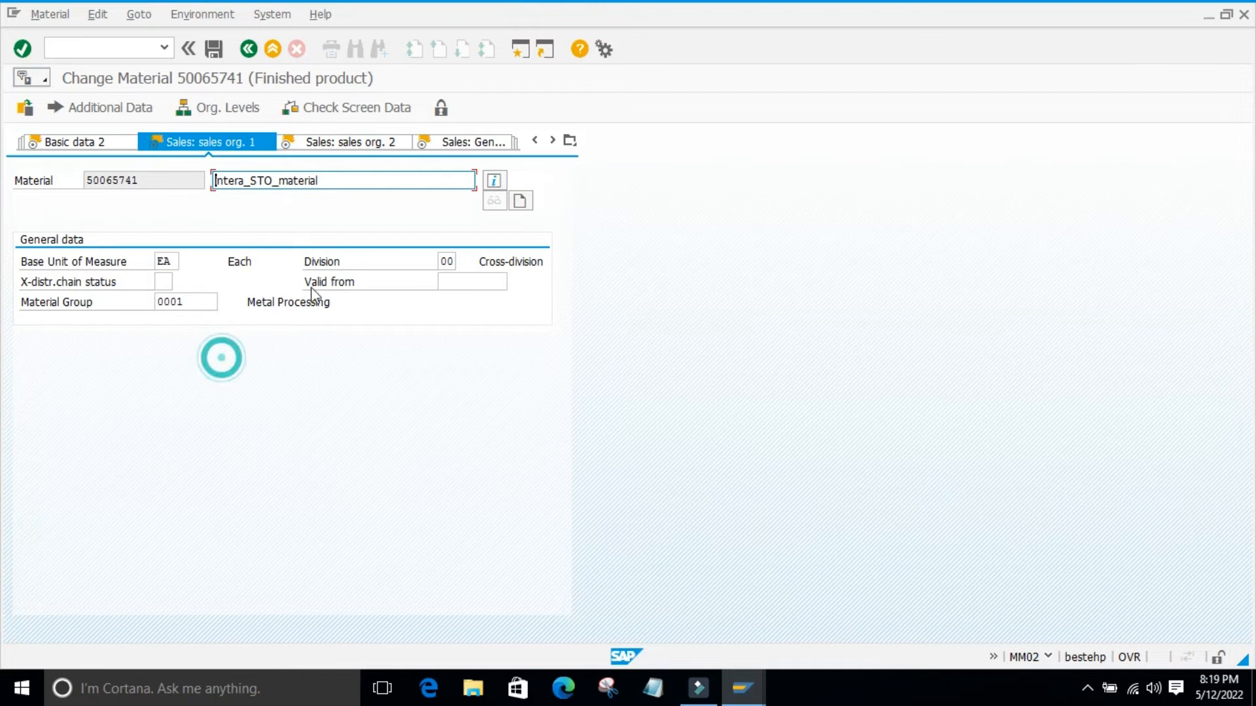
{"action": "left_click", "coordinate": [337, 145]}
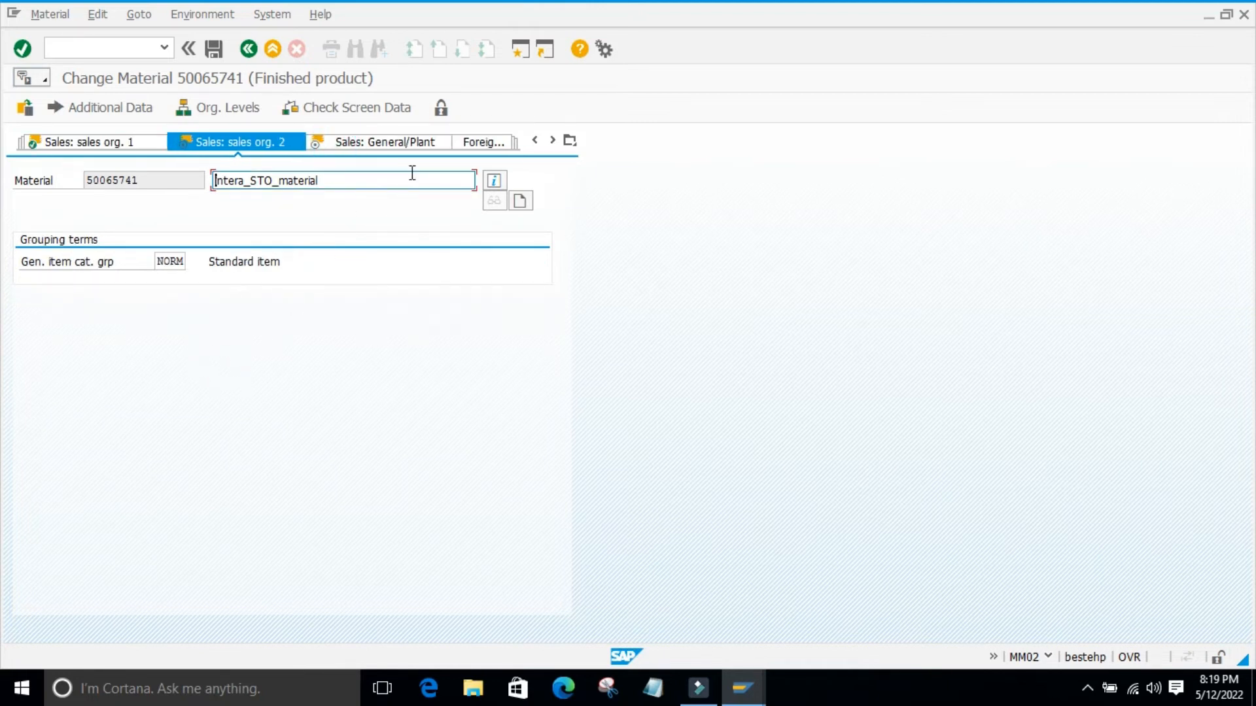
{"action": "left_click", "coordinate": [389, 144]}
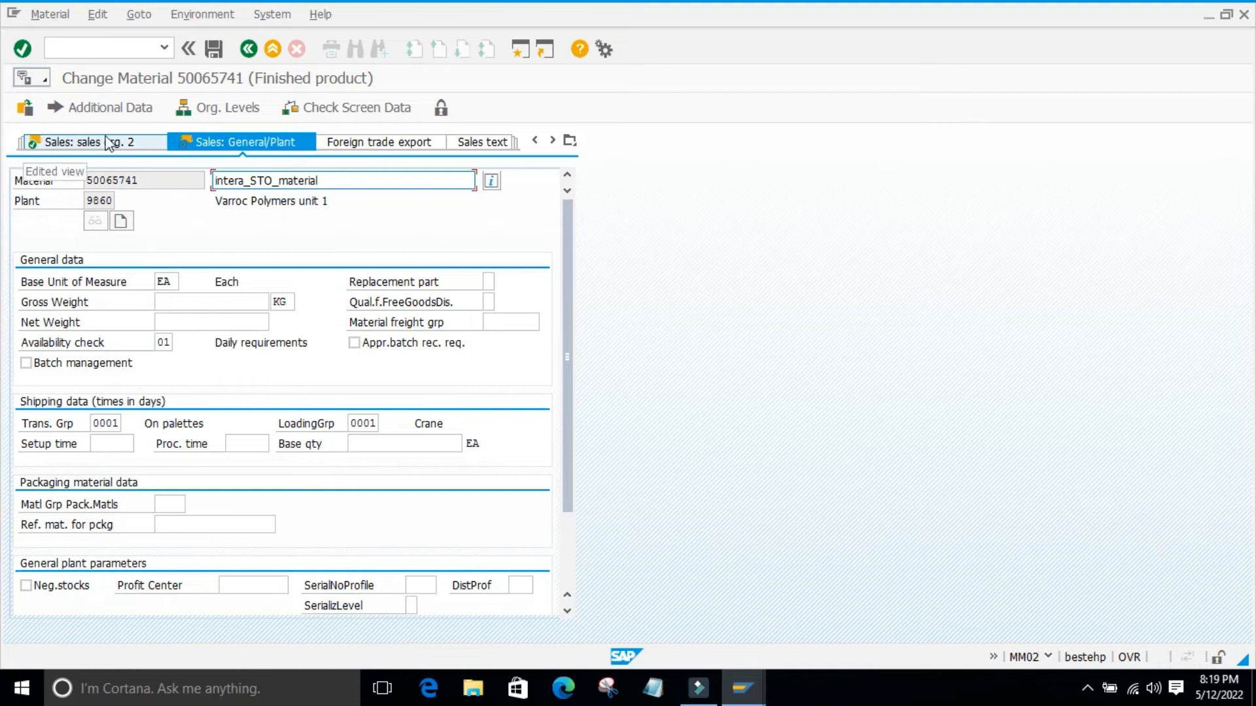
{"action": "mouse_move", "coordinate": [575, 252]}
{"action": "left_mouse_down"}
{"action": "mouse_move", "coordinate": [581, 407]}
{"action": "mouse_move", "coordinate": [557, 258]}
{"action": "left_mouse_up"}
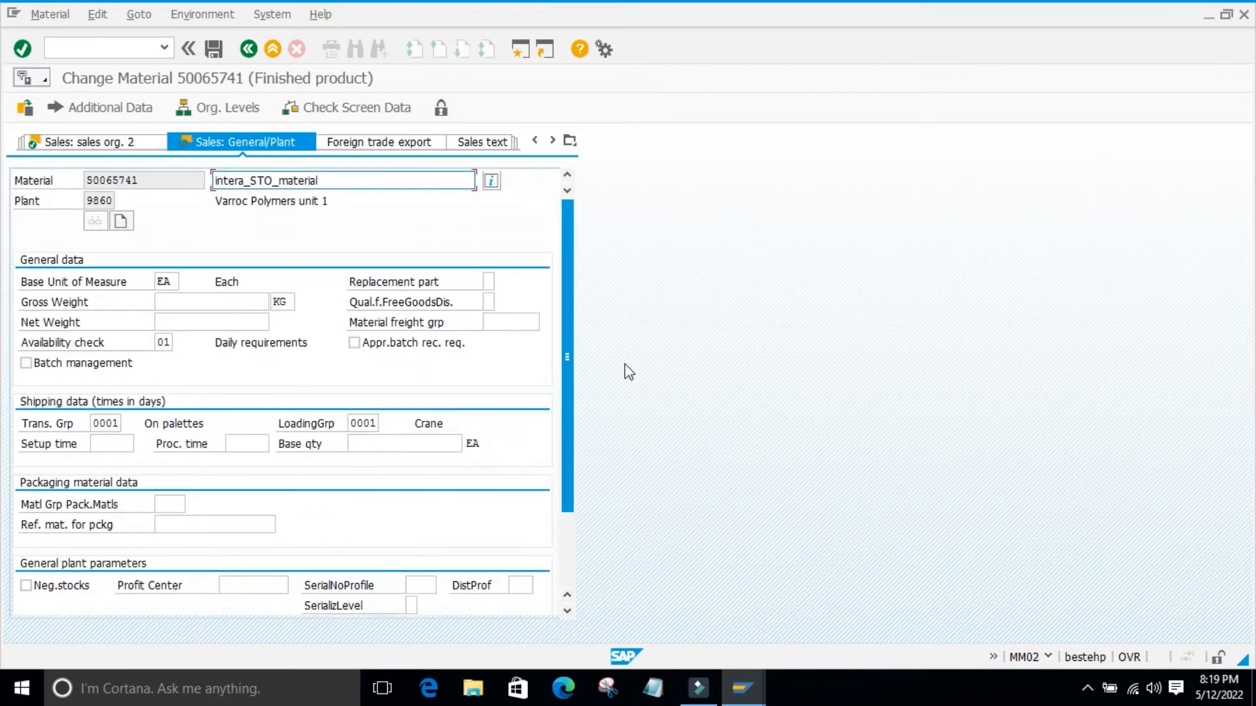
{"action": "scroll", "coordinate": [337, 347], "scroll_direction": "down", "scroll_amount": 3}
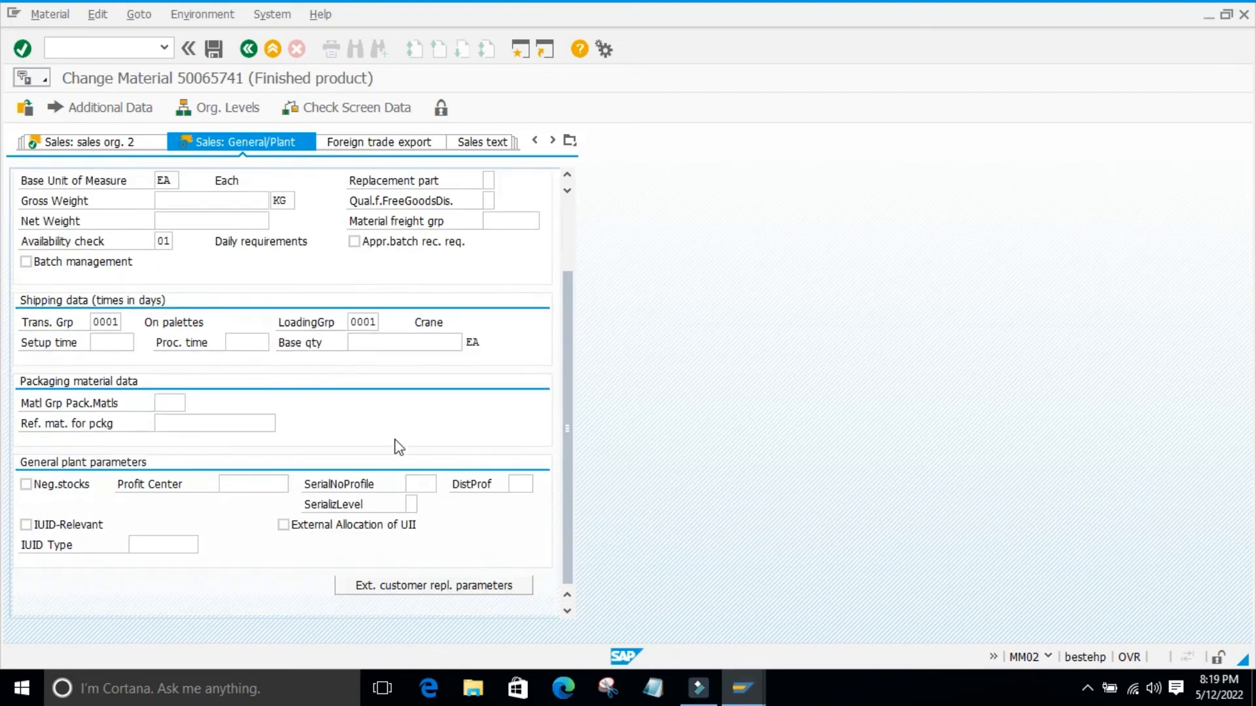
{"action": "scroll", "coordinate": [392, 458], "scroll_direction": "up", "scroll_amount": 3}
{"action": "left_click", "coordinate": [115, 142]}
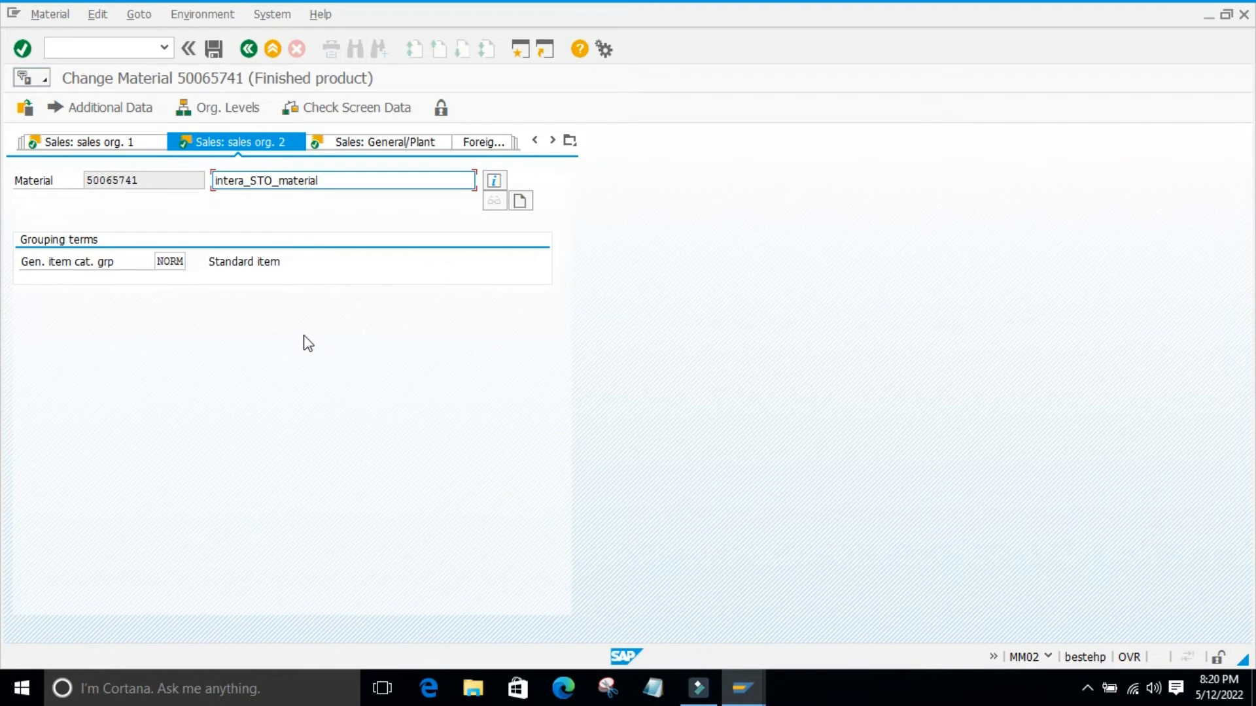
{"action": "left_click", "coordinate": [141, 146]}
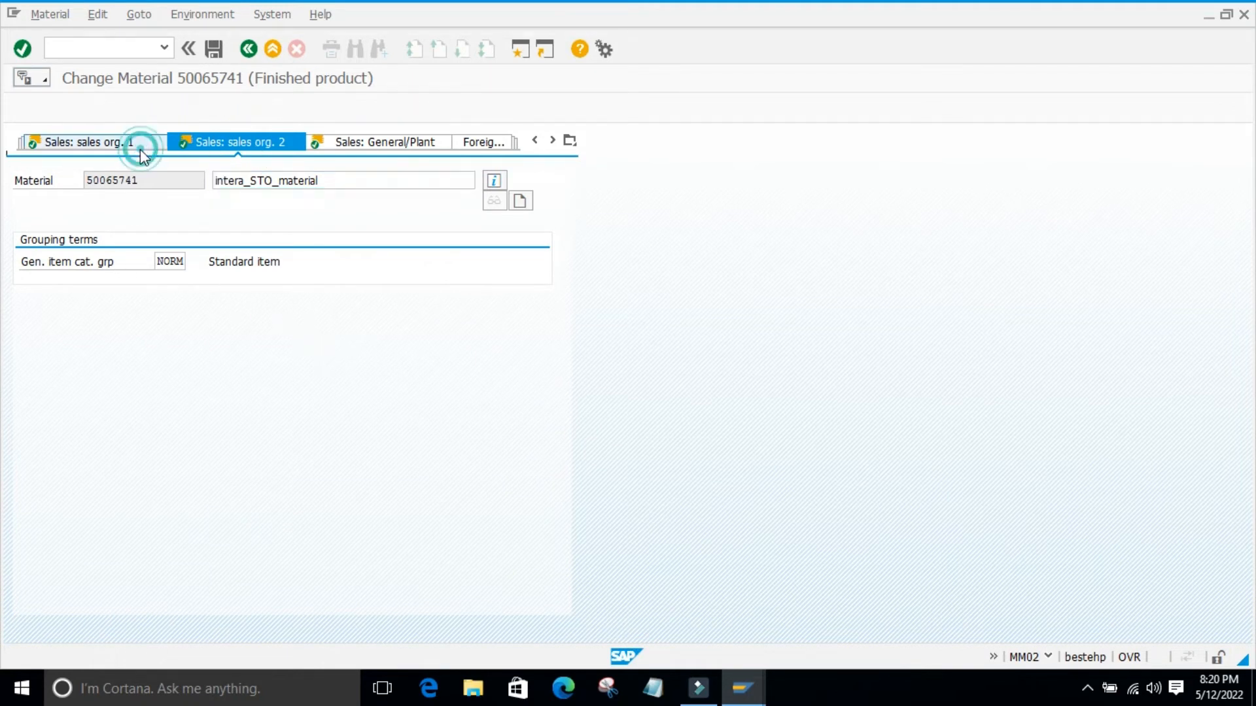
Revisit both sales org. views and review the general, shipping, packaging and plant parameters in the finished product's Sales: General/Plant view.
{"action": "left_click", "coordinate": [222, 370]}
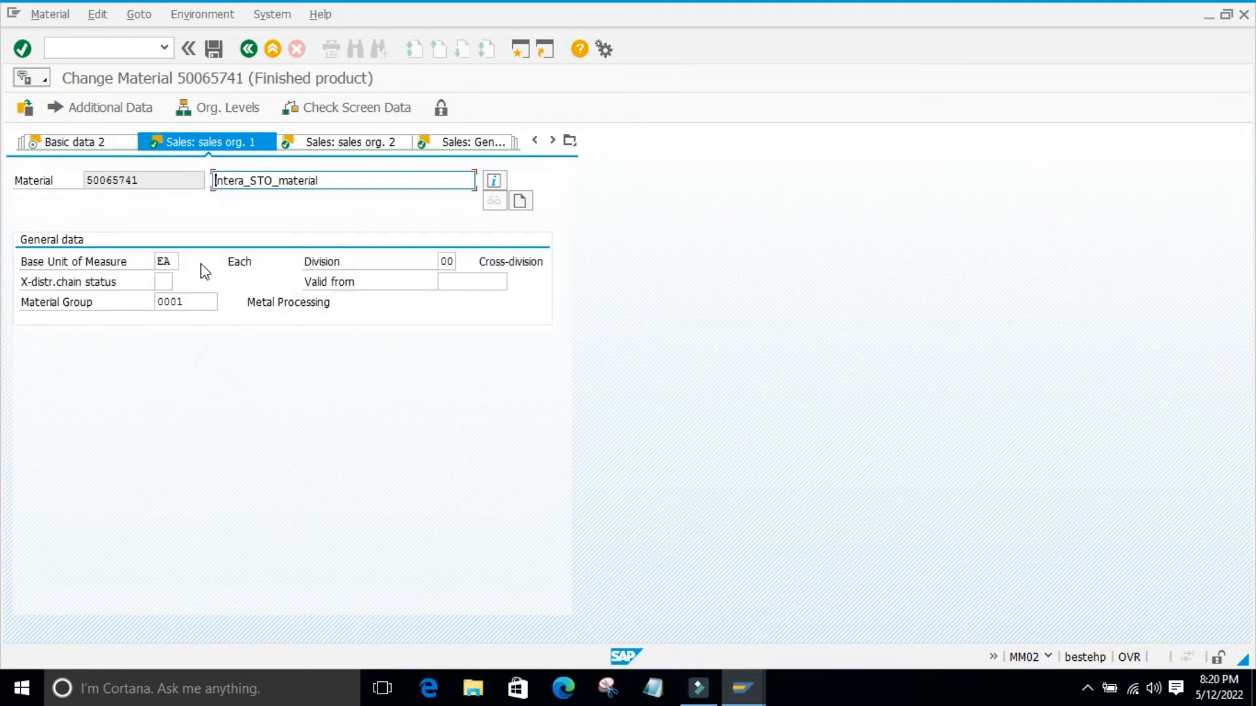
{"action": "left_click", "coordinate": [450, 413]}
{"action": "left_click", "coordinate": [351, 140]}
{"action": "left_click", "coordinate": [295, 310]}
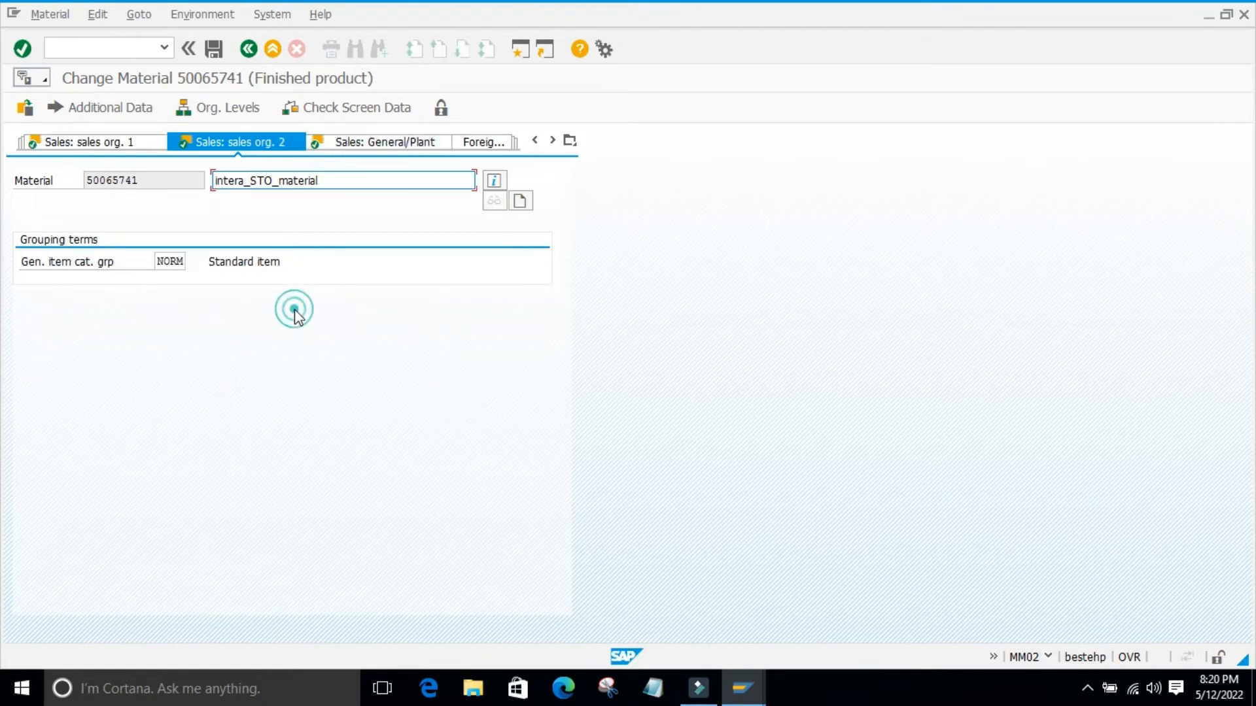
{"action": "left_click", "coordinate": [347, 151]}
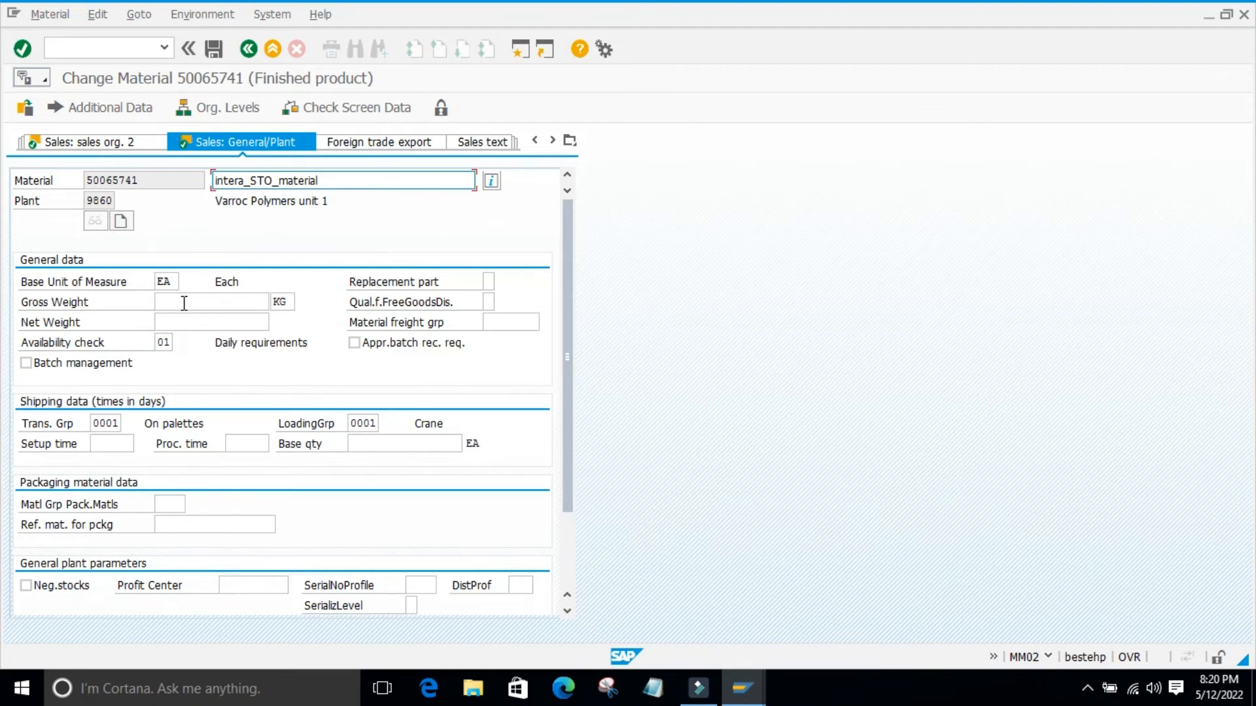
{"action": "scroll", "coordinate": [184, 303], "scroll_direction": "down", "scroll_amount": 3}
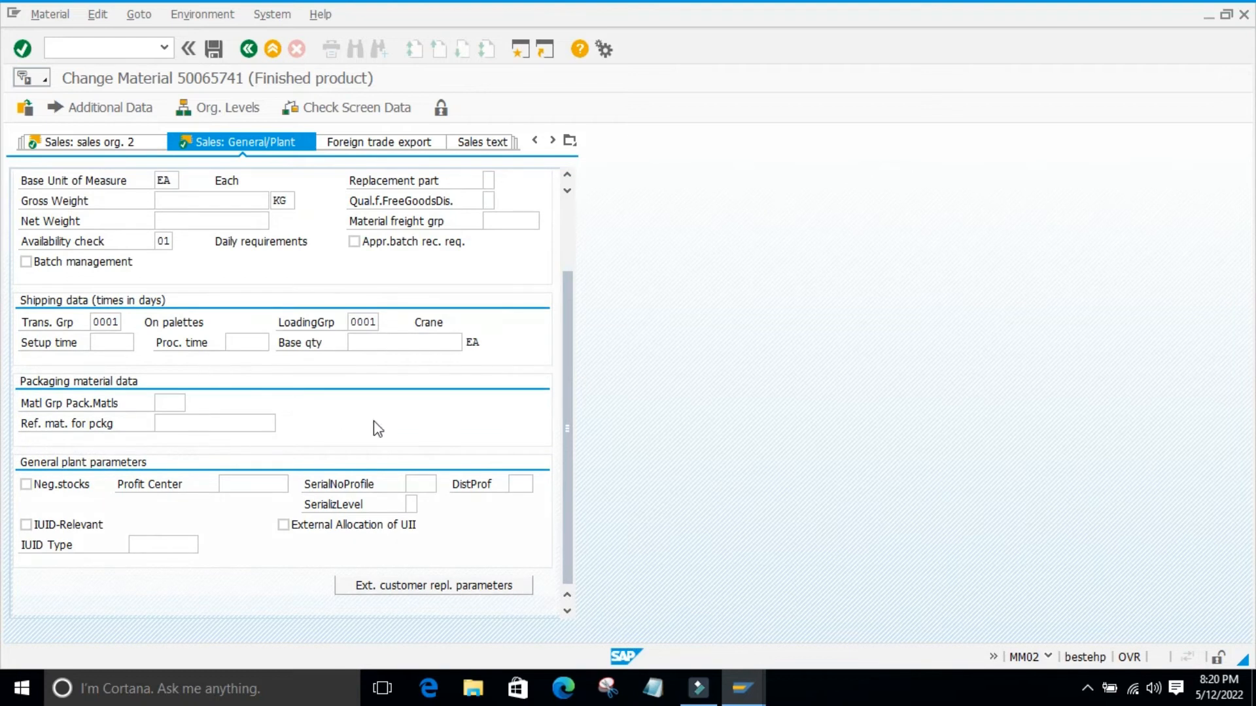
{"action": "scroll", "coordinate": [375, 425], "scroll_direction": "up", "scroll_amount": 3}
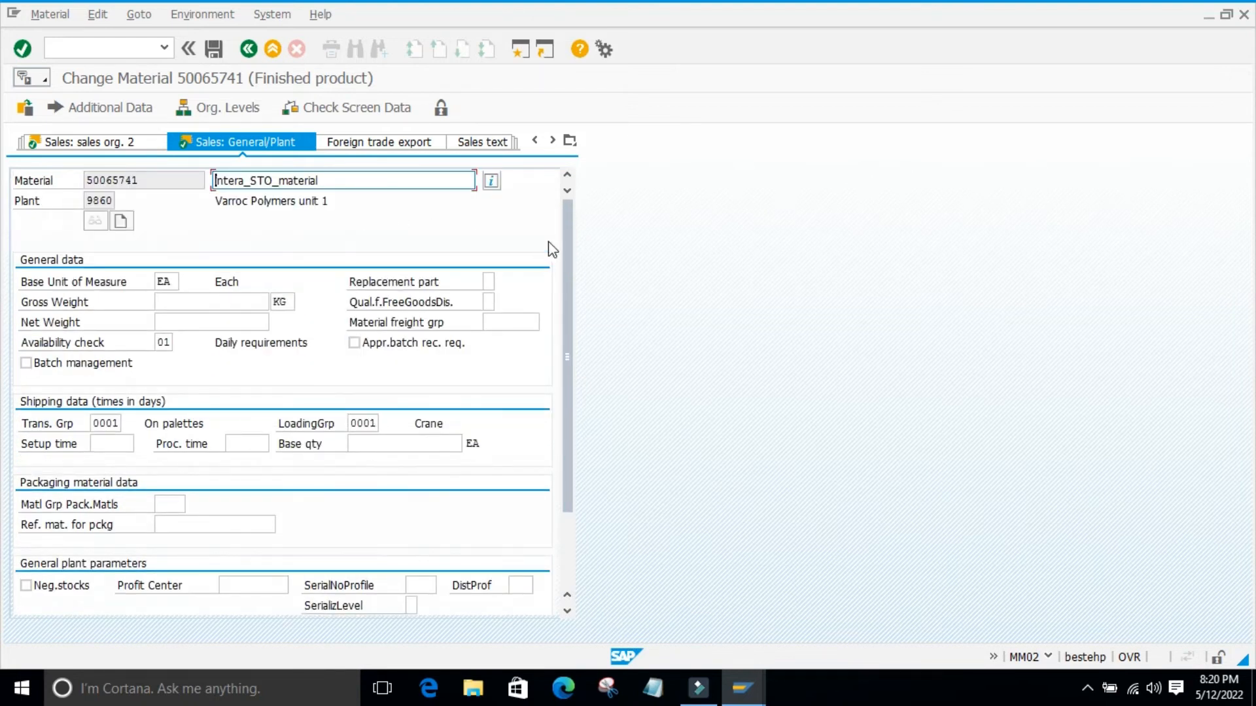
{"action": "left_click_drag", "start_coordinate": [562, 215], "coordinate": [594, 395]}
{"action": "scroll", "coordinate": [346, 352], "scroll_direction": "up", "scroll_amount": 3}
{"action": "left_click", "coordinate": [570, 140]}
{"action": "left_click", "coordinate": [870, 278]}
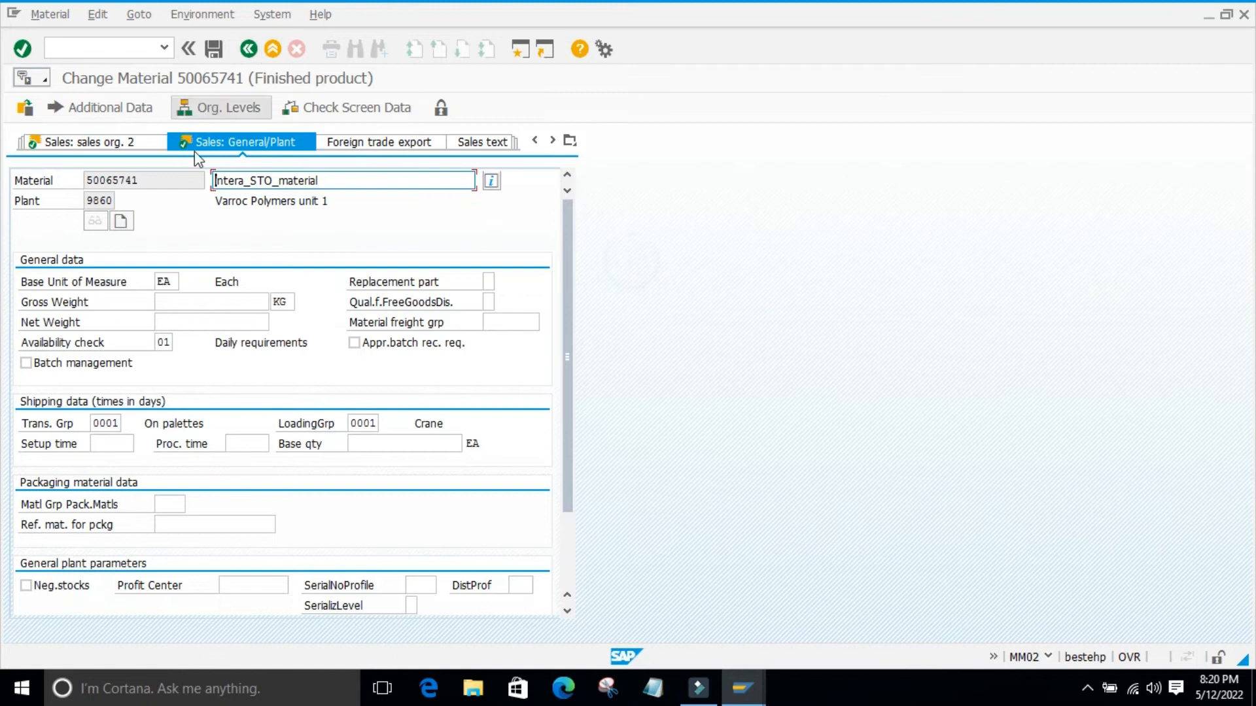
Leave the finished product and start a new HALB semi-finished material in MM01 with the preselected views, plant 9860 and storage location 0001.
{"action": "left_click", "coordinate": [249, 50]}
{"action": "left_click", "coordinate": [249, 49]}
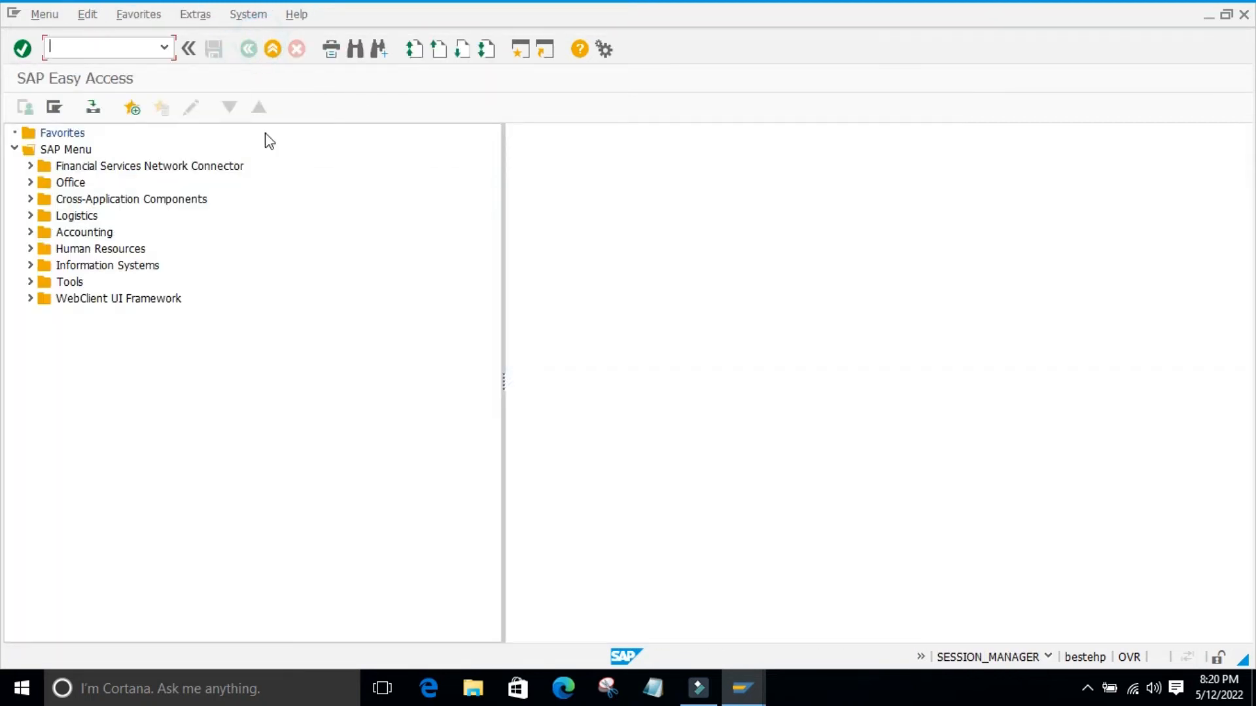
{"action": "left_click", "coordinate": [79, 51]}
{"action": "key", "text": "Return"}
{"action": "left_click", "coordinate": [326, 249]}
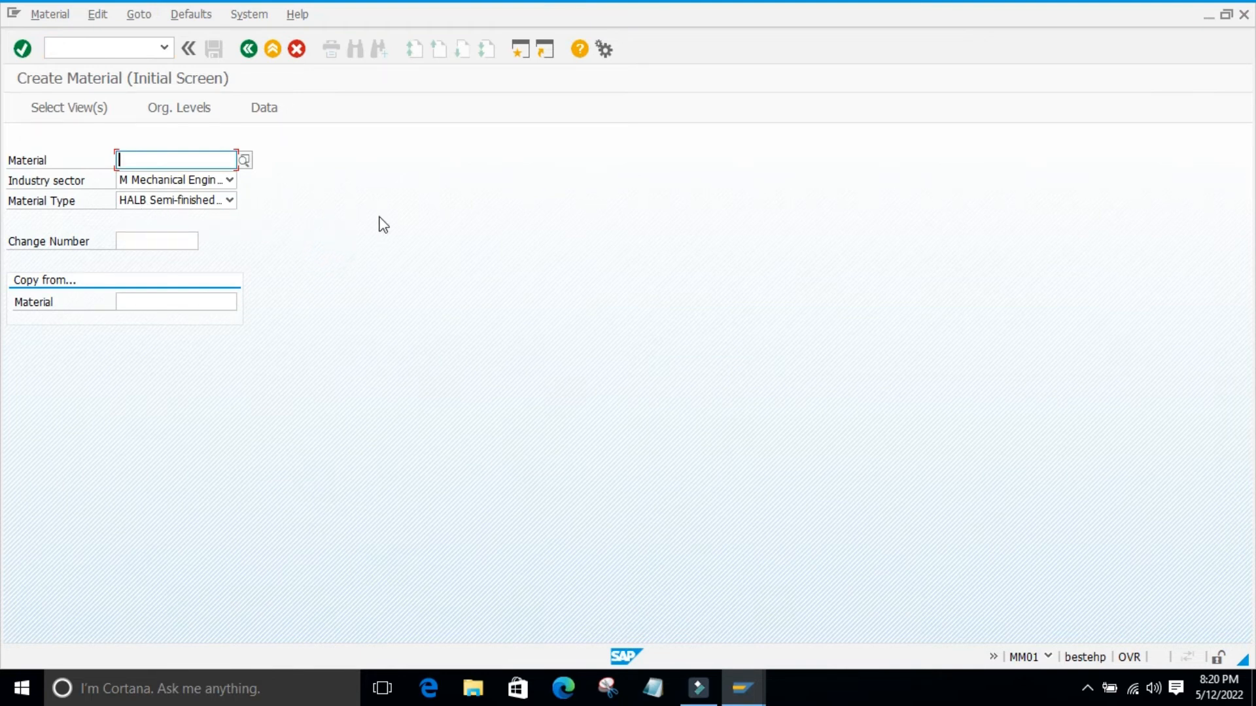
{"action": "key", "text": "Return"}
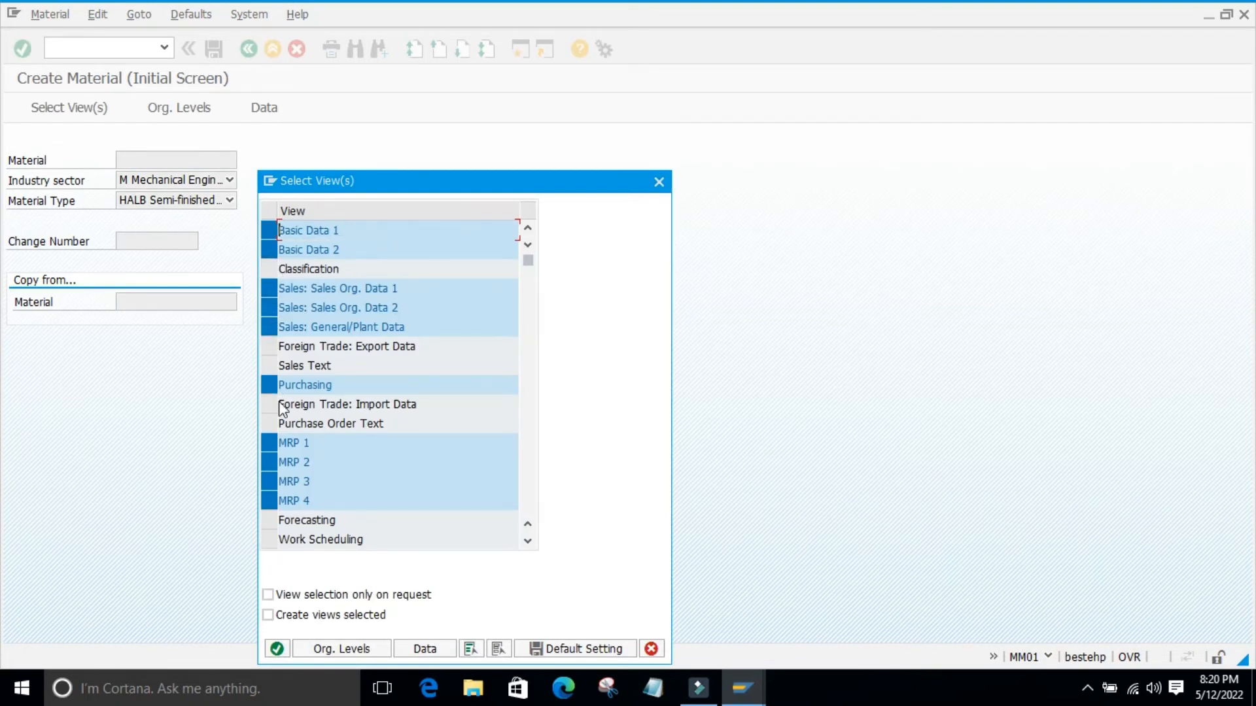
{"action": "left_click", "coordinate": [277, 648]}
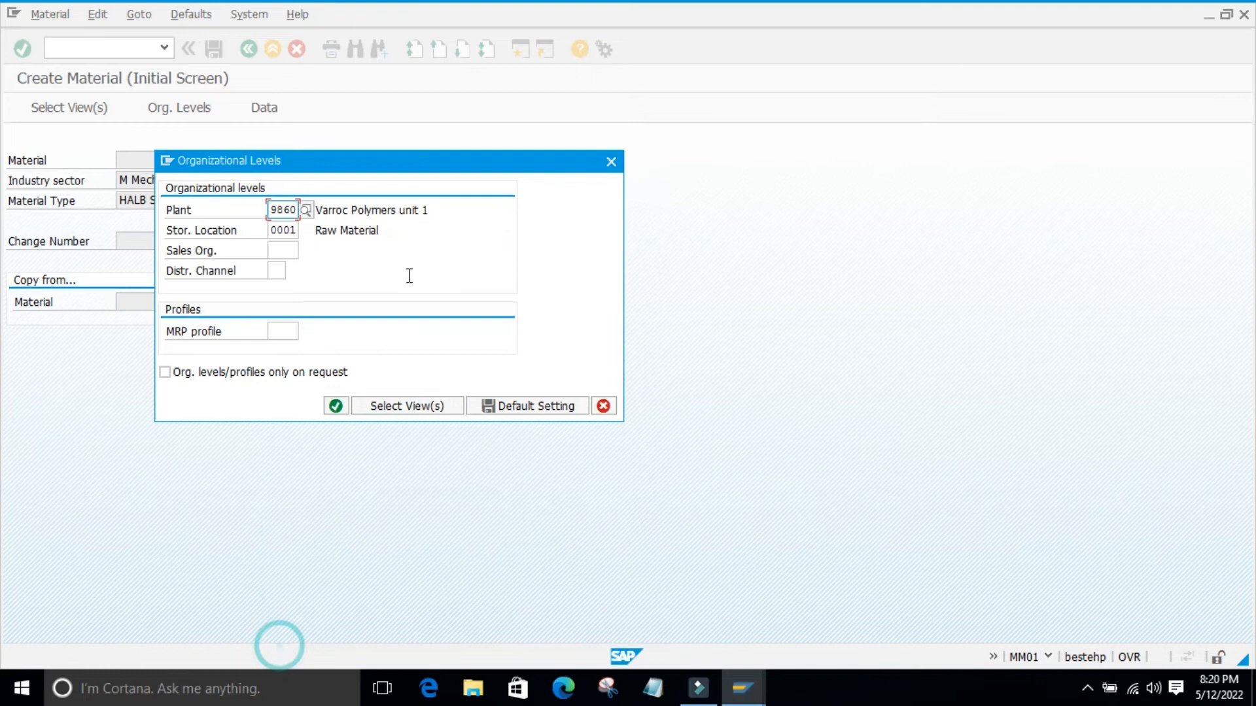
{"action": "left_click", "coordinate": [335, 406]}
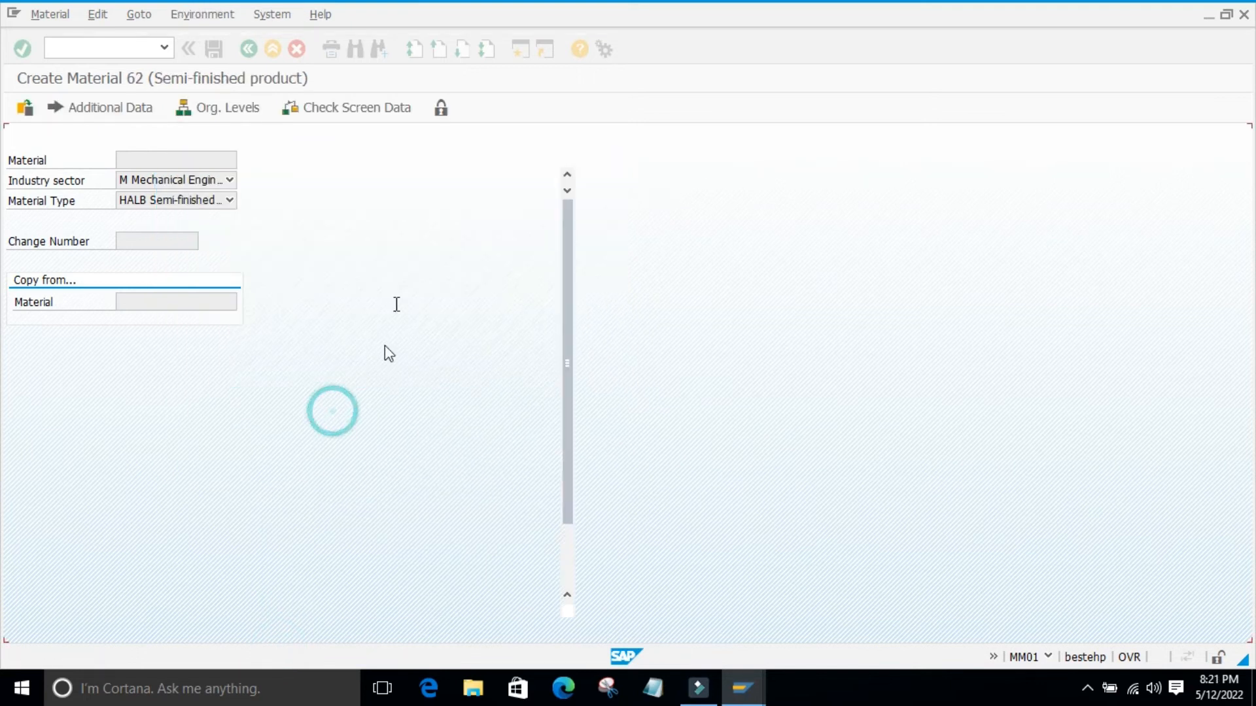
Enter the description material 0003, base unit of measure EA and material group 01004 in Basic data 1.
{"action": "left_click", "coordinate": [252, 198]}
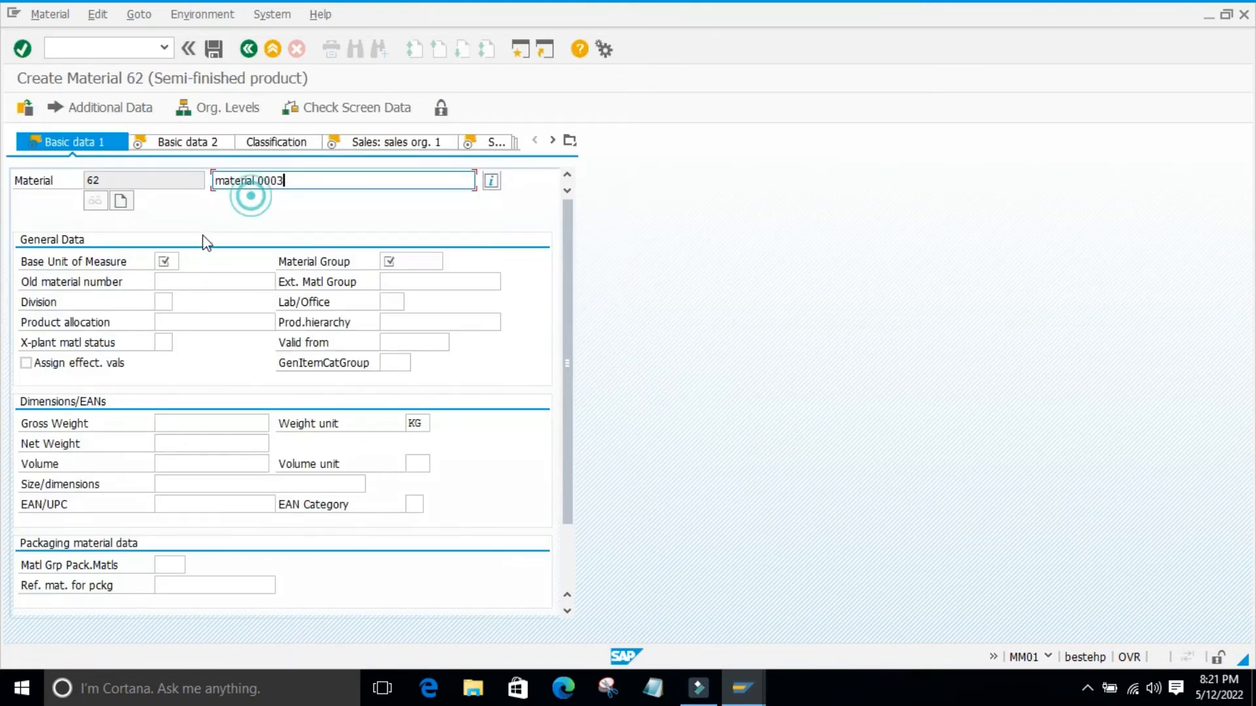
{"action": "left_click", "coordinate": [168, 260]}
{"action": "left_click", "coordinate": [177, 281]}
{"action": "left_click", "coordinate": [415, 264]}
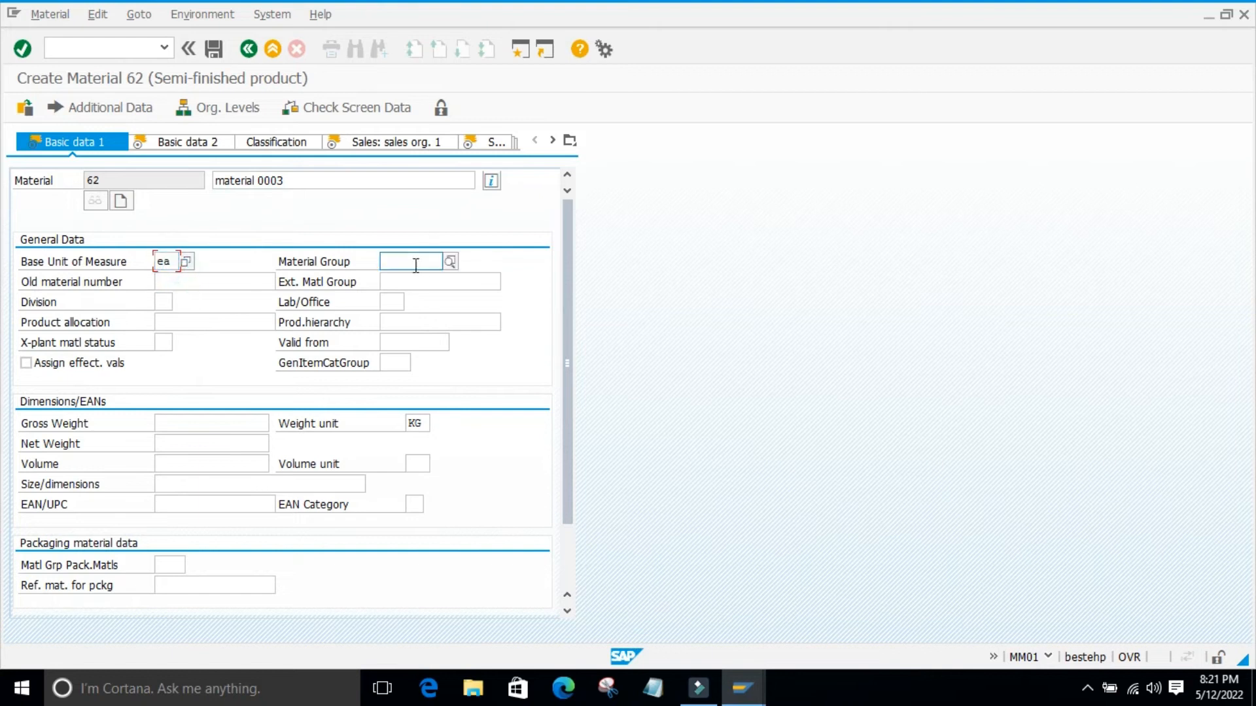
{"action": "left_click", "coordinate": [404, 282]}
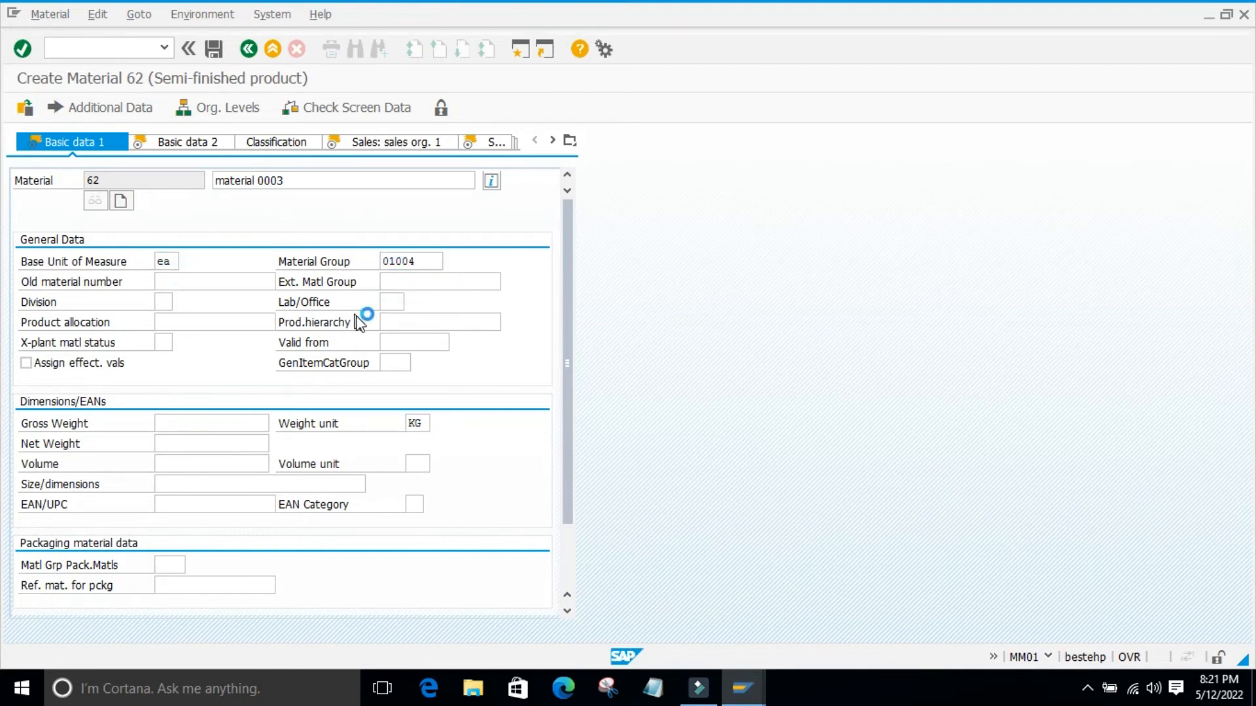
{"action": "key", "text": "Return"}
Set the transportation group and loading group to 0001 in the Sales: General/Plant view of the semi-finished material.
{"action": "left_click", "coordinate": [382, 145]}
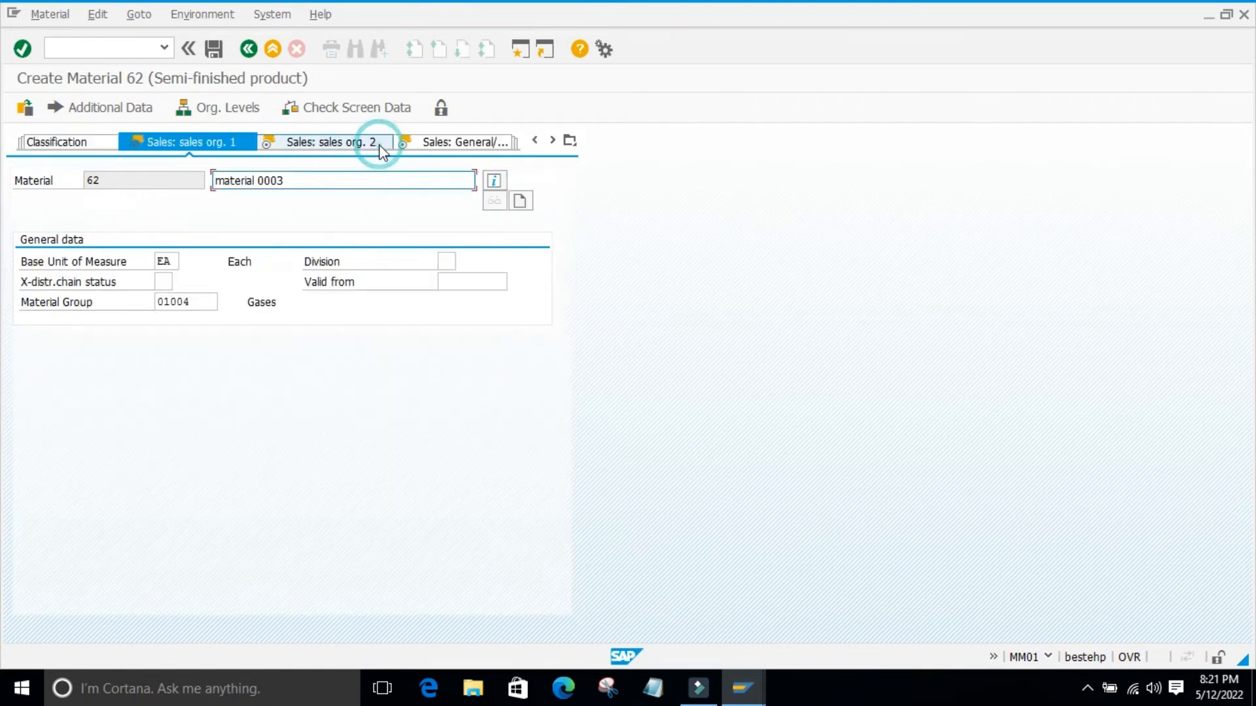
{"action": "left_click", "coordinate": [441, 142]}
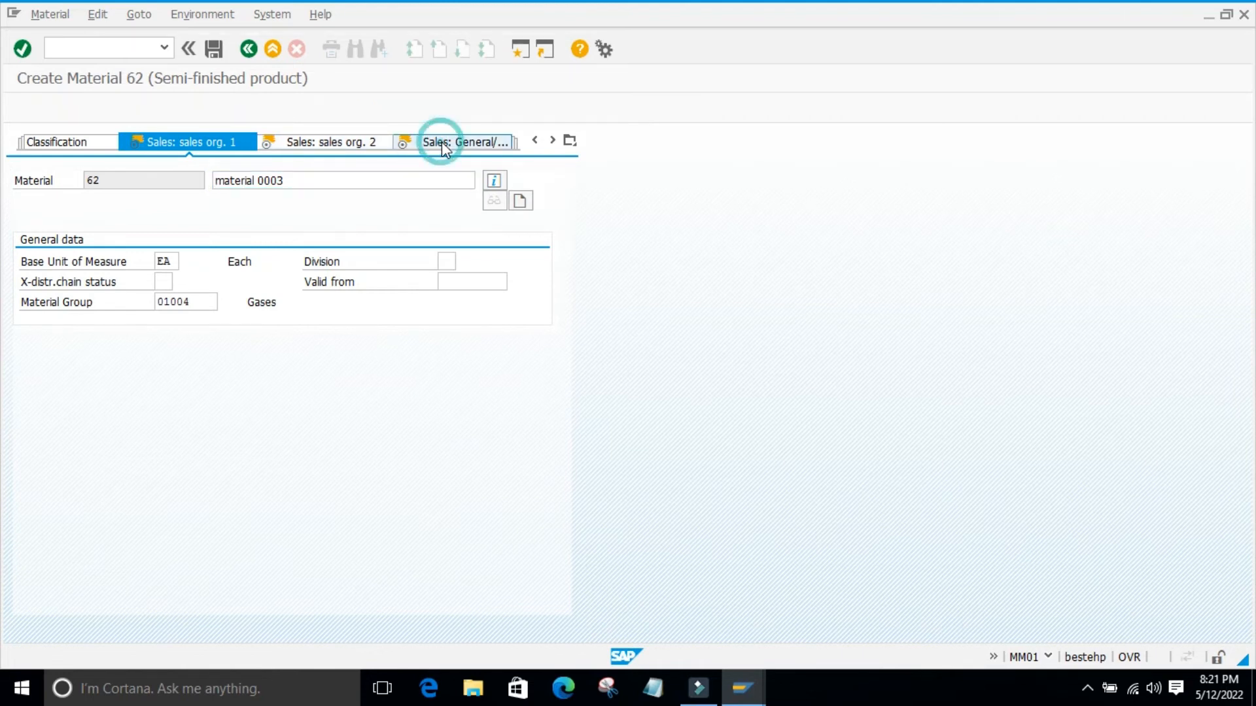
{"action": "left_click", "coordinate": [85, 141]}
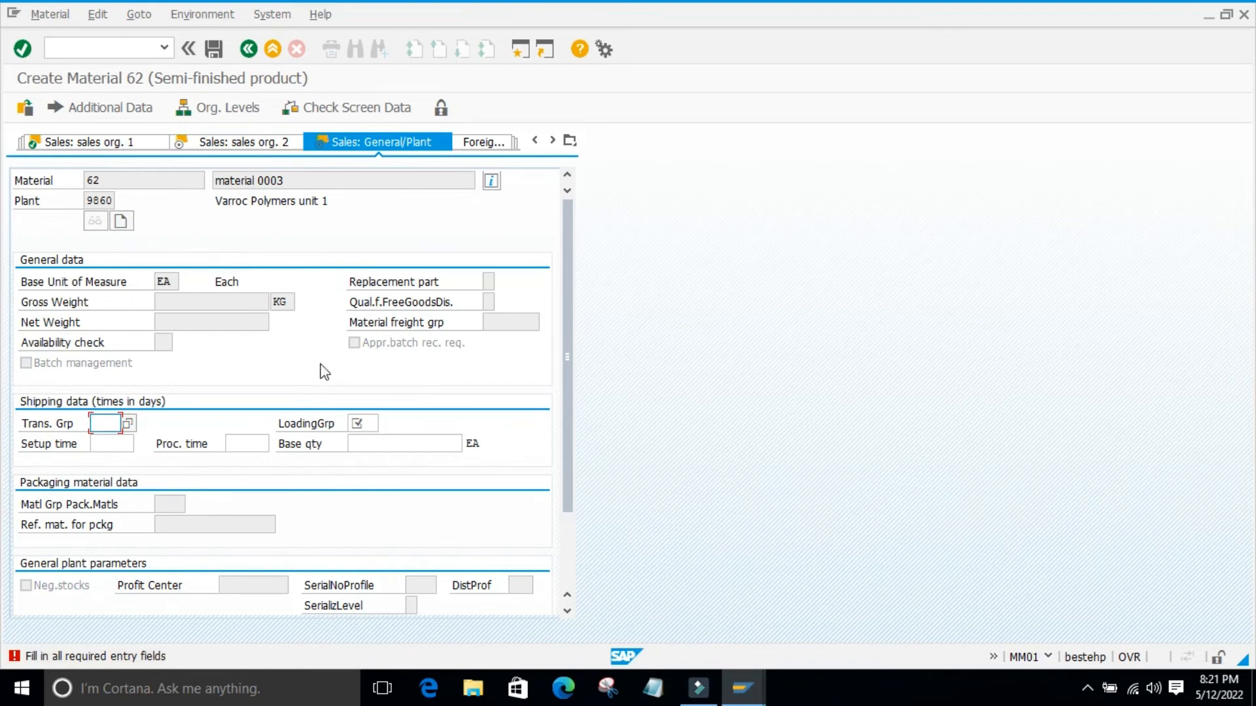
{"action": "left_click", "coordinate": [100, 429]}
{"action": "type", "text": "0001"}
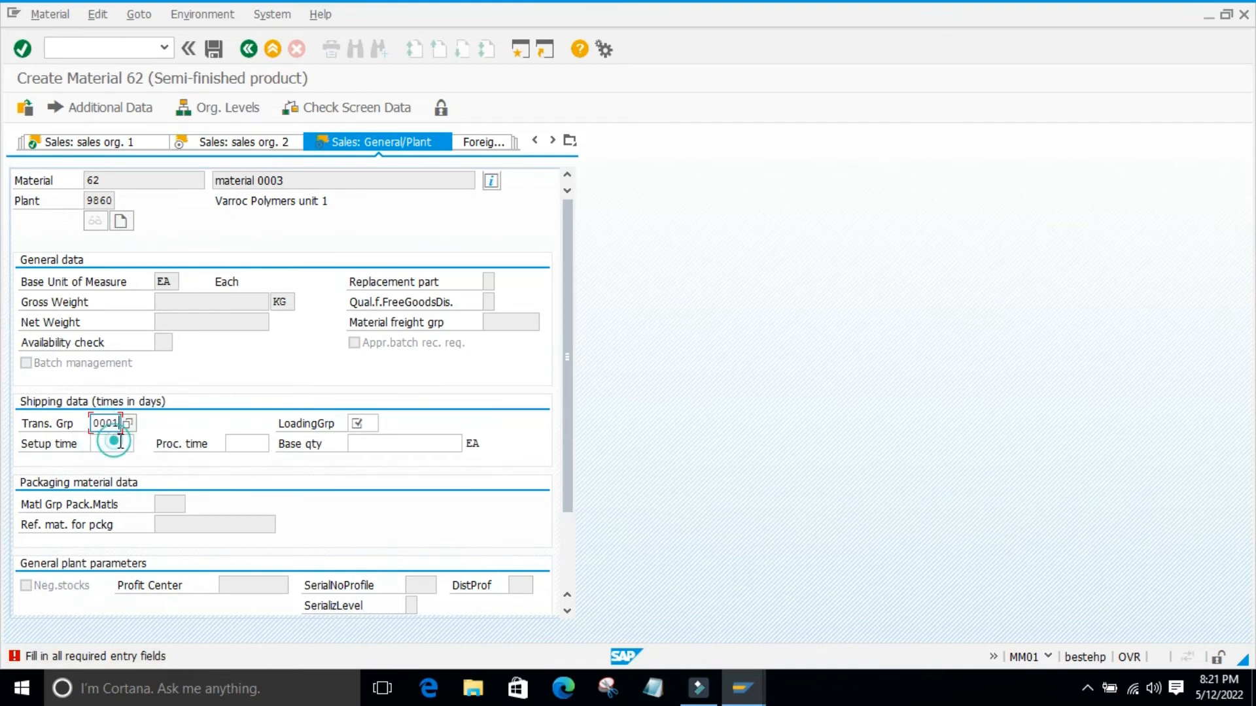
{"action": "left_click", "coordinate": [367, 428]}
{"action": "left_click", "coordinate": [361, 438]}
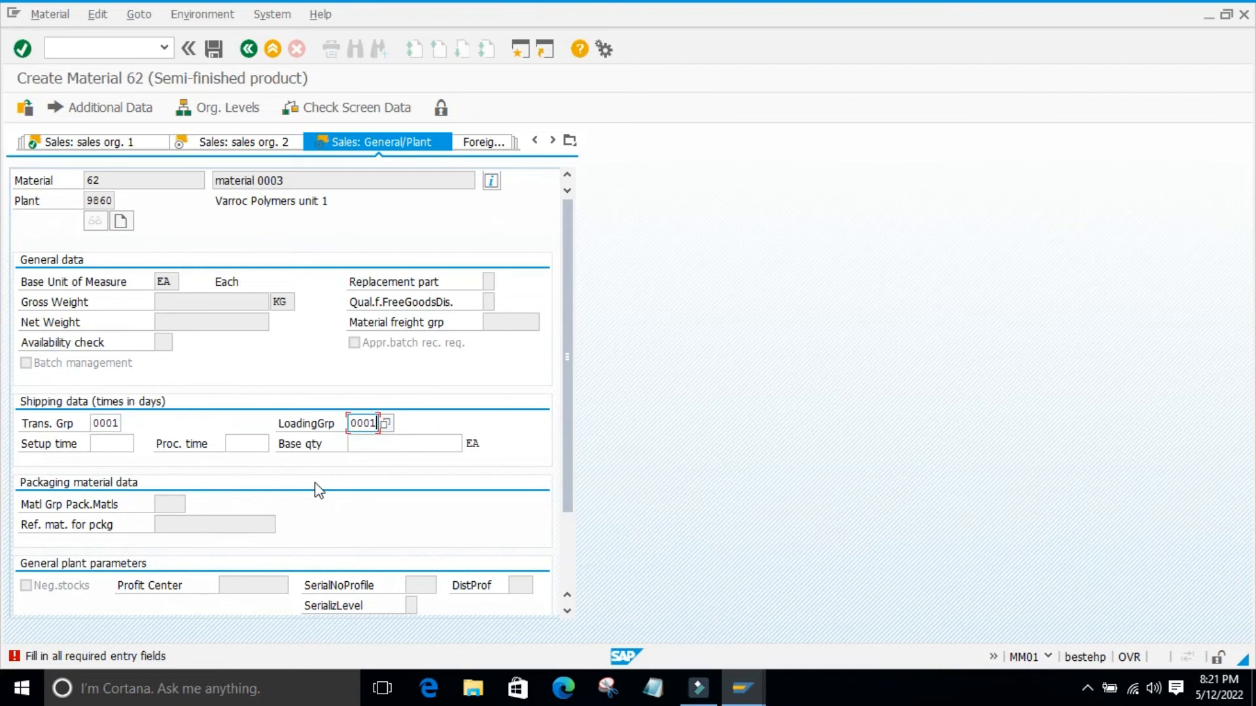
{"action": "key", "text": "Return"}
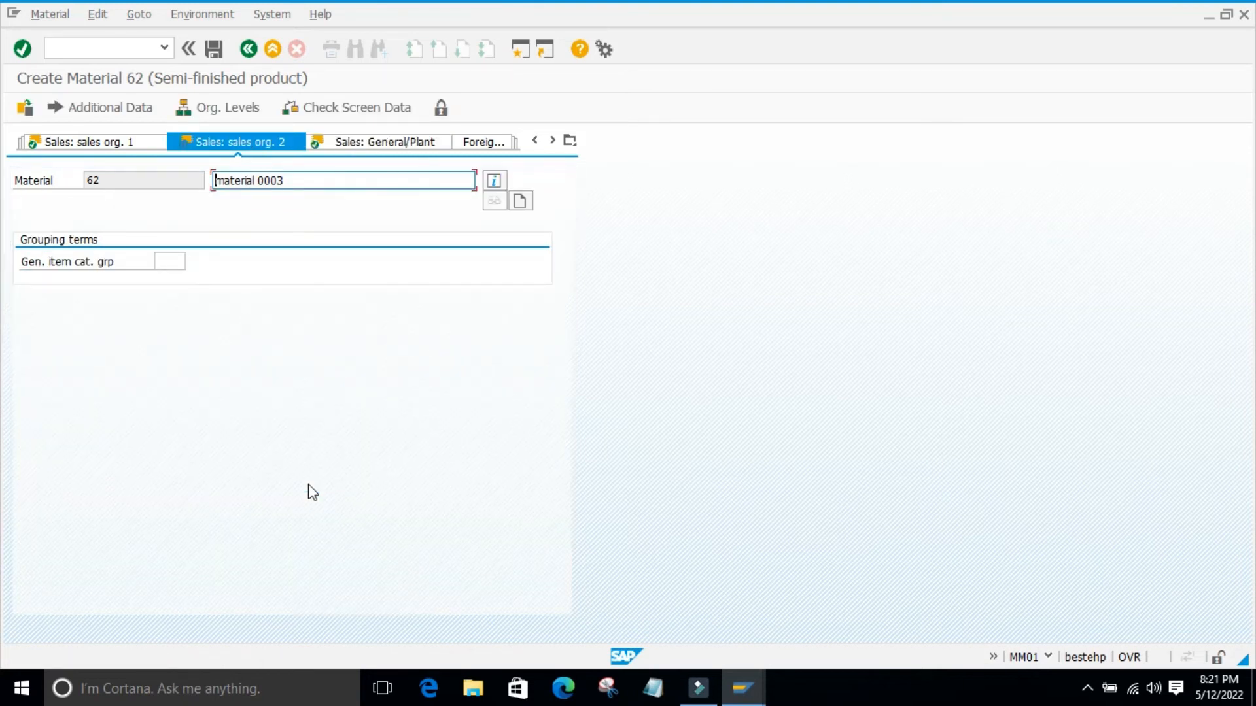
Advance past the sales views, review the general data and purchasing values in the Purchasing view, and proceed to MRP 1.
{"action": "key", "text": "Return"}
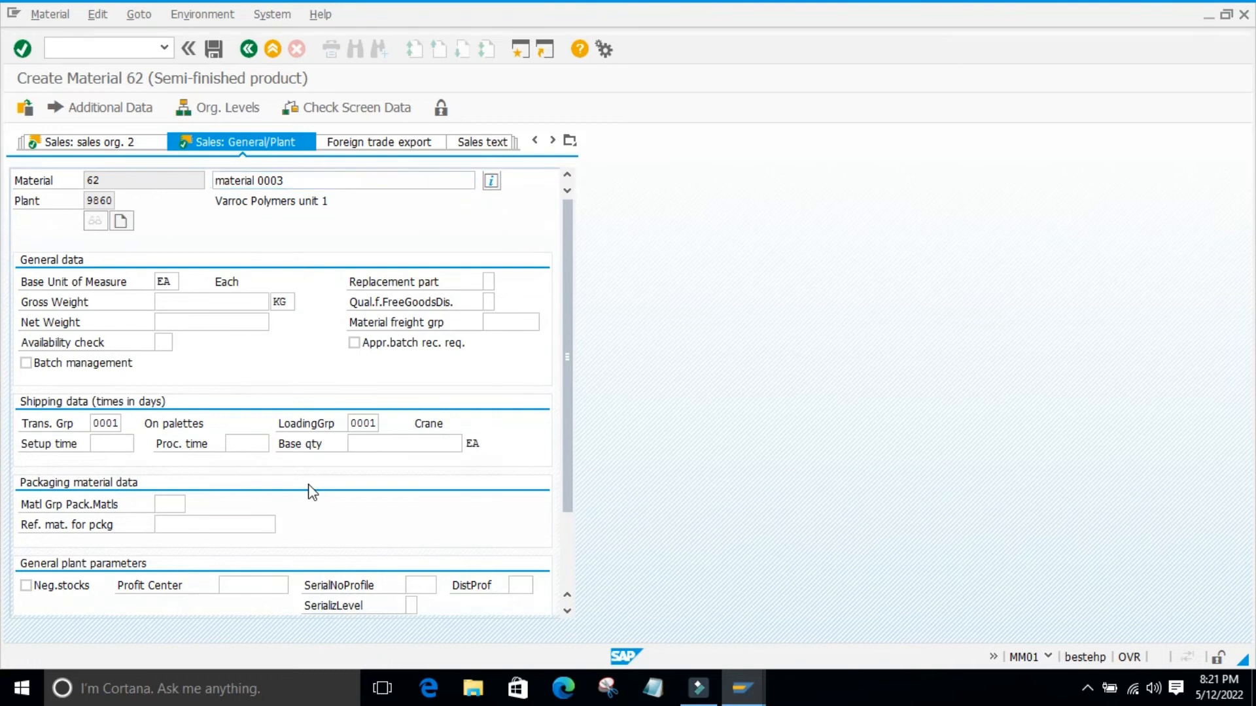
{"action": "key", "text": "Return"}
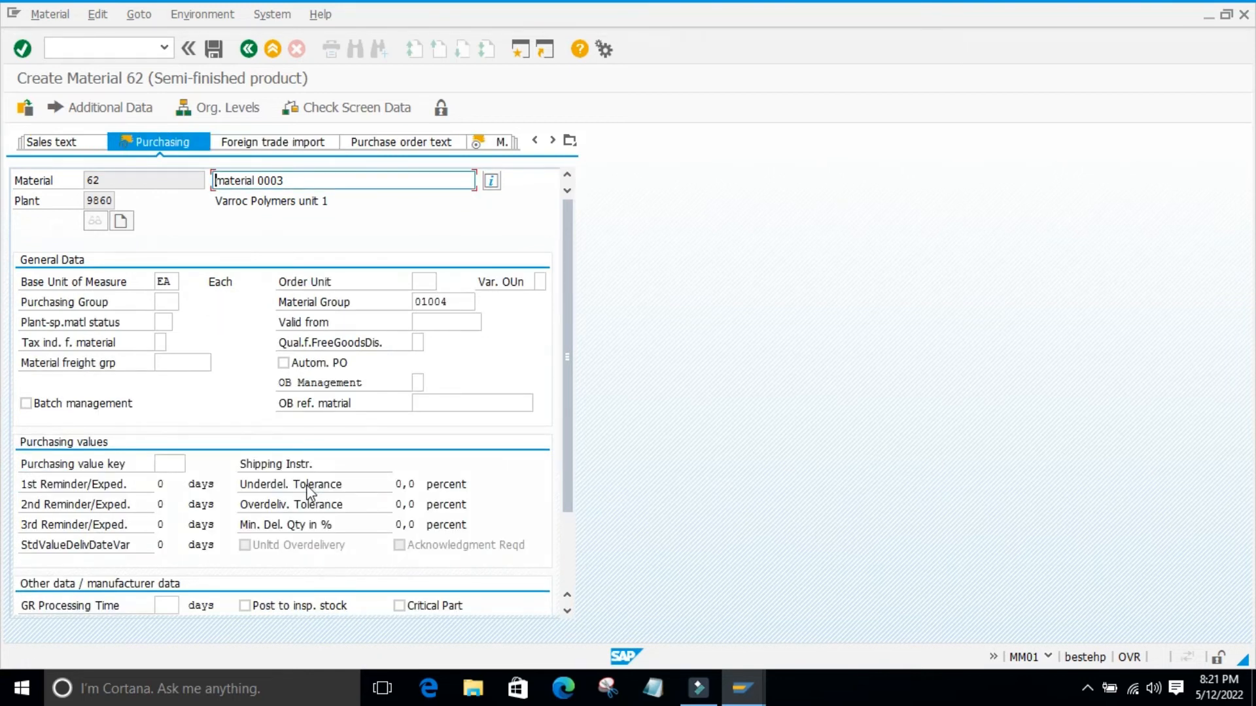
{"action": "scroll", "coordinate": [150, 334], "scroll_direction": "down", "scroll_amount": 1}
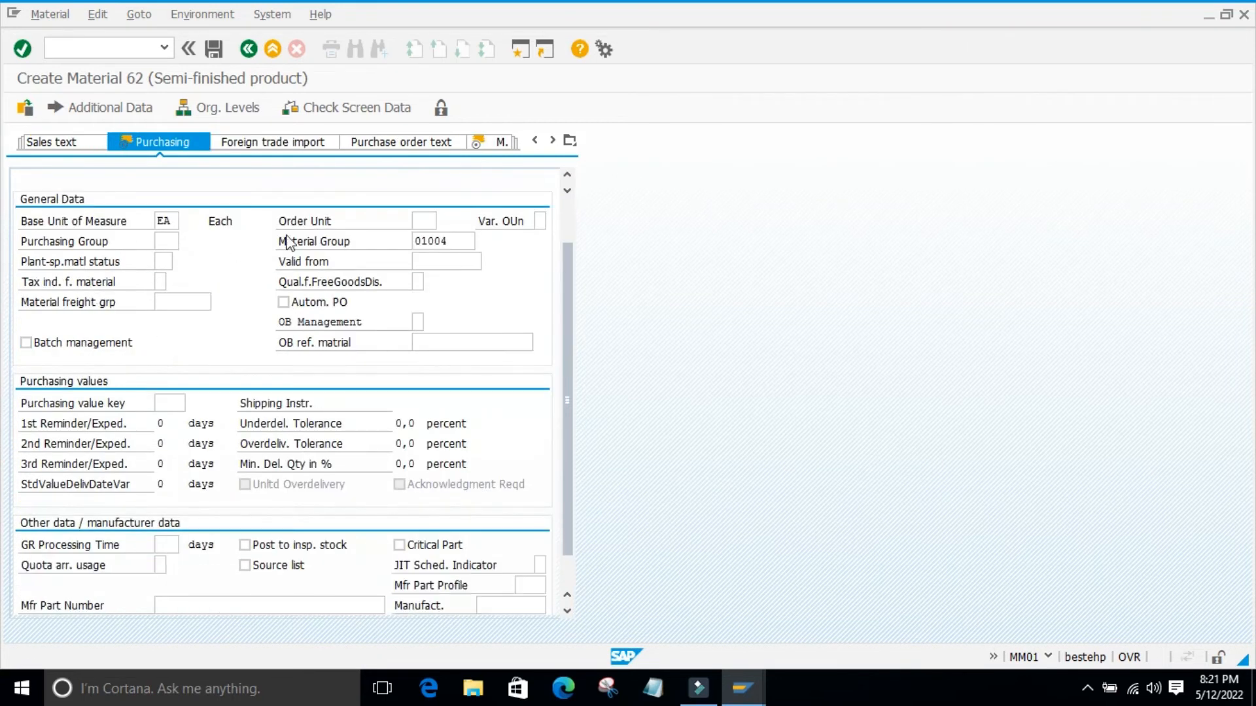
{"action": "scroll", "coordinate": [392, 464], "scroll_direction": "down", "scroll_amount": 1}
{"action": "scroll", "coordinate": [457, 355], "scroll_direction": "up", "scroll_amount": 2}
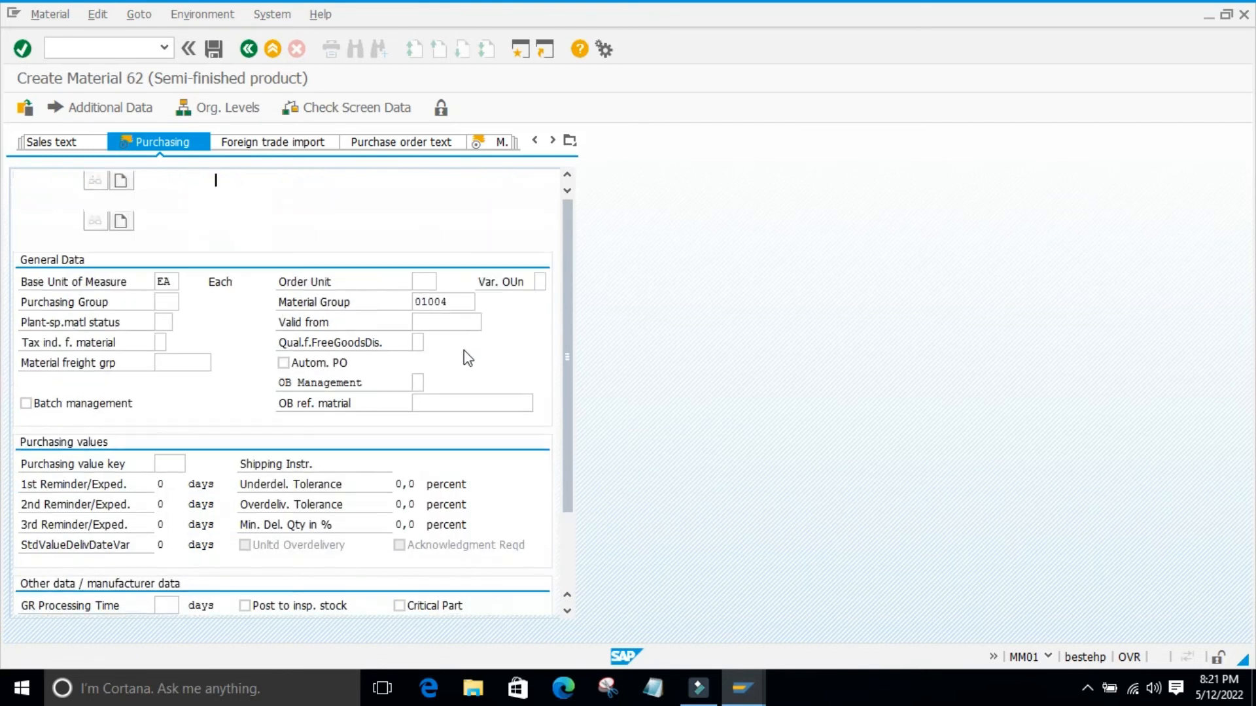
{"action": "key", "text": "Return"}
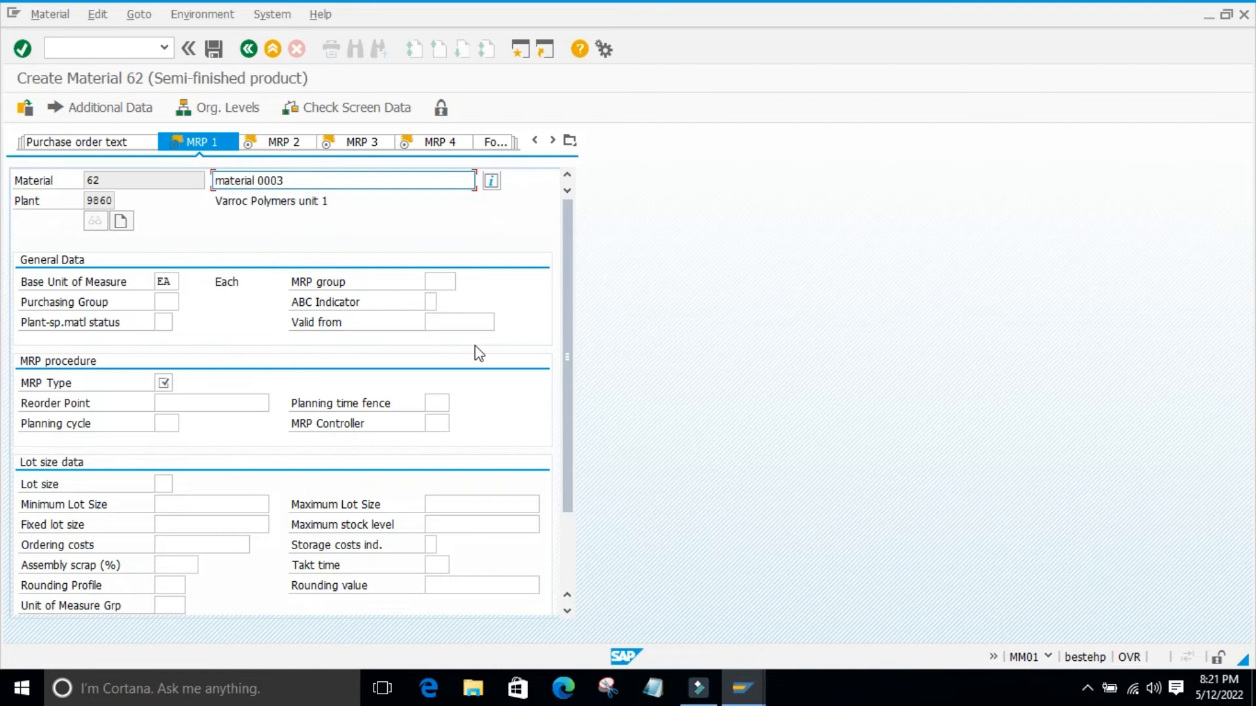
Fill in the required MRP type in MRP 1 and proceed to the MRP 2 view.
{"action": "left_click", "coordinate": [163, 384]}
{"action": "left_click", "coordinate": [167, 412]}
{"action": "key", "text": "Return"}
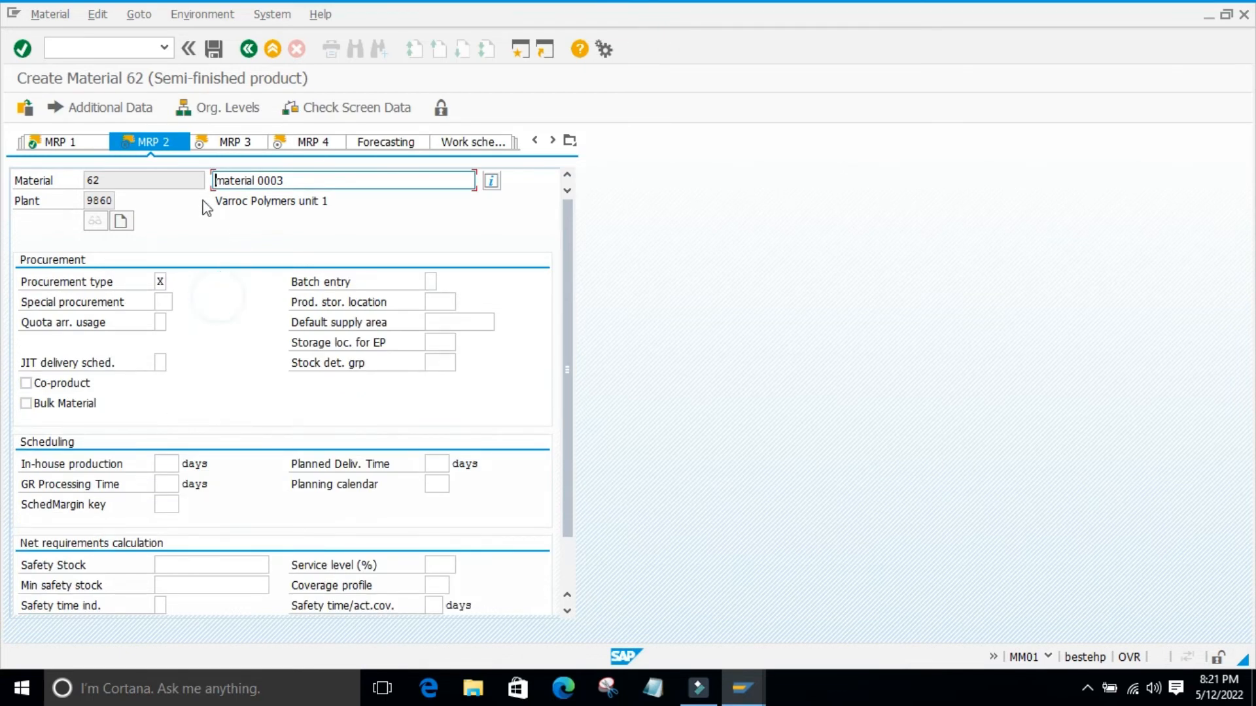
Examine the possible procurement types in MRP 2 and the view's scheduling and net requirements data.
{"action": "left_click", "coordinate": [160, 281]}
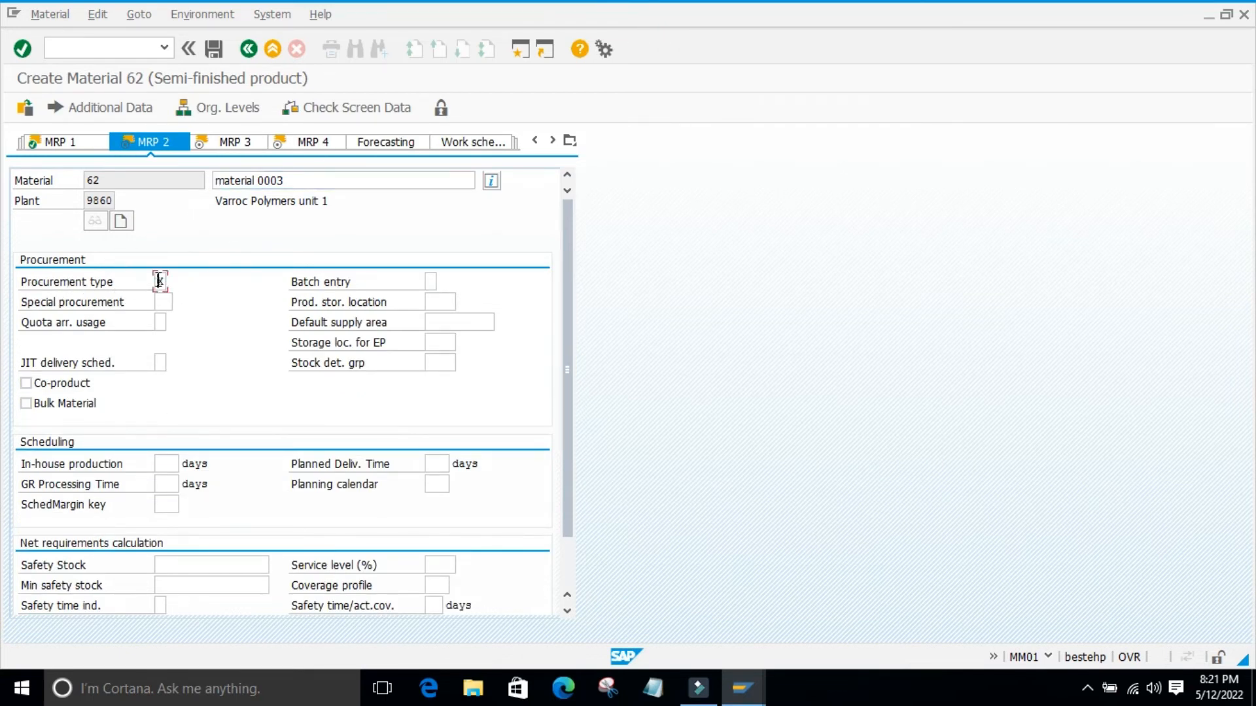
{"action": "left_click", "coordinate": [174, 283]}
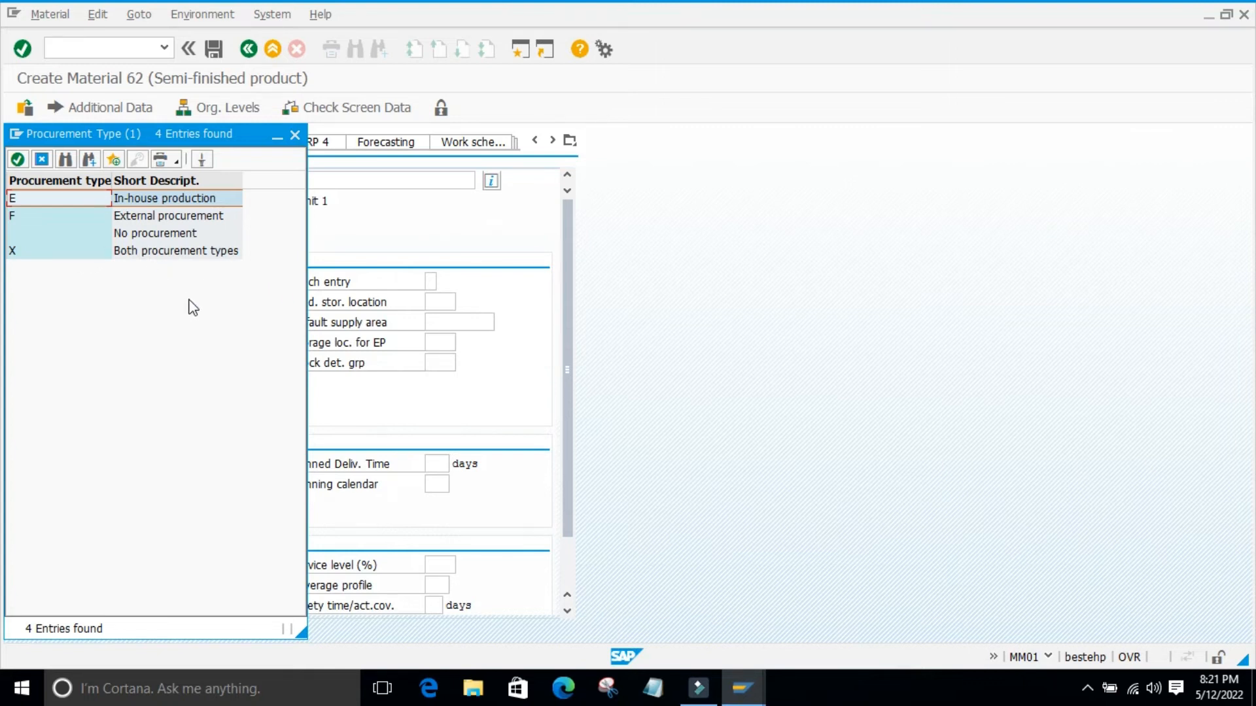
{"action": "left_click", "coordinate": [295, 134]}
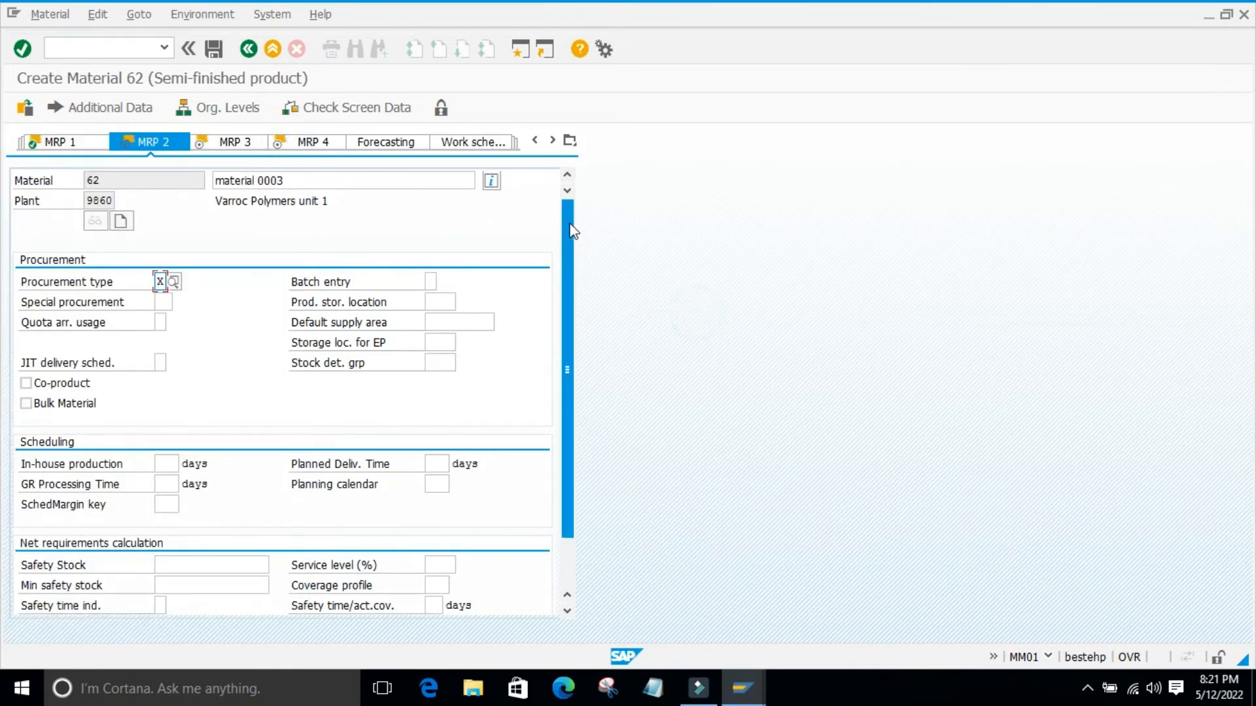
{"action": "scroll", "coordinate": [569, 327], "scroll_direction": "down", "scroll_amount": 1}
{"action": "left_click_drag", "start_coordinate": [559, 281], "coordinate": [561, 195]}
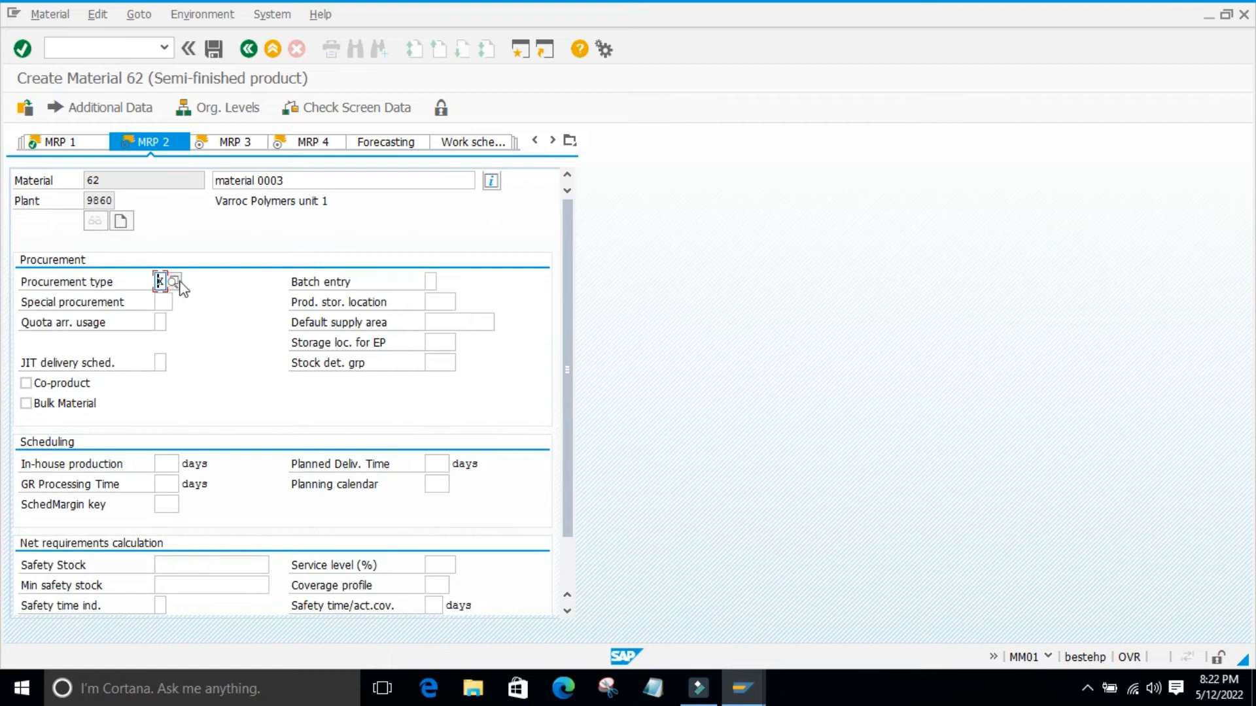
{"action": "left_click", "coordinate": [208, 316]}
{"action": "left_click", "coordinate": [686, 287]}
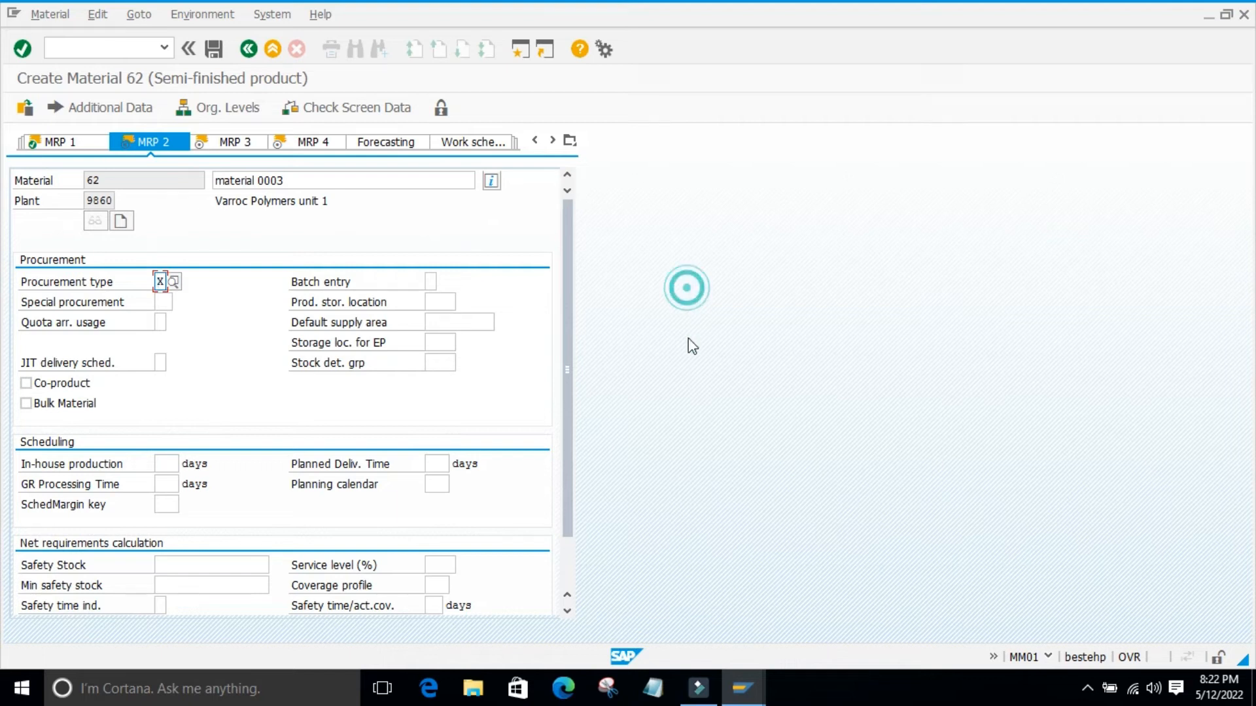
Open a second session and start material creation with transaction MM01.
{"action": "left_click", "coordinate": [520, 49]}
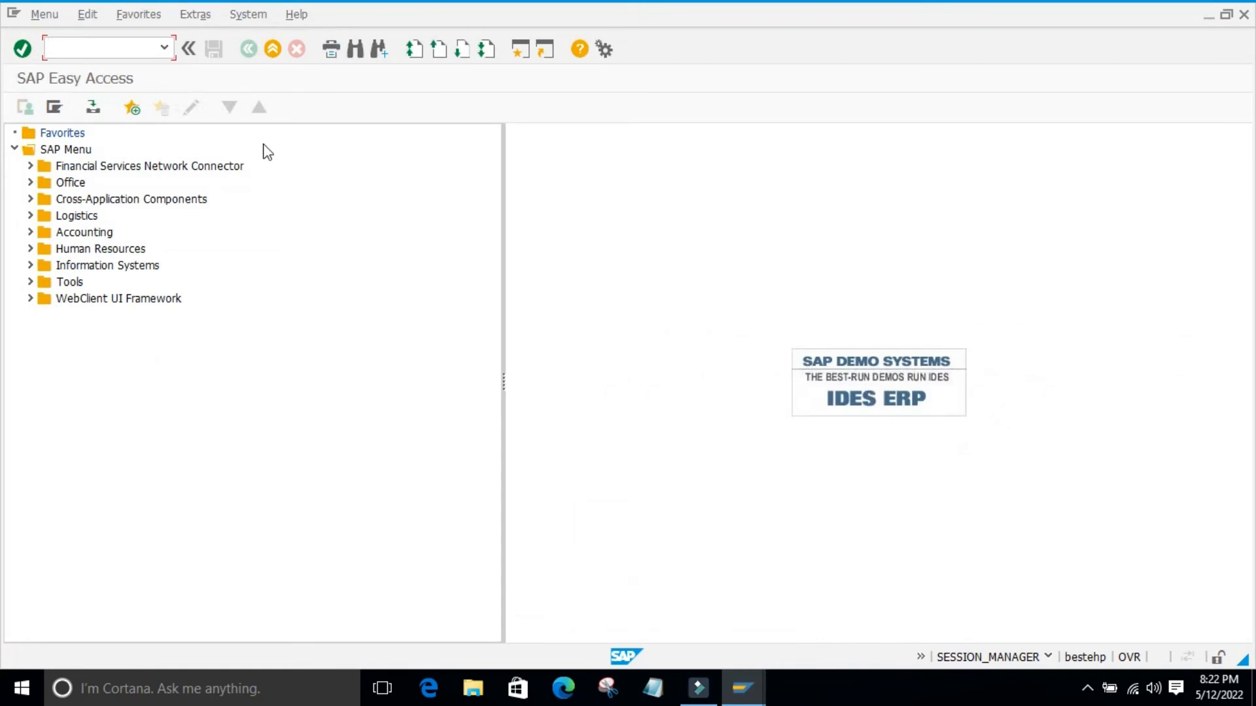
{"action": "type", "text": "mm01"}
{"action": "key", "text": "Return"}
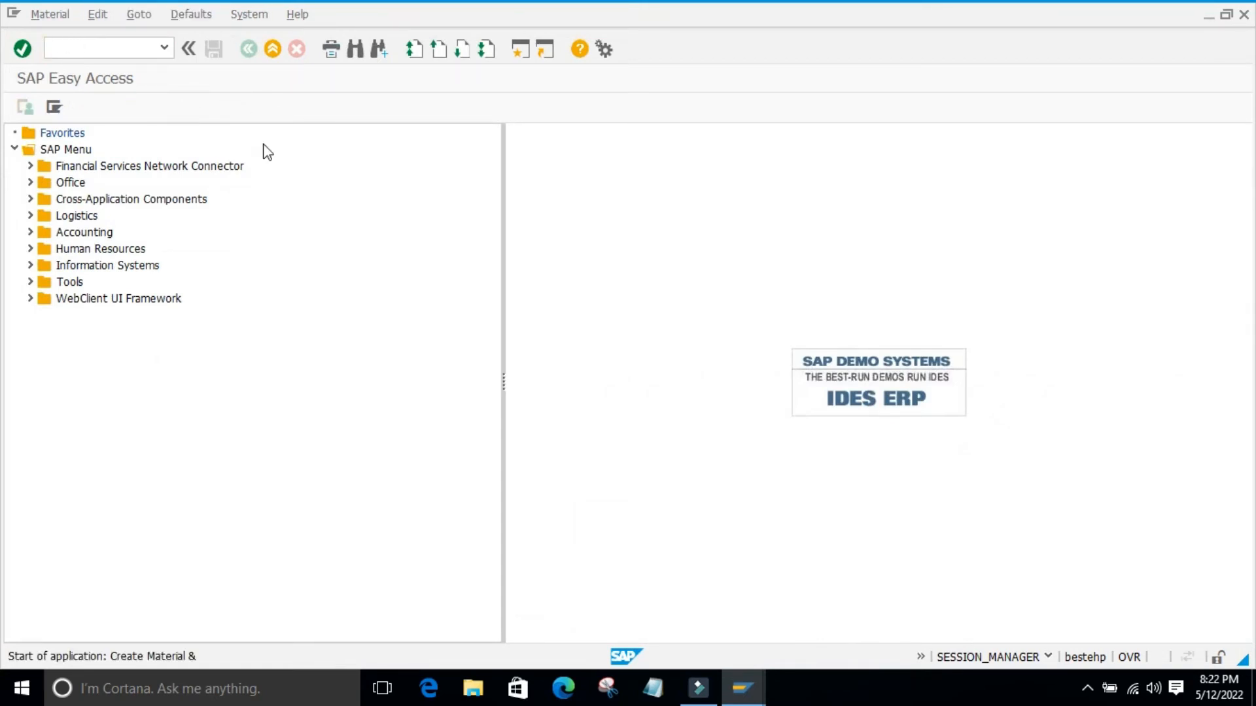
Set the material type to ROH raw material and confirm the preselected views and organizational levels.
{"action": "left_click", "coordinate": [230, 199]}
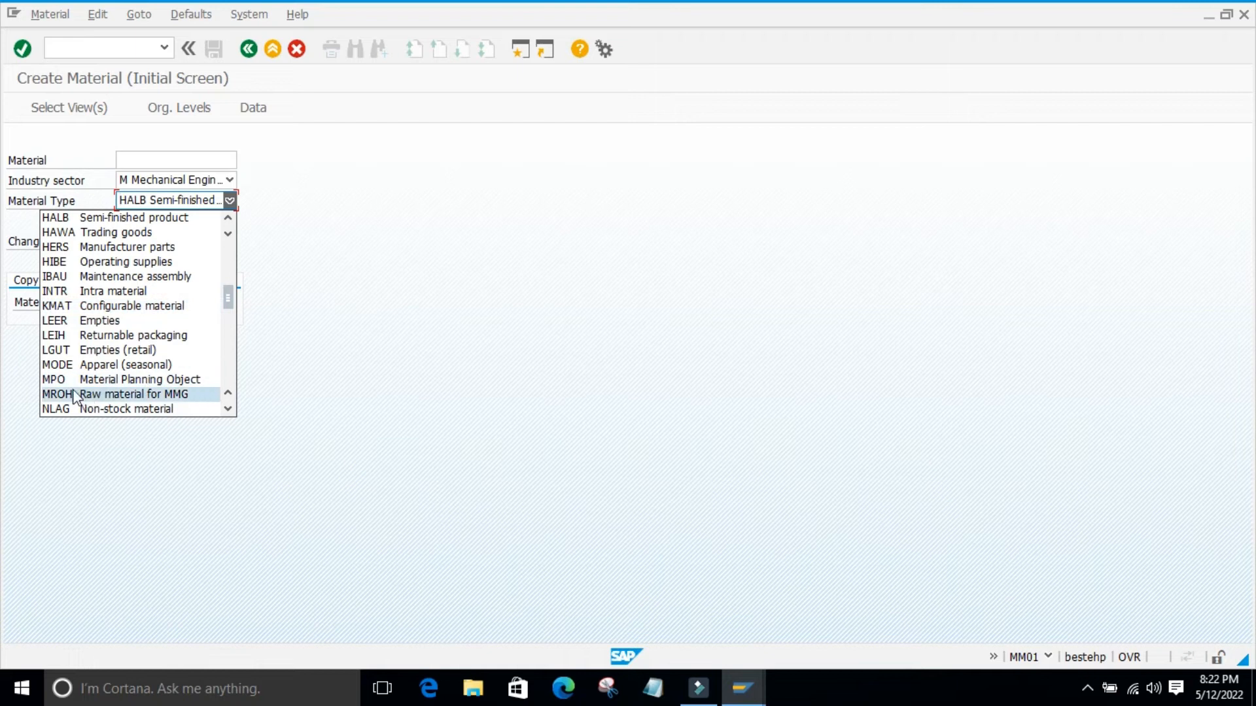
{"action": "scroll", "coordinate": [67, 391], "scroll_direction": "down", "scroll_amount": 3}
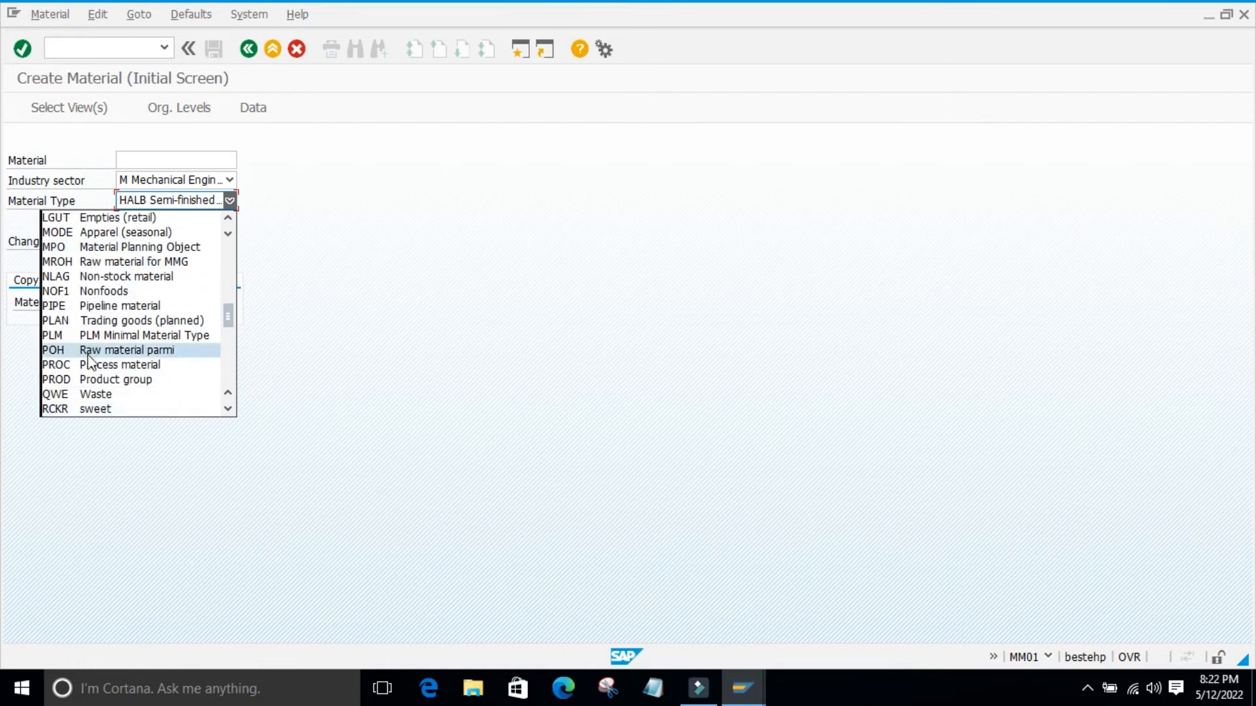
{"action": "key", "text": "r"}
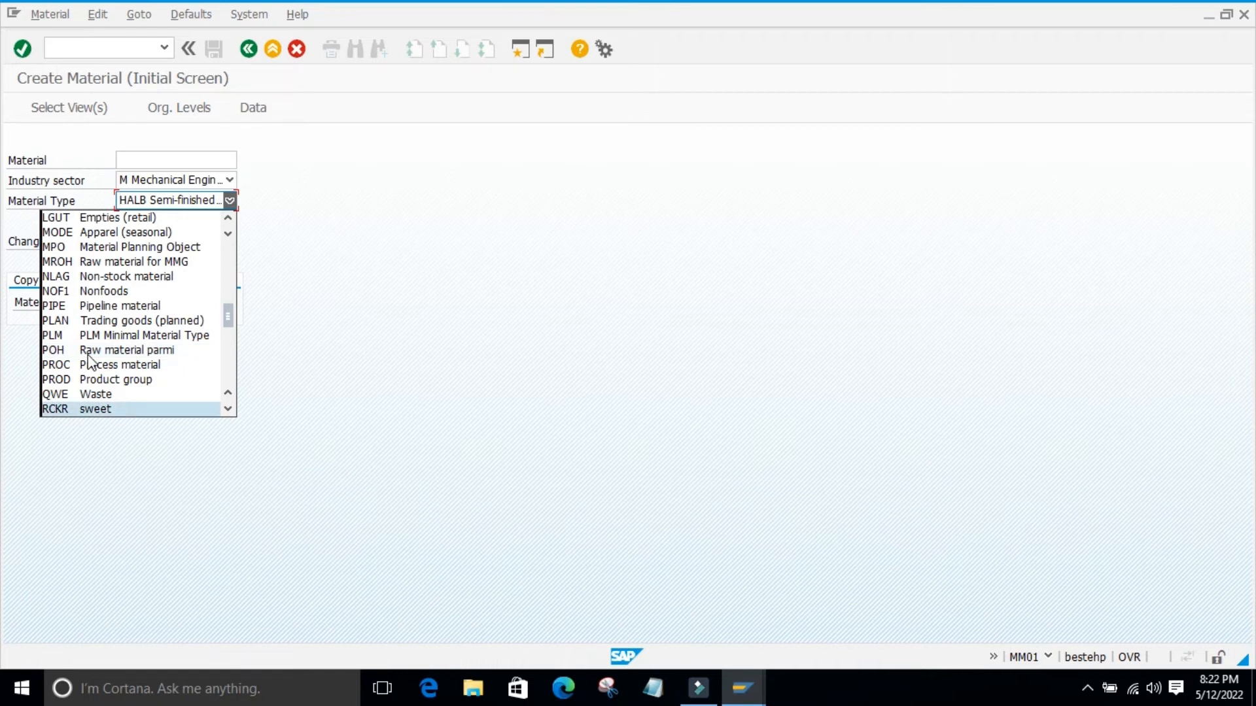
{"action": "left_click", "coordinate": [226, 409]}
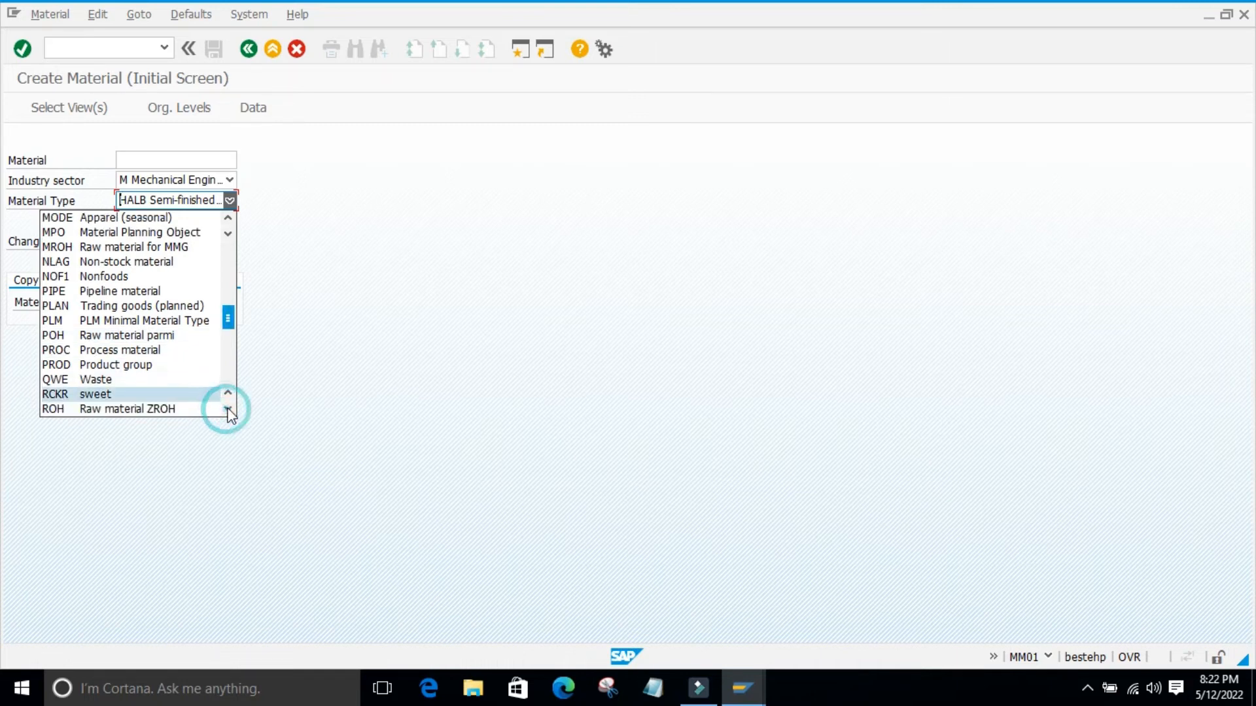
{"action": "left_click", "coordinate": [146, 409]}
{"action": "key", "text": "Return"}
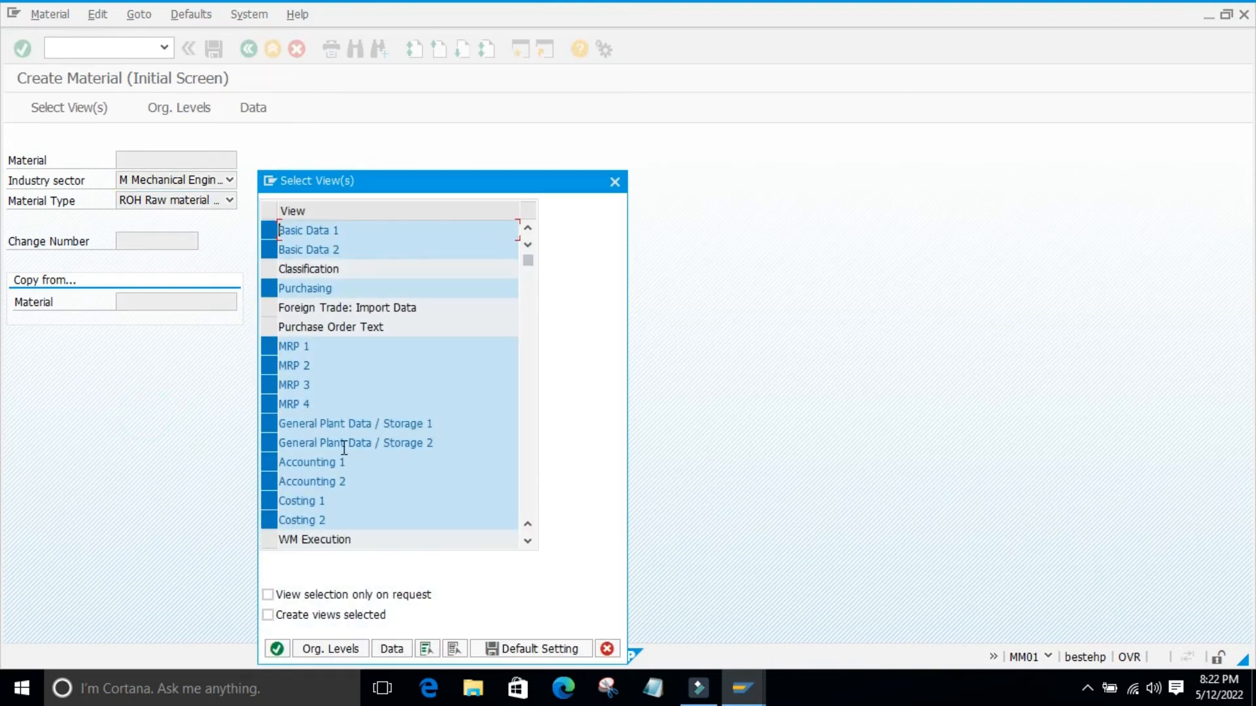
{"action": "left_click", "coordinate": [274, 649]}
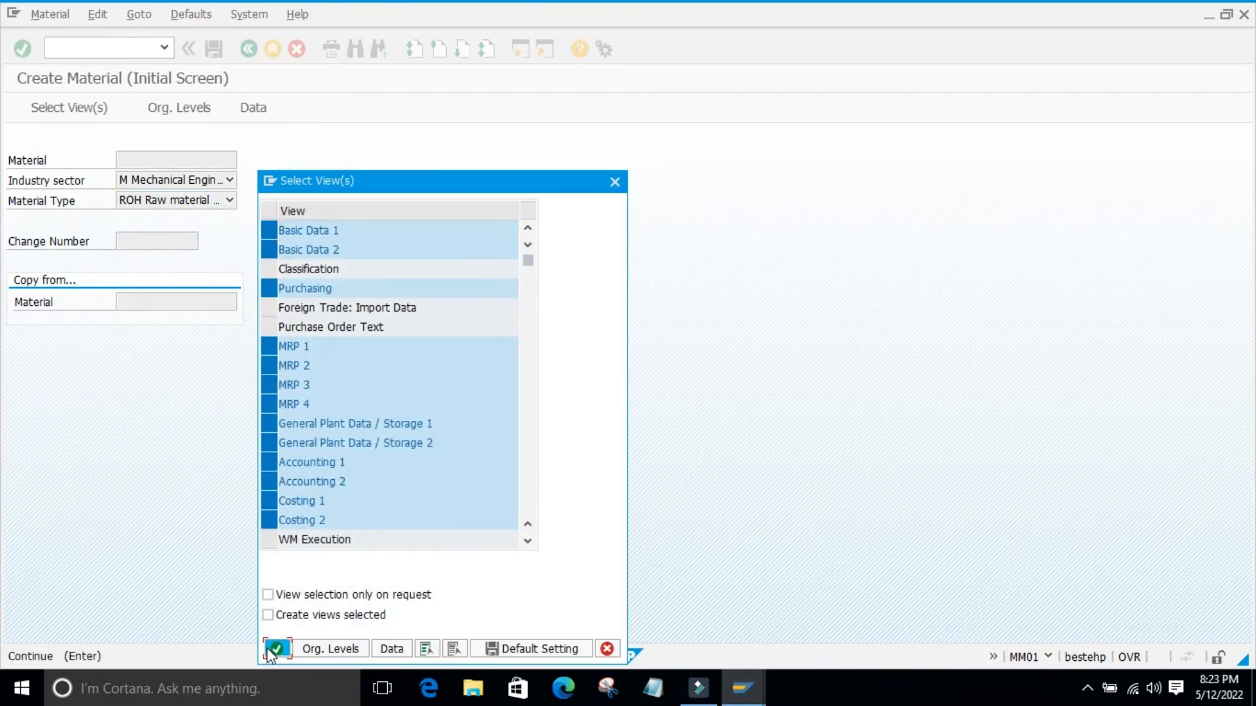
{"action": "left_click", "coordinate": [360, 360]}
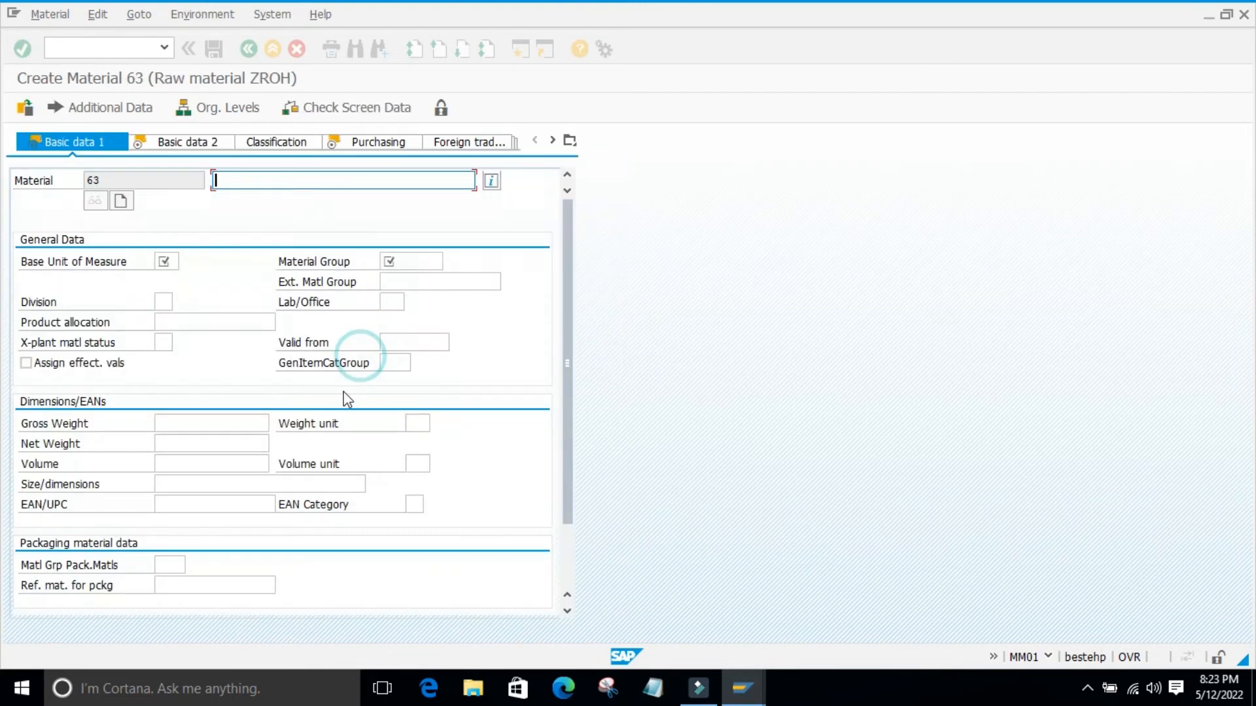
Enter the description material 0003, base unit EA and material group 01004 for the raw material, and proceed to the Purchasing view.
{"action": "left_click", "coordinate": [240, 188]}
{"action": "left_click", "coordinate": [240, 189]}
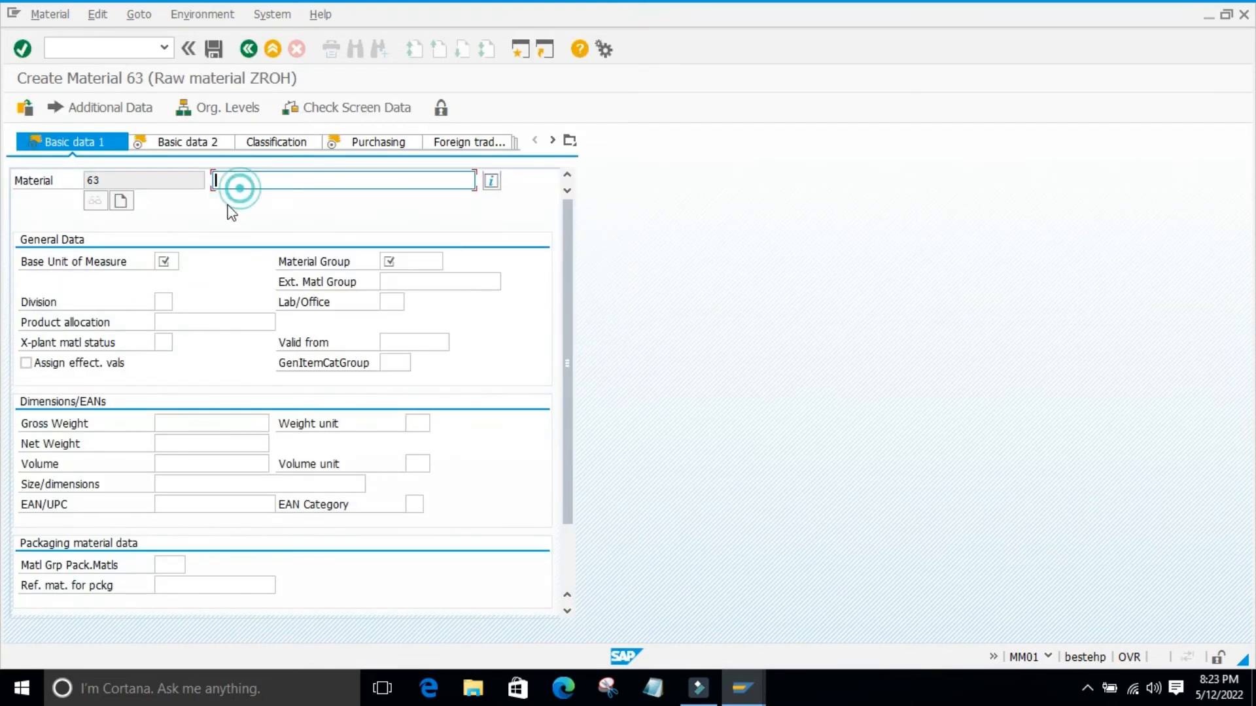
{"action": "left_click", "coordinate": [233, 195]}
{"action": "left_click", "coordinate": [167, 261]}
{"action": "left_click", "coordinate": [167, 280]}
{"action": "left_click", "coordinate": [407, 261]}
{"action": "left_click", "coordinate": [396, 274]}
{"action": "key", "text": "Return"}
{"action": "key", "text": "Return"}
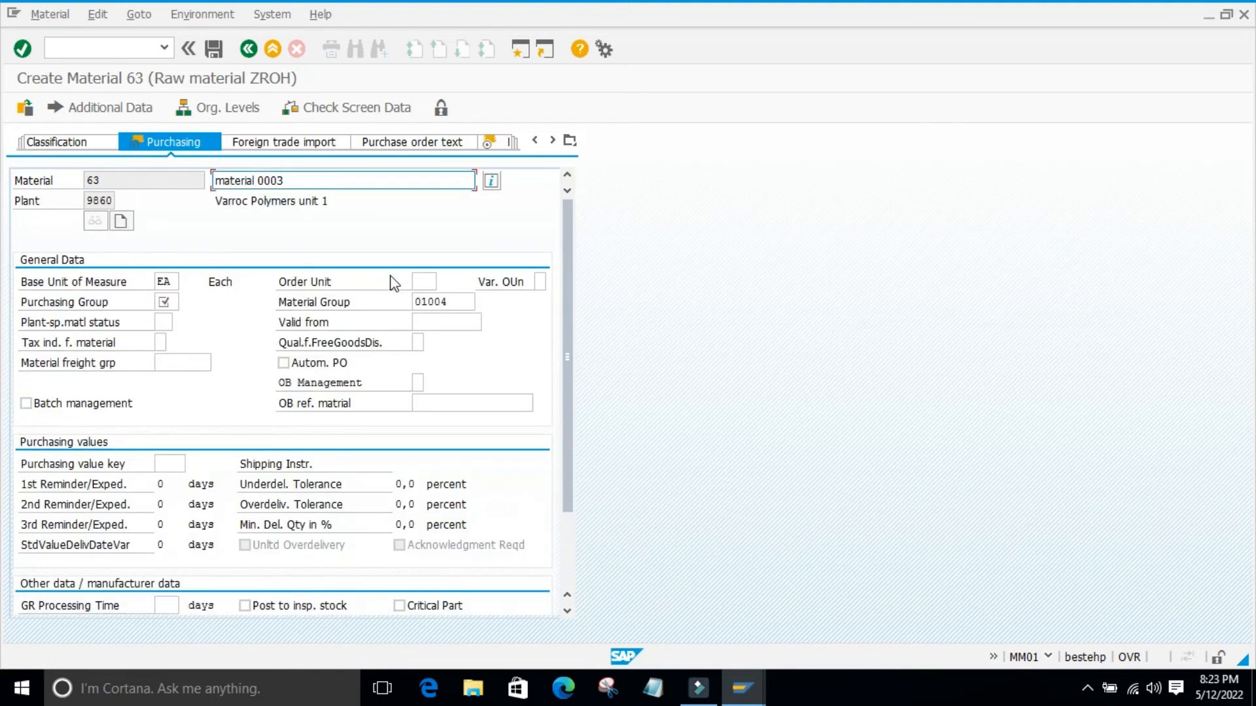
Set the raw material's purchasing group to 001 and its MRP type to ND, and proceed to MRP 2.
{"action": "left_click", "coordinate": [164, 302]}
{"action": "left_click", "coordinate": [165, 321]}
{"action": "key", "text": "Return"}
{"action": "key", "text": "Return"}
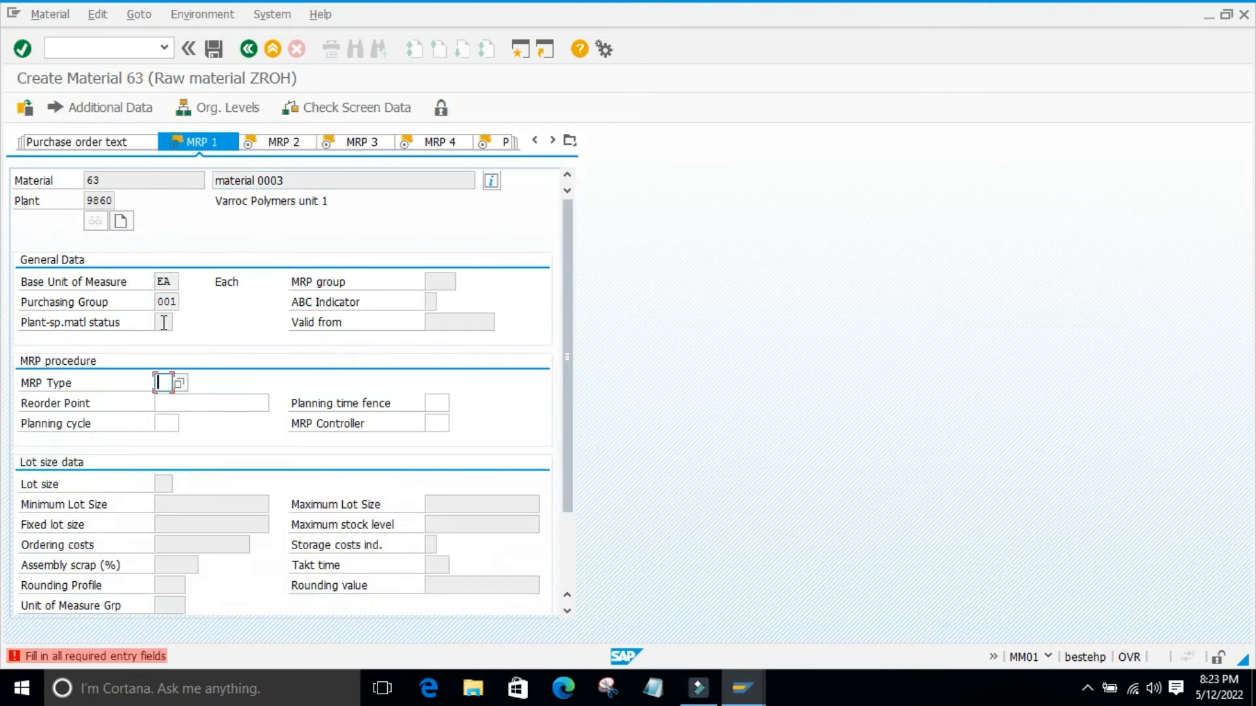
{"action": "left_click", "coordinate": [167, 401]}
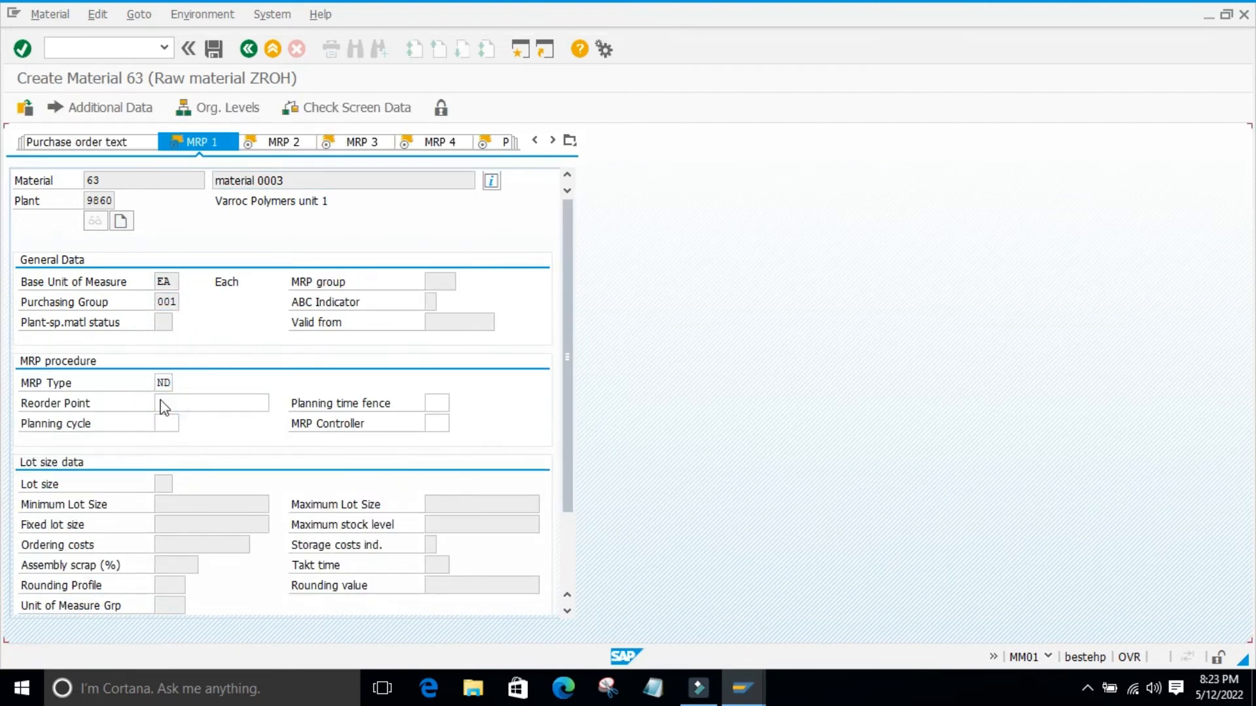
{"action": "key", "text": "Return"}
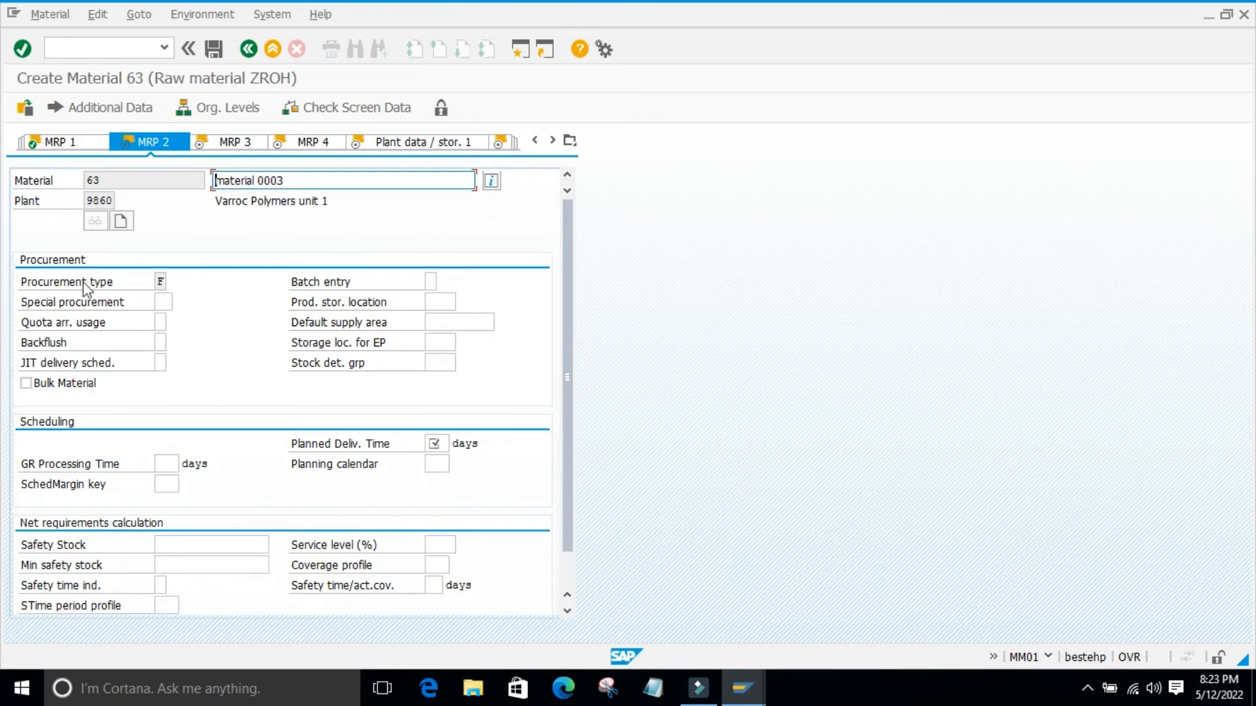
Examine the possible procurement types for the raw material, focusing on external procurement, and close the list without changing the entry.
{"action": "left_click", "coordinate": [162, 280]}
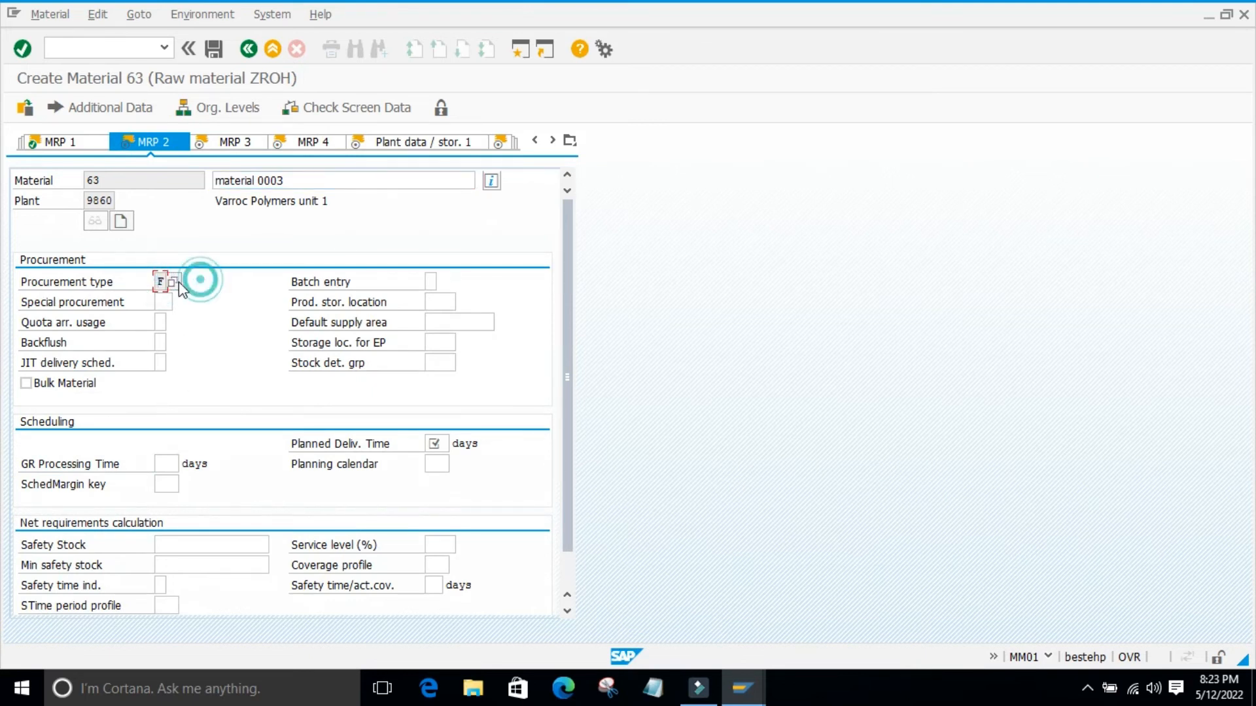
{"action": "key", "text": "F4"}
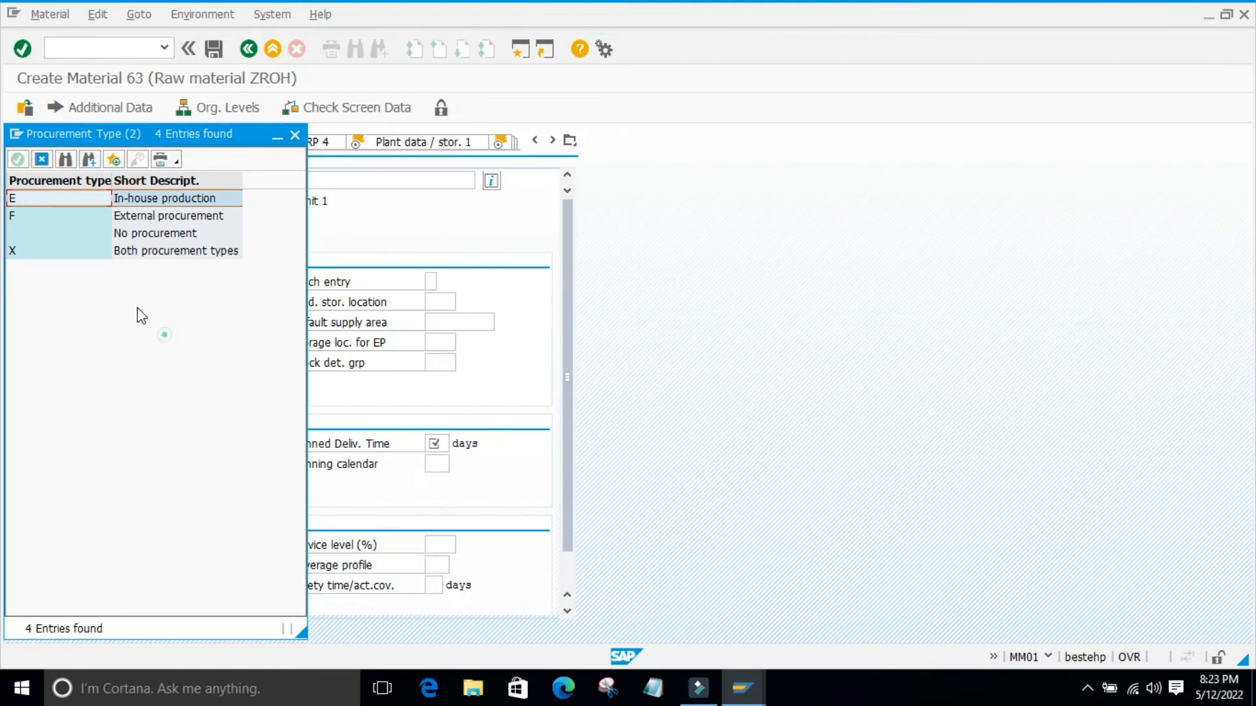
{"action": "left_click", "coordinate": [144, 220]}
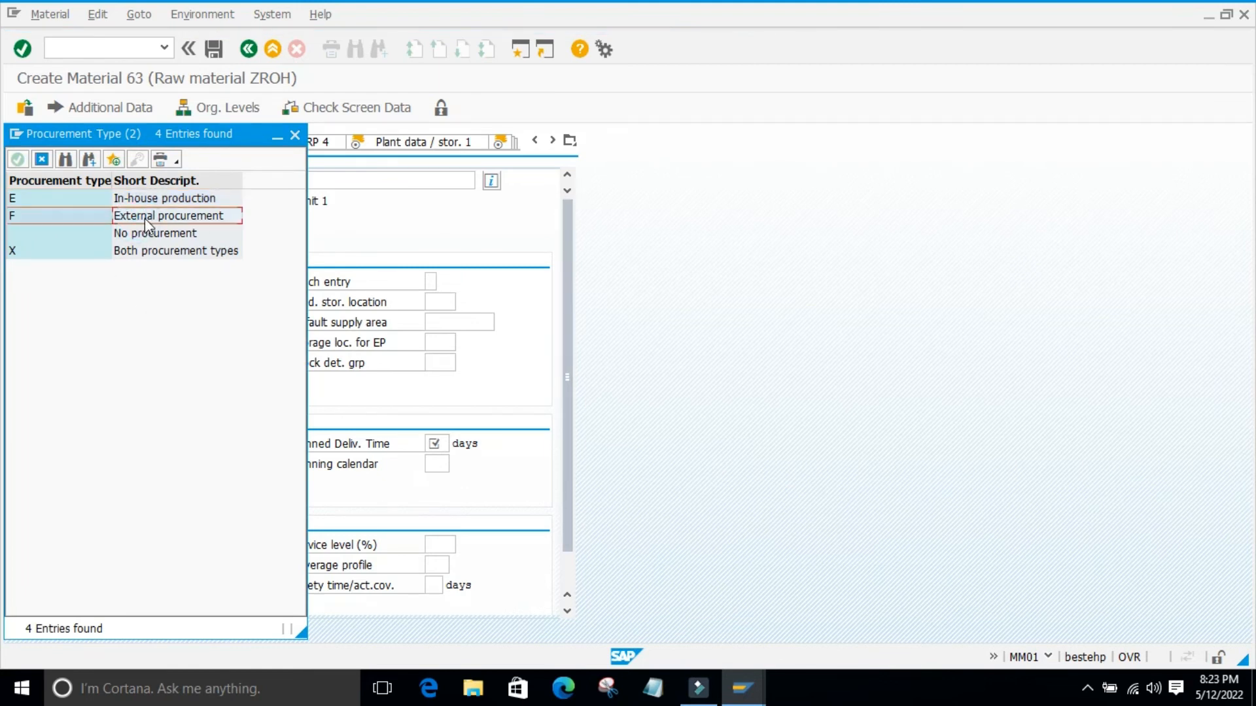
{"action": "left_click", "coordinate": [29, 218]}
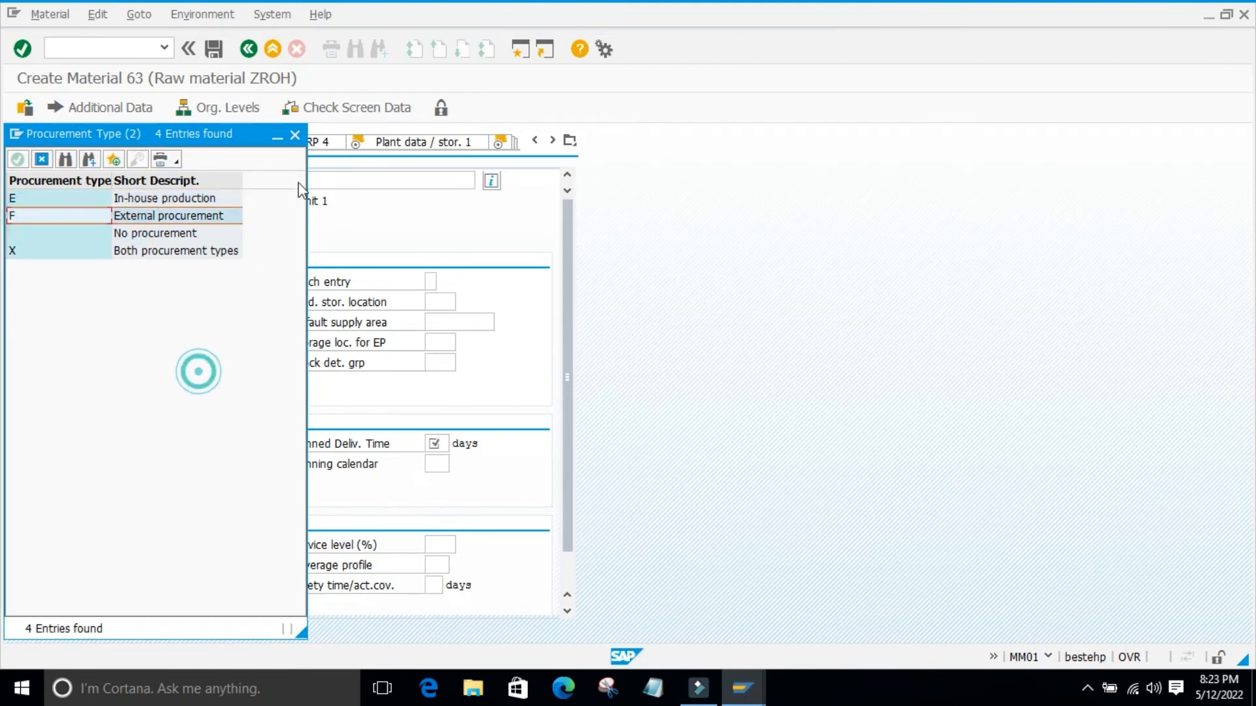
{"action": "left_click", "coordinate": [295, 137]}
{"action": "left_click", "coordinate": [162, 280]}
{"action": "left_click", "coordinate": [691, 376]}
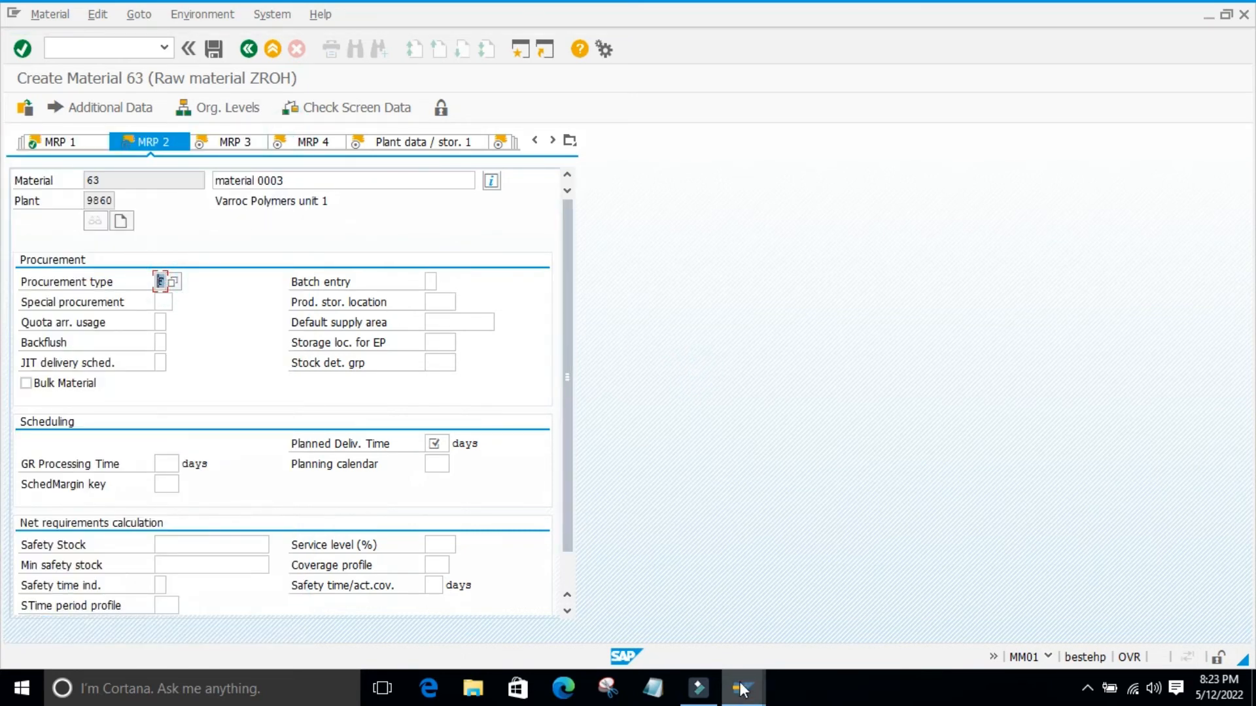
Switch to the semi-finished material's session and compare its procurement type in MRP 2.
{"action": "mouse_move", "coordinate": [743, 689]}
{"action": "left_click", "coordinate": [651, 621]}
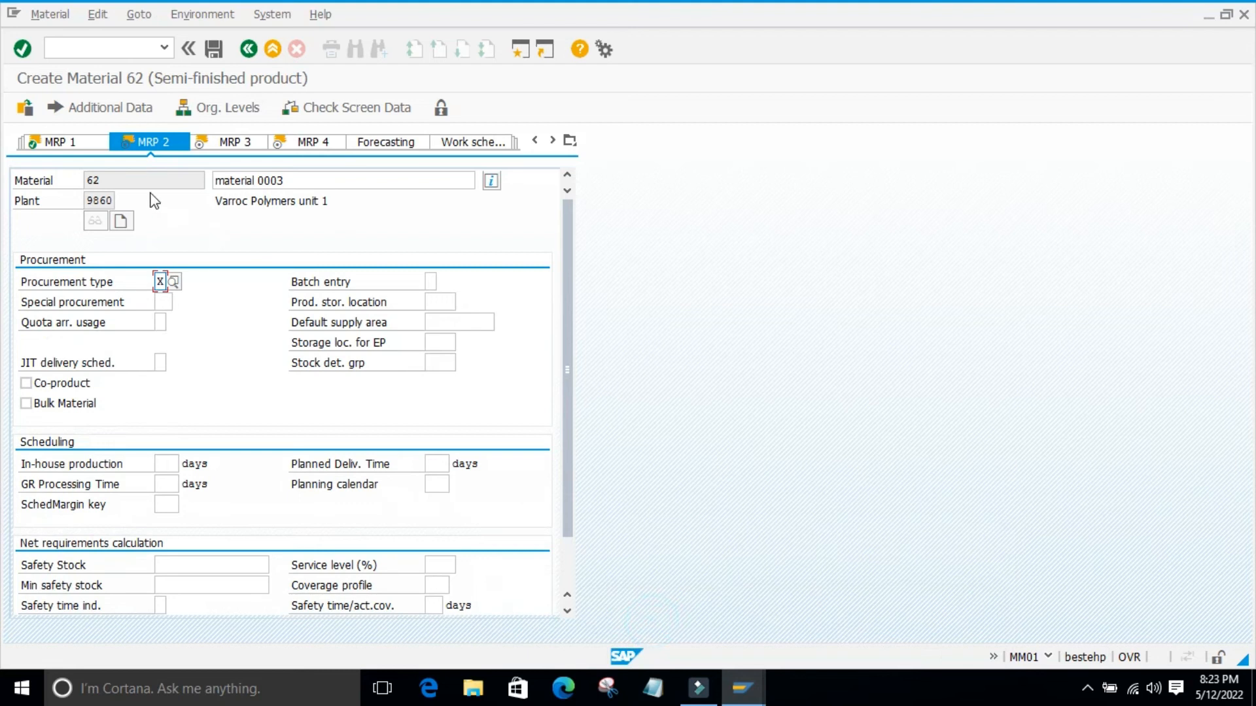
{"action": "double_click", "coordinate": [160, 281]}
{"action": "scroll", "coordinate": [217, 293], "scroll_direction": "down", "scroll_amount": 1}
{"action": "scroll", "coordinate": [205, 303], "scroll_direction": "up", "scroll_amount": 1}
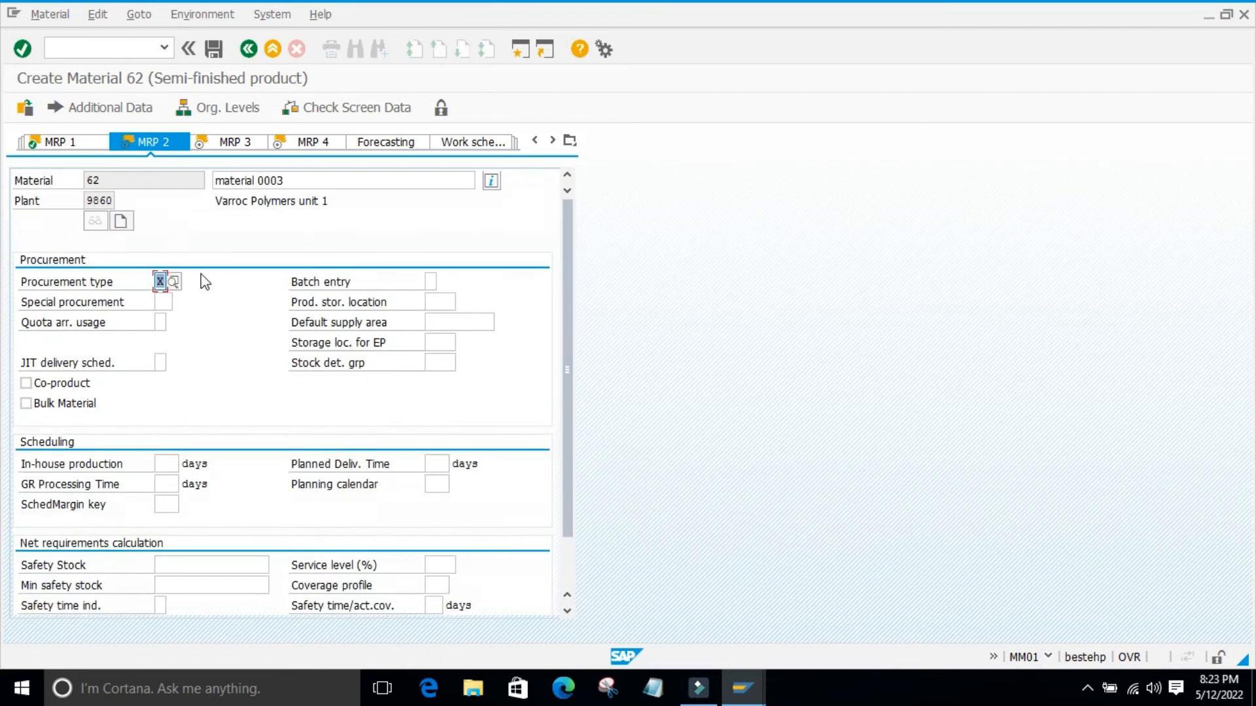
Advance the semi-finished material from MRP 2 through the remaining MRP and plant data/storage views to Accounting 1.
{"action": "left_click", "coordinate": [208, 320]}
{"action": "key", "text": "Return"}
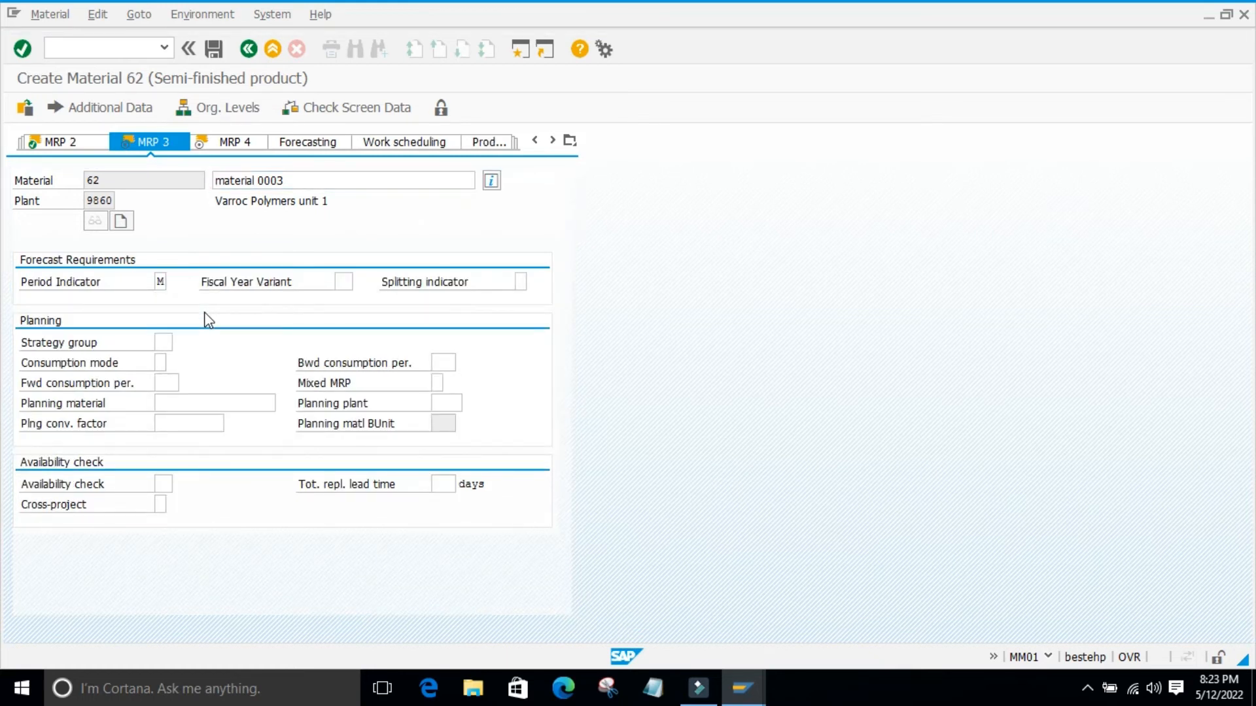
{"action": "key", "text": "Return"}
{"action": "key", "text": "Return"}
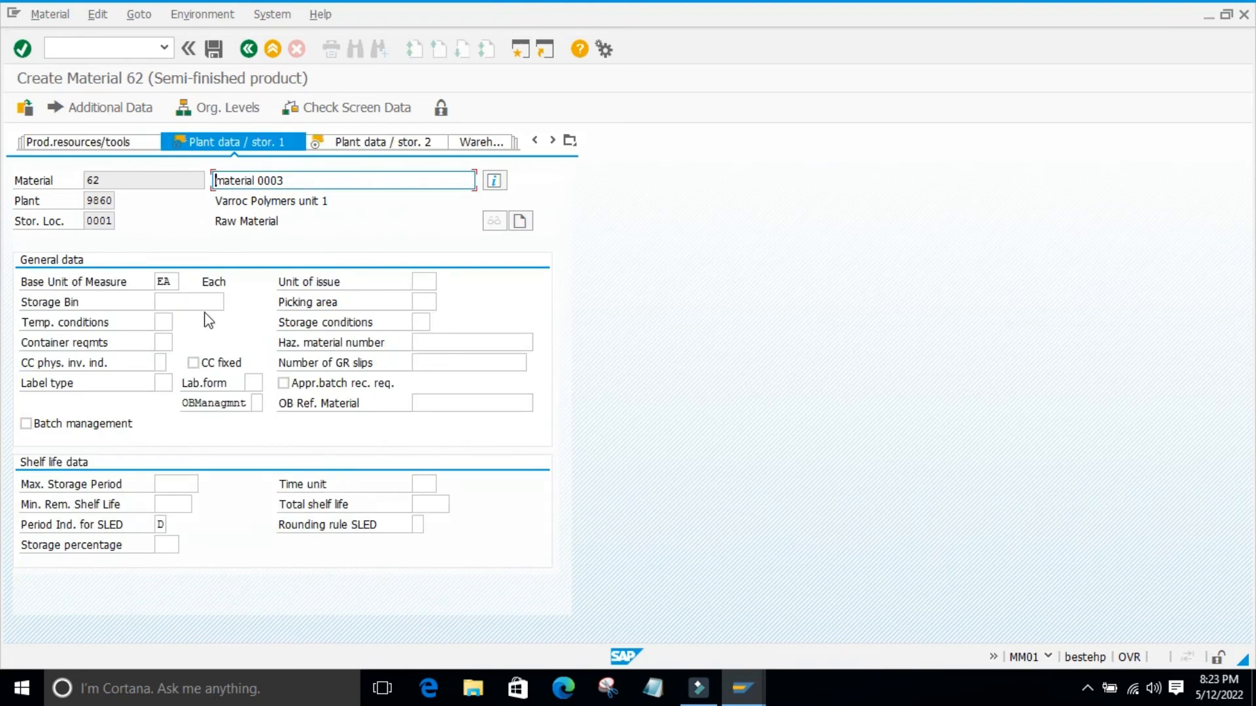
{"action": "key", "text": "Return"}
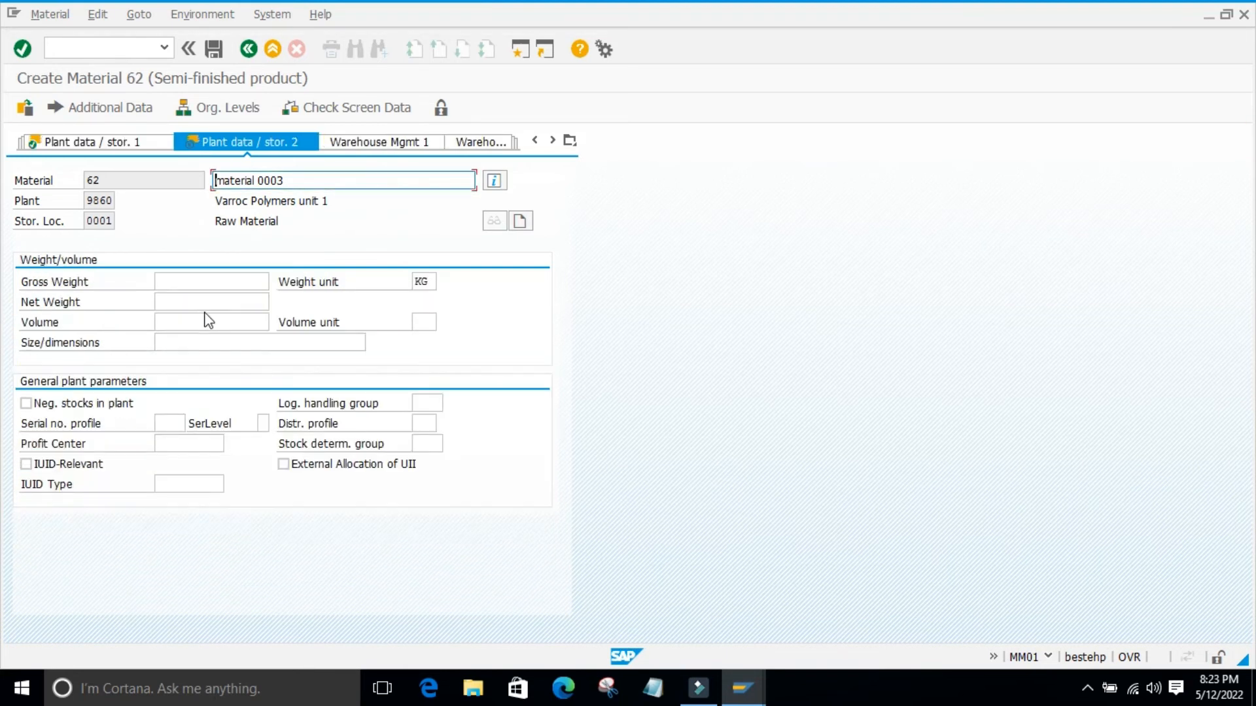
{"action": "key", "text": "Return"}
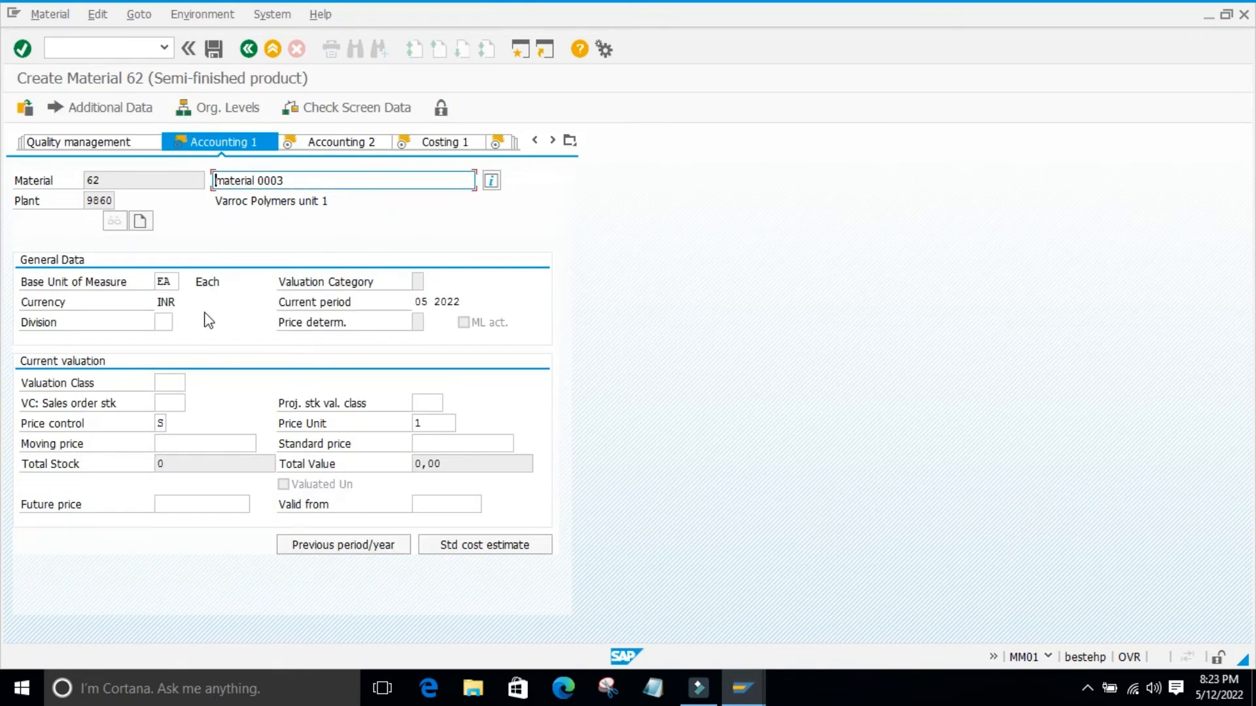
Set the semi-finished material's valuation class to 7900 (Semifinished products) in Accounting 1.
{"action": "left_click", "coordinate": [168, 383]}
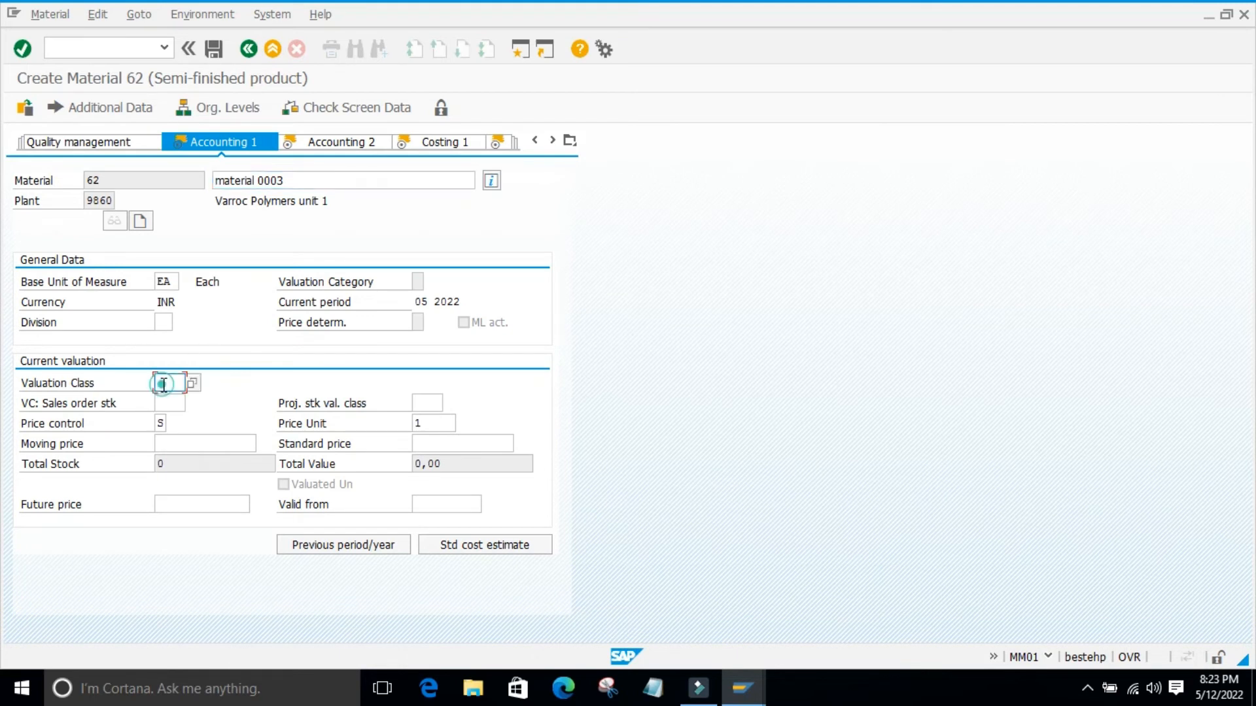
{"action": "left_click", "coordinate": [192, 383]}
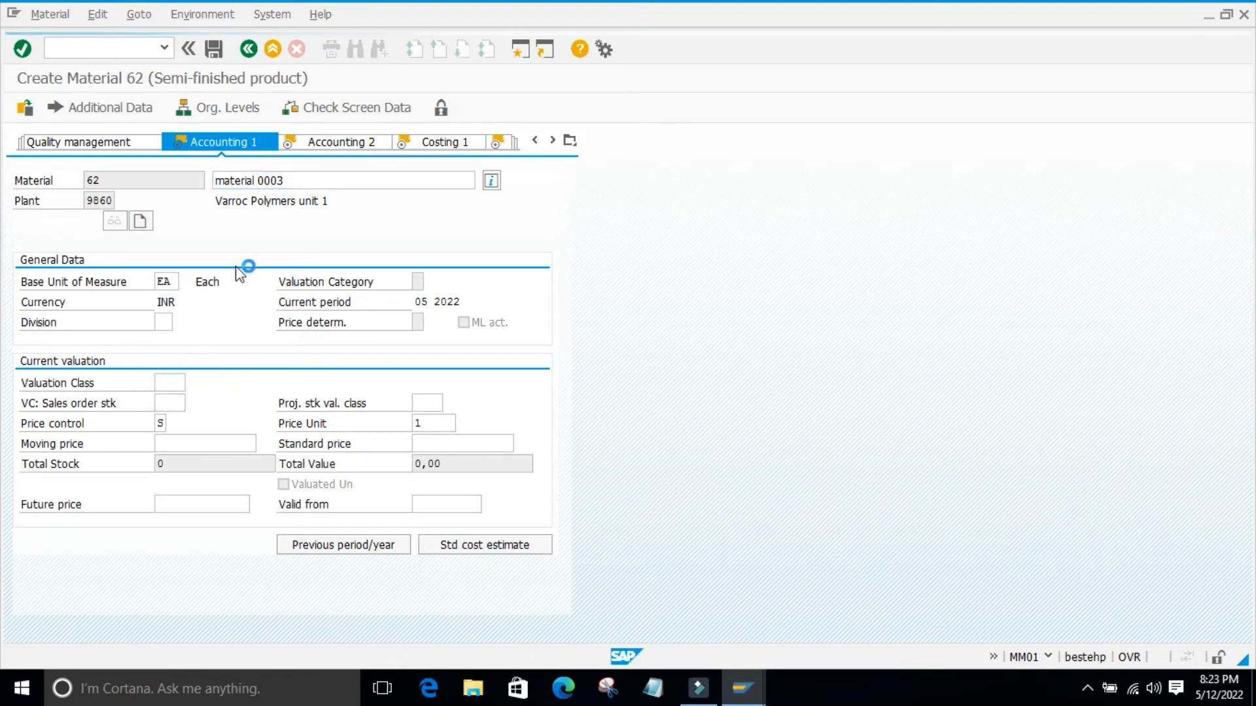
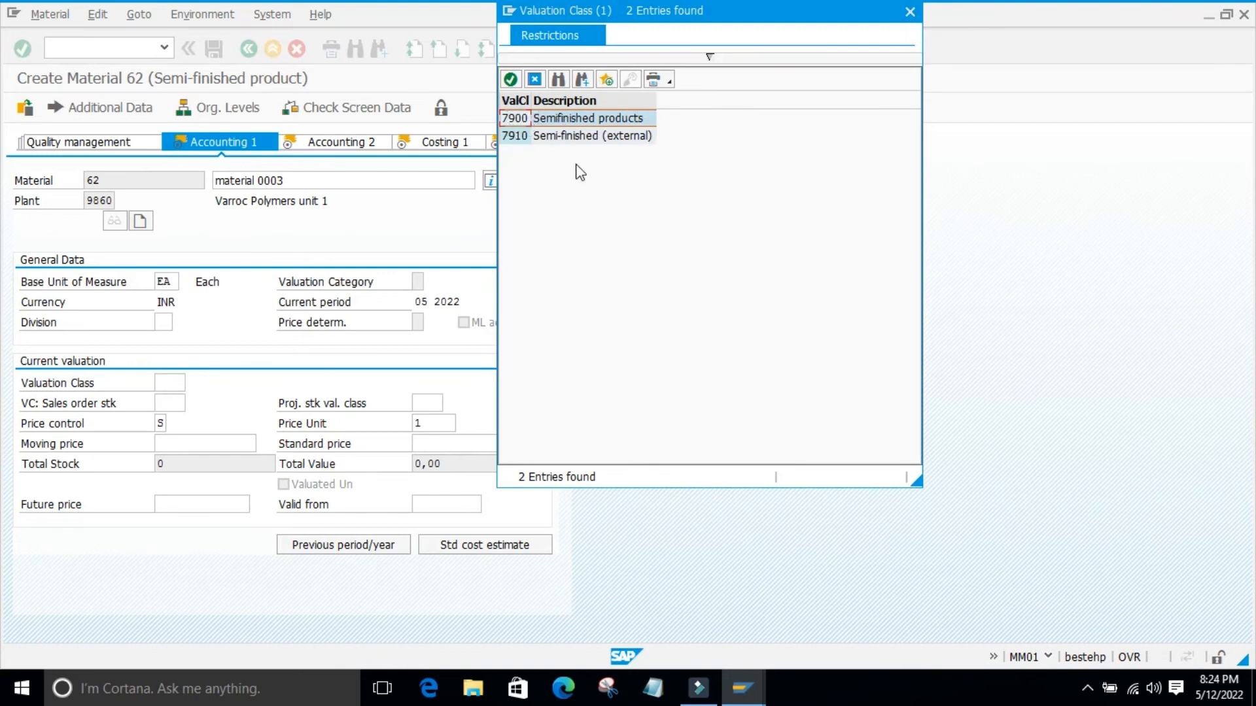
{"action": "left_click", "coordinate": [511, 80]}
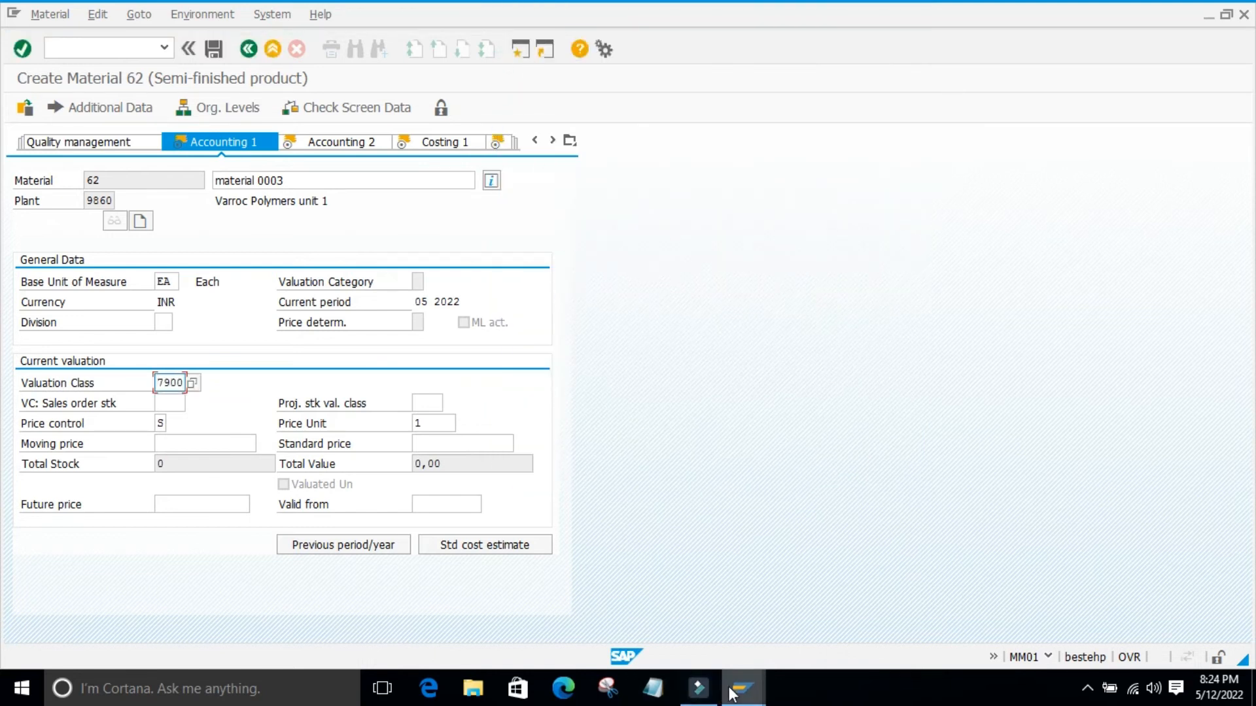
Return to the raw material's session, fill in the required planned delivery time in MRP 2, and proceed to MRP 3.
{"action": "mouse_move", "coordinate": [733, 693]}
{"action": "left_click", "coordinate": [837, 602]}
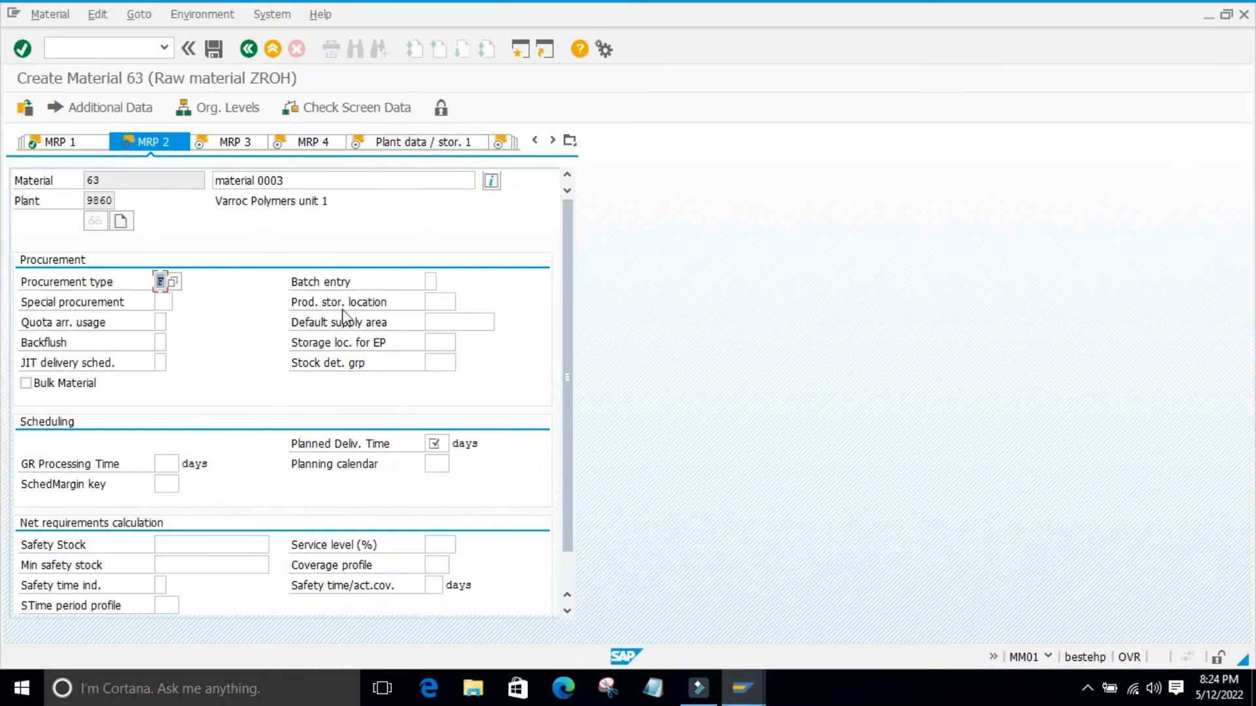
{"action": "key", "text": "Return"}
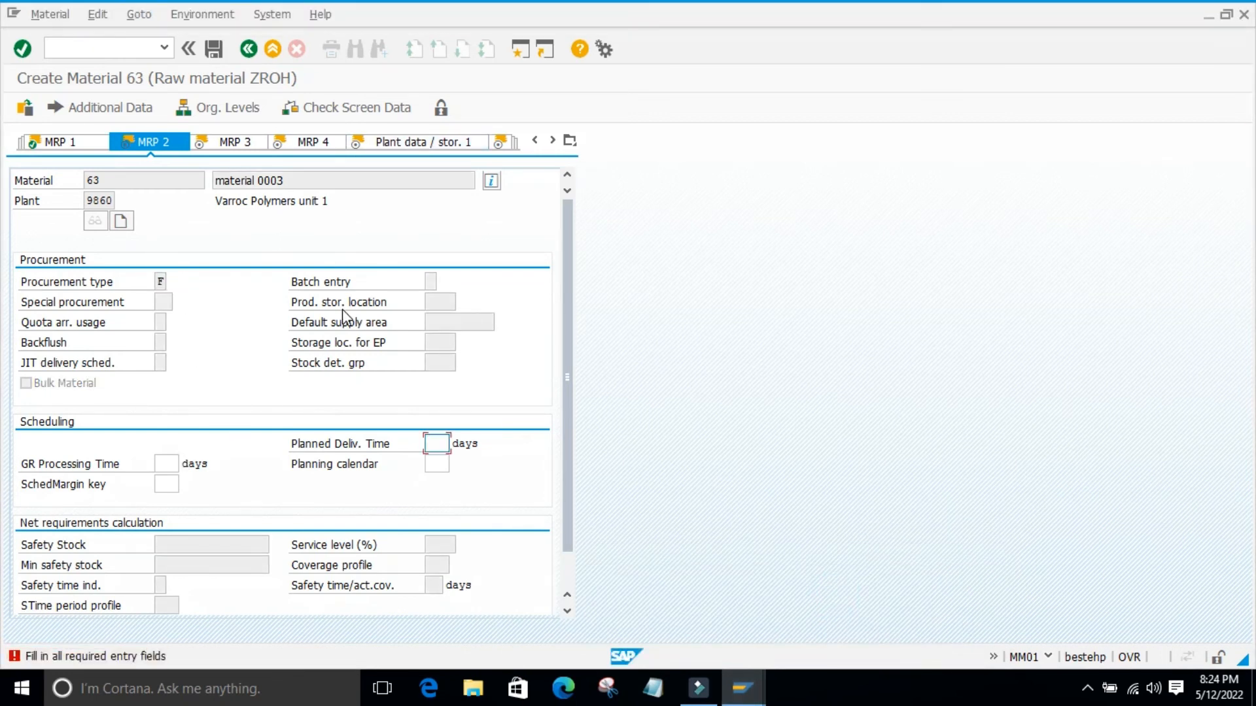
{"action": "key", "text": "Down"}
{"action": "key", "text": "Return"}
{"action": "key", "text": "Return"}
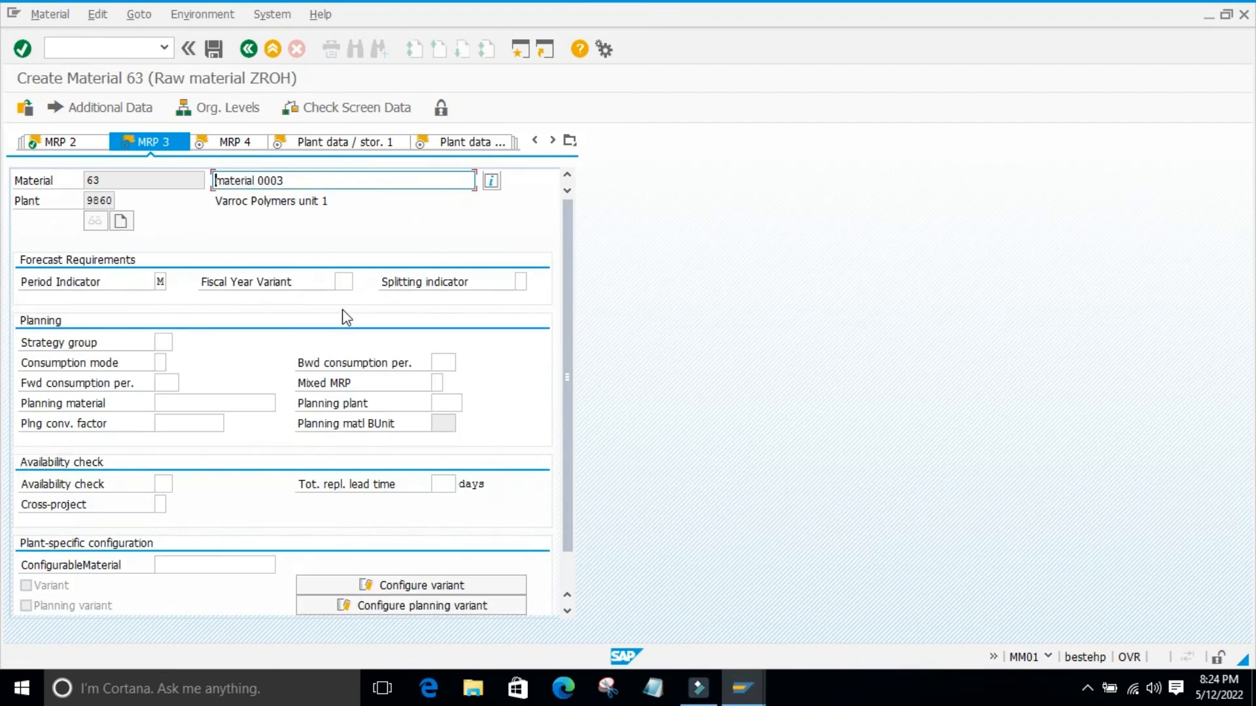
Advance the raw material from MRP 3 through MRP 4 and both plant data/storage views to Accounting 1.
{"action": "key", "text": "Return"}
{"action": "key", "text": "Return"}
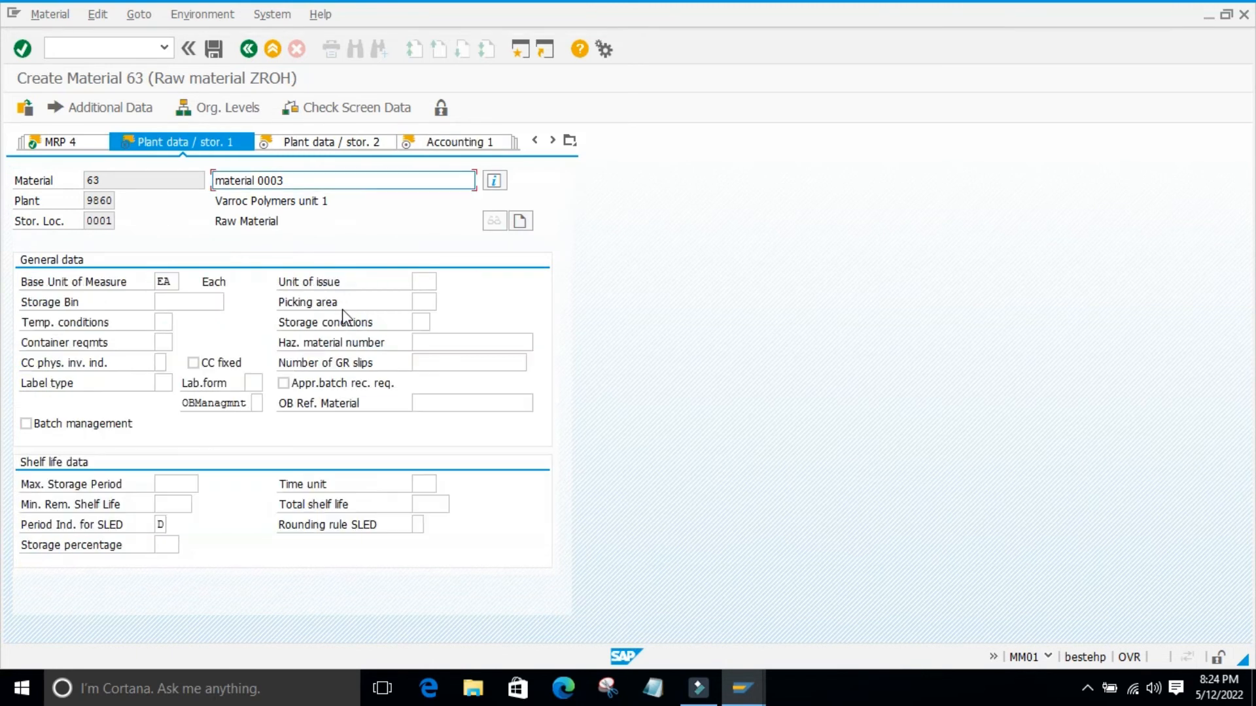
{"action": "key", "text": "Return"}
{"action": "key", "text": "Return"}
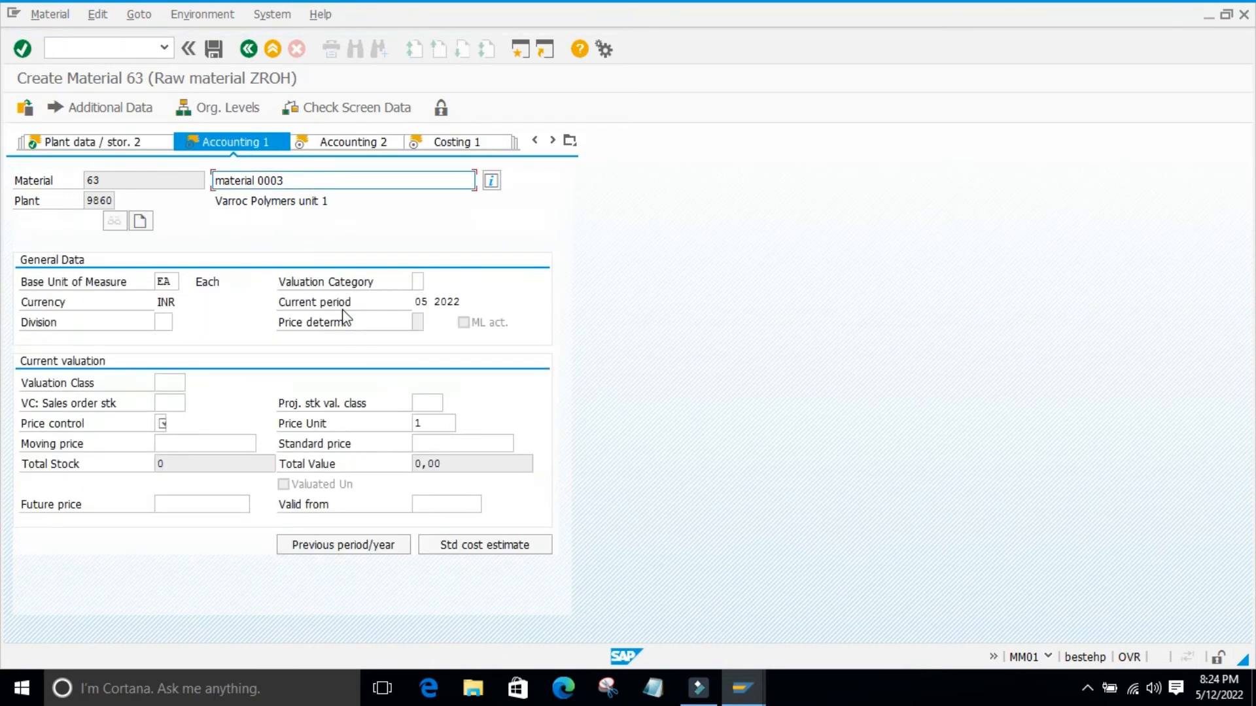
Review the valuation classes available for the raw material in Accounting 1 without choosing one.
{"action": "left_click", "coordinate": [181, 384]}
{"action": "left_click", "coordinate": [190, 382]}
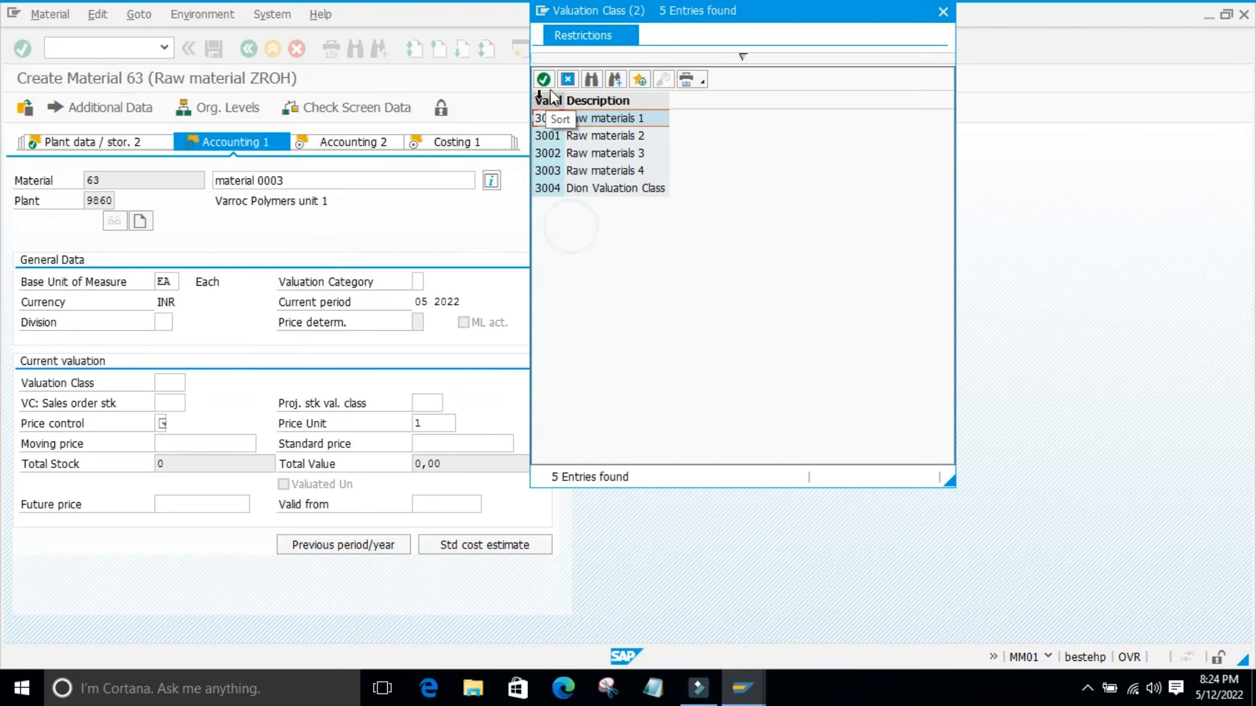
{"action": "left_click", "coordinate": [567, 81]}
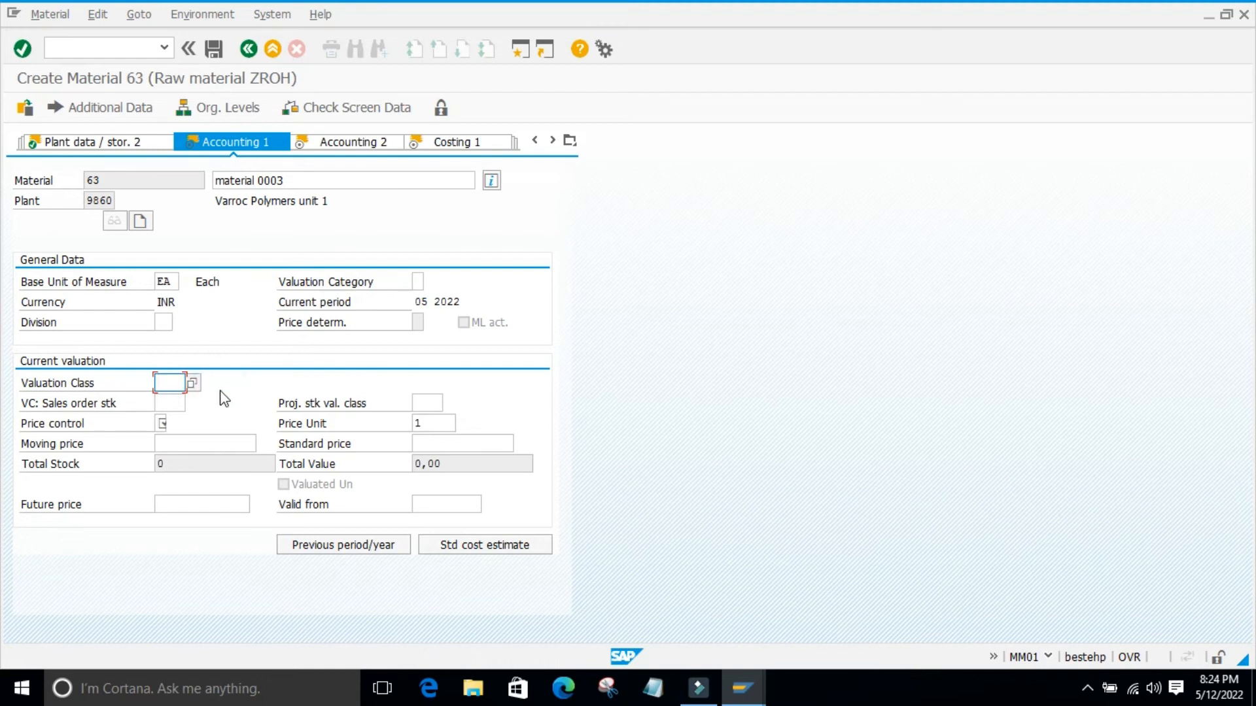
Compare the moving price and standard price fields in the raw material's Accounting 1 with those in the semi-finished material's session.
{"action": "left_click", "coordinate": [171, 444]}
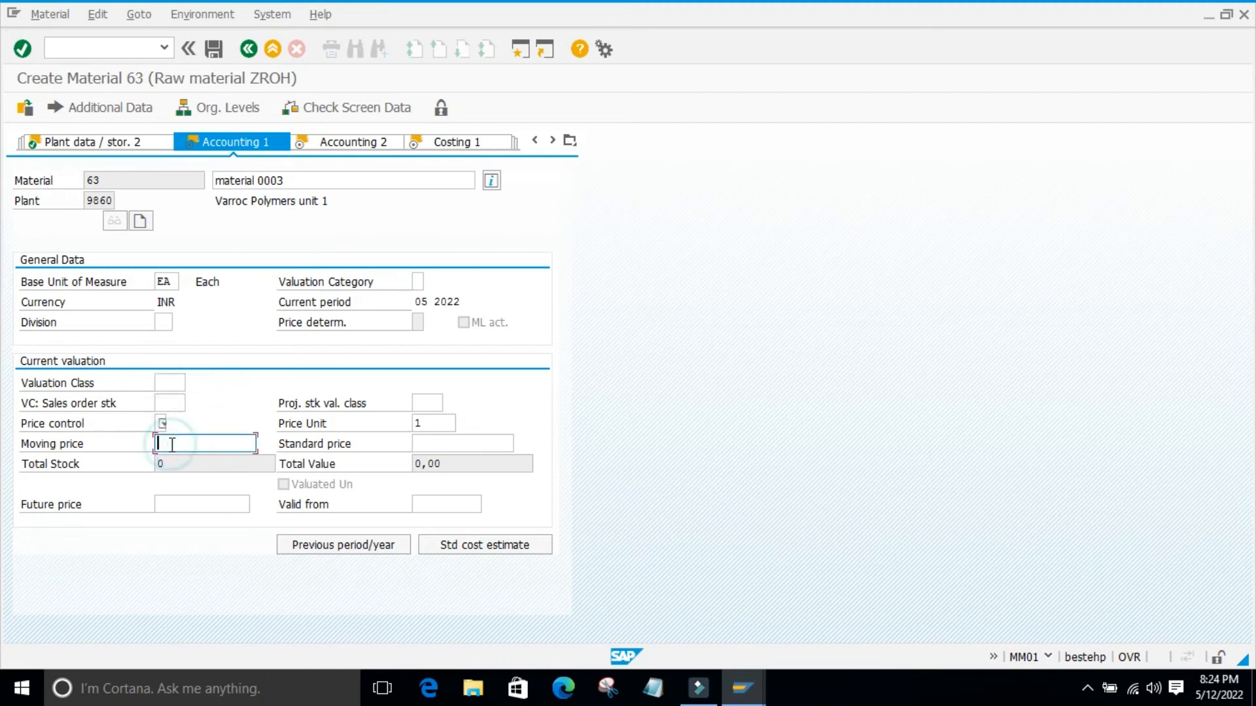
{"action": "left_click", "coordinate": [440, 444]}
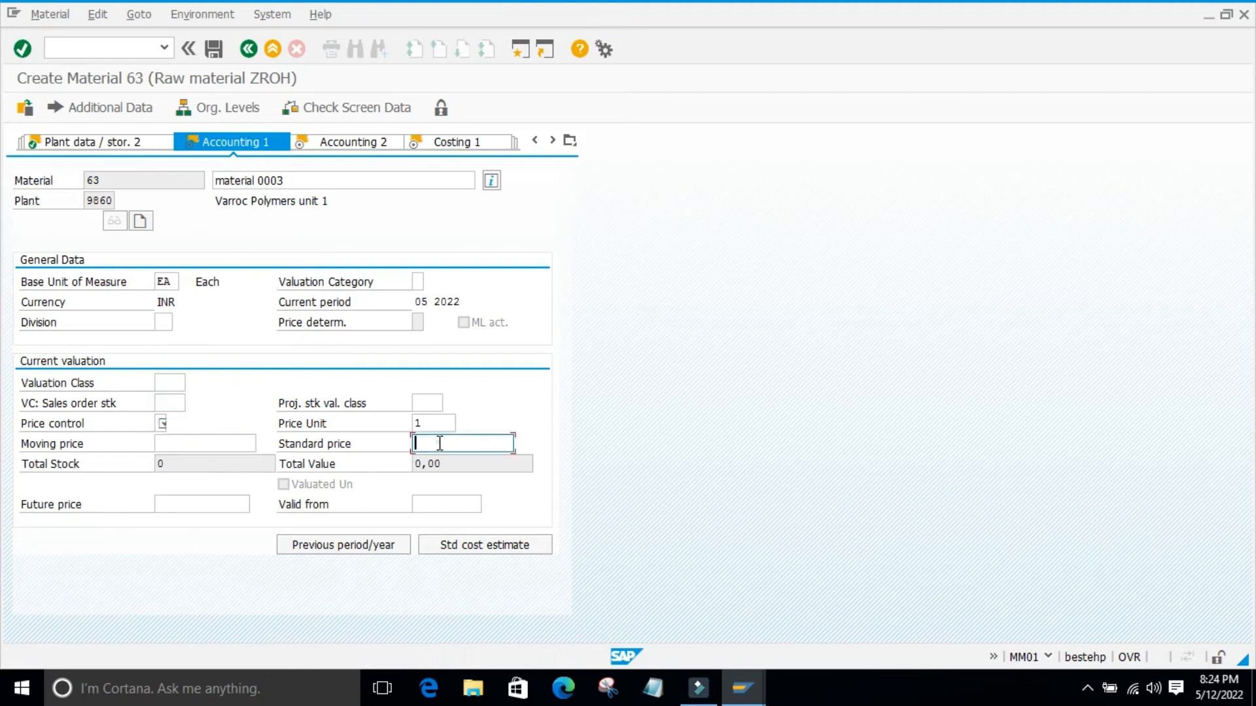
{"action": "left_click", "coordinate": [195, 445]}
{"action": "left_click", "coordinate": [439, 441]}
{"action": "left_click", "coordinate": [742, 688]}
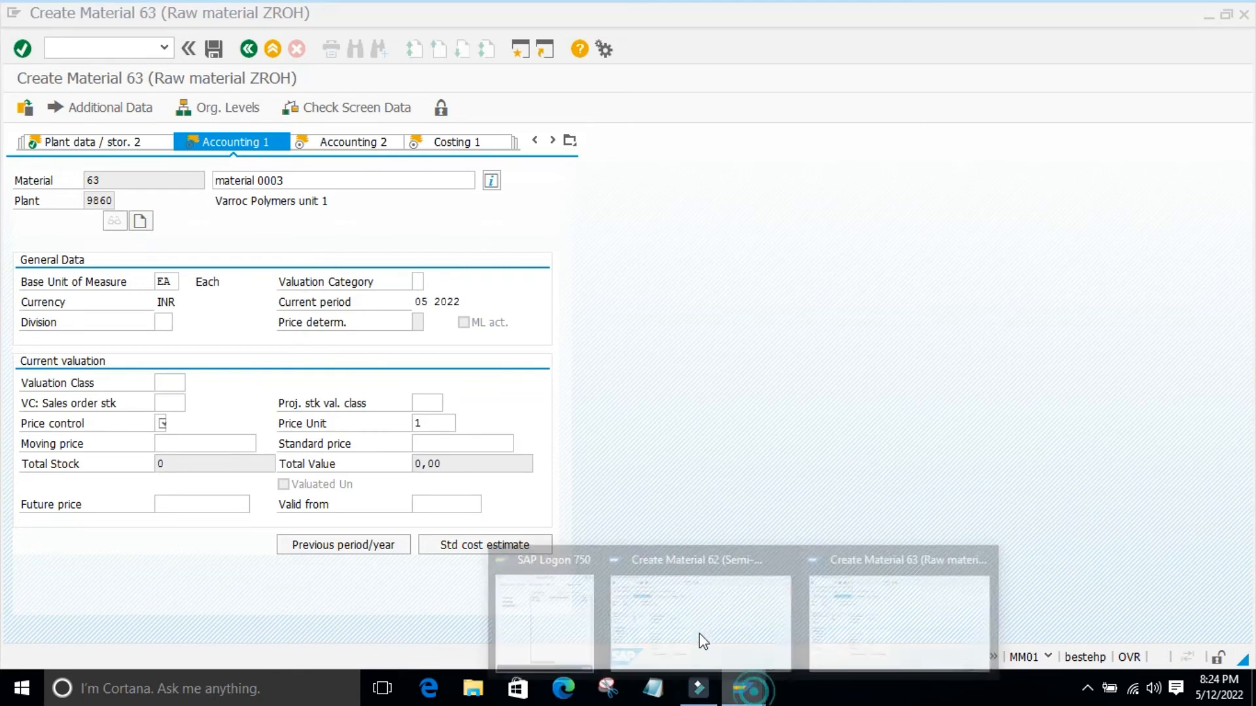
{"action": "left_click", "coordinate": [641, 607]}
{"action": "left_click", "coordinate": [169, 442]}
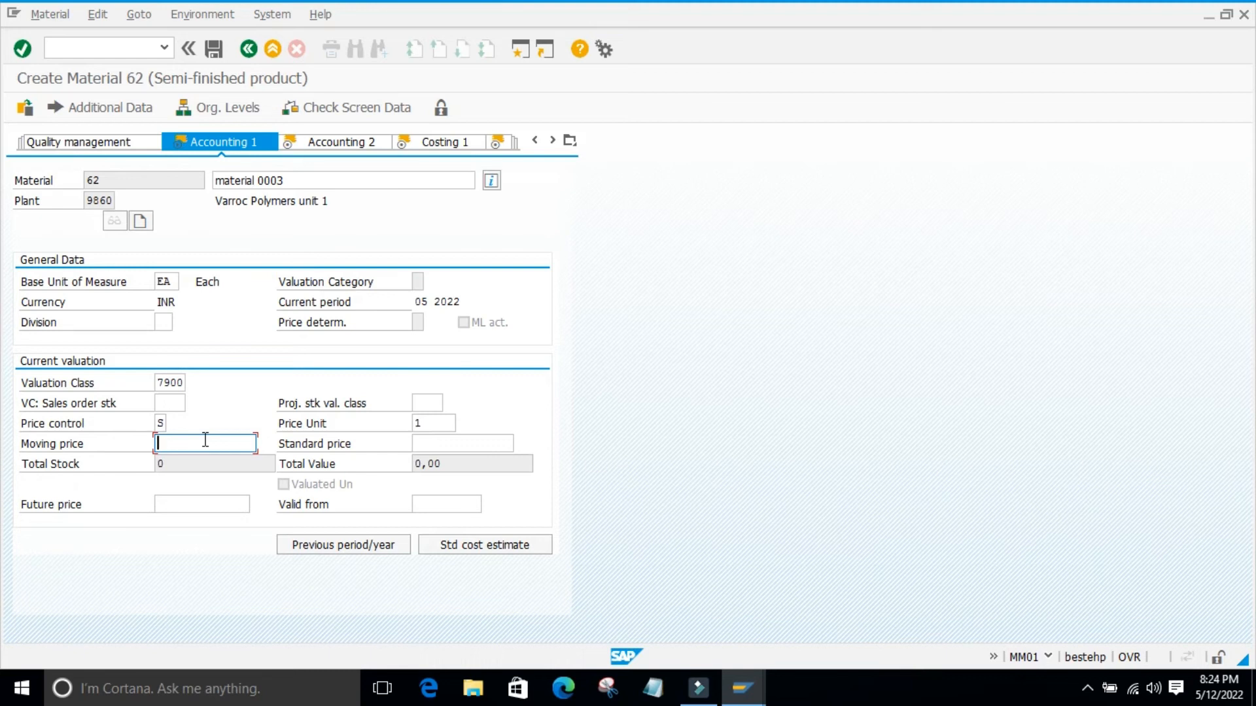
Restart material creation with MM01, choose material type FERT Finished product, and bring up the view selection.
{"action": "left_click", "coordinate": [746, 392]}
{"action": "left_click", "coordinate": [78, 49]}
{"action": "key", "text": "Return"}
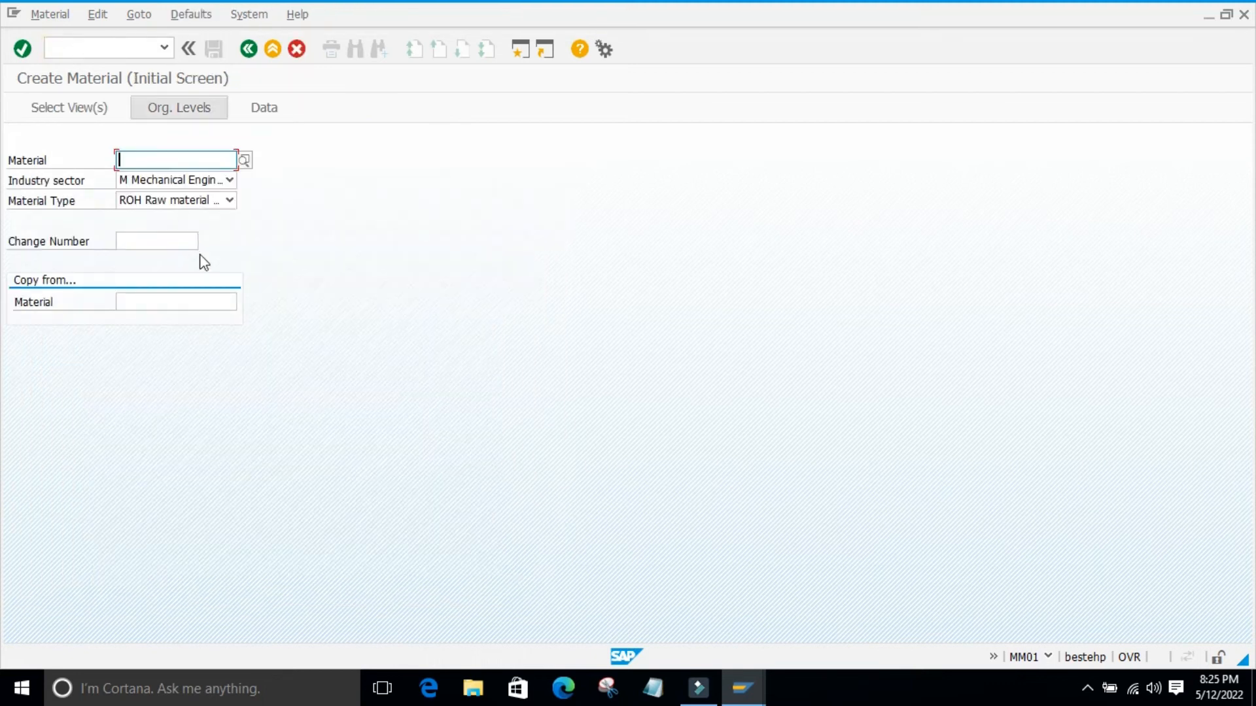
{"action": "left_click", "coordinate": [230, 201]}
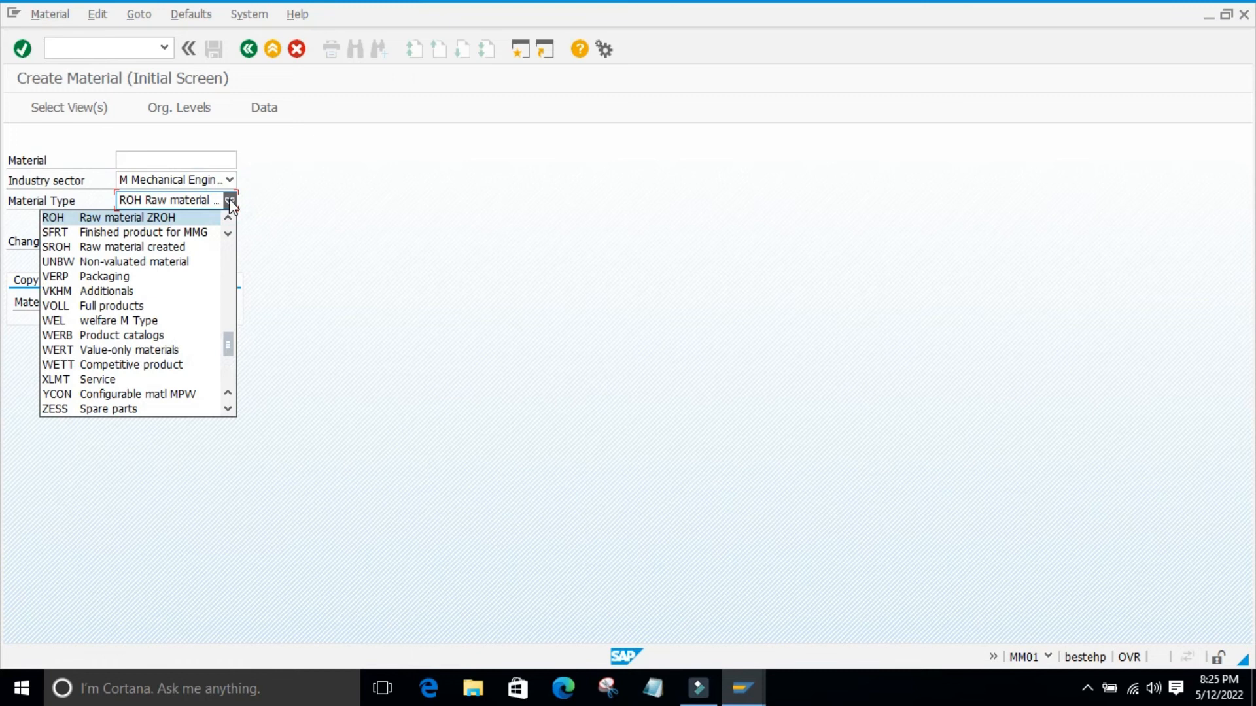
{"action": "key", "text": "f"}
{"action": "left_click", "coordinate": [153, 221]}
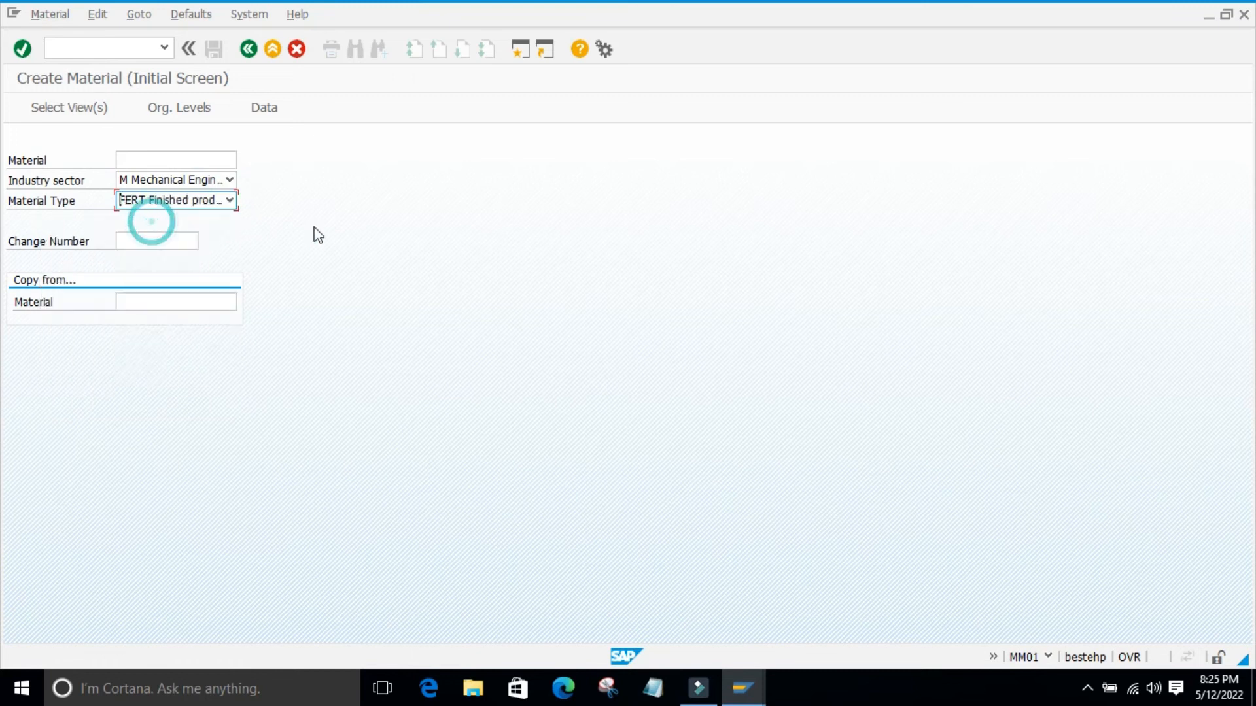
{"action": "key", "text": "Return"}
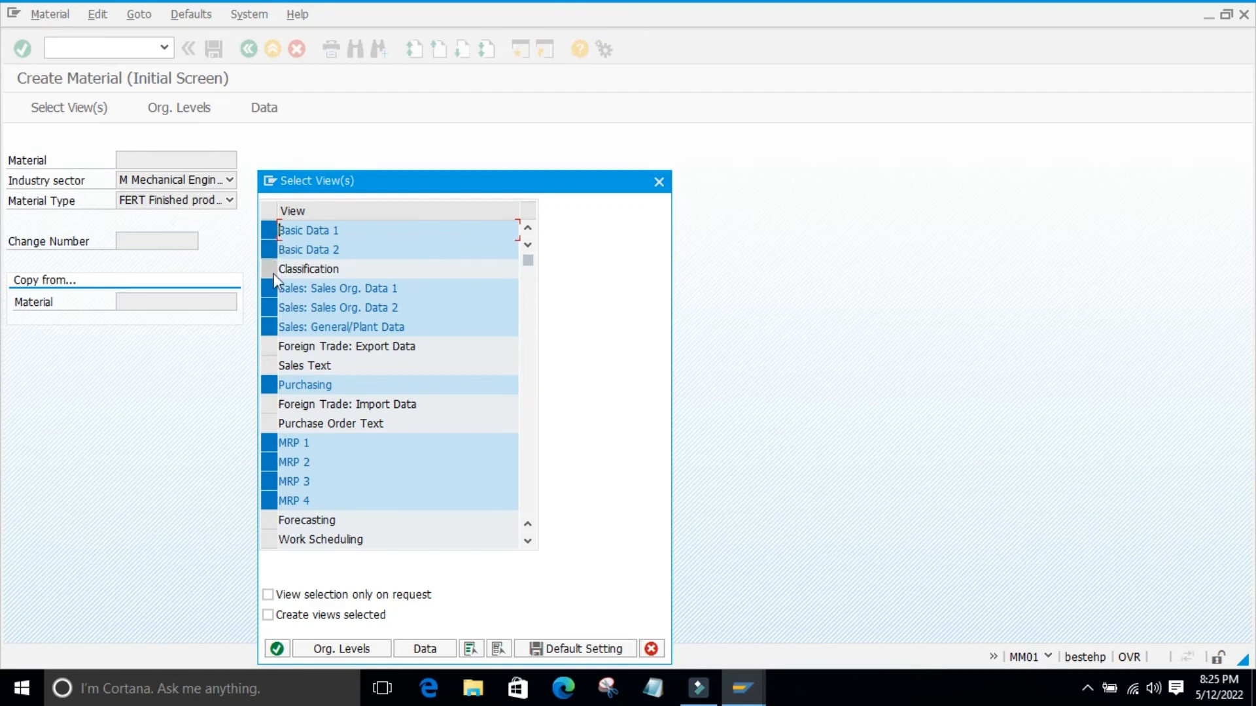
Add the MRS and Compliance / Basic Materials views to the selection, and accept plant 9860 with storage location 0001.
{"action": "scroll", "coordinate": [276, 318], "scroll_direction": "down", "scroll_amount": 1}
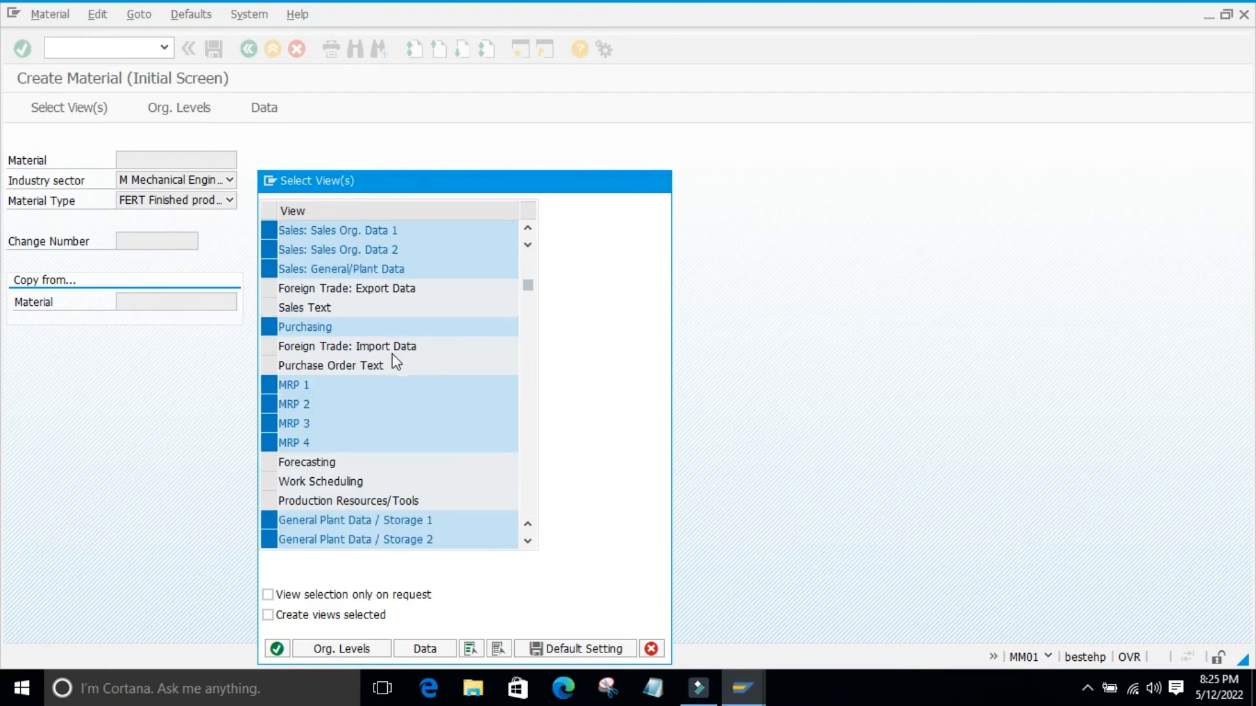
{"action": "scroll", "coordinate": [392, 353], "scroll_direction": "down", "scroll_amount": 1}
{"action": "scroll", "coordinate": [333, 443], "scroll_direction": "down", "scroll_amount": 1}
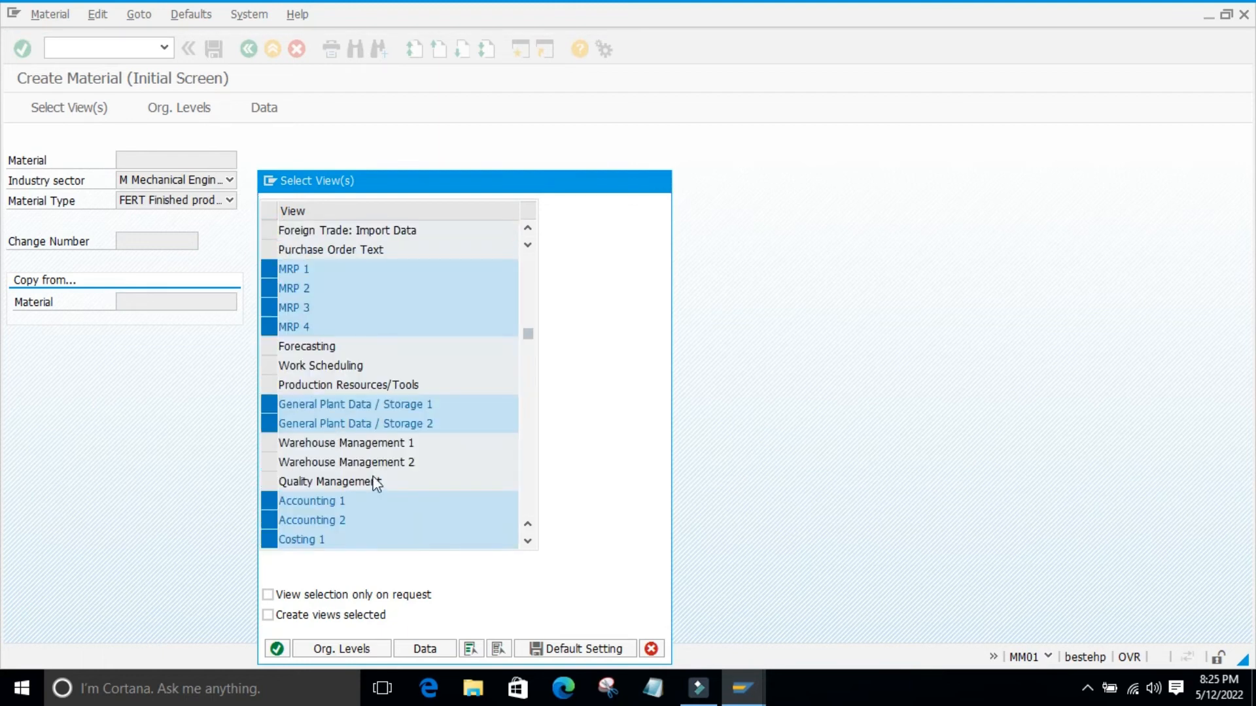
{"action": "scroll", "coordinate": [373, 481], "scroll_direction": "down", "scroll_amount": 2}
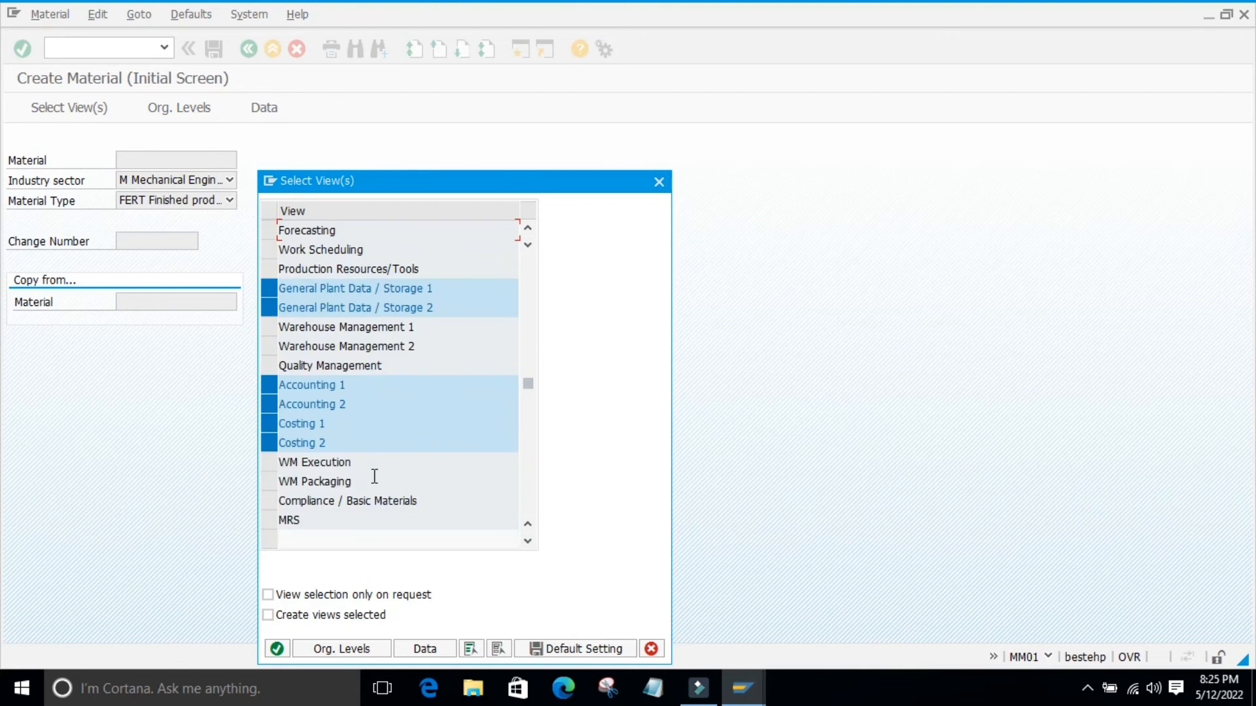
{"action": "left_click", "coordinate": [269, 519]}
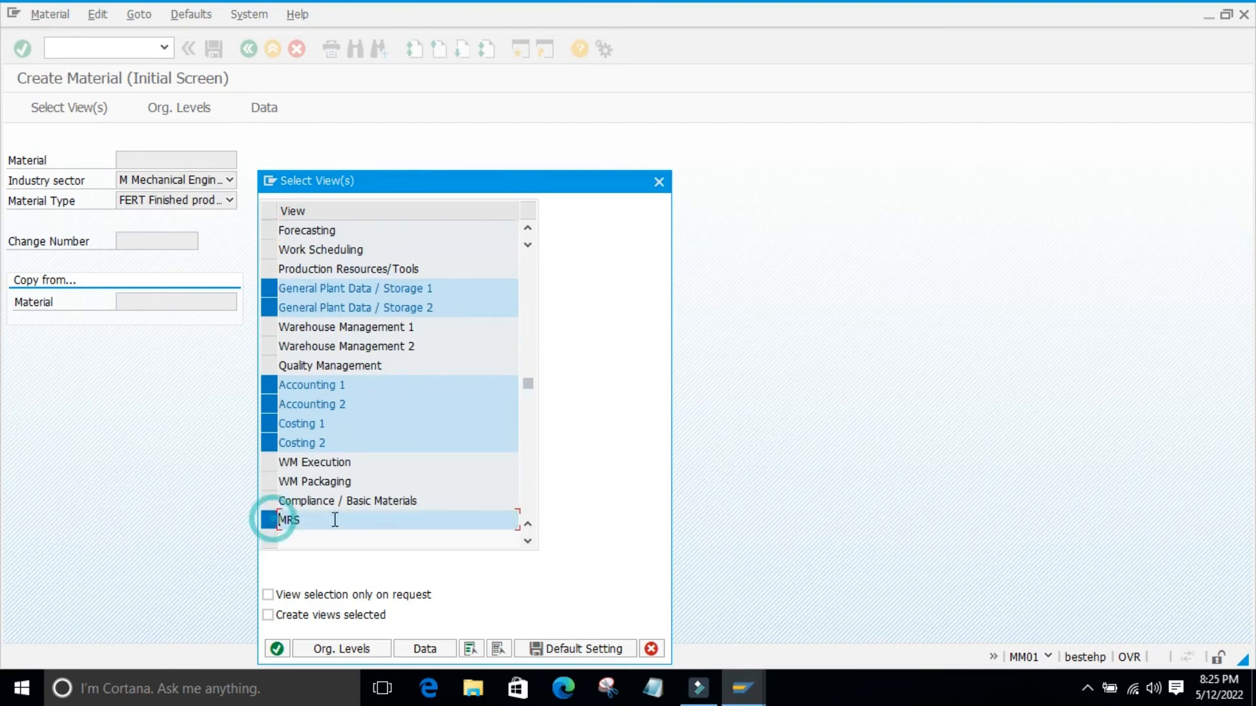
{"action": "left_click", "coordinate": [269, 505]}
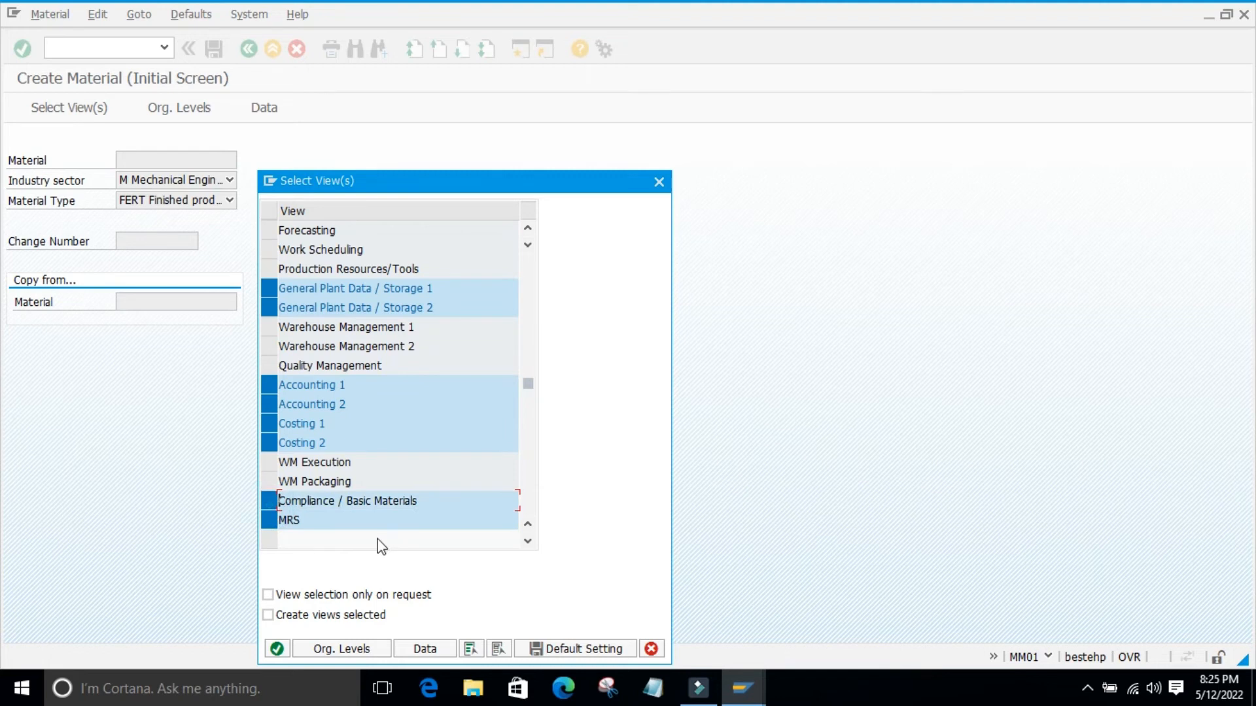
{"action": "left_click", "coordinate": [276, 649]}
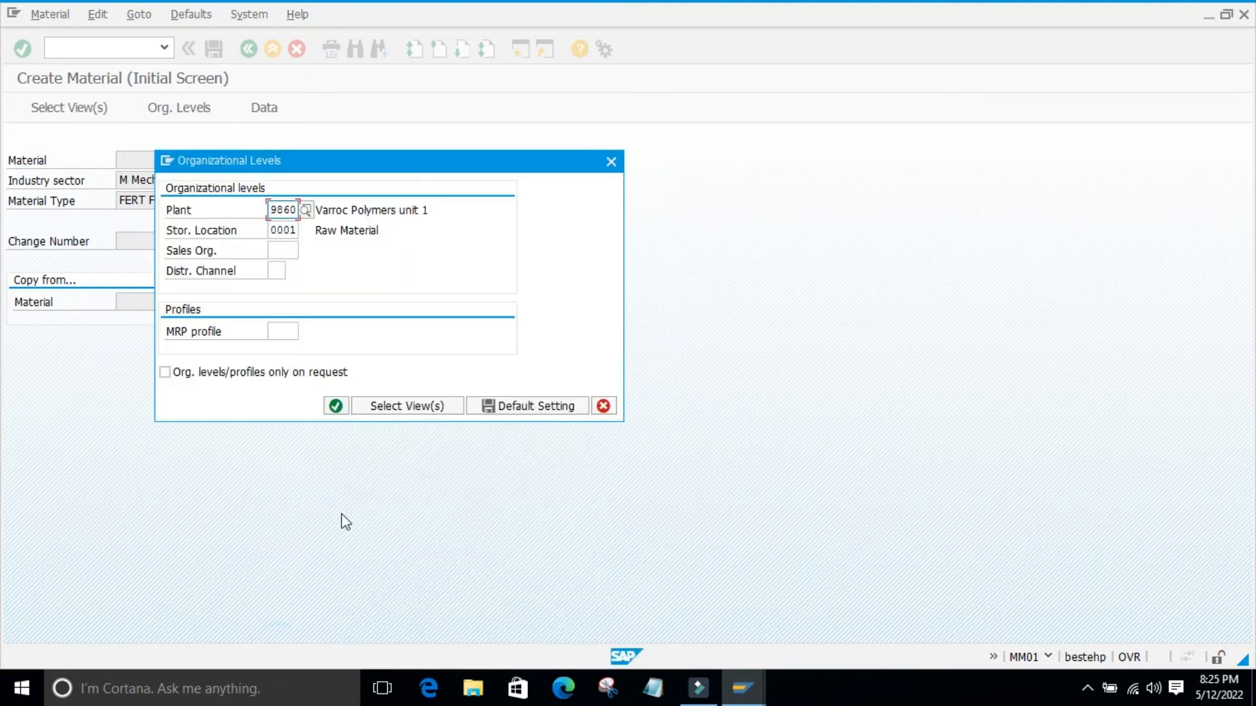
{"action": "left_click", "coordinate": [353, 527]}
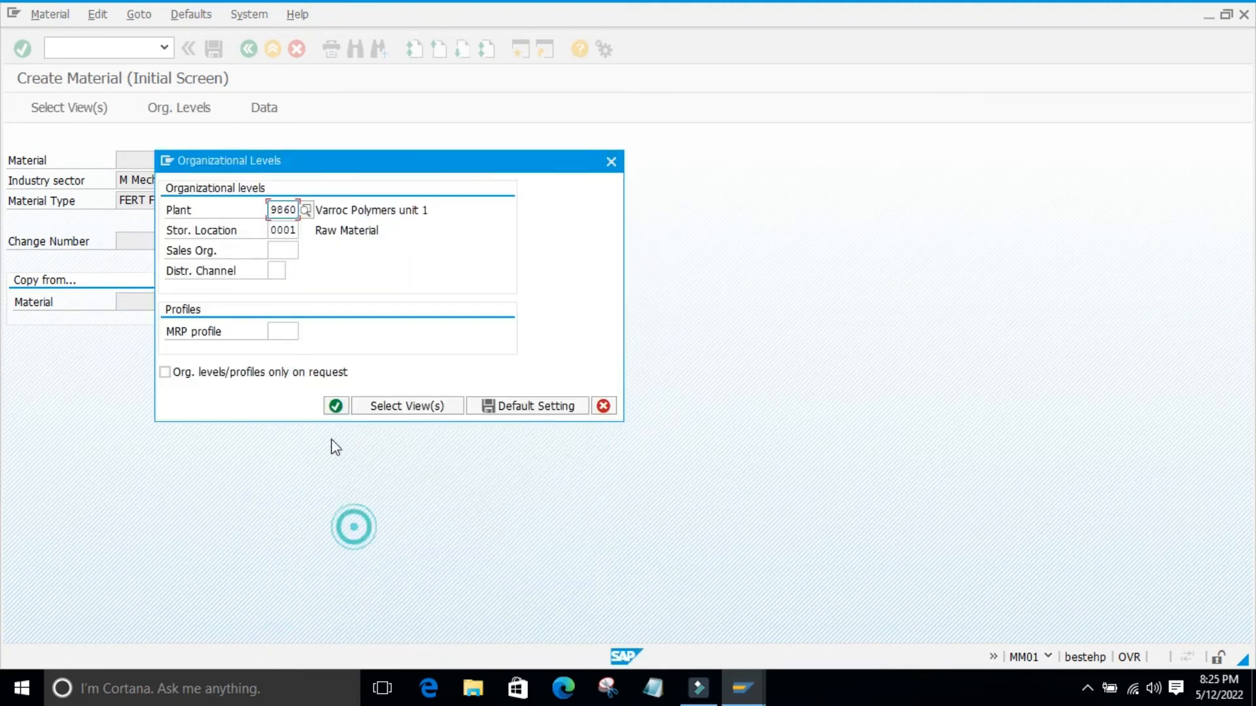
{"action": "left_click", "coordinate": [337, 406]}
Fill in Basic data 1 with description material 0003, base unit EA and material group 01004, and proceed to the first sales view.
{"action": "key", "text": "BackSpace"}
{"action": "left_click", "coordinate": [256, 197]}
{"action": "left_click", "coordinate": [169, 261]}
{"action": "left_click", "coordinate": [168, 282]}
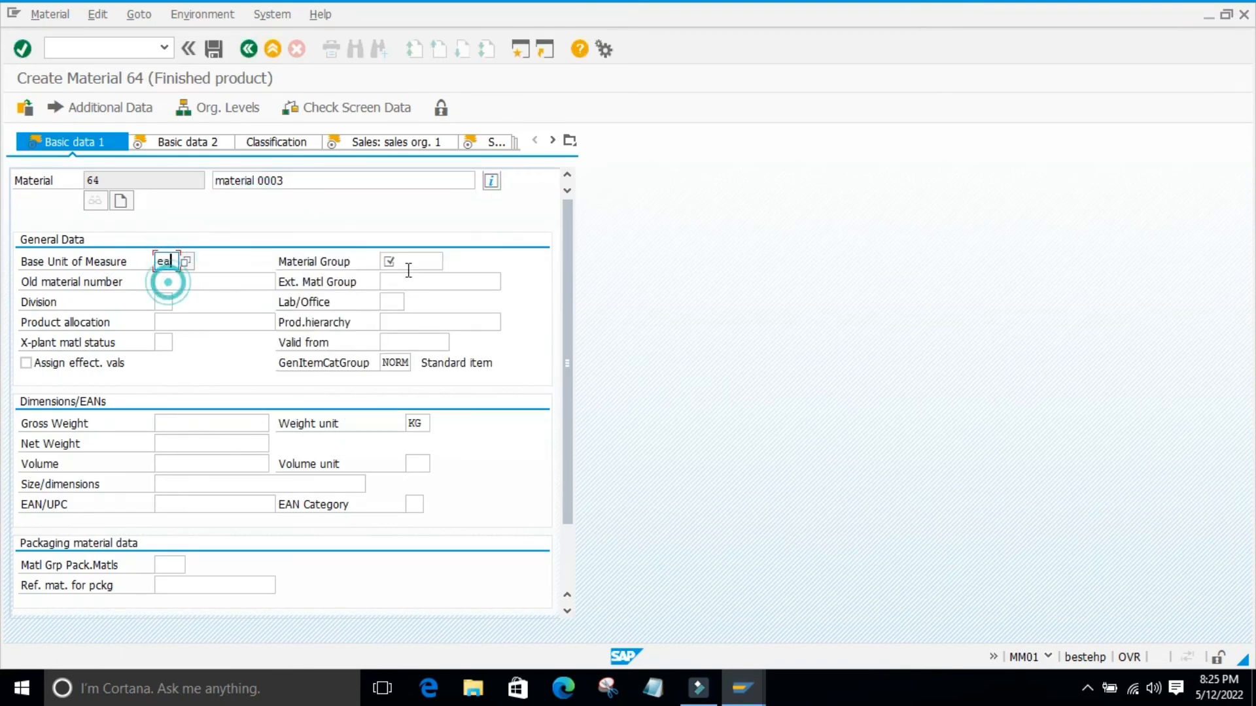
{"action": "left_click", "coordinate": [425, 262]}
{"action": "left_click", "coordinate": [377, 281]}
{"action": "left_click", "coordinate": [429, 264]}
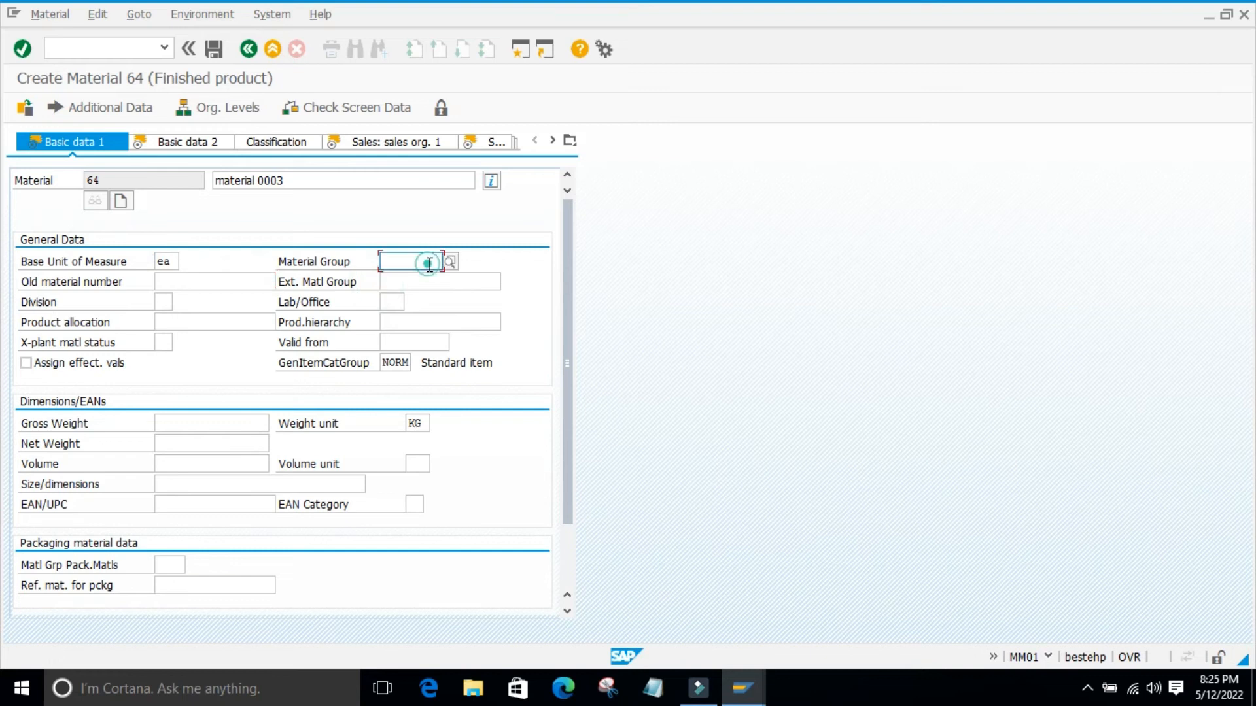
{"action": "left_click", "coordinate": [407, 277]}
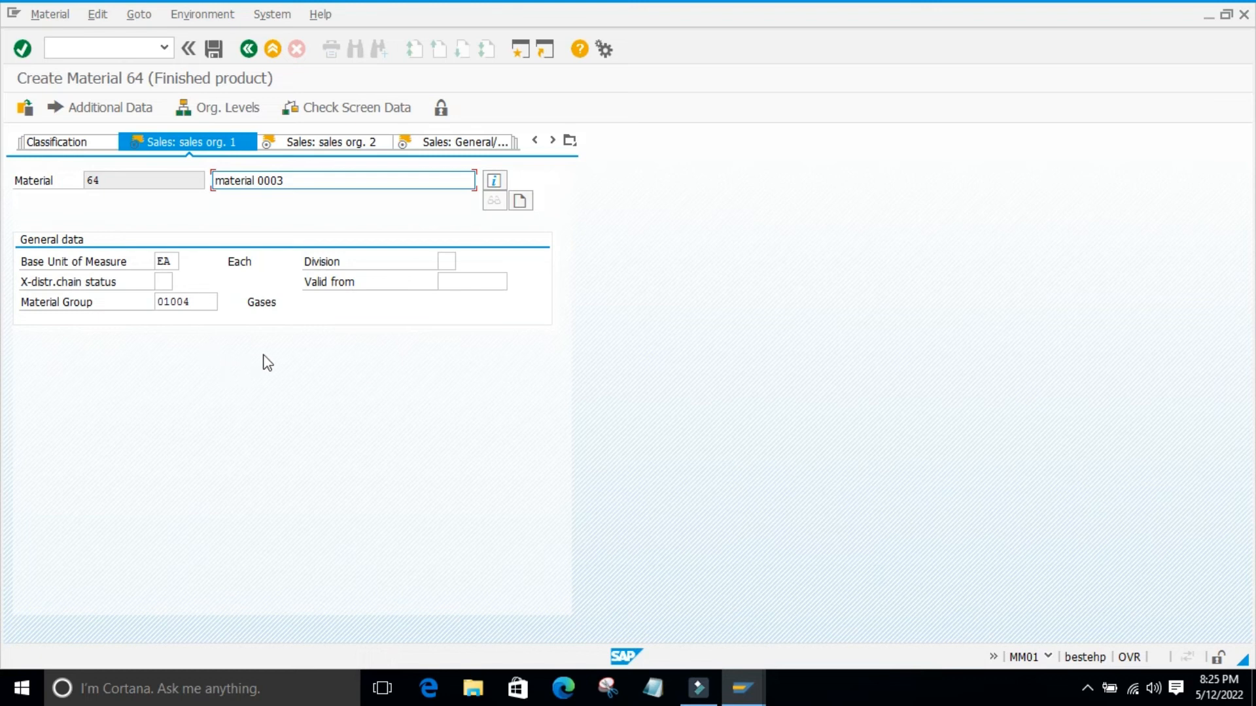
In the finished material's Sales: General/Plant view, set availability check 01, transportation group 0001 and loading group 0001, and proceed to Purchasing.
{"action": "key", "text": "Return"}
{"action": "key", "text": "Return"}
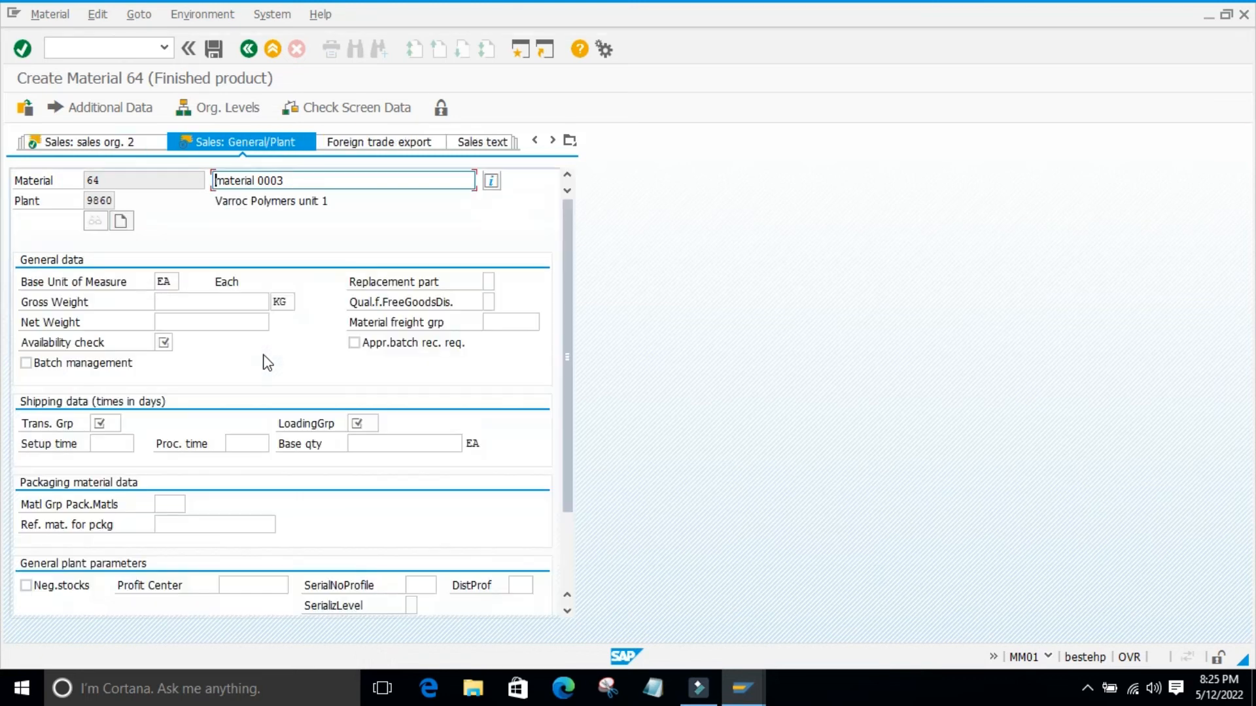
{"action": "left_click", "coordinate": [163, 342]}
{"action": "type", "text": "01"}
{"action": "left_click", "coordinate": [117, 426]}
{"action": "type", "text": "0001"}
{"action": "left_click", "coordinate": [361, 423]}
{"action": "left_click", "coordinate": [364, 441]}
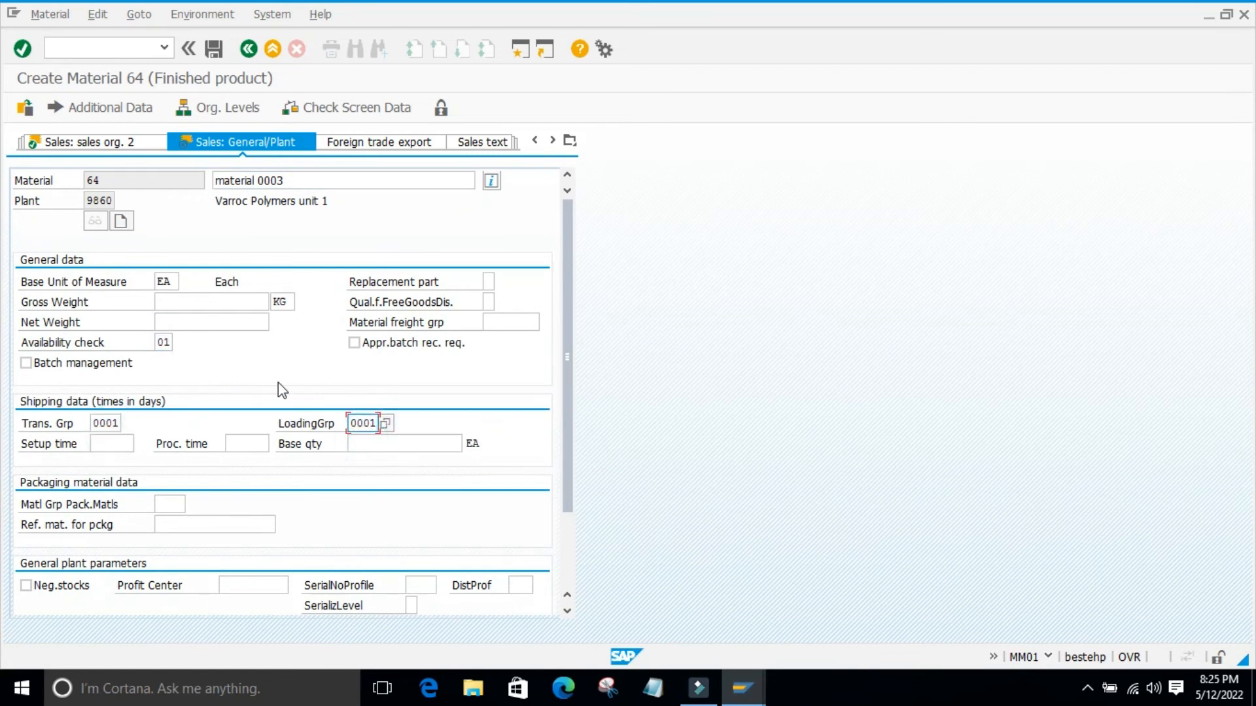
{"action": "key", "text": "Return"}
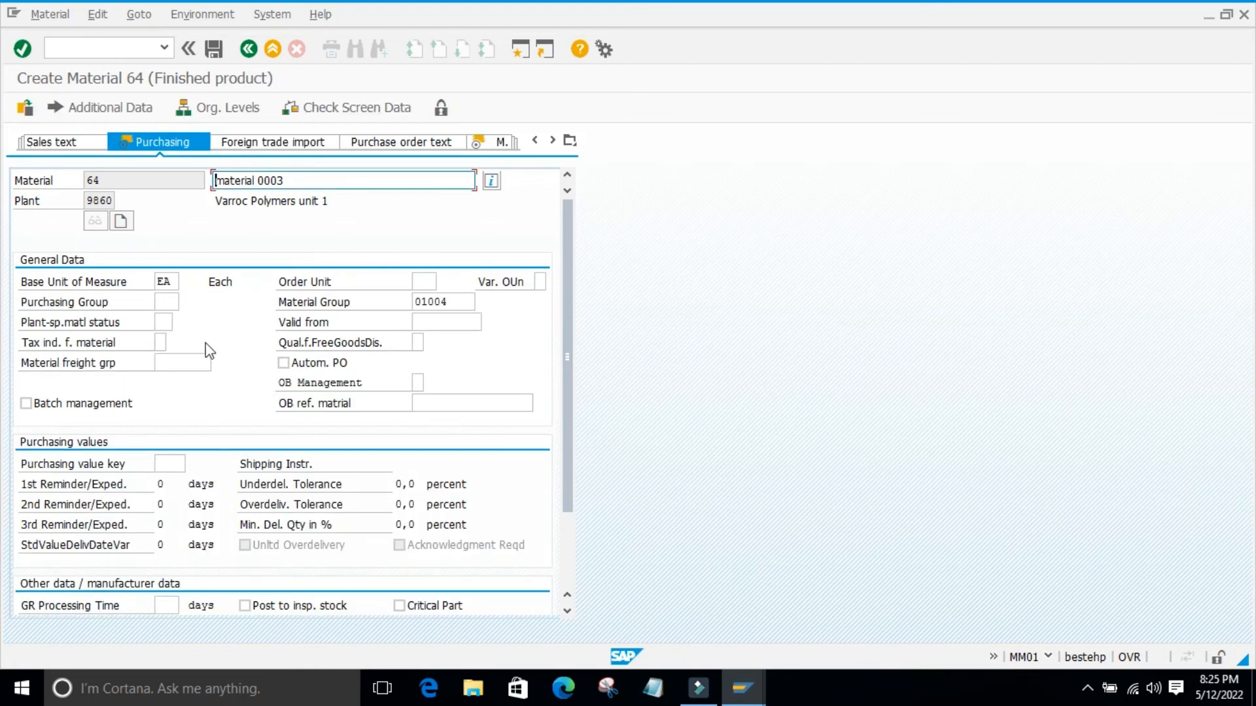
Set the finished material's purchasing group to 001 and its MRP type to ND, and proceed to MRP 2.
{"action": "left_click", "coordinate": [169, 308]}
{"action": "left_click", "coordinate": [169, 320]}
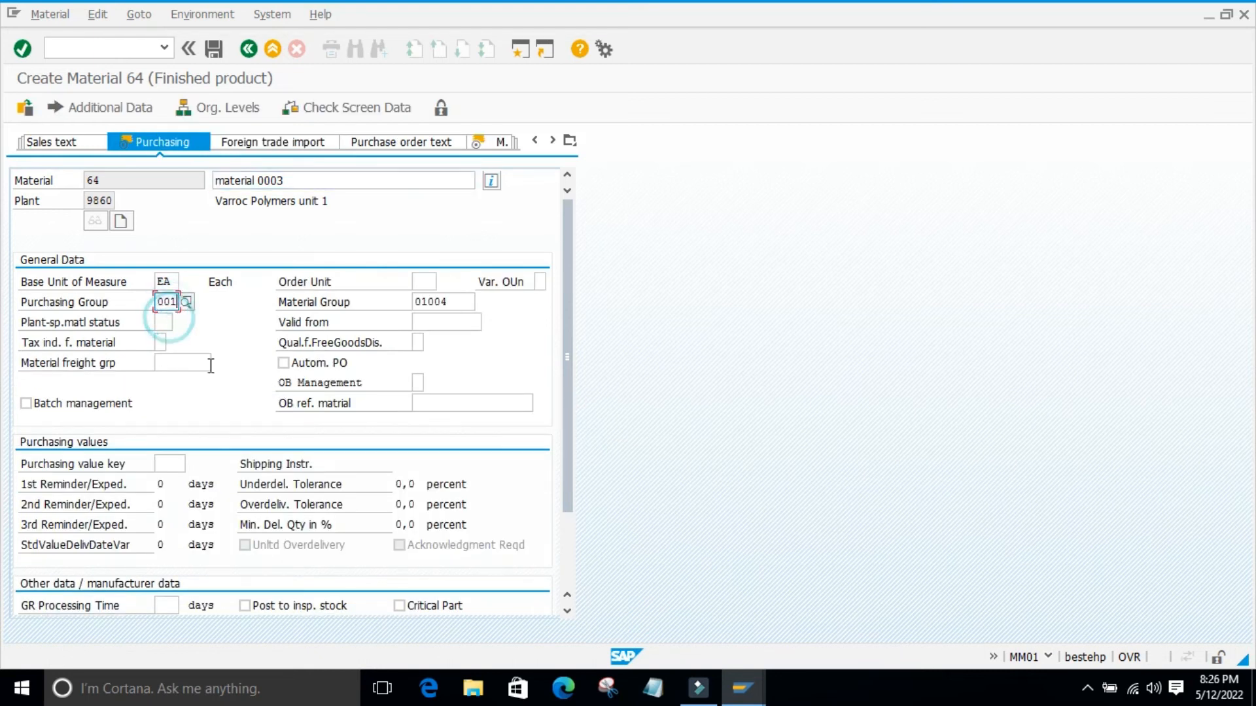
{"action": "key", "text": "Return"}
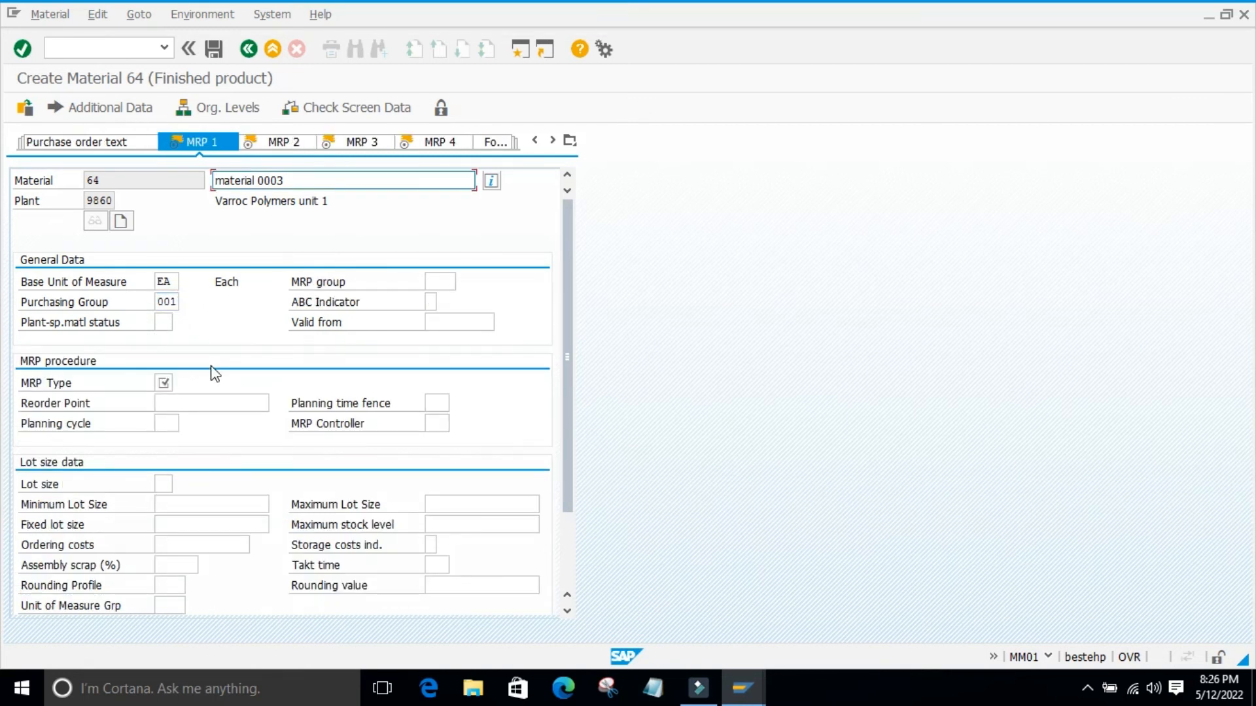
{"action": "left_click", "coordinate": [165, 382]}
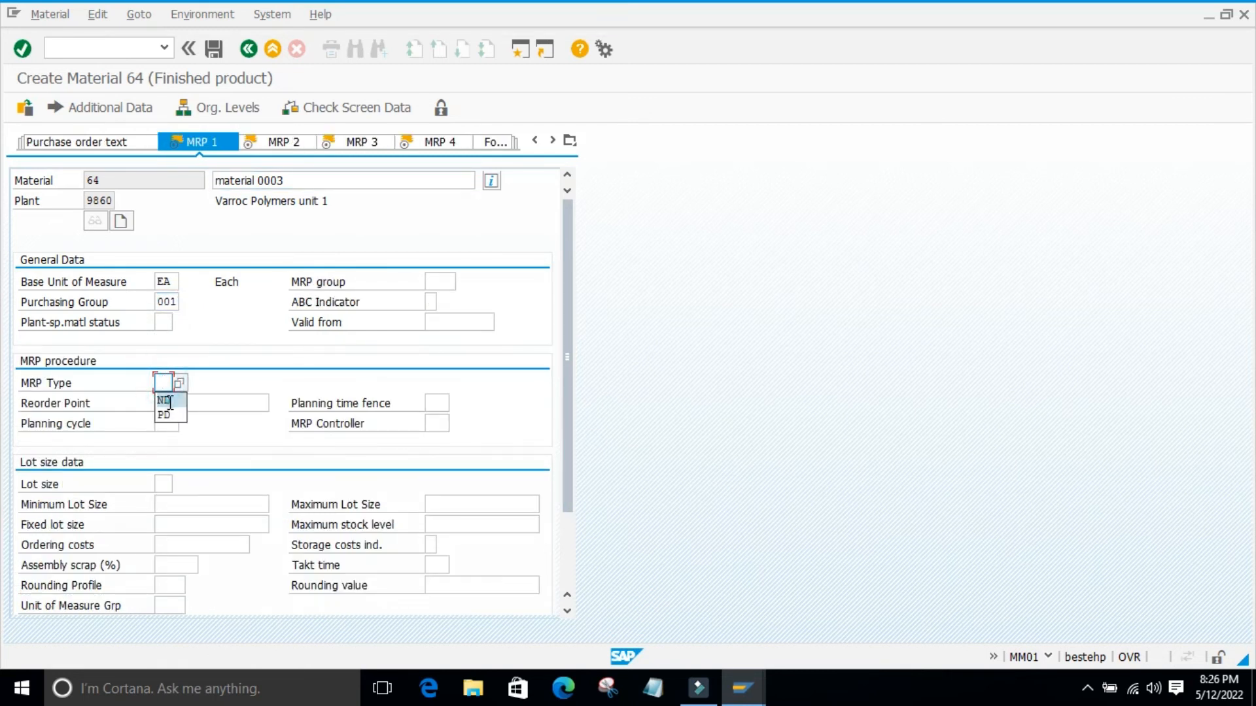
{"action": "left_click", "coordinate": [165, 401]}
{"action": "key", "text": "Return"}
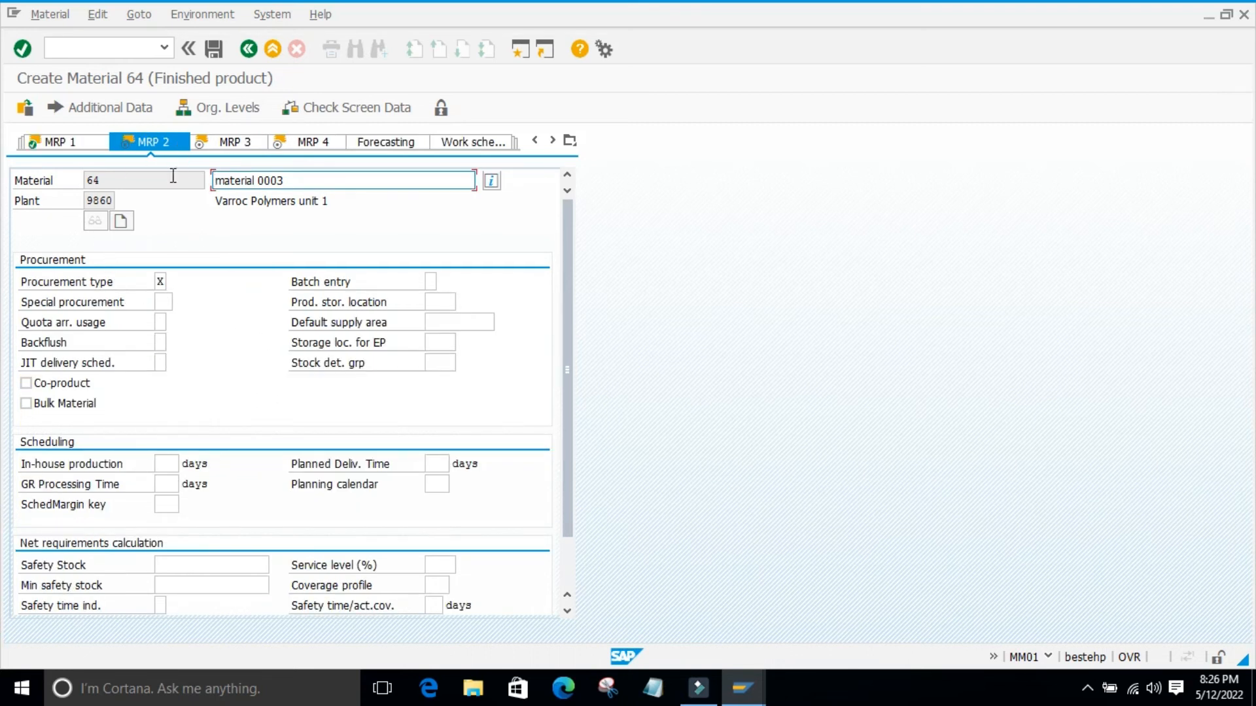
Check the finished material's procurement type and its options in MRP 2, and proceed to MRP 3.
{"action": "left_click", "coordinate": [165, 281]}
{"action": "key", "text": "F4"}
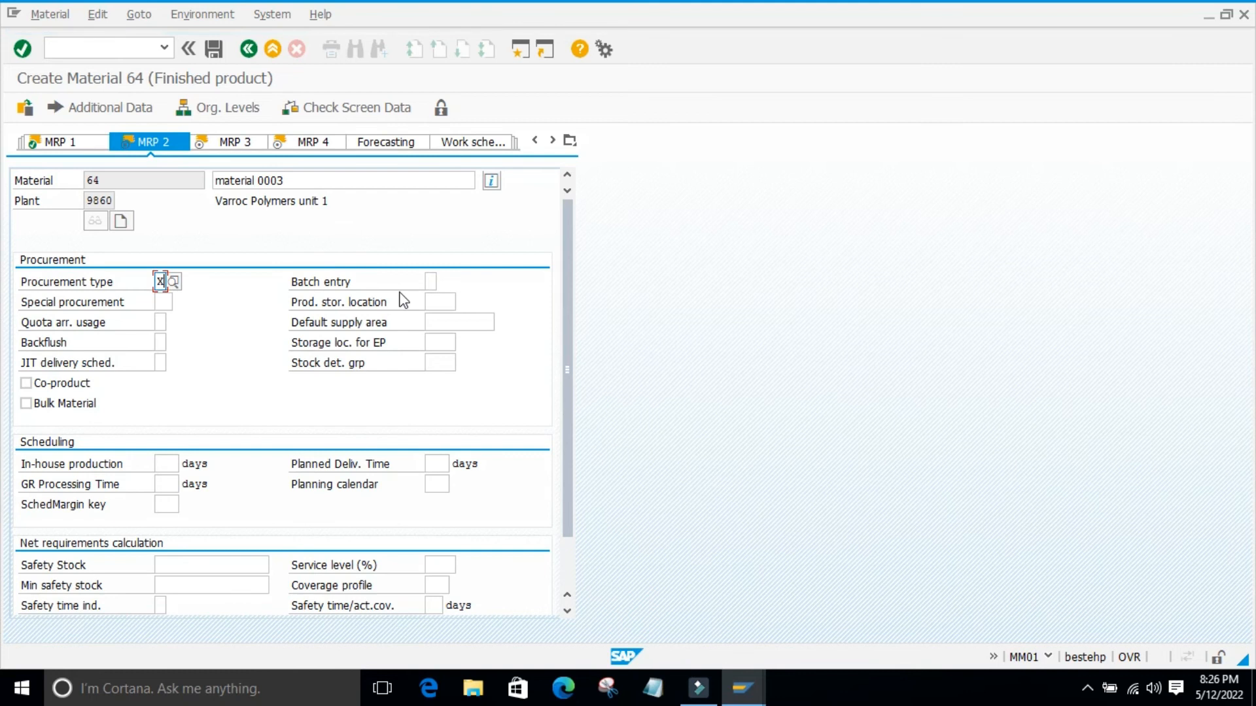
{"action": "key", "text": "Return"}
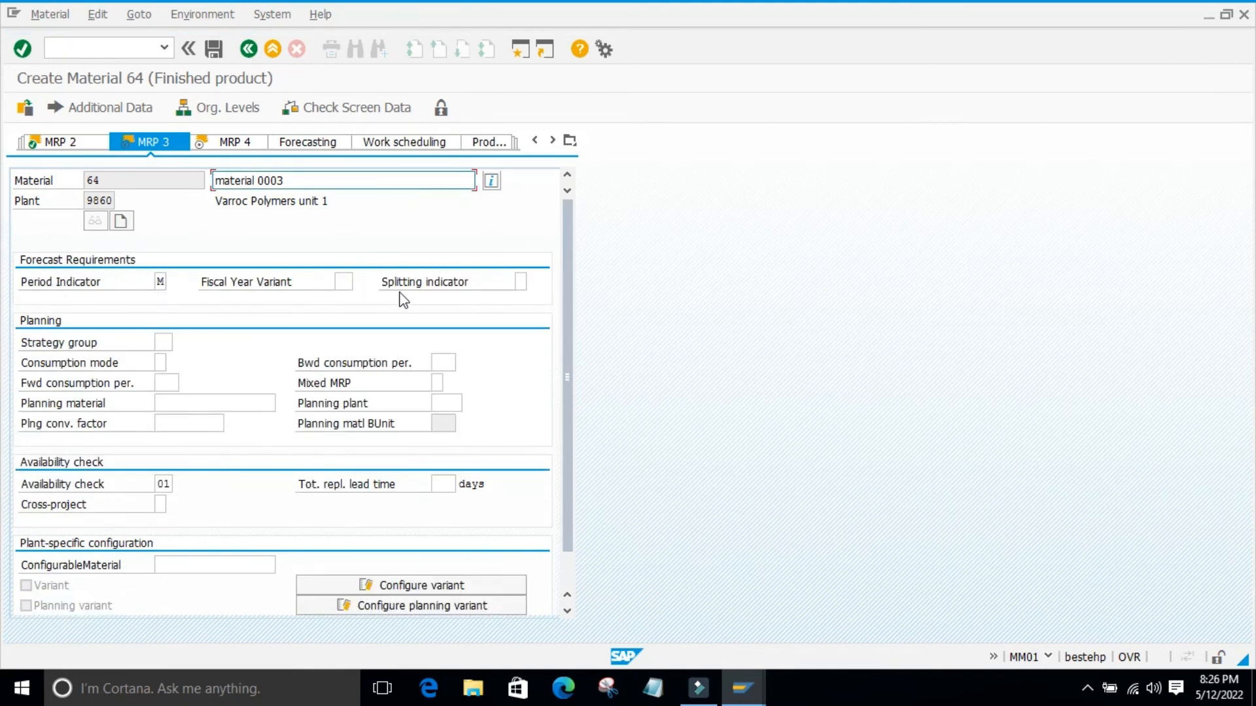
Advance the finished material from MRP 3 through the remaining views to Accounting 1 and list its available valuation classes.
{"action": "key", "text": "Return"}
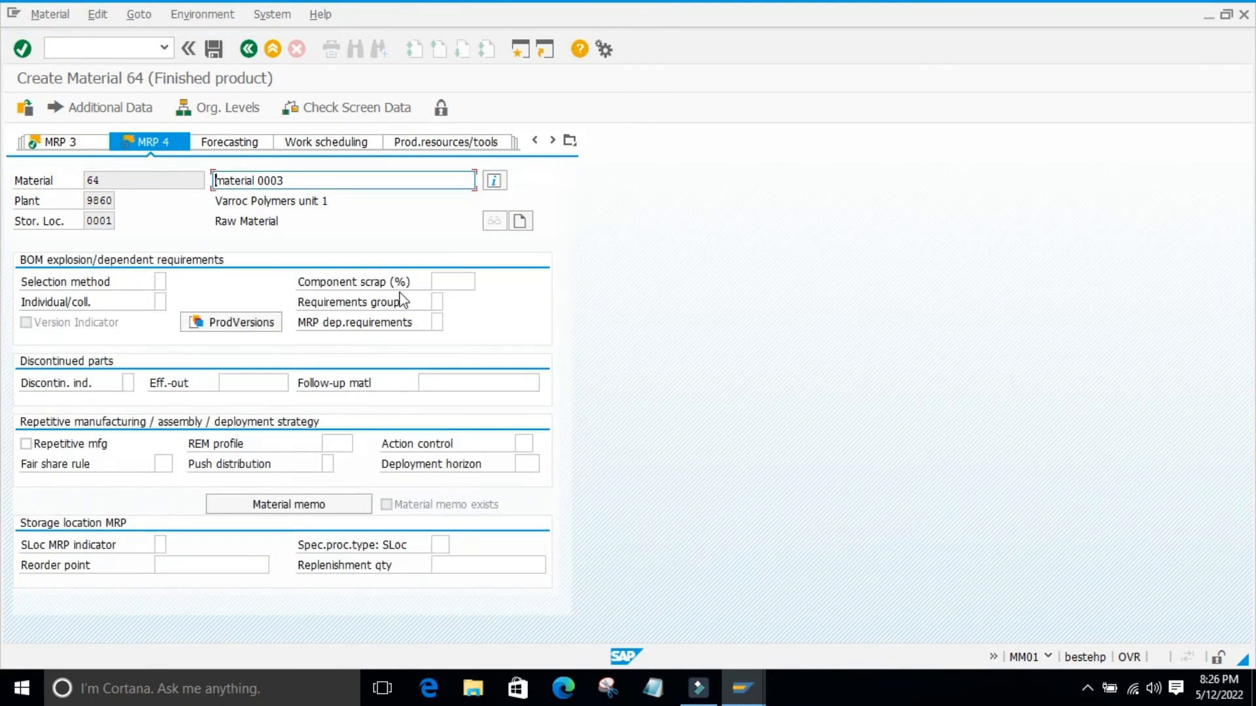
{"action": "key", "text": "Return"}
{"action": "key", "text": "Return"}
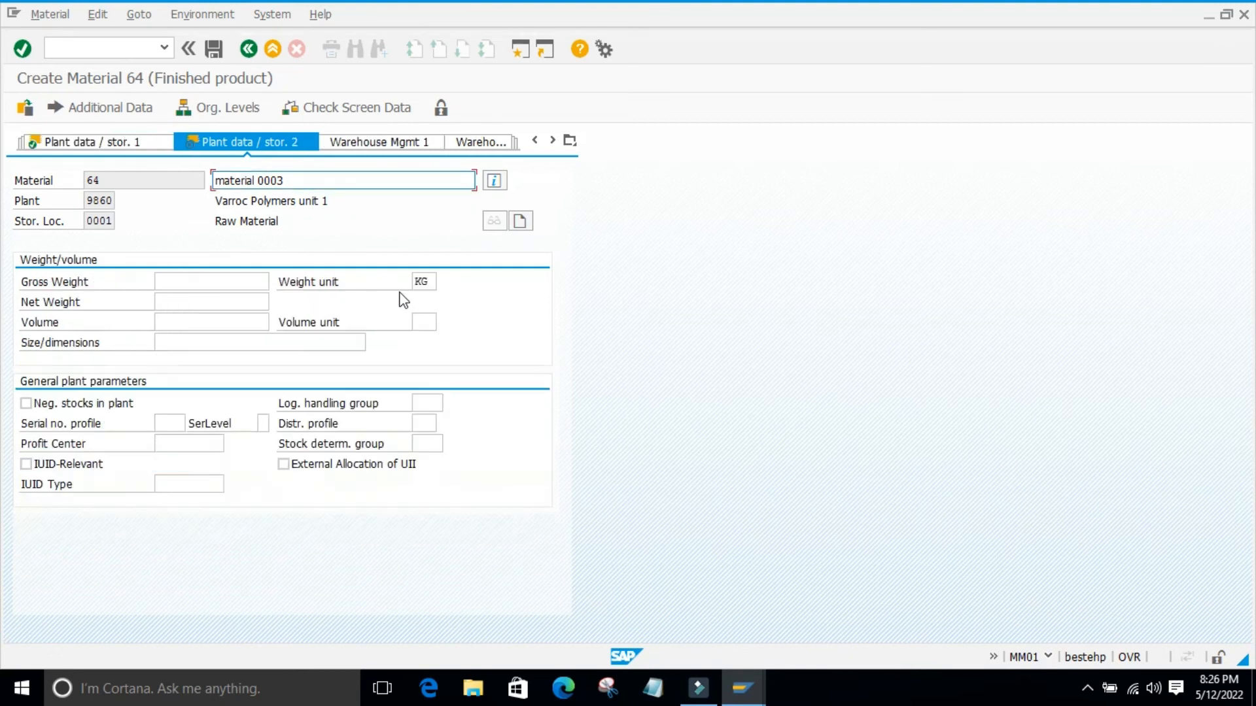
{"action": "key", "text": "Return"}
{"action": "key", "text": "Return"}
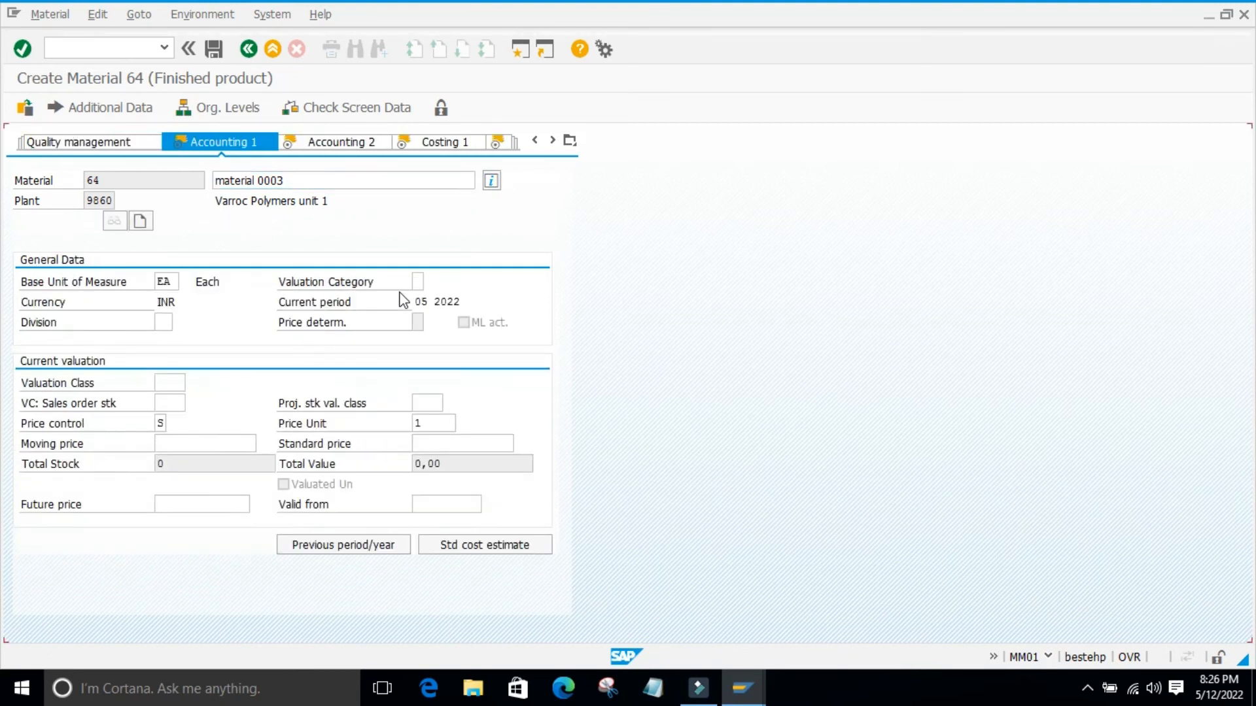
{"action": "left_click", "coordinate": [191, 381]}
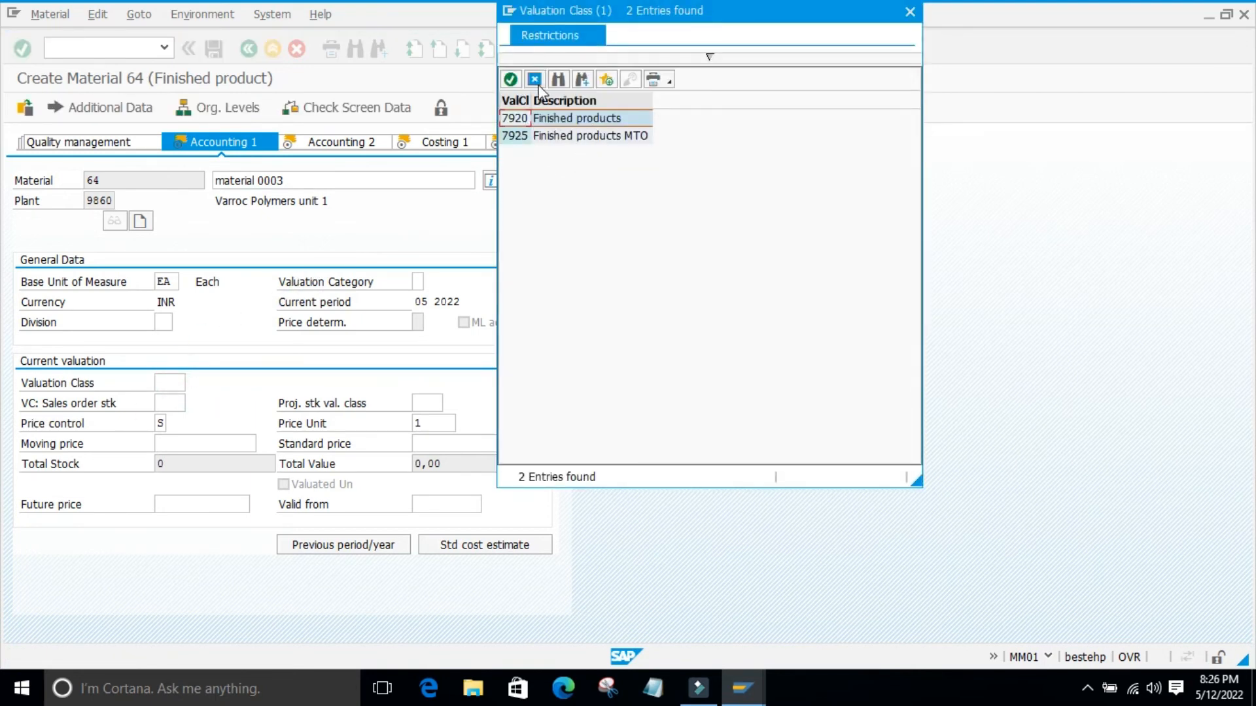
Set the finished material's valuation class to 7920, try price control V, and set price control back to S.
{"action": "left_click", "coordinate": [511, 80]}
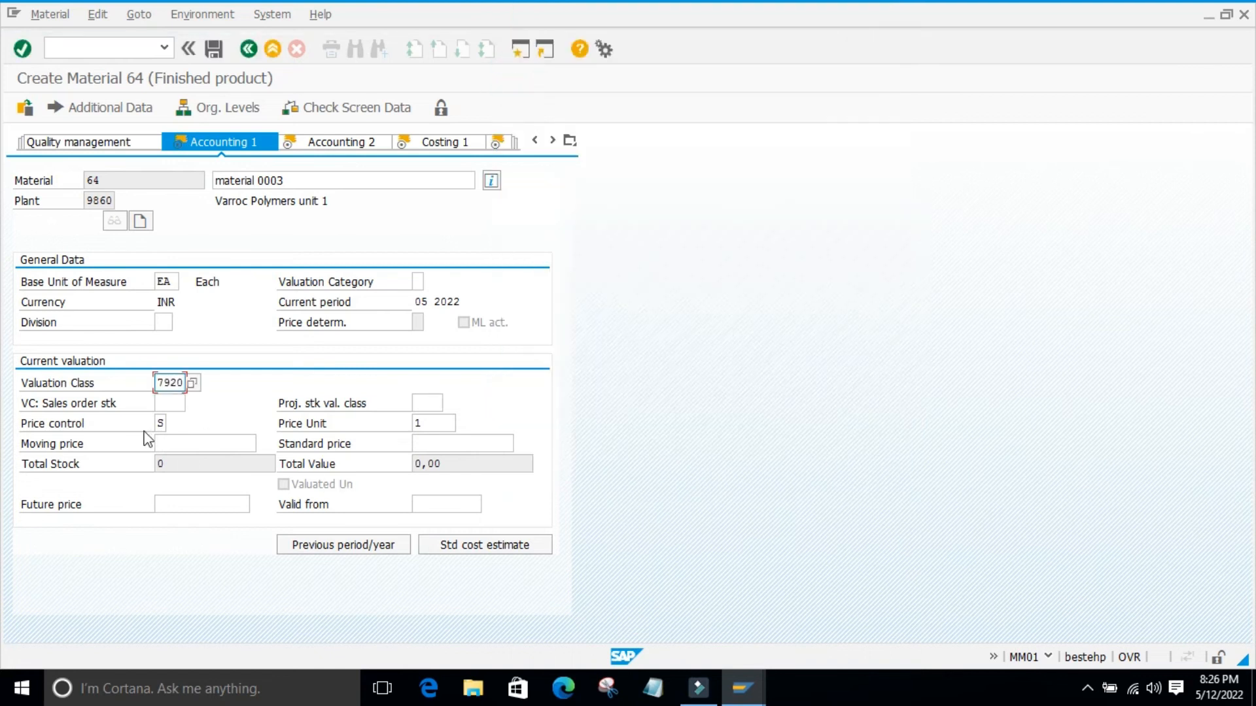
{"action": "left_click", "coordinate": [160, 423]}
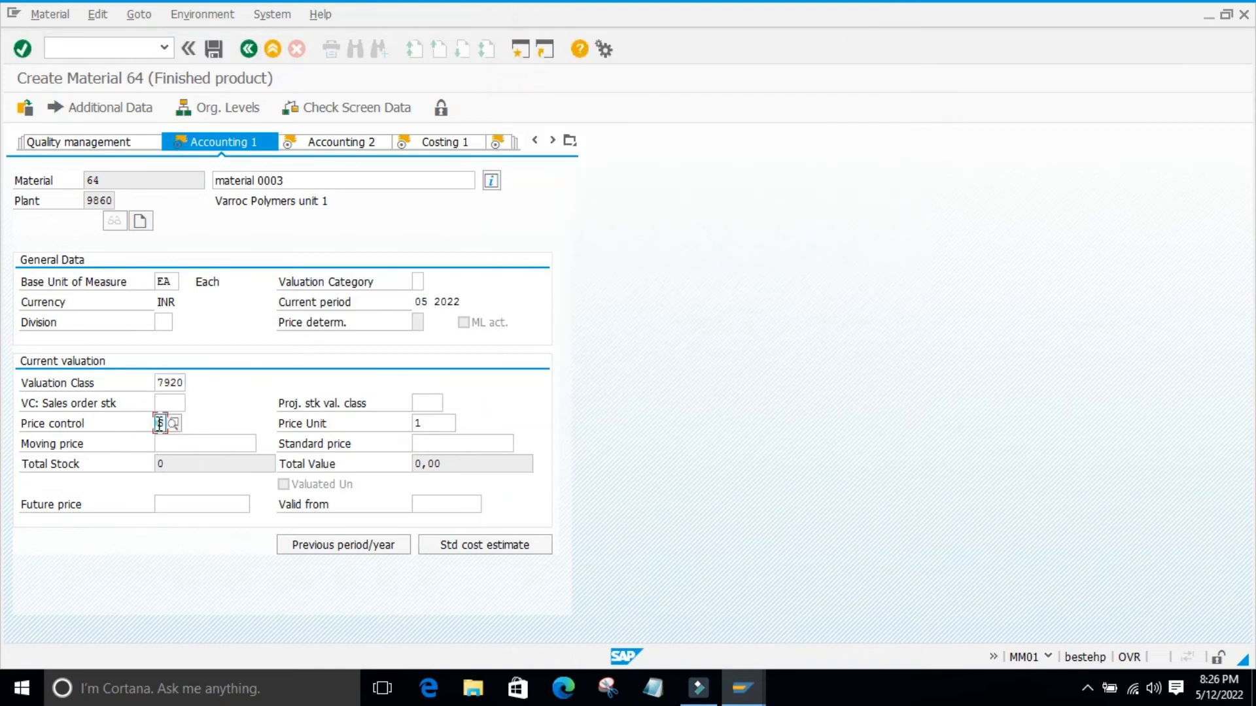
{"action": "key", "text": "F4"}
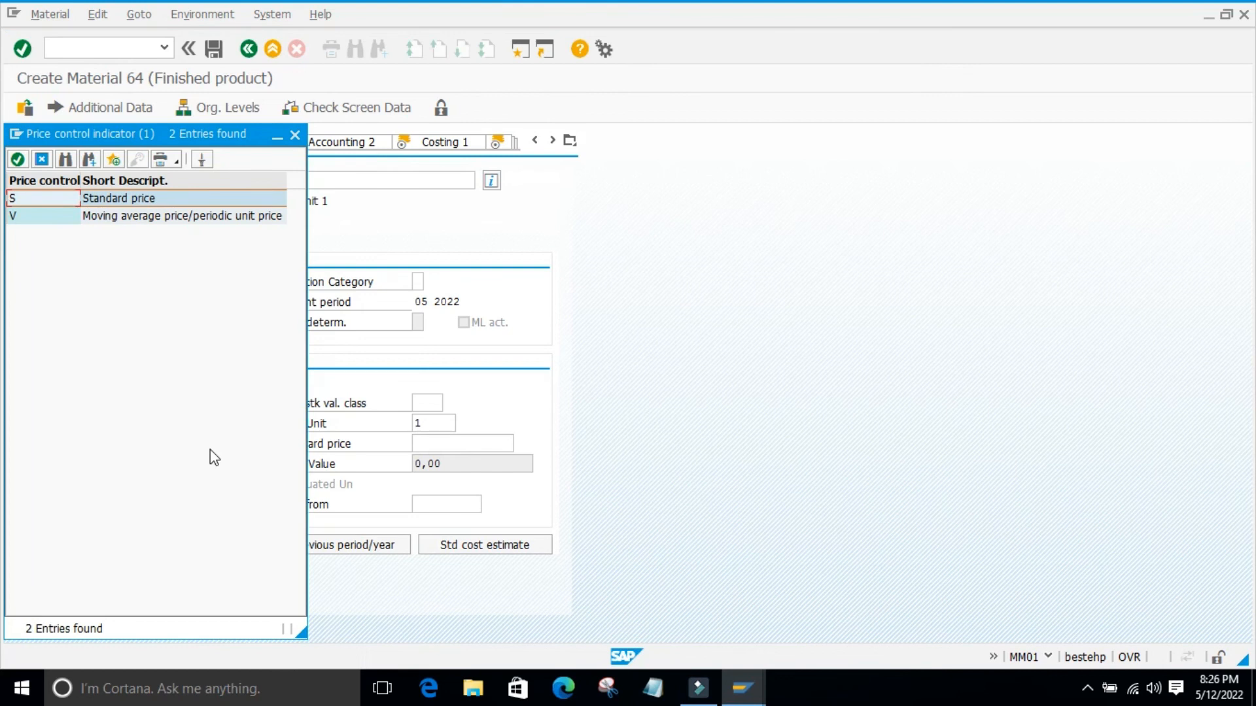
{"action": "left_click", "coordinate": [37, 218]}
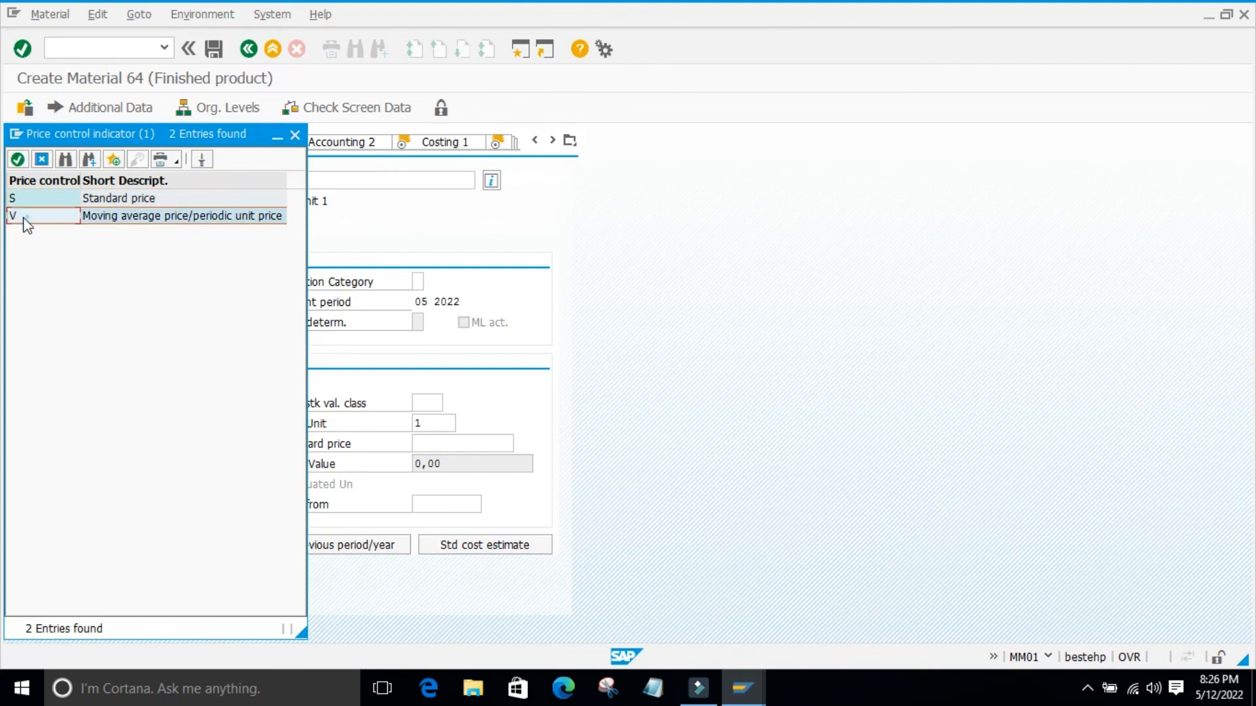
{"action": "left_click", "coordinate": [18, 159]}
{"action": "left_click", "coordinate": [190, 445]}
{"action": "left_click", "coordinate": [164, 423]}
{"action": "left_click", "coordinate": [172, 423]}
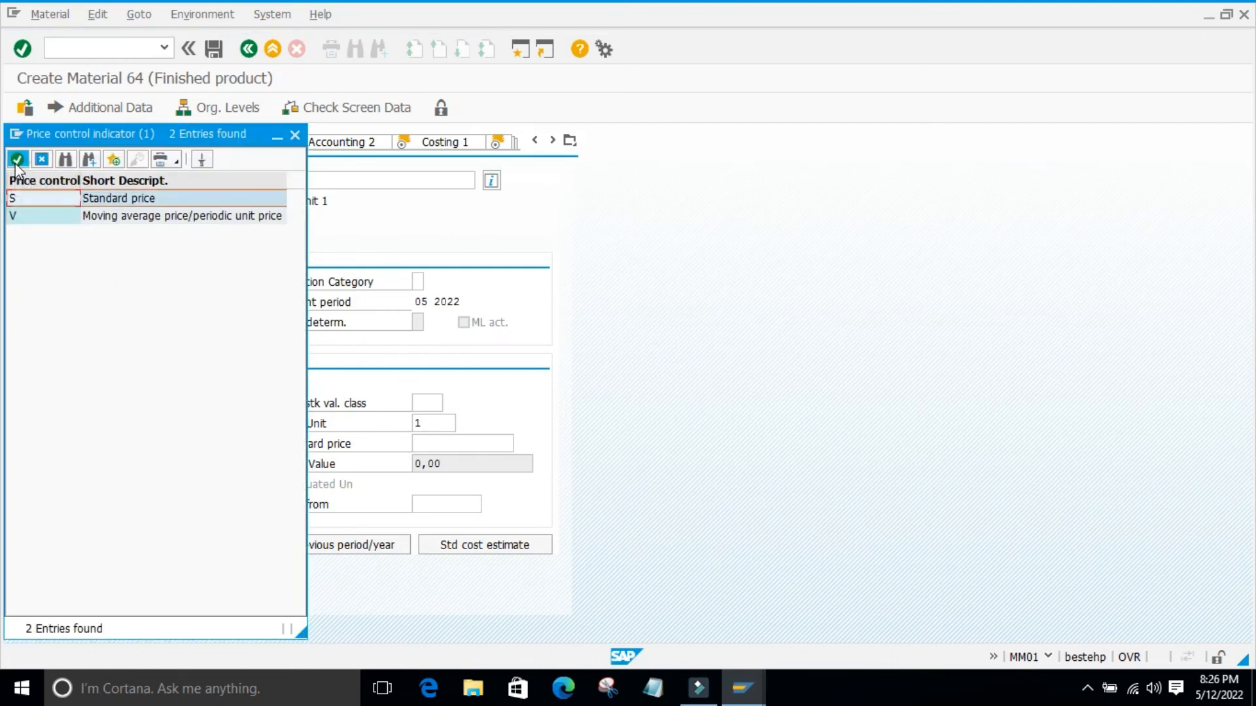
{"action": "left_click", "coordinate": [18, 159]}
Set the finished material's standard price to 120 and proceed to Accounting 2.
{"action": "left_click", "coordinate": [457, 444]}
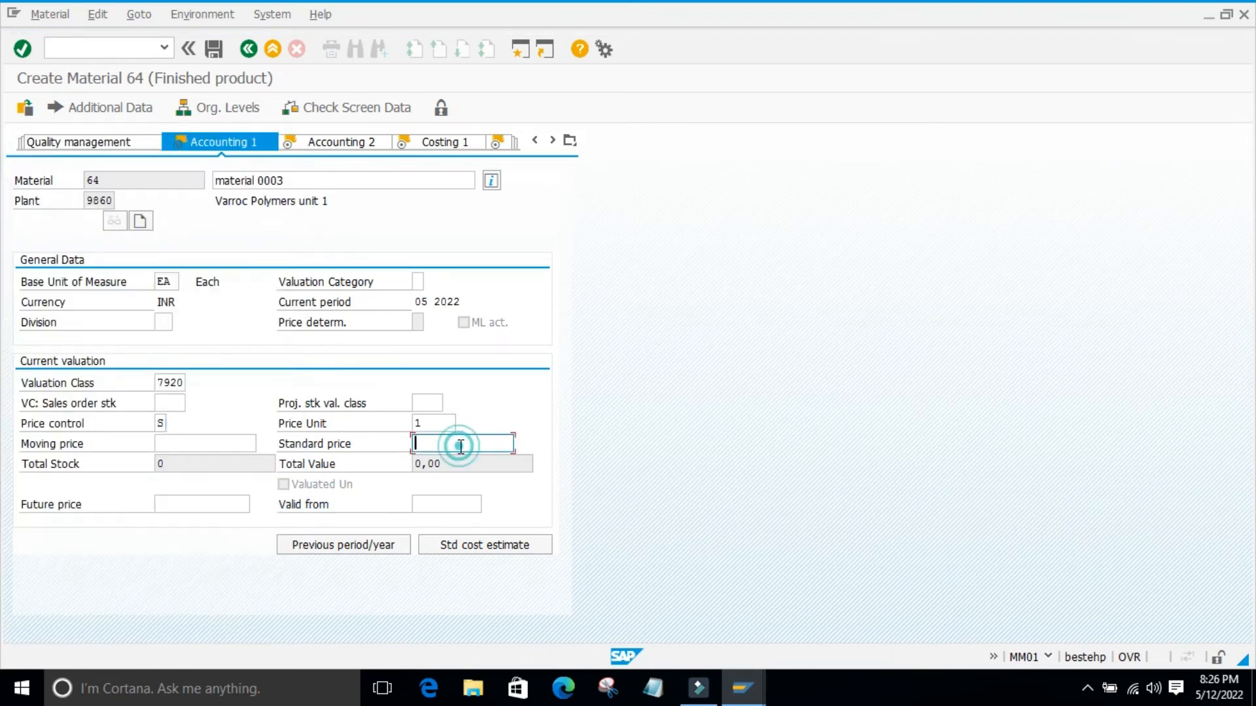
{"action": "type", "text": "120"}
{"action": "key", "text": "Return"}
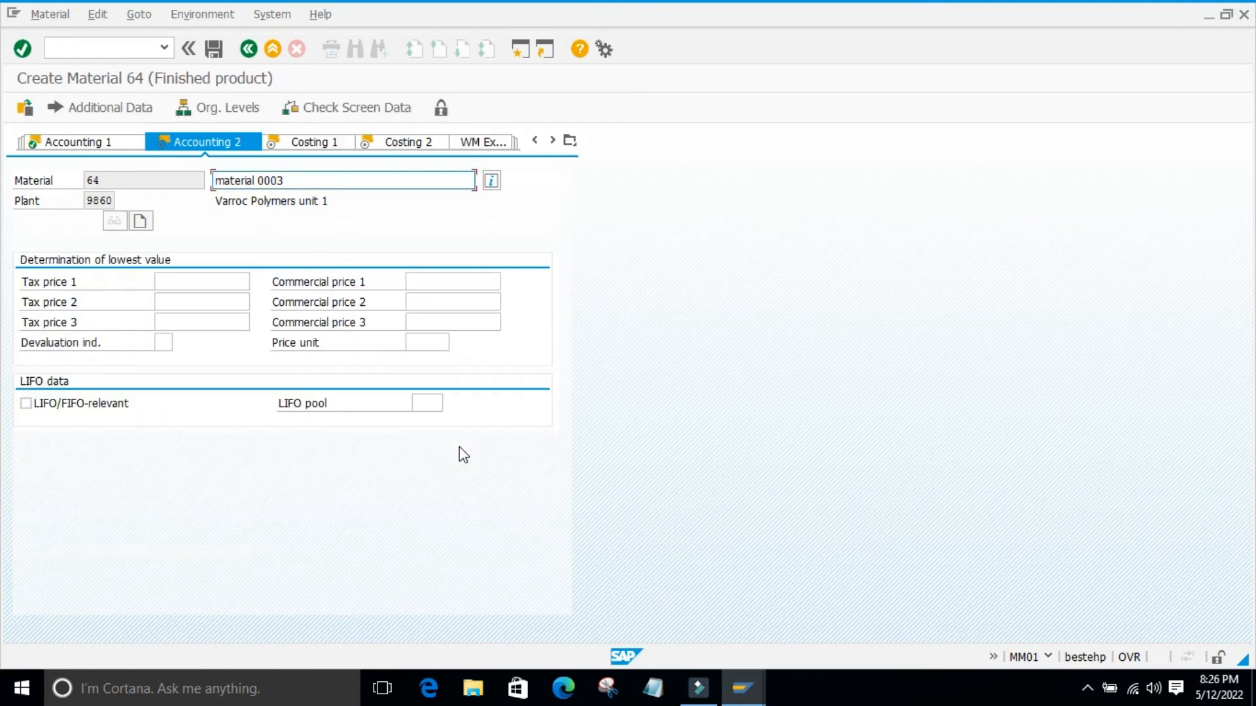
Advance the finished material from Accounting 2 through the costing and compliance views to the MRS view.
{"action": "key", "text": "Return"}
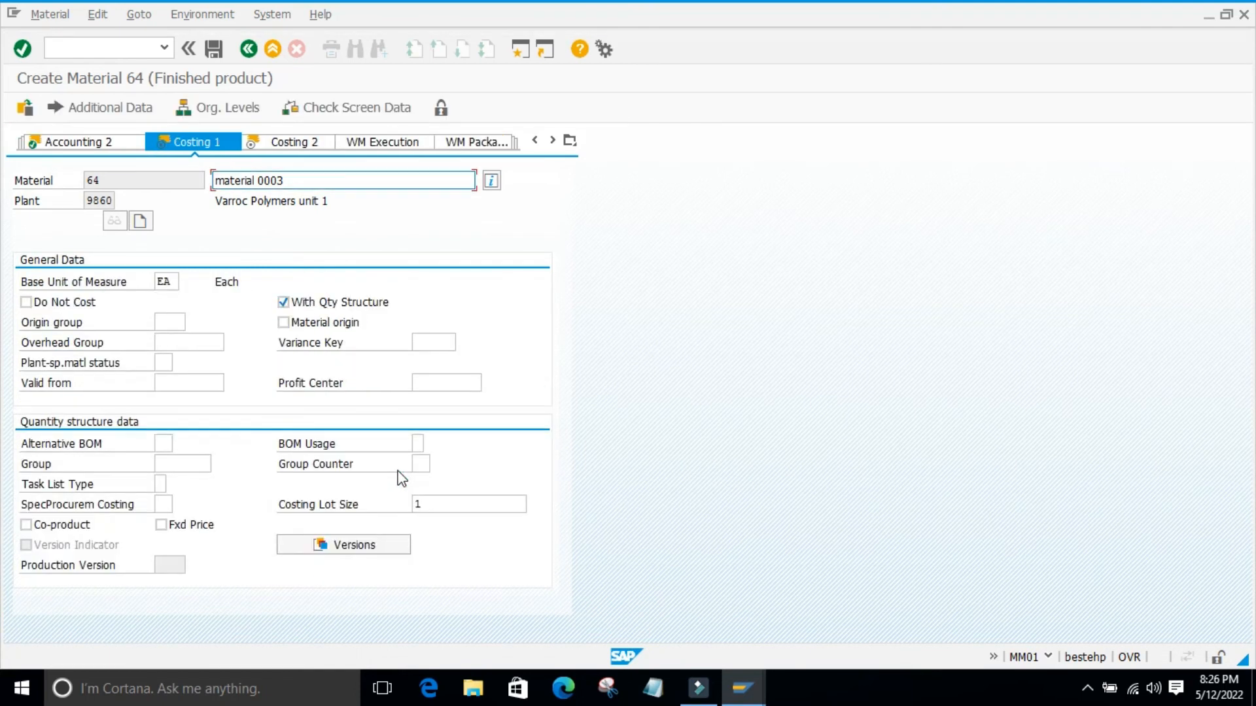
{"action": "key", "text": "Return"}
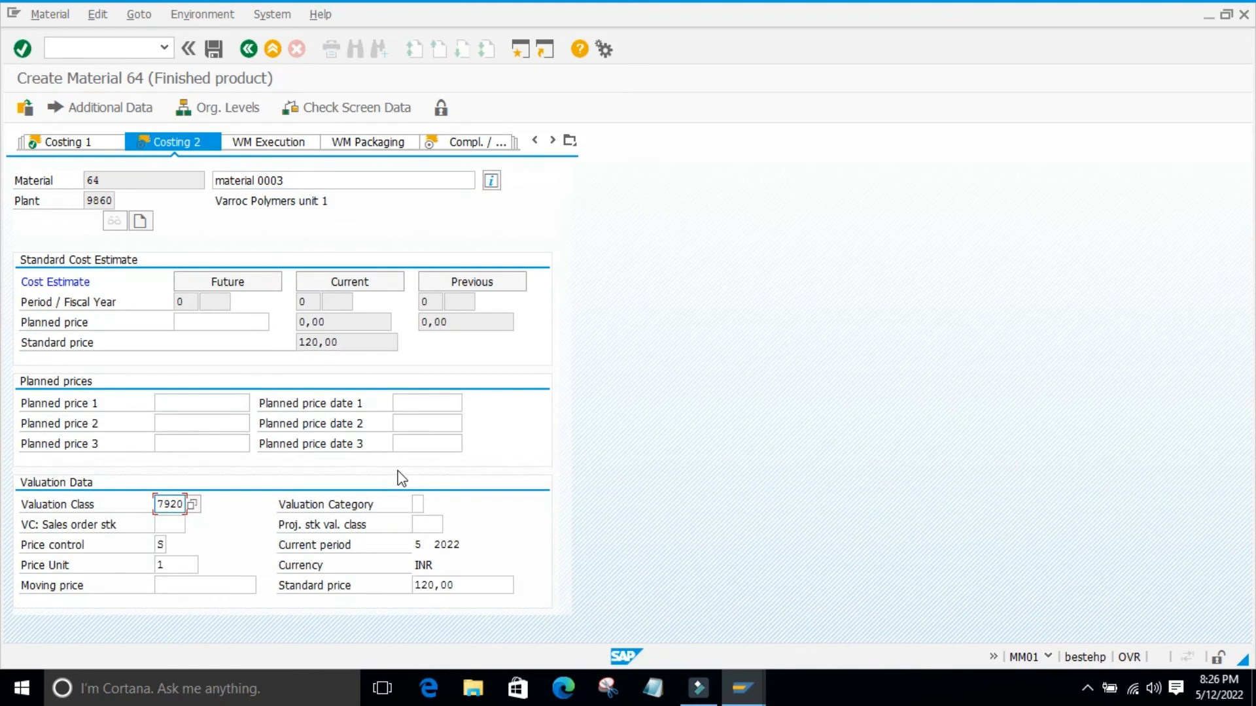
{"action": "key", "text": "Return"}
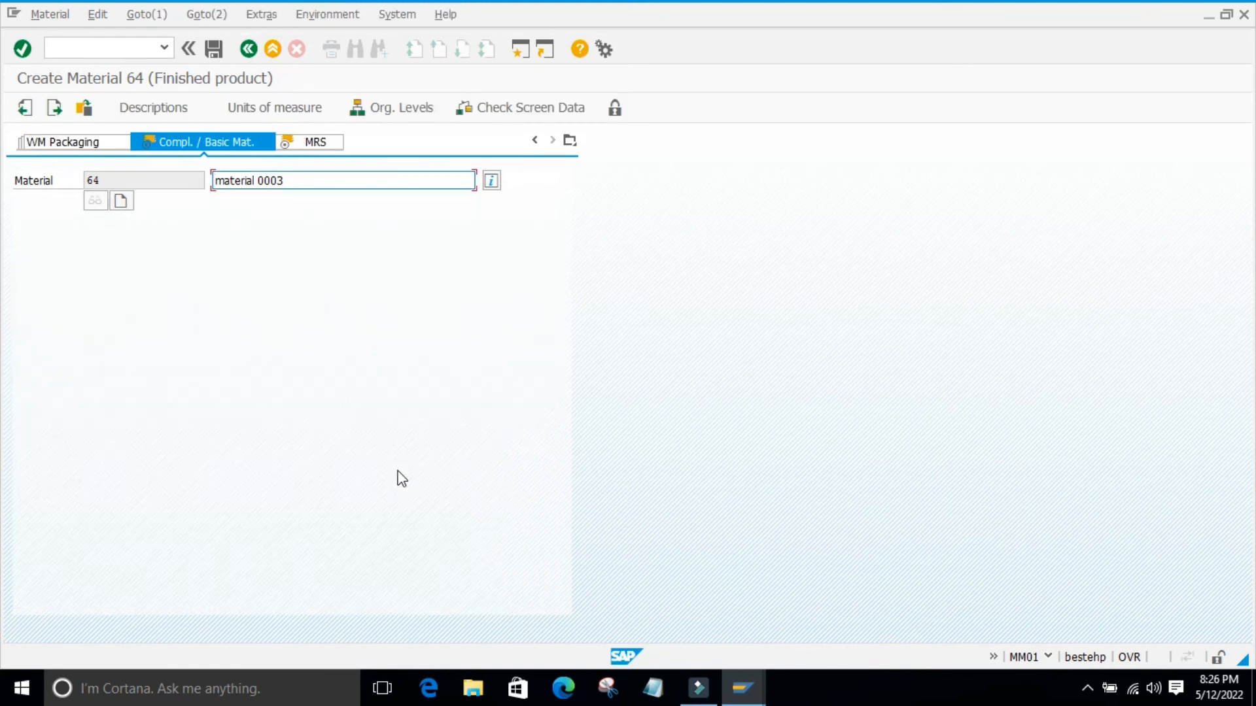
{"action": "key", "text": "Return"}
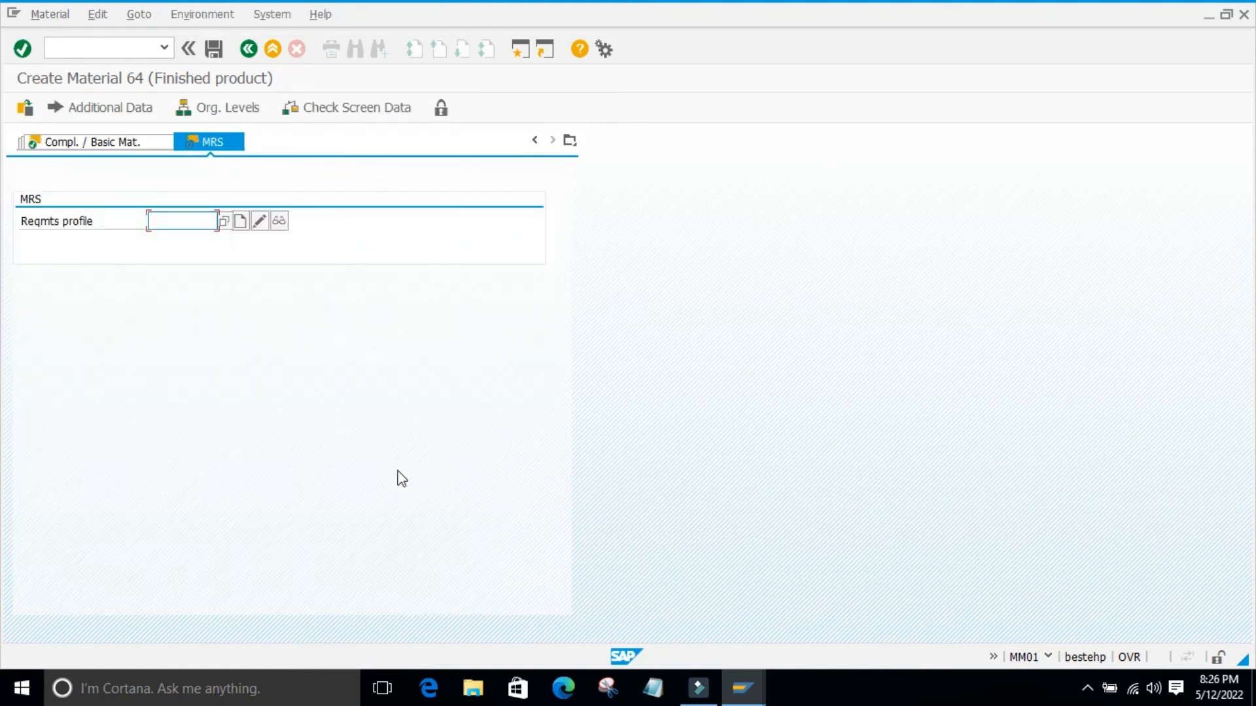
{"action": "left_click", "coordinate": [313, 381]}
Leave the finished material unsaved and restart material creation with the command /nmm01.
{"action": "left_click", "coordinate": [128, 52]}
{"action": "type", "text": "/"}
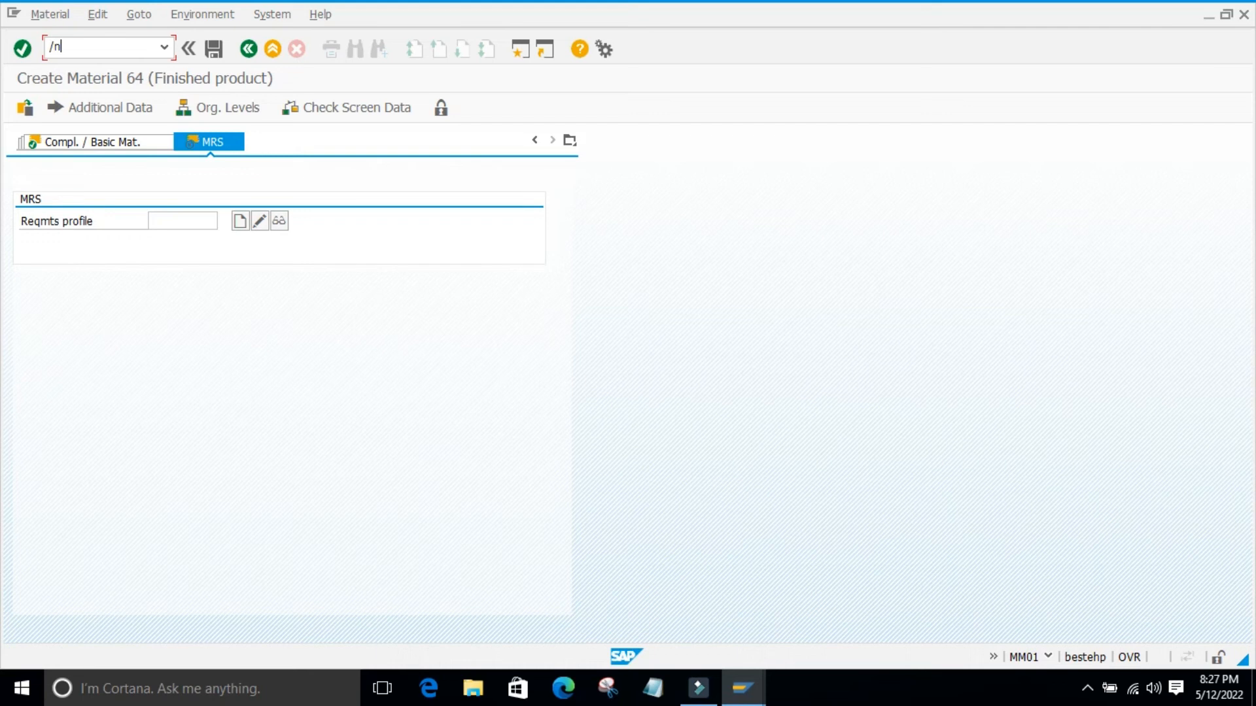
{"action": "type", "text": "nmm01"}
{"action": "key", "text": "Return"}
{"action": "left_click", "coordinate": [251, 495]}
Set the material type to PIPE Pipeline material and open its view selection.
{"action": "left_click", "coordinate": [231, 200]}
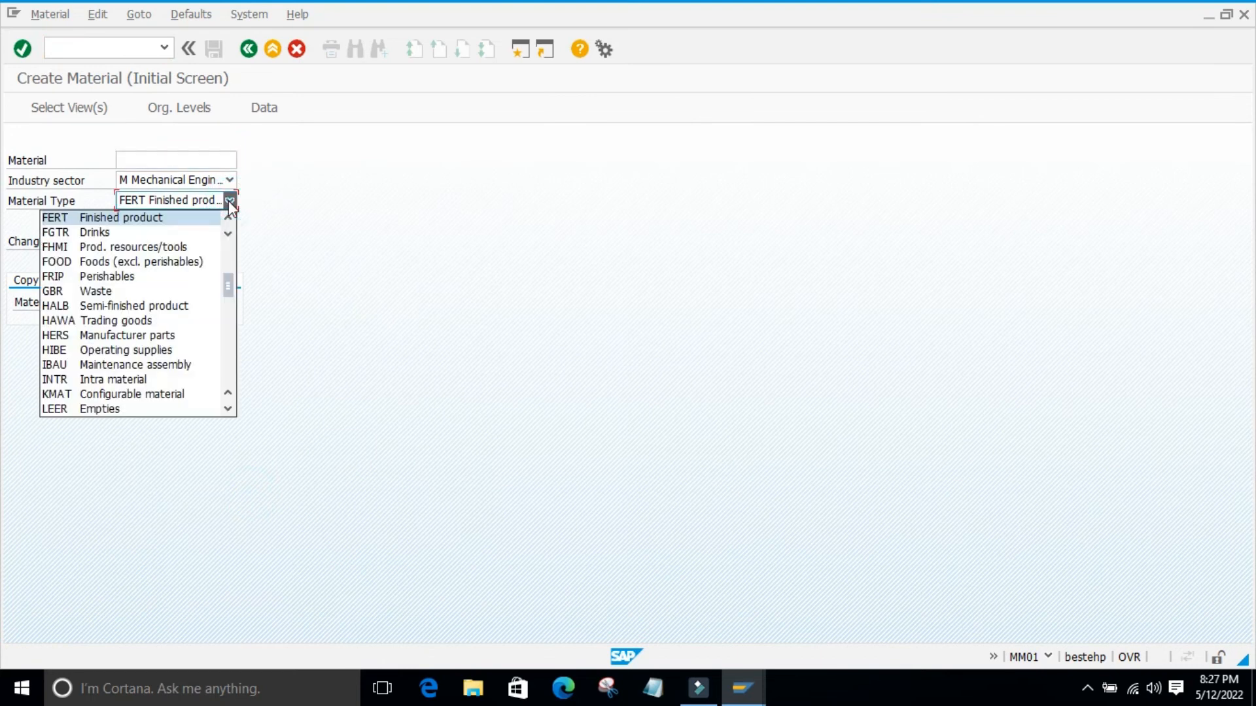
{"action": "key", "text": "p"}
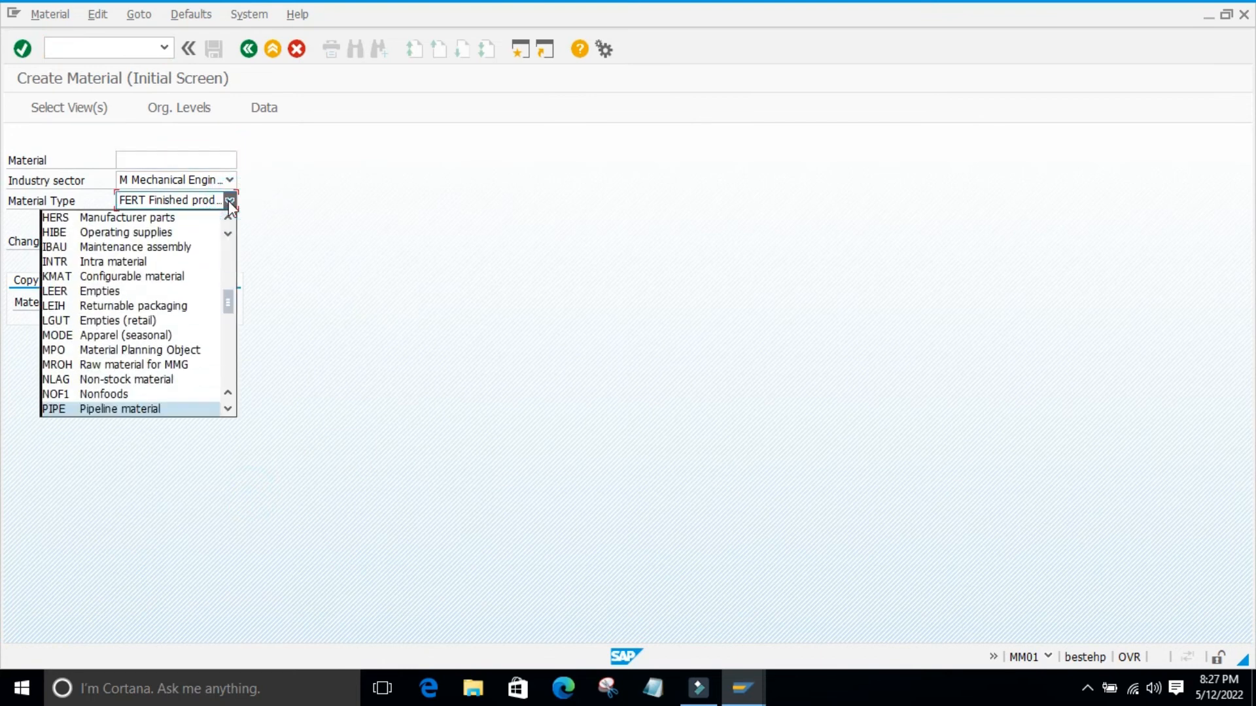
{"action": "key", "text": "Return"}
{"action": "key", "text": "Return"}
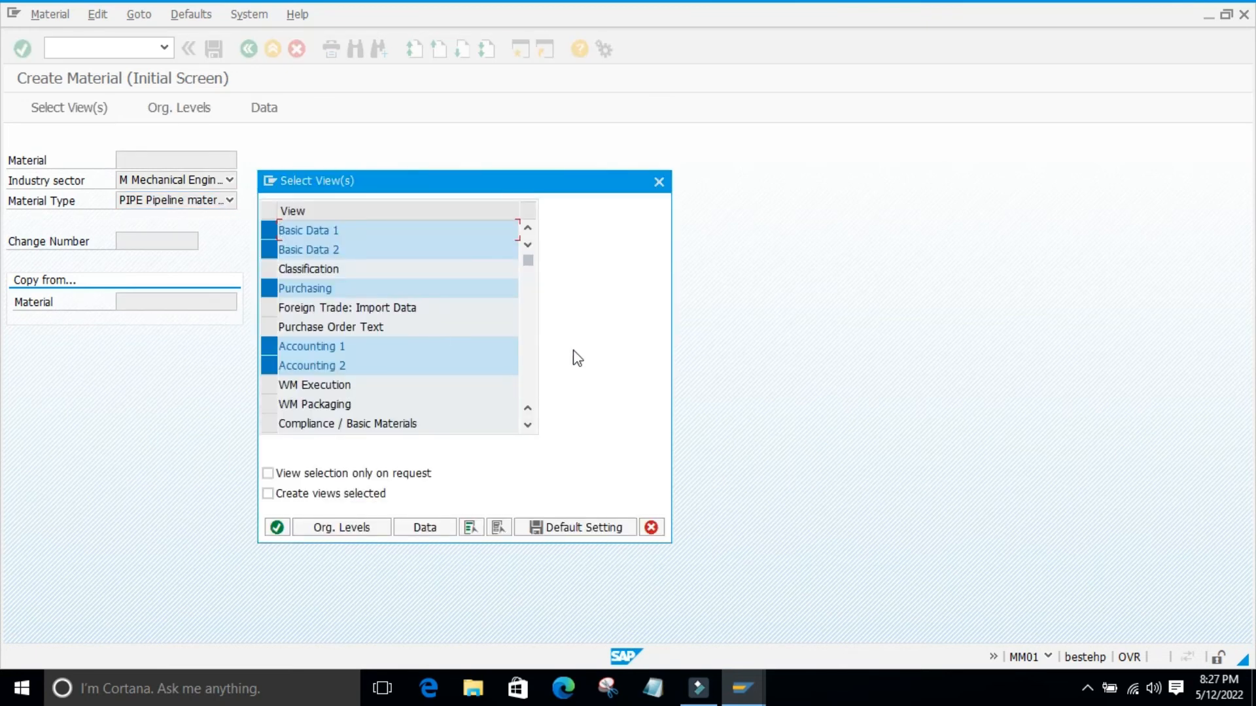
Review the views offered for the pipeline material, and accept the preselected views and plant 9860.
{"action": "key", "text": "Return"}
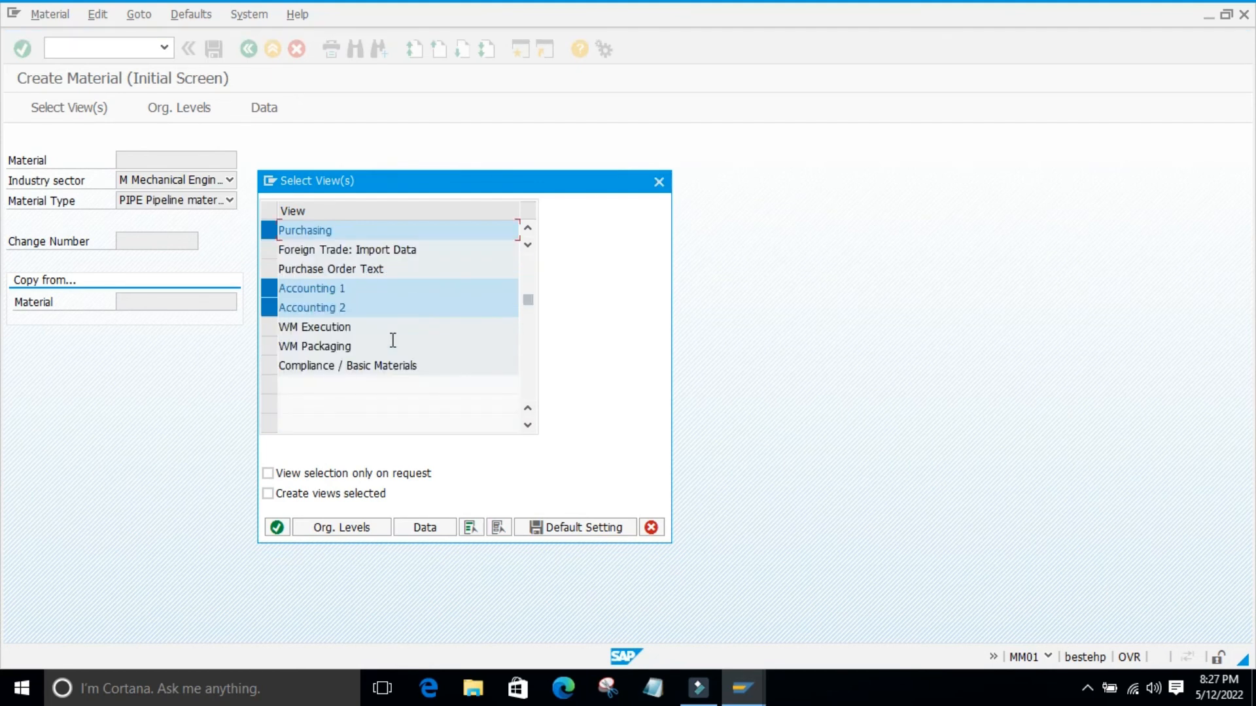
{"action": "scroll", "coordinate": [382, 415], "scroll_direction": "up", "scroll_amount": 1}
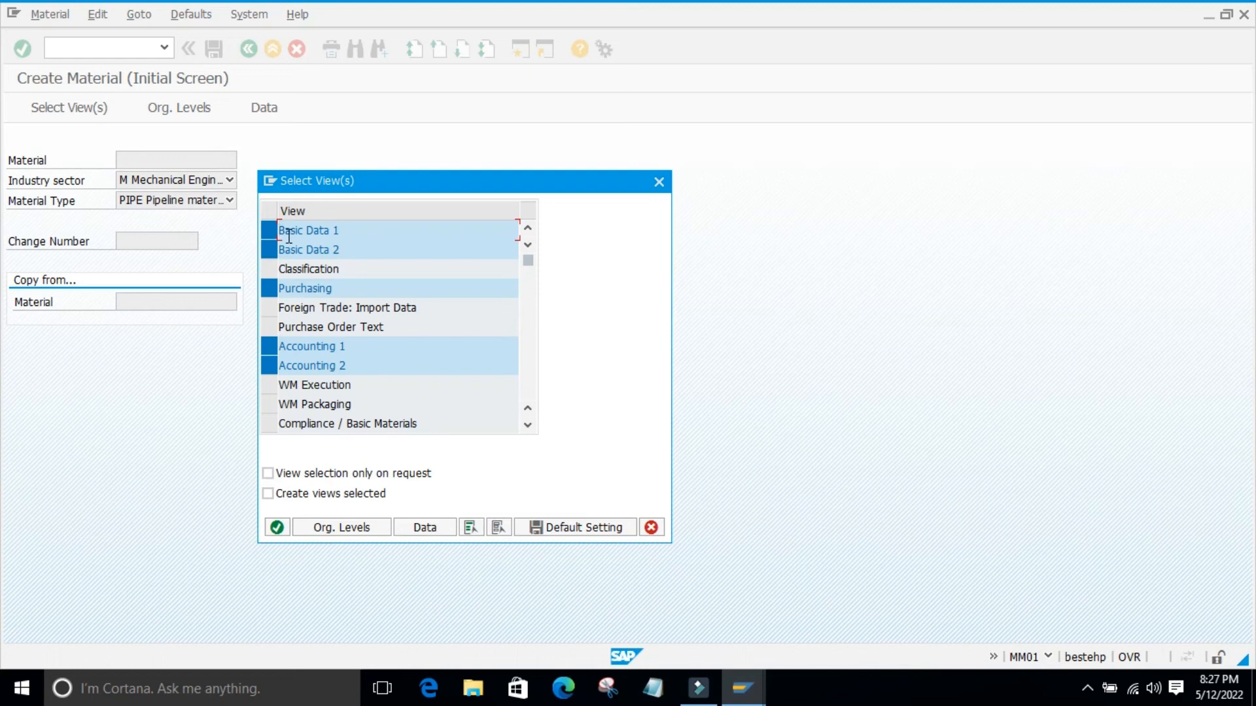
{"action": "scroll", "coordinate": [291, 320], "scroll_direction": "down", "scroll_amount": 2}
{"action": "scroll", "coordinate": [310, 348], "scroll_direction": "up", "scroll_amount": 2}
{"action": "scroll", "coordinate": [341, 296], "scroll_direction": "down", "scroll_amount": 1}
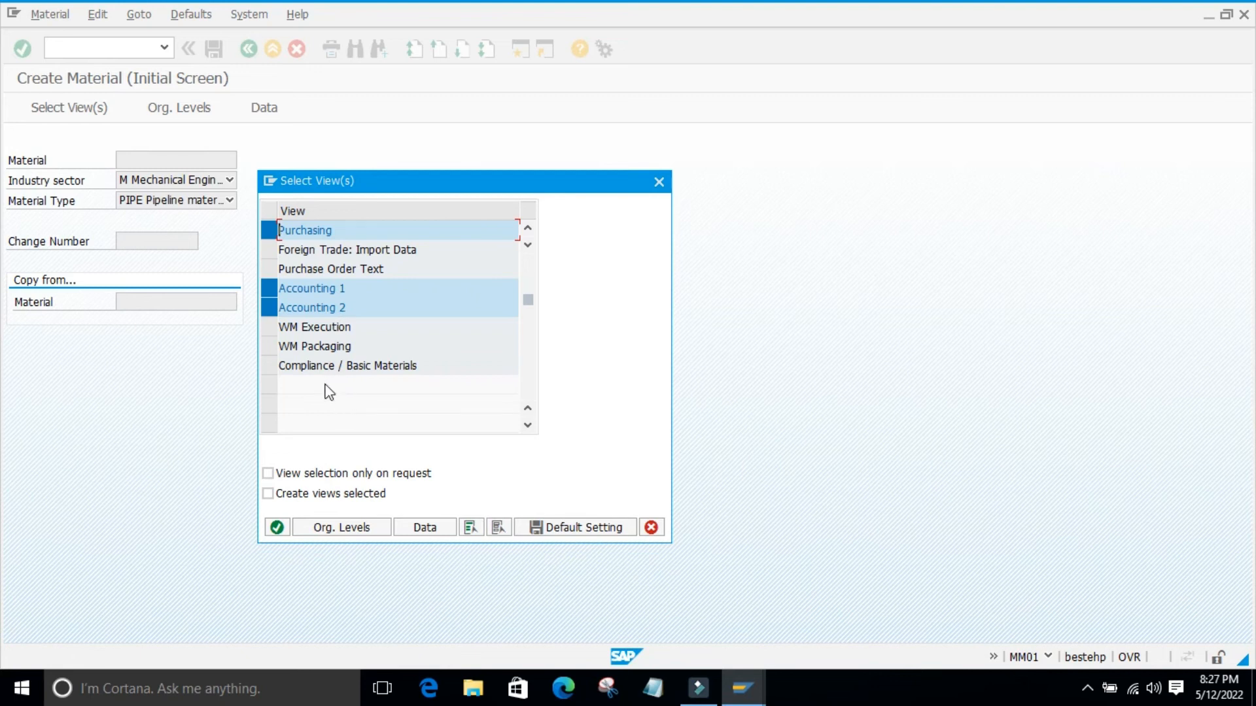
{"action": "scroll", "coordinate": [382, 392], "scroll_direction": "up", "scroll_amount": 1}
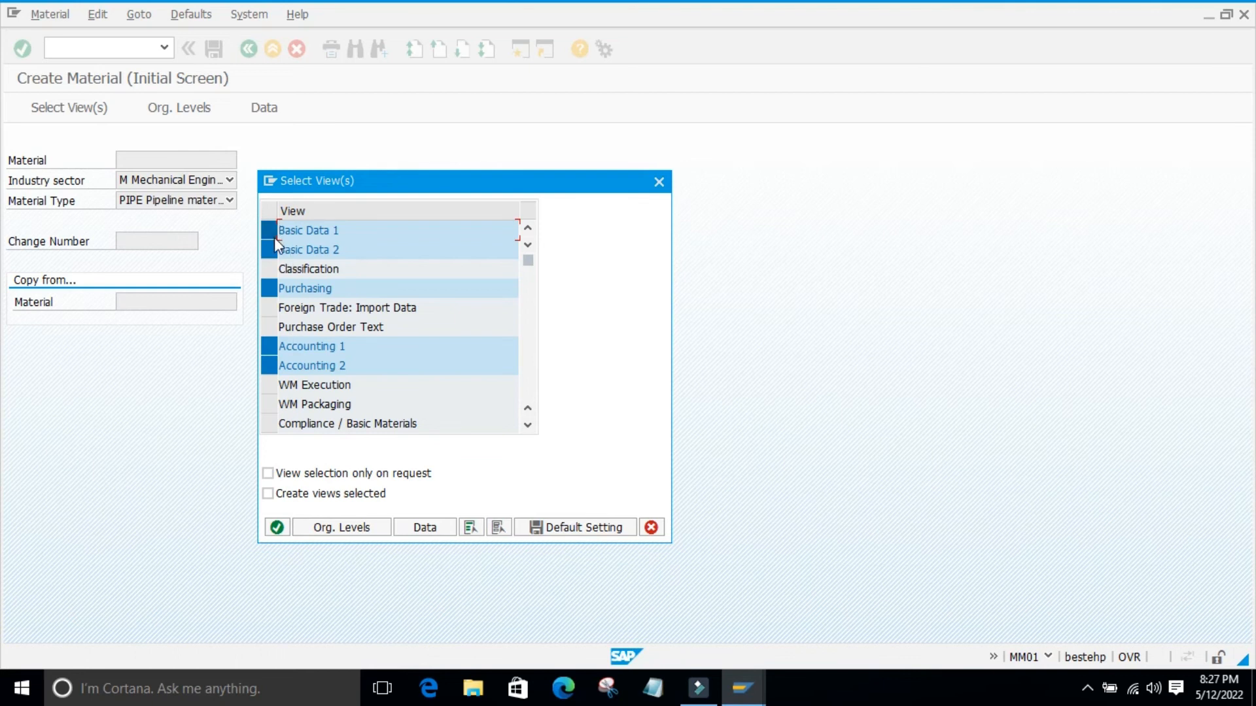
{"action": "left_click", "coordinate": [277, 527]}
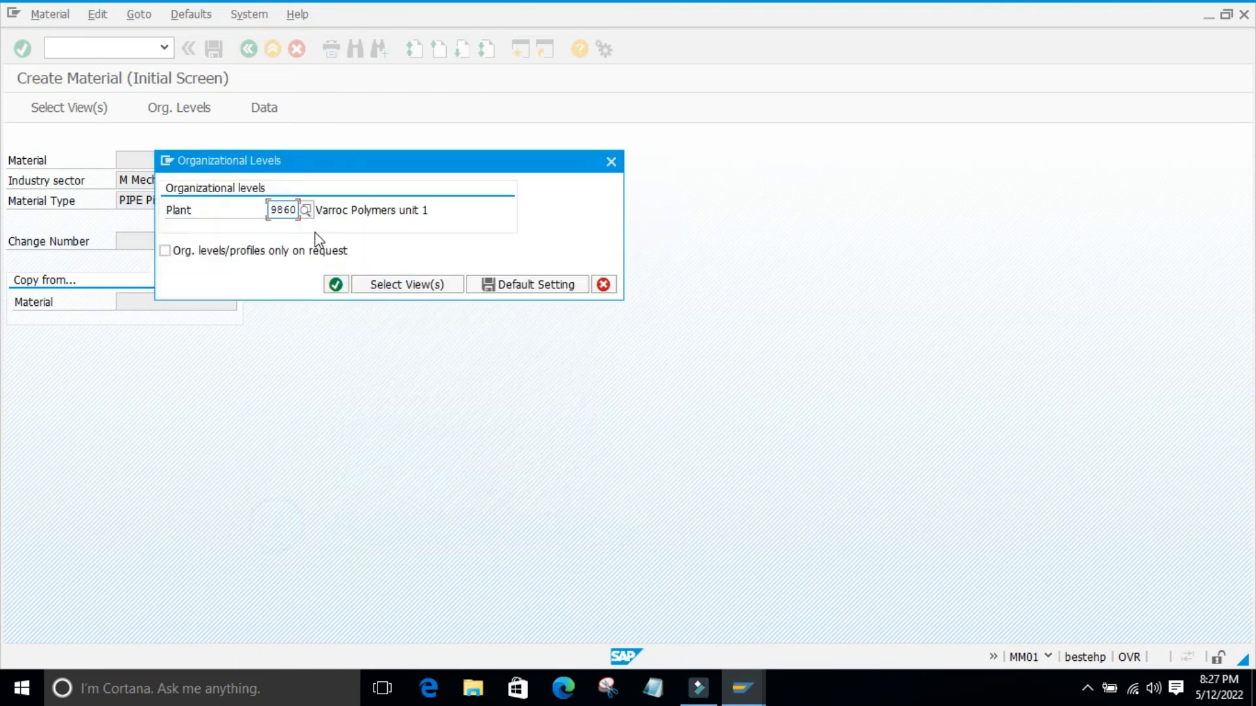
{"action": "left_click", "coordinate": [335, 285]}
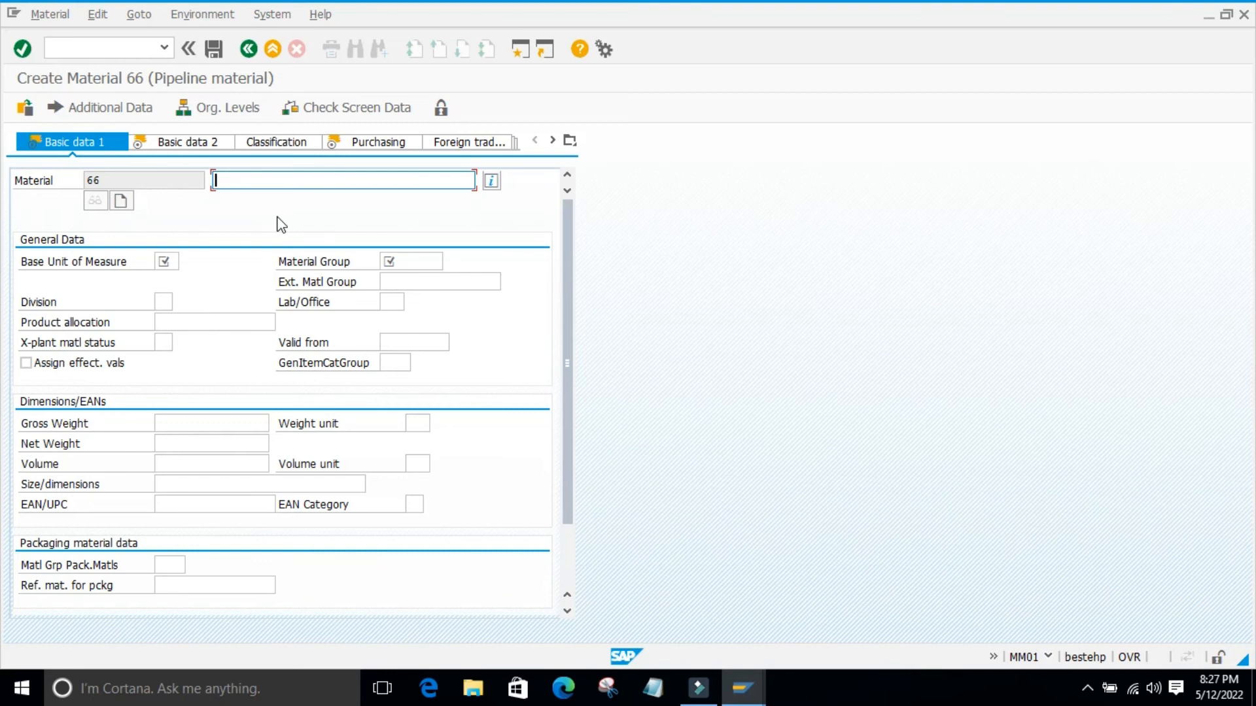
In Basic data 1, enter description material 0003, base unit EA and material group 01004, and proceed to Basic data 2.
{"action": "left_click", "coordinate": [248, 201]}
{"action": "left_click", "coordinate": [172, 261]}
{"action": "left_click", "coordinate": [163, 279]}
{"action": "double_click", "coordinate": [165, 261]}
{"action": "left_click", "coordinate": [414, 261]}
{"action": "left_click", "coordinate": [403, 278]}
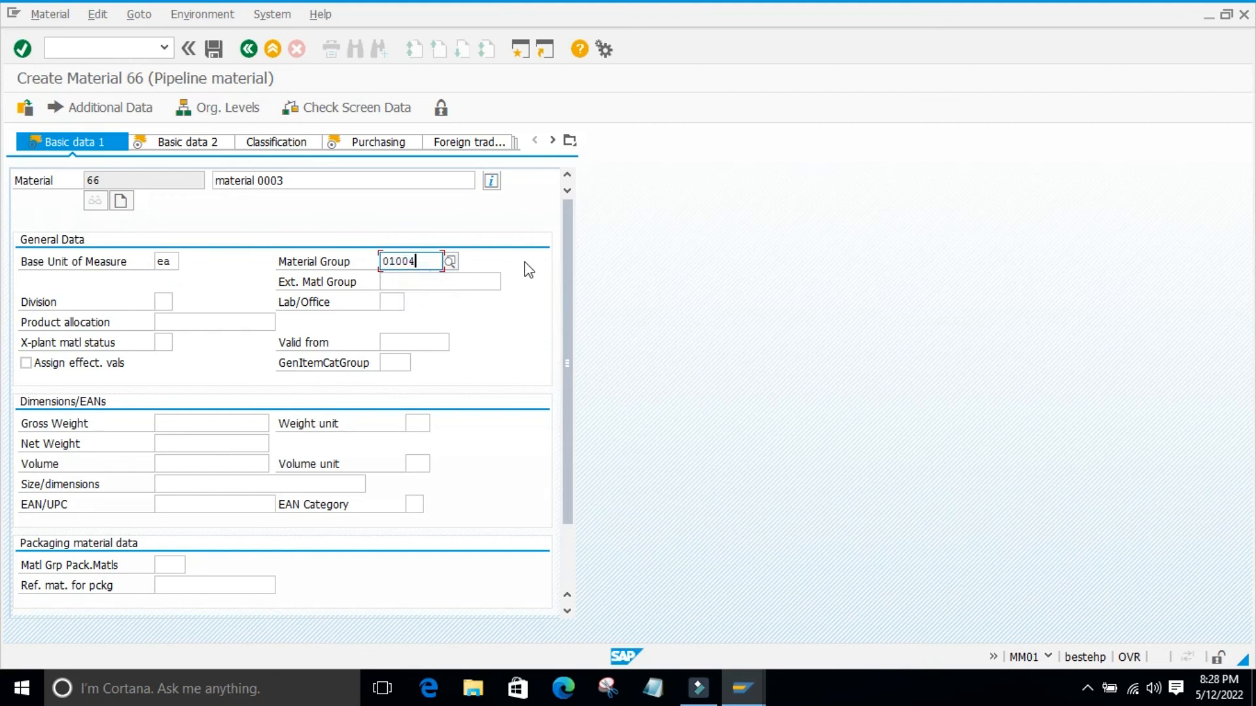
{"action": "key", "text": "Return"}
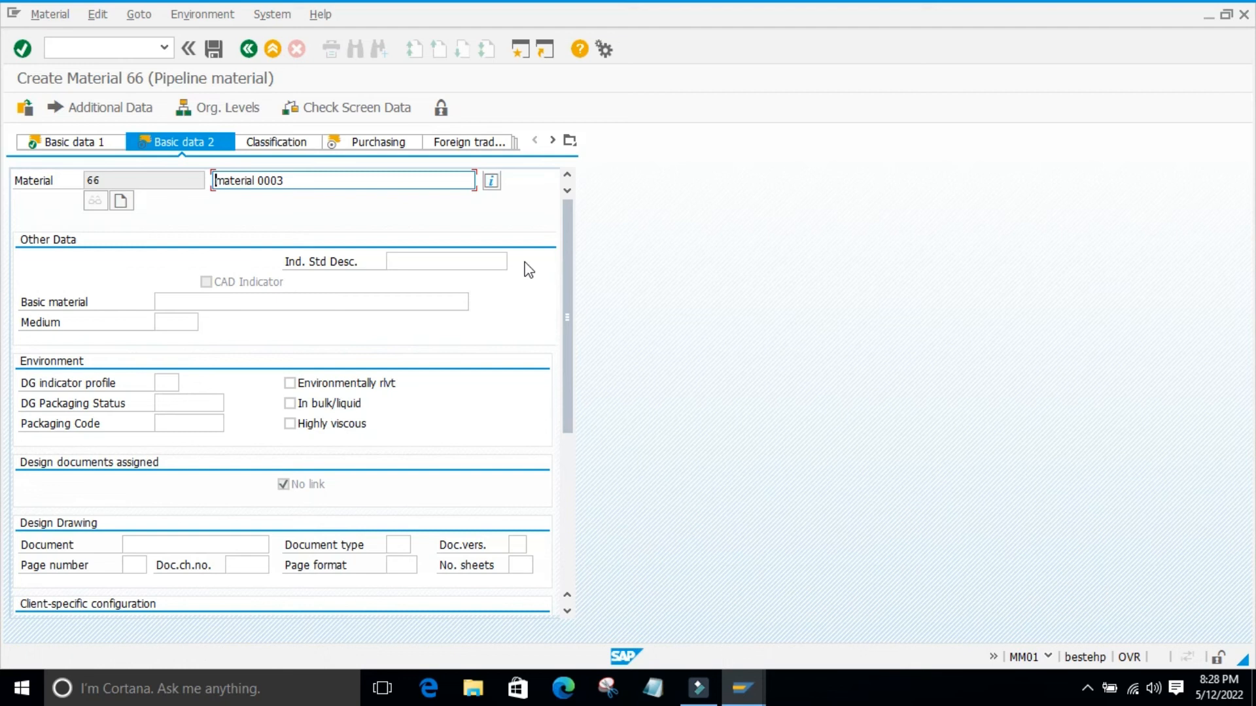
Advance the pipeline material to Accounting 1 and check its available valuation classes without choosing one.
{"action": "key", "text": "Return"}
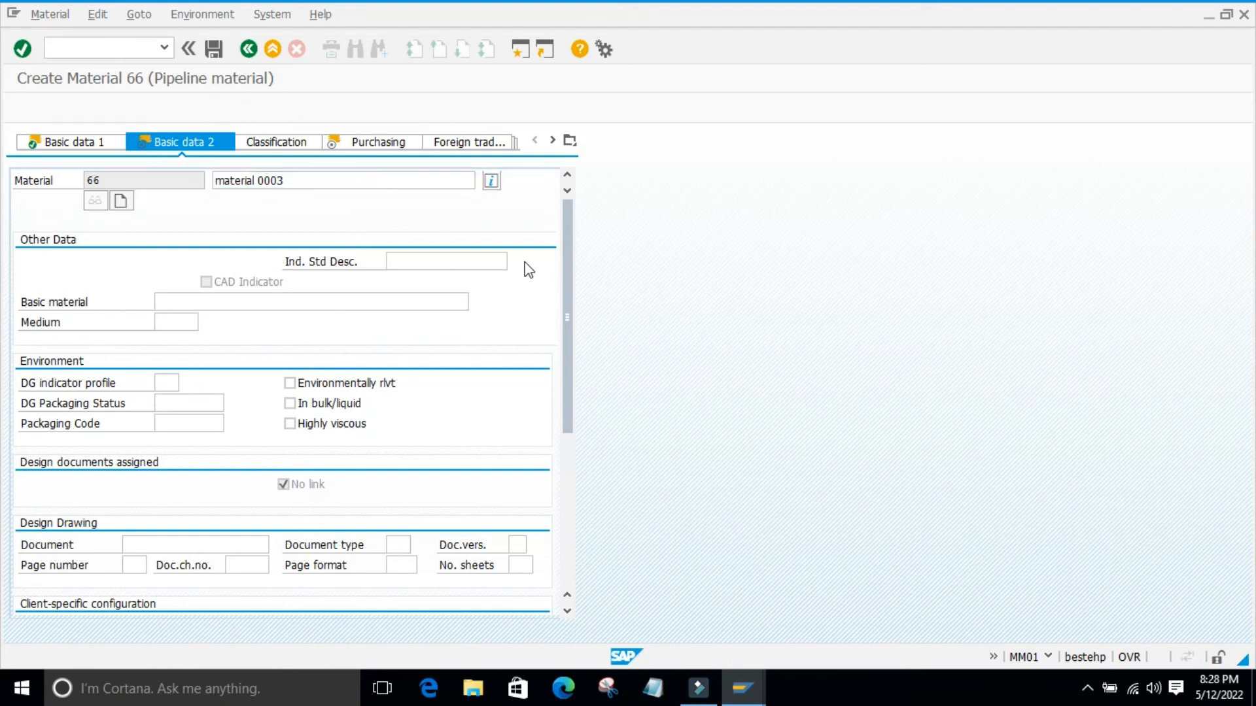
{"action": "key", "text": "Return"}
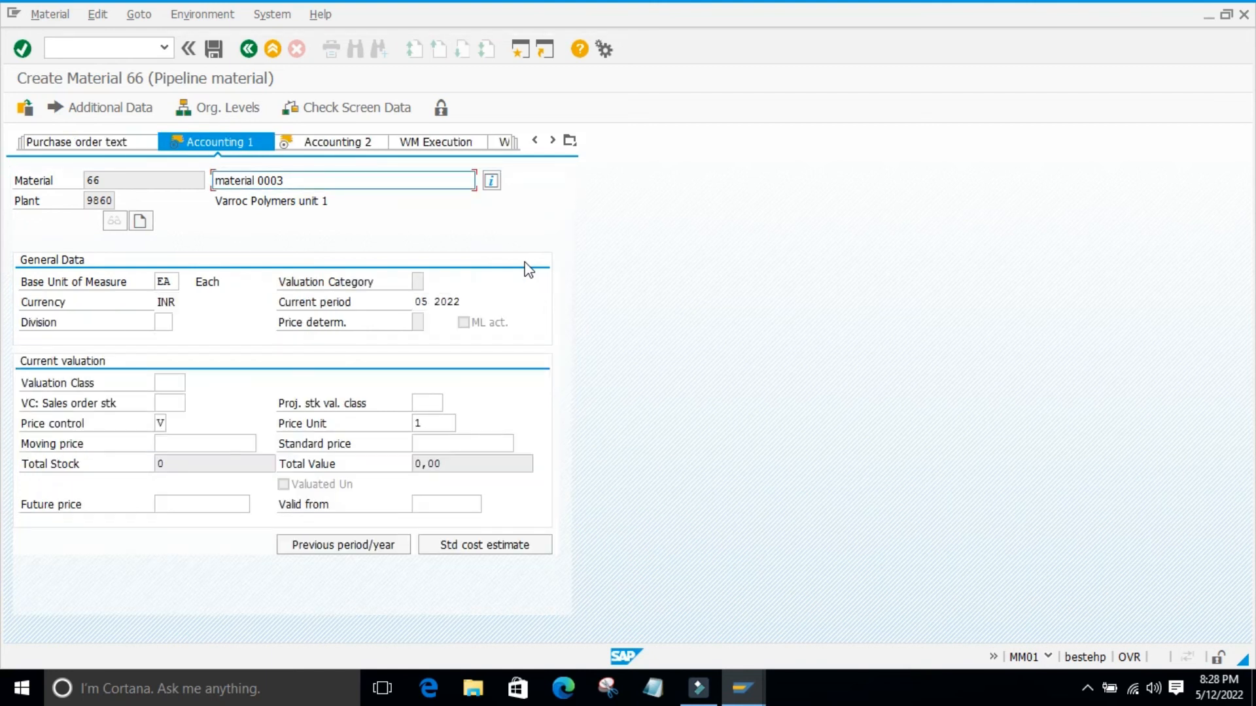
{"action": "left_click", "coordinate": [179, 385]}
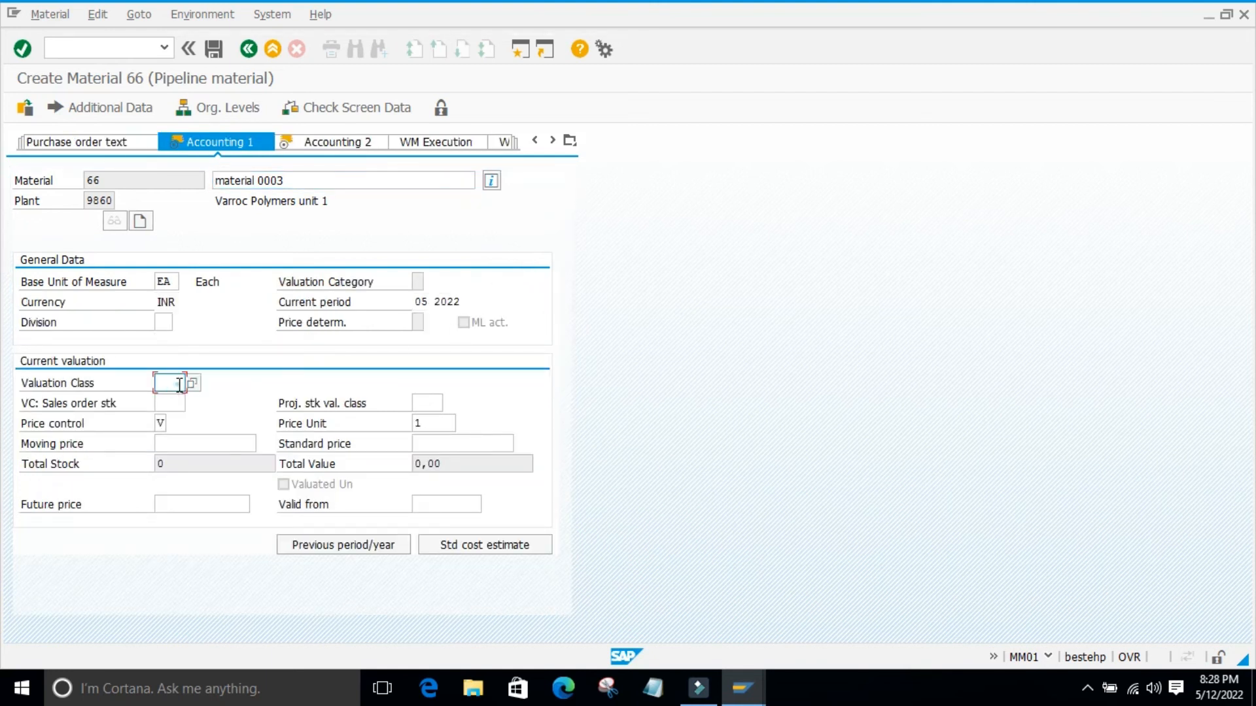
{"action": "left_click", "coordinate": [191, 384]}
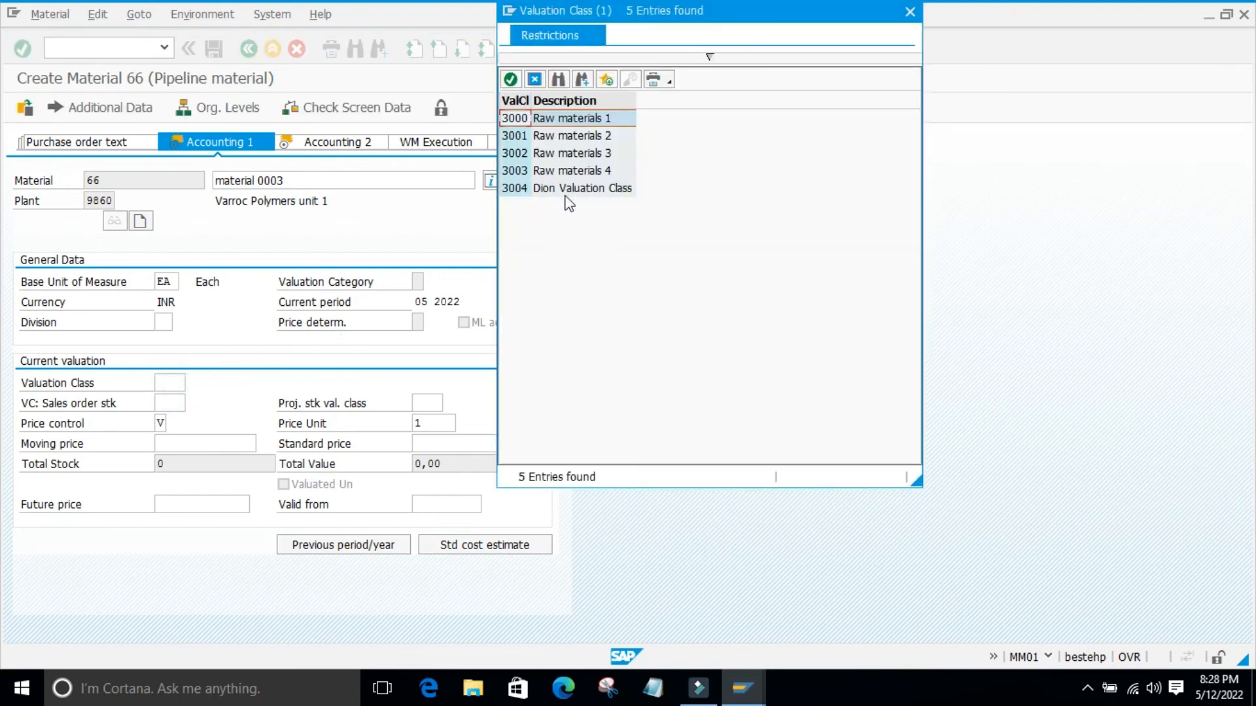
{"action": "left_click", "coordinate": [535, 79]}
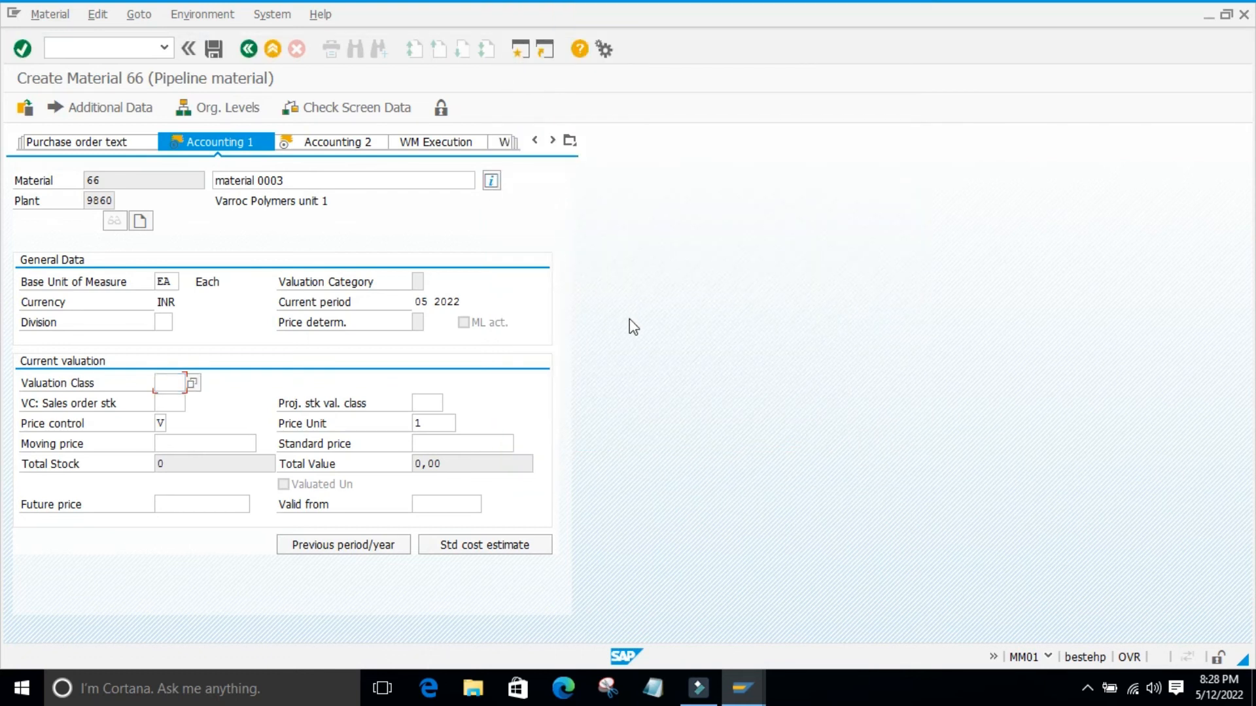
Set the pipeline material's moving price to 10, leaving the valuation class blank, and proceed to Accounting 2.
{"action": "key", "text": "Return"}
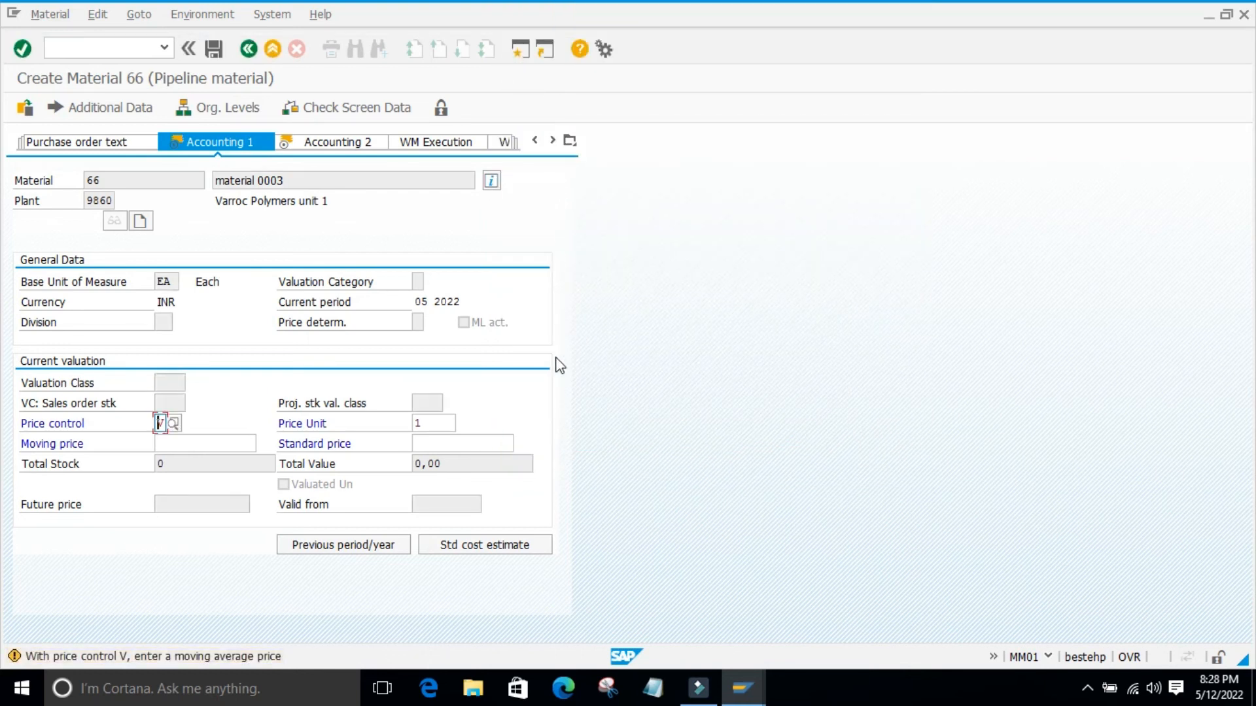
{"action": "left_click", "coordinate": [206, 442]}
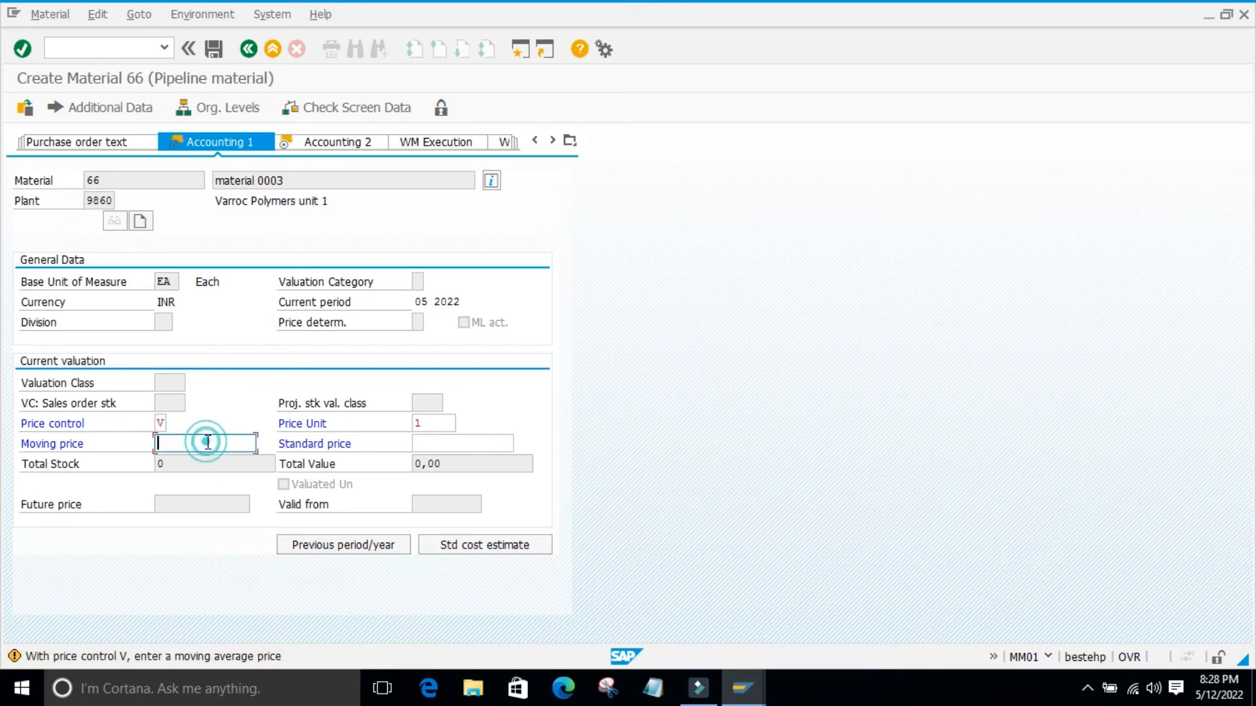
{"action": "type", "text": "10"}
{"action": "key", "text": "Return"}
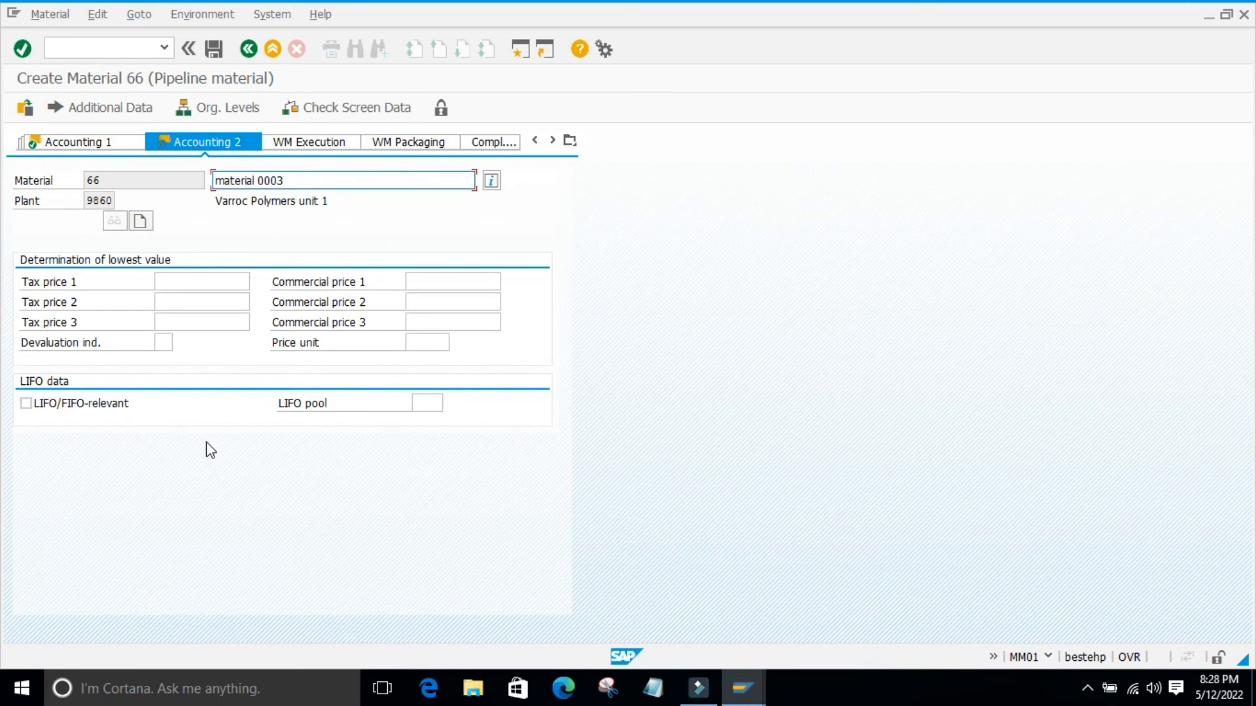
Try to continue past Accounting 2, return to Accounting 1, and bring up the recent entries for the valuation class.
{"action": "key", "text": "Return"}
{"action": "left_click", "coordinate": [356, 474]}
{"action": "left_click", "coordinate": [457, 242]}
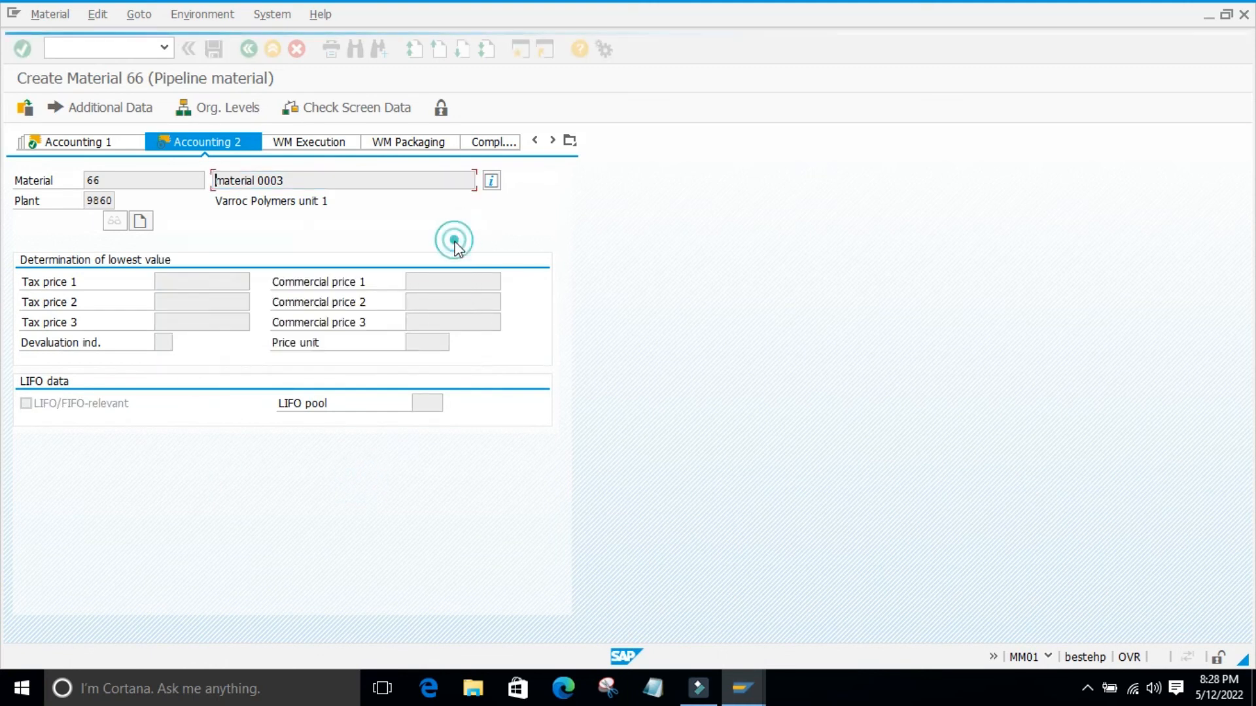
{"action": "left_click", "coordinate": [82, 142]}
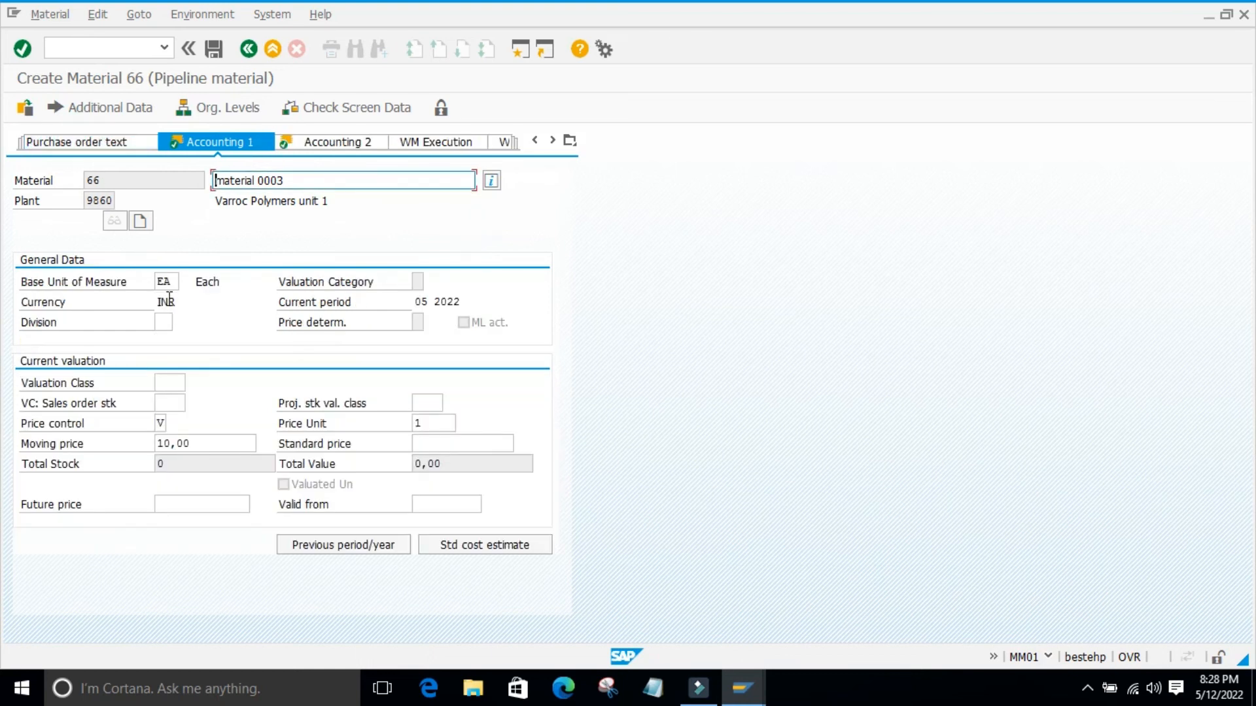
{"action": "left_click", "coordinate": [164, 384]}
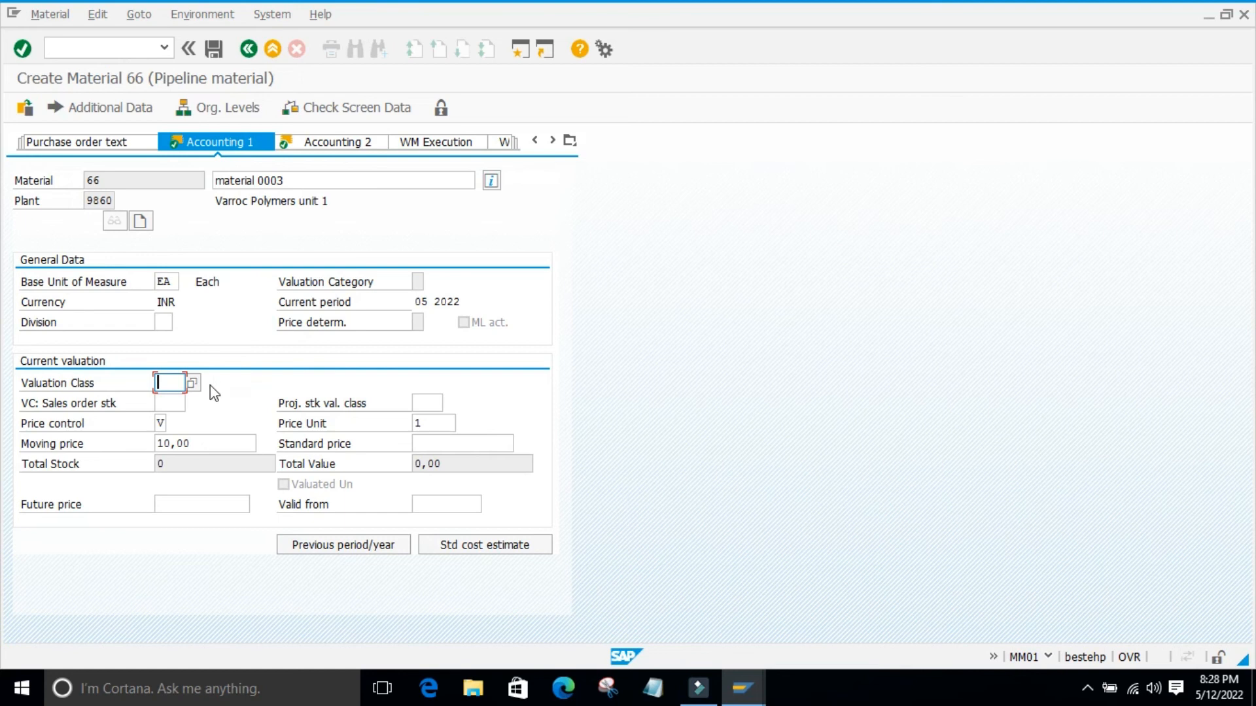
{"action": "left_click", "coordinate": [167, 562]}
{"action": "left_click", "coordinate": [690, 456]}
{"action": "left_click", "coordinate": [256, 383]}
{"action": "left_click", "coordinate": [685, 536]}
{"action": "key", "text": "F4"}
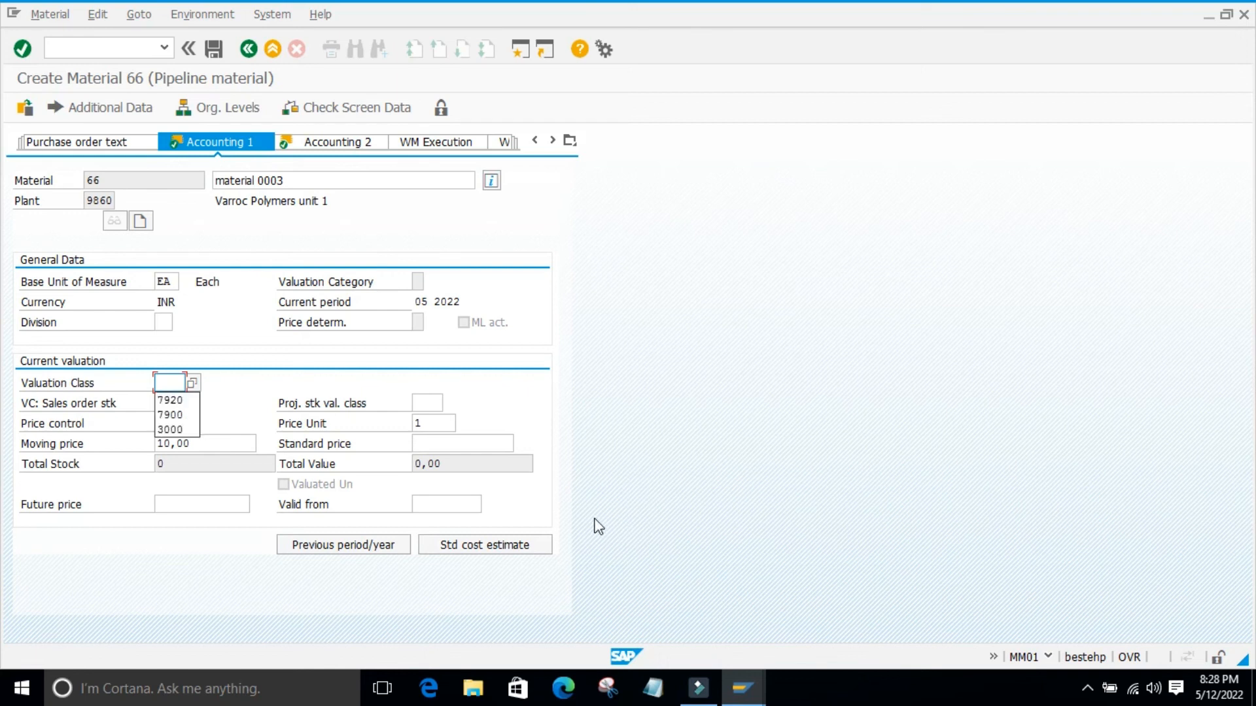
Abandon the pipeline material entry and restart the Create Material transaction with /nmm01.
{"action": "left_click", "coordinate": [639, 427]}
{"action": "left_click", "coordinate": [75, 47]}
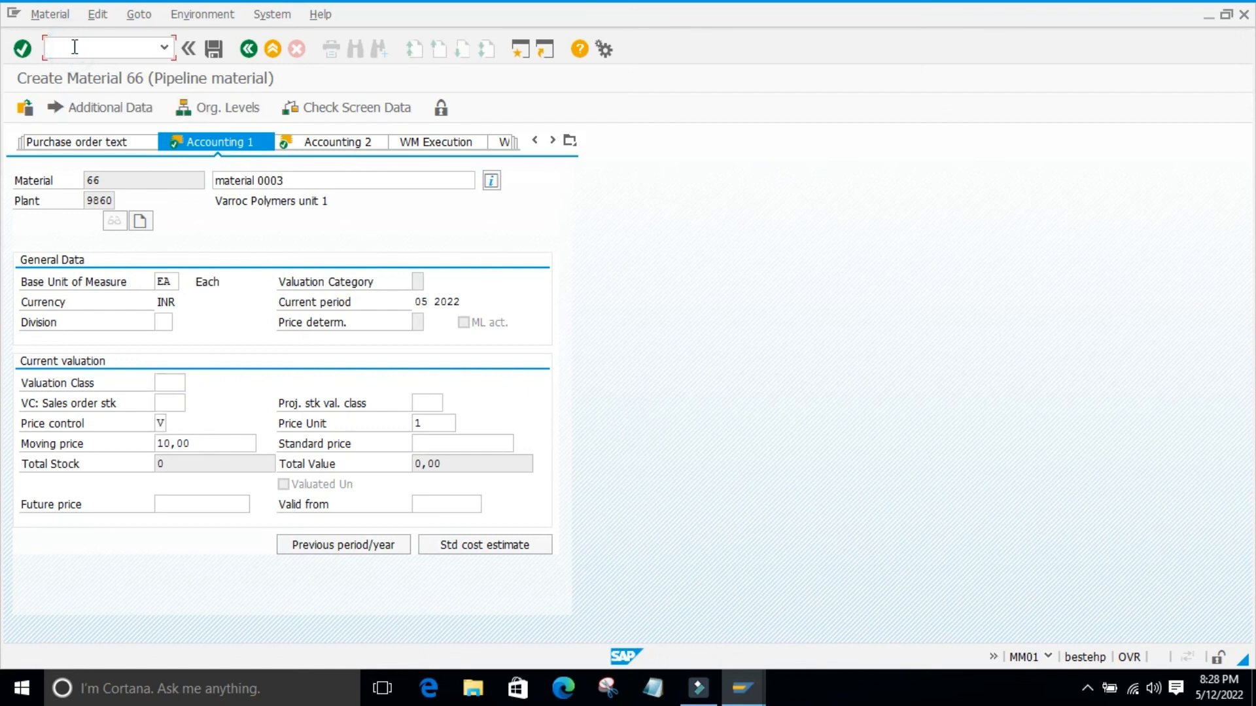
{"action": "type", "text": "/nmm01"}
{"action": "key", "text": "Return"}
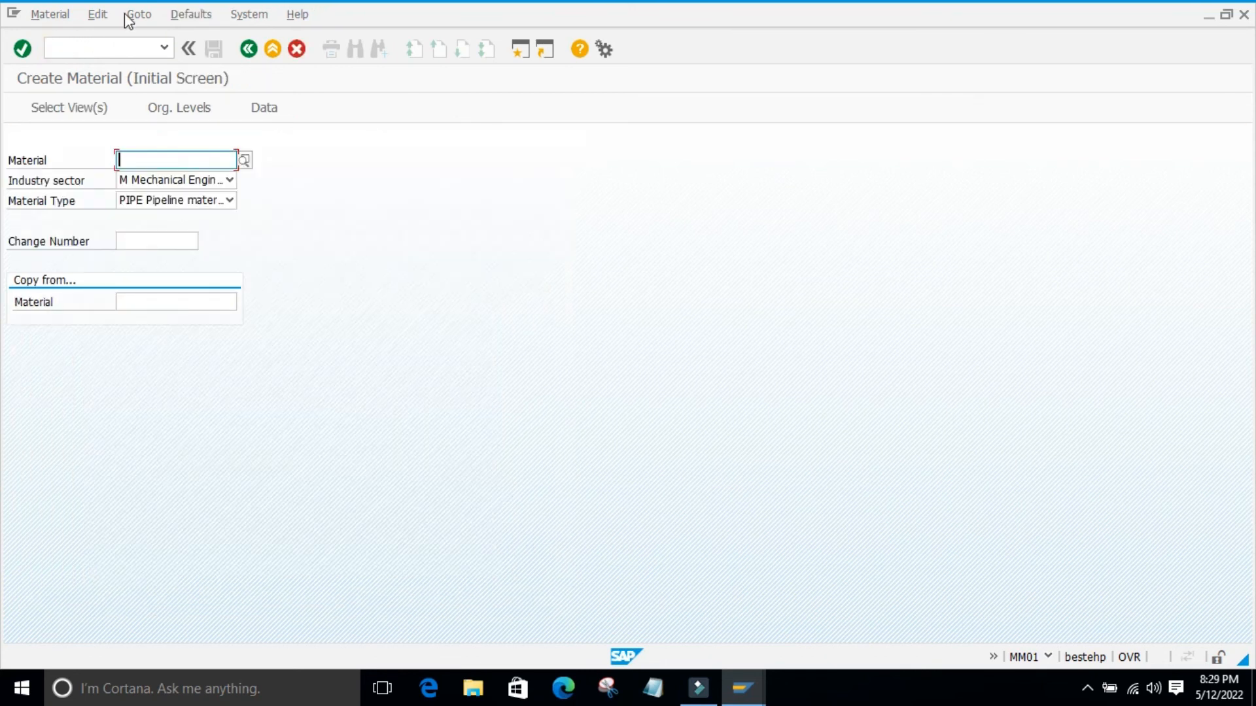
Start a new pipeline material in the Mechanical Engineering sector with the preselected views and open Basic data 1.
{"action": "left_click", "coordinate": [226, 417]}
{"action": "left_click", "coordinate": [165, 437]}
{"action": "left_click", "coordinate": [234, 212]}
{"action": "left_click", "coordinate": [205, 414]}
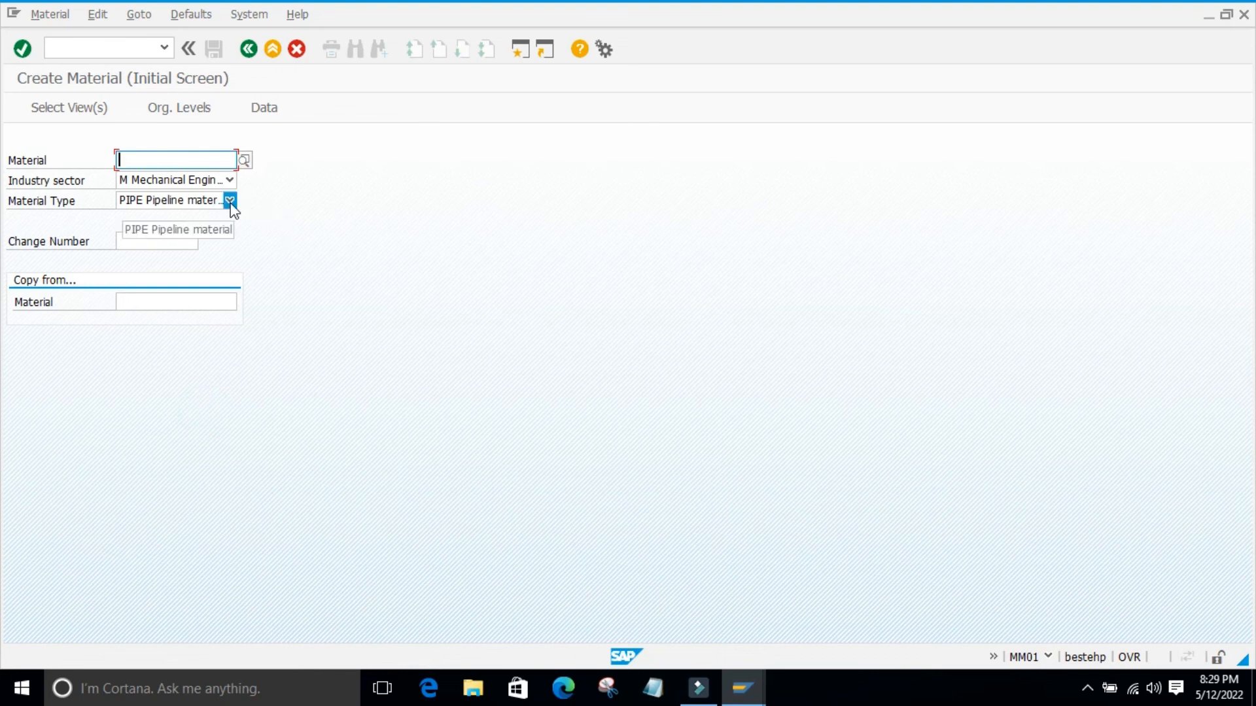
{"action": "key", "text": "Return"}
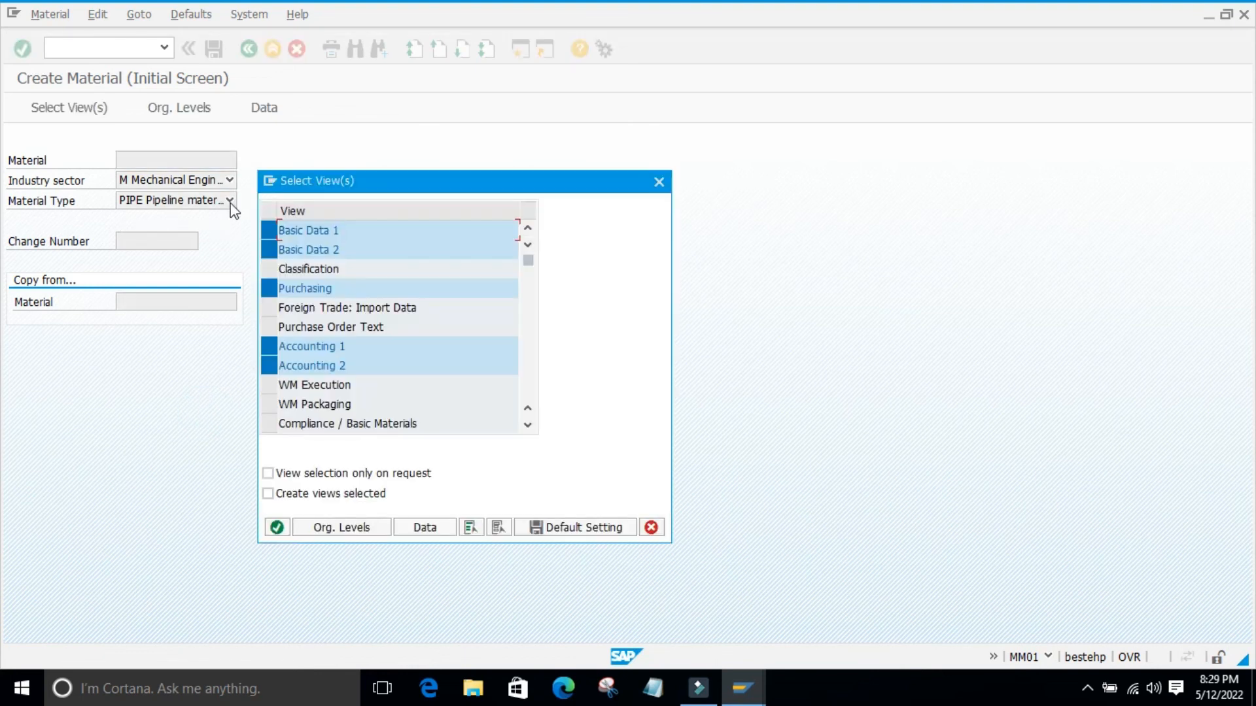
{"action": "left_click", "coordinate": [277, 528]}
{"action": "left_click", "coordinate": [334, 282]}
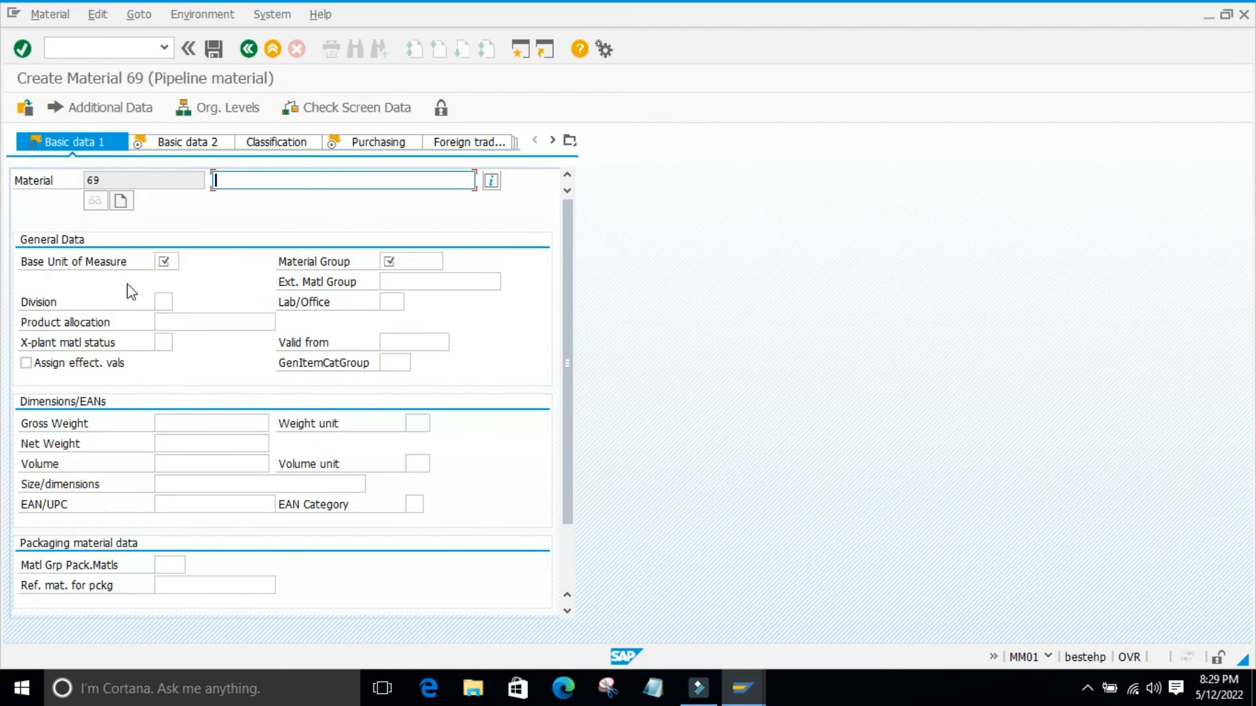
Examine the Basic data 1 fields, including description, base unit of measure, material group and gross weight, without entering values.
{"action": "left_click", "coordinate": [167, 260]}
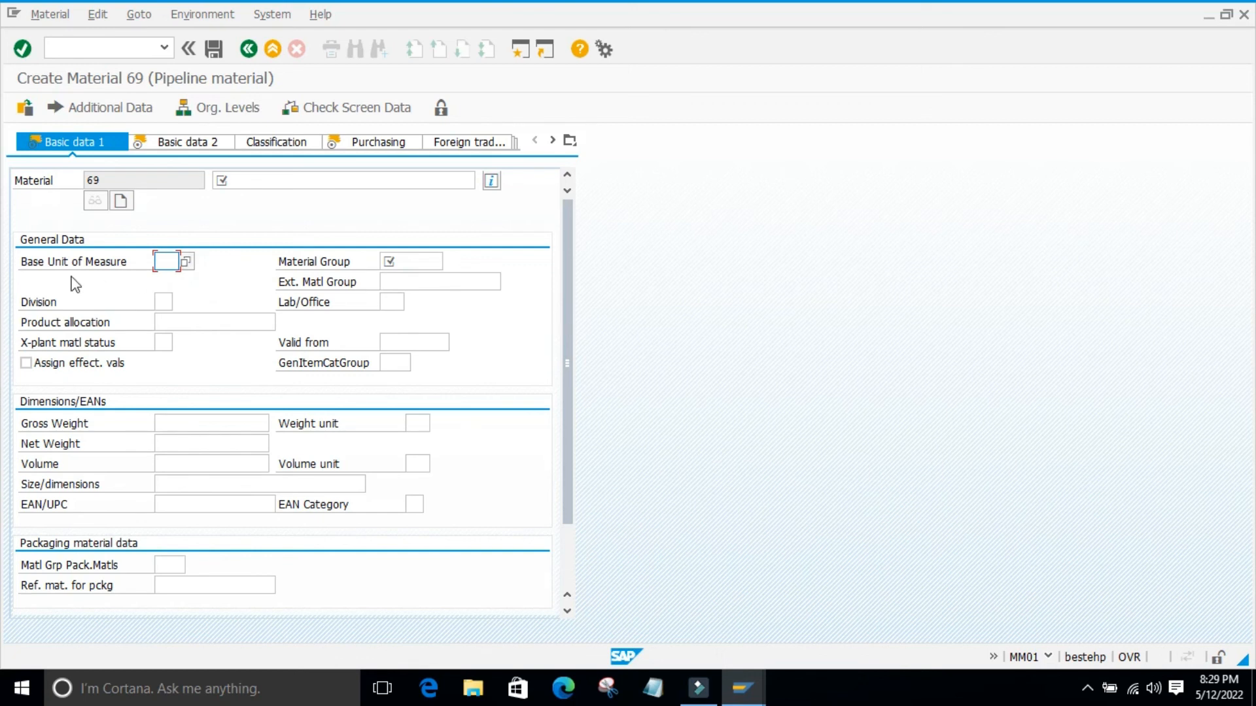
{"action": "left_click", "coordinate": [400, 261]}
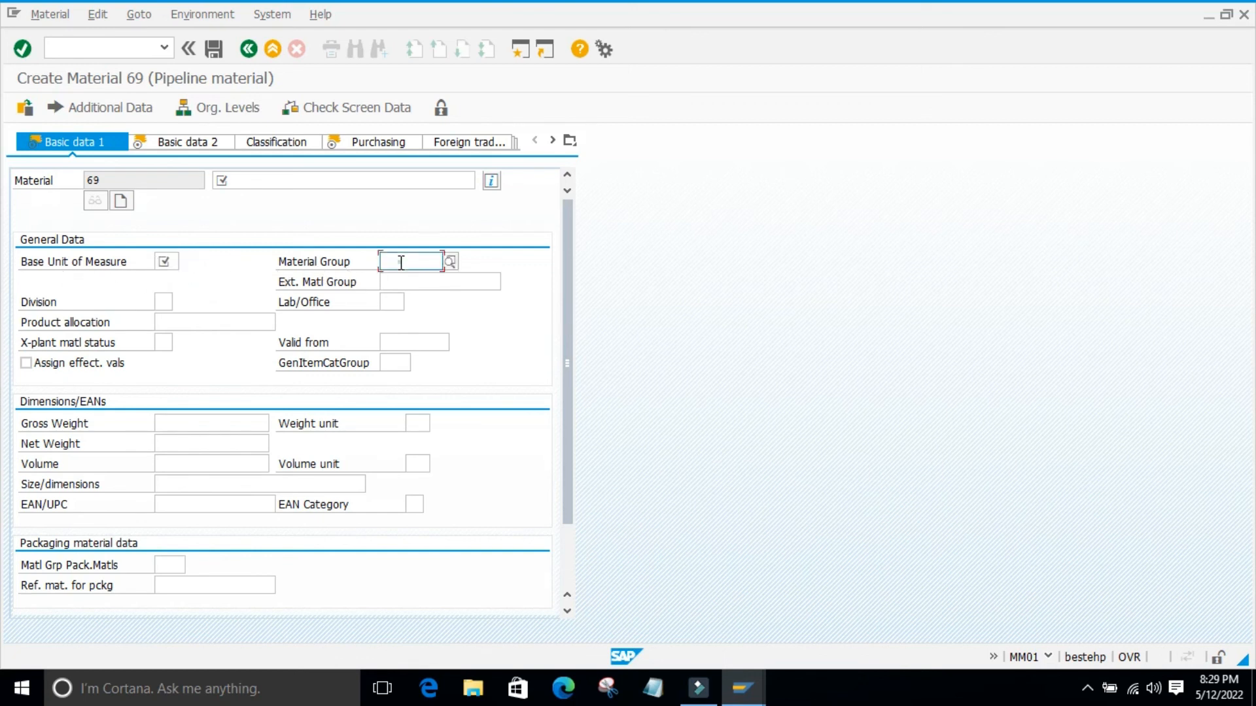
{"action": "left_click", "coordinate": [235, 179]}
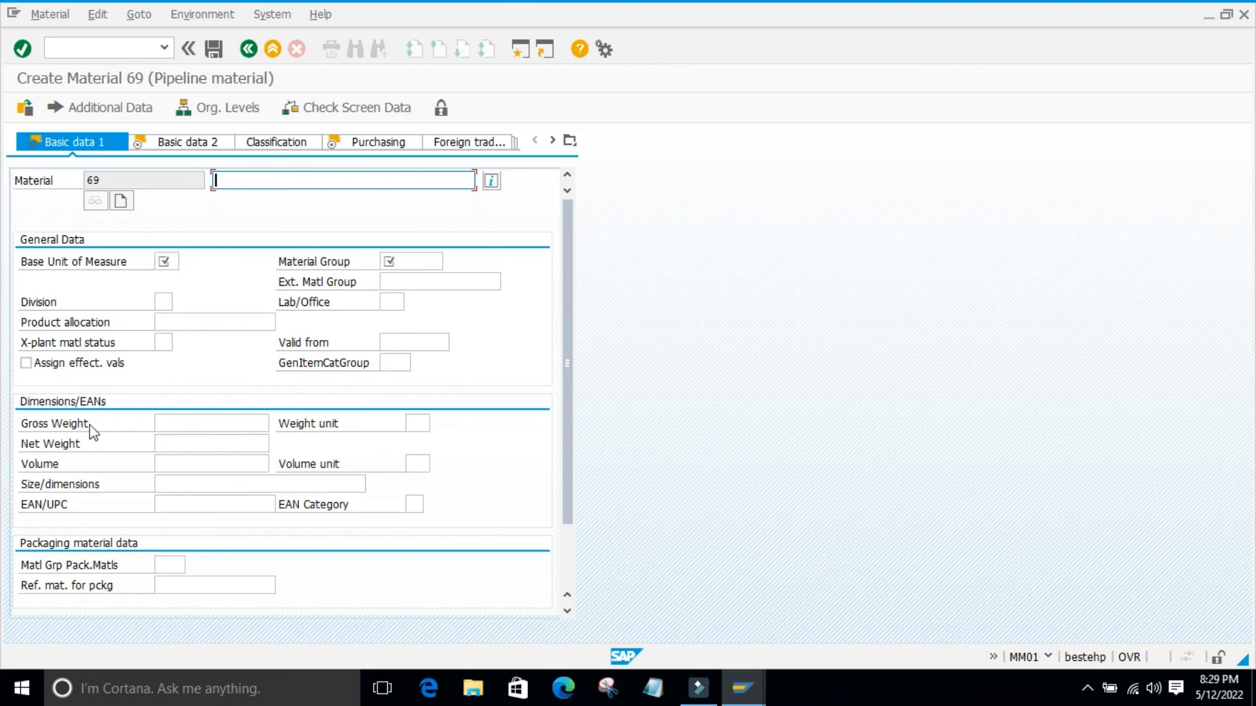
{"action": "left_click", "coordinate": [196, 423]}
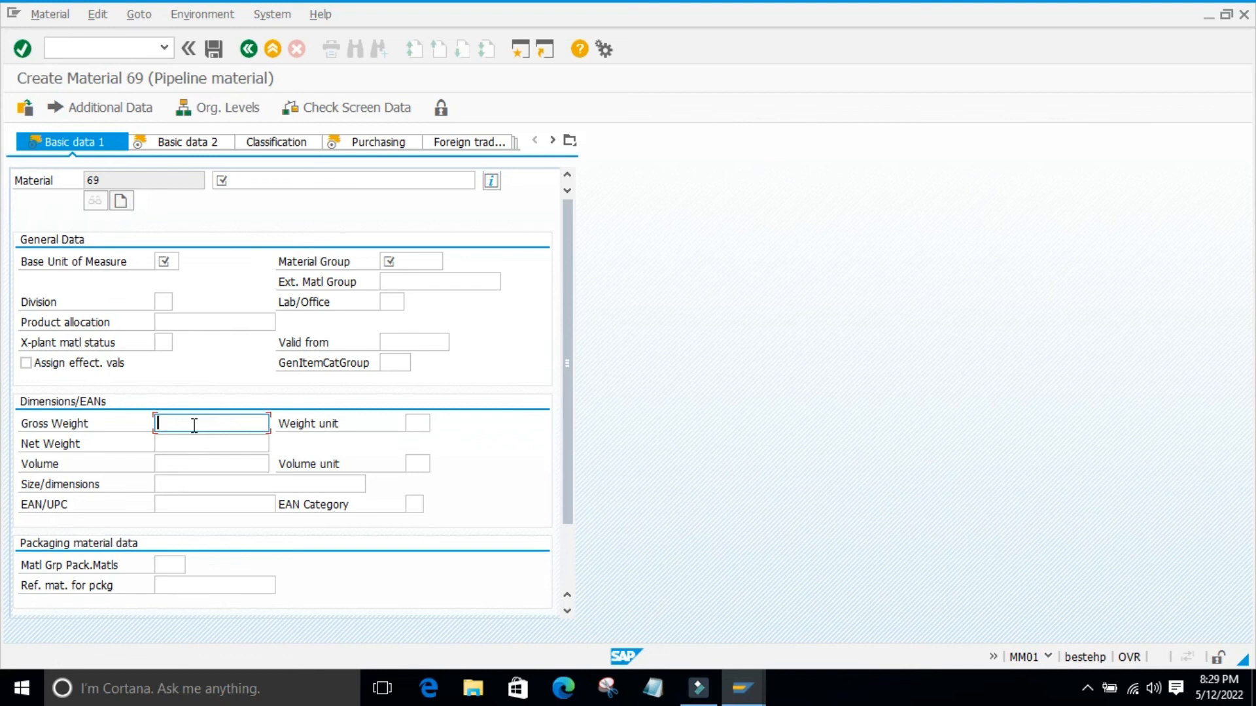
{"action": "left_click", "coordinate": [171, 261]}
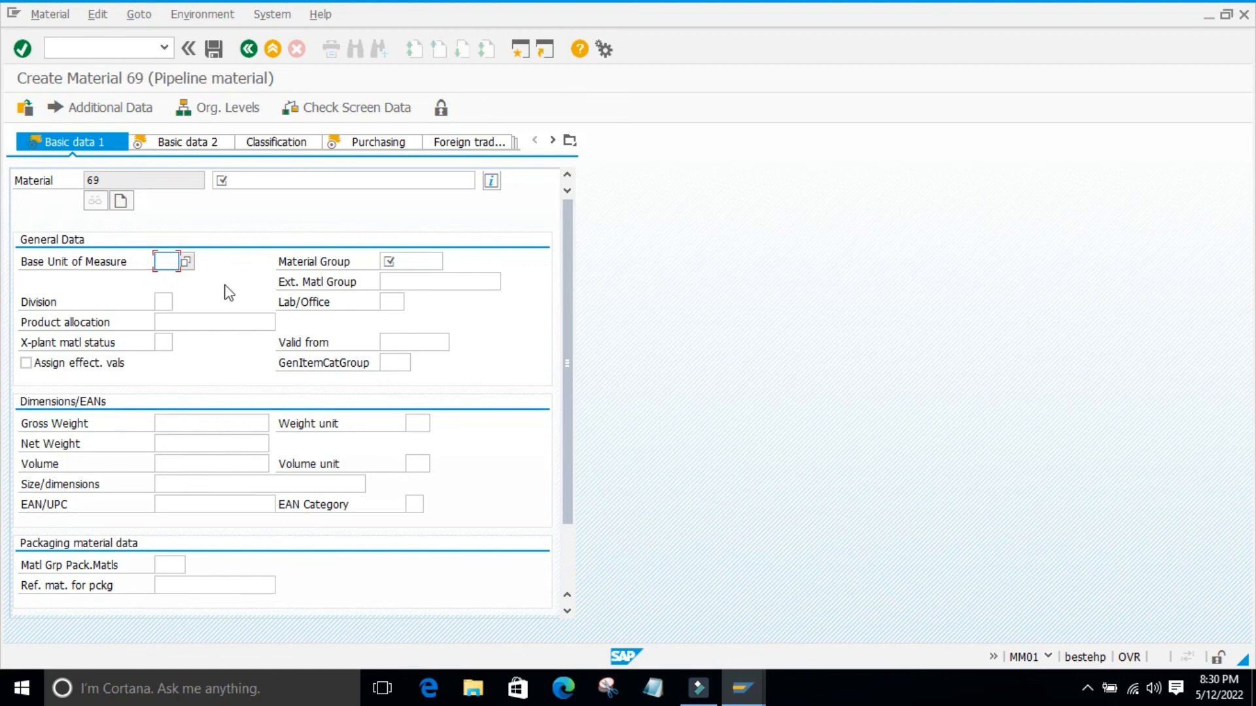
{"action": "scroll", "coordinate": [425, 397], "scroll_direction": "down", "scroll_amount": 3}
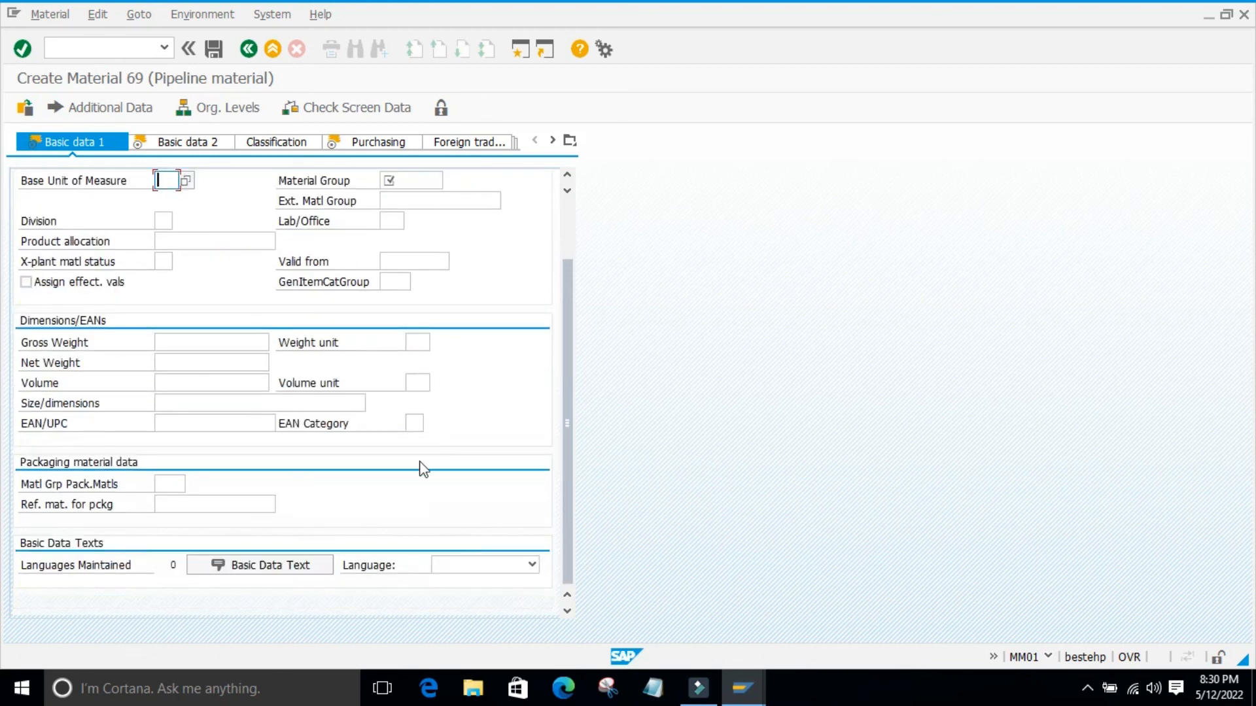
{"action": "scroll", "coordinate": [421, 465], "scroll_direction": "up", "scroll_amount": 3}
Try to go back from Basic data 1, leave the description empty, and exit to SAP Easy Access with /n.
{"action": "left_click", "coordinate": [250, 50]}
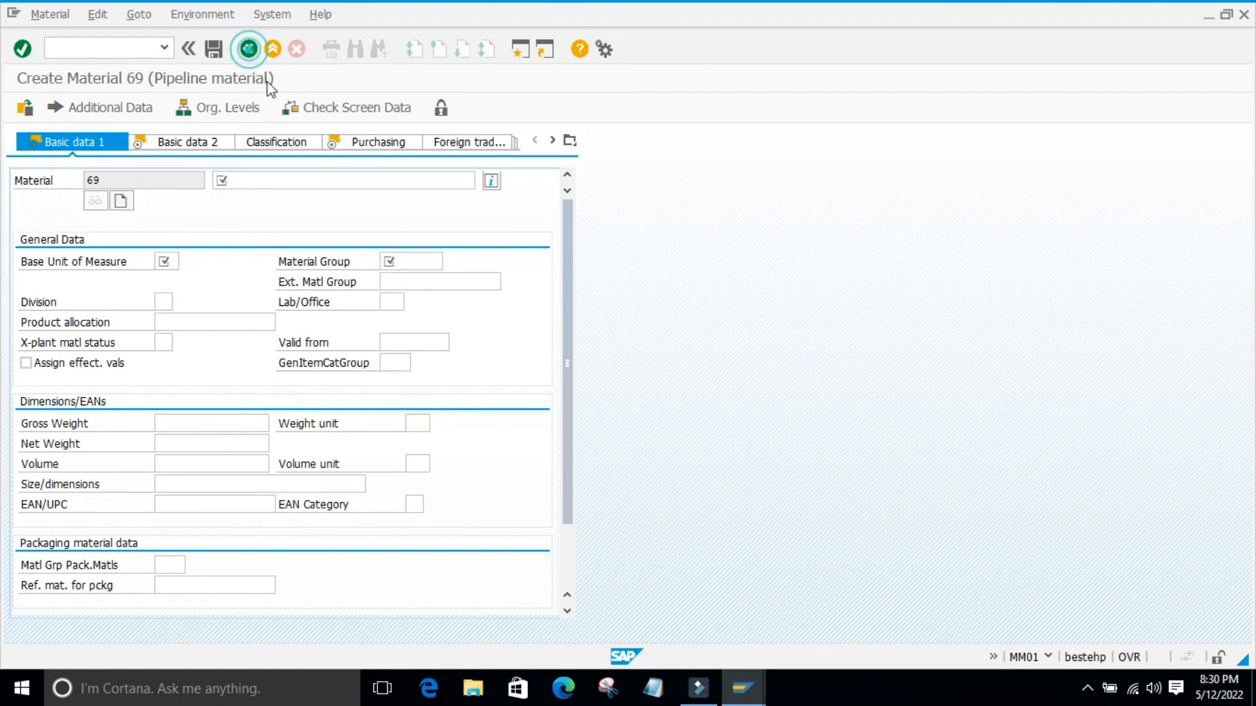
{"action": "left_click", "coordinate": [310, 174]}
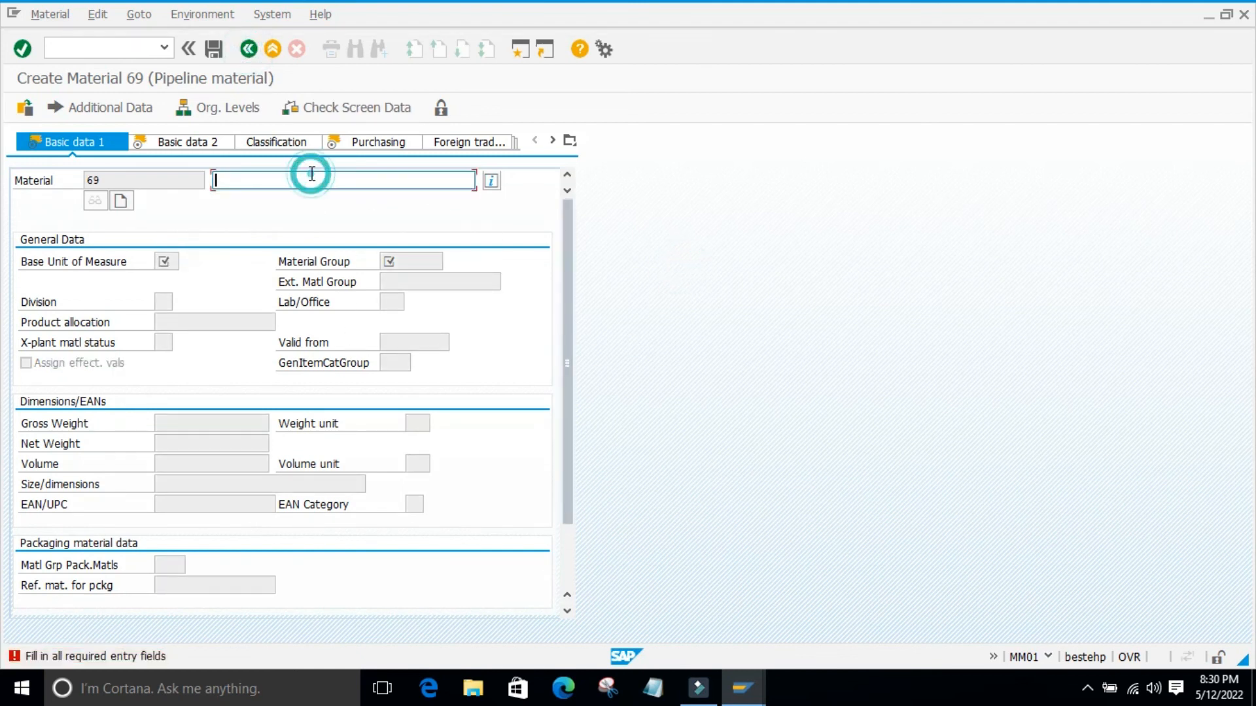
{"action": "type", "text": "/"}
{"action": "key", "text": "BackSpace"}
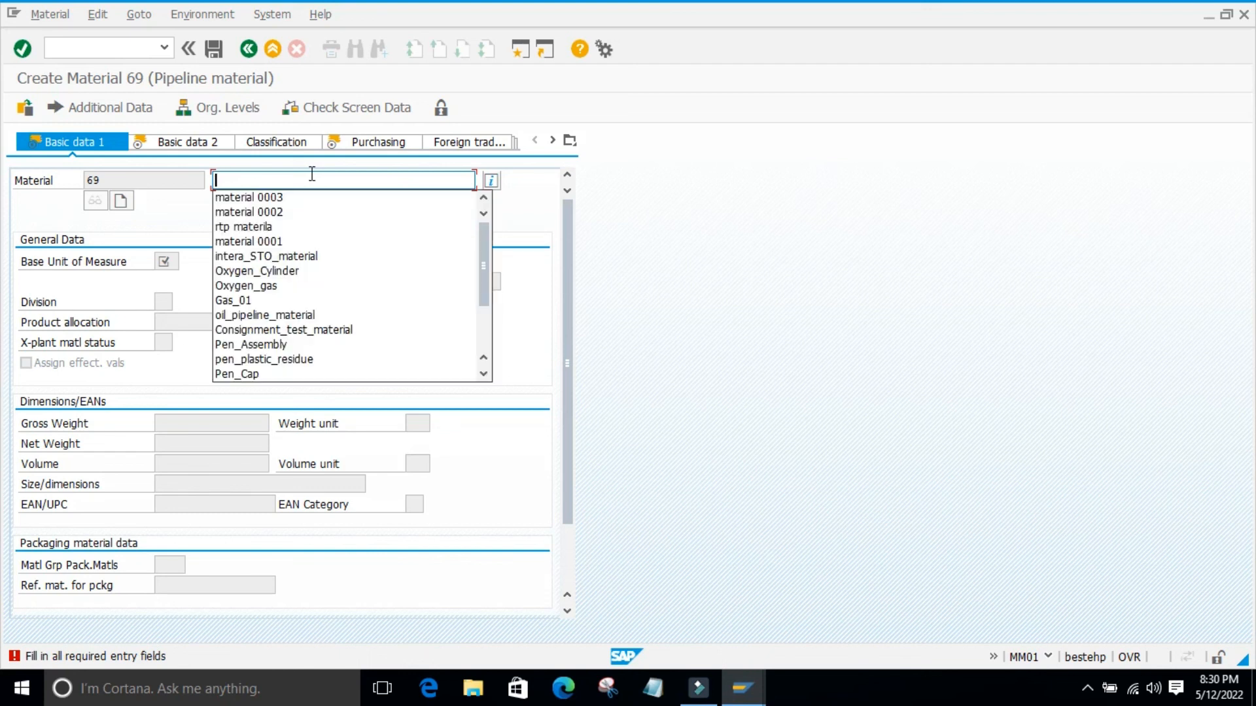
{"action": "left_click", "coordinate": [95, 47]}
{"action": "type", "text": "/n"}
{"action": "key", "text": "Return"}
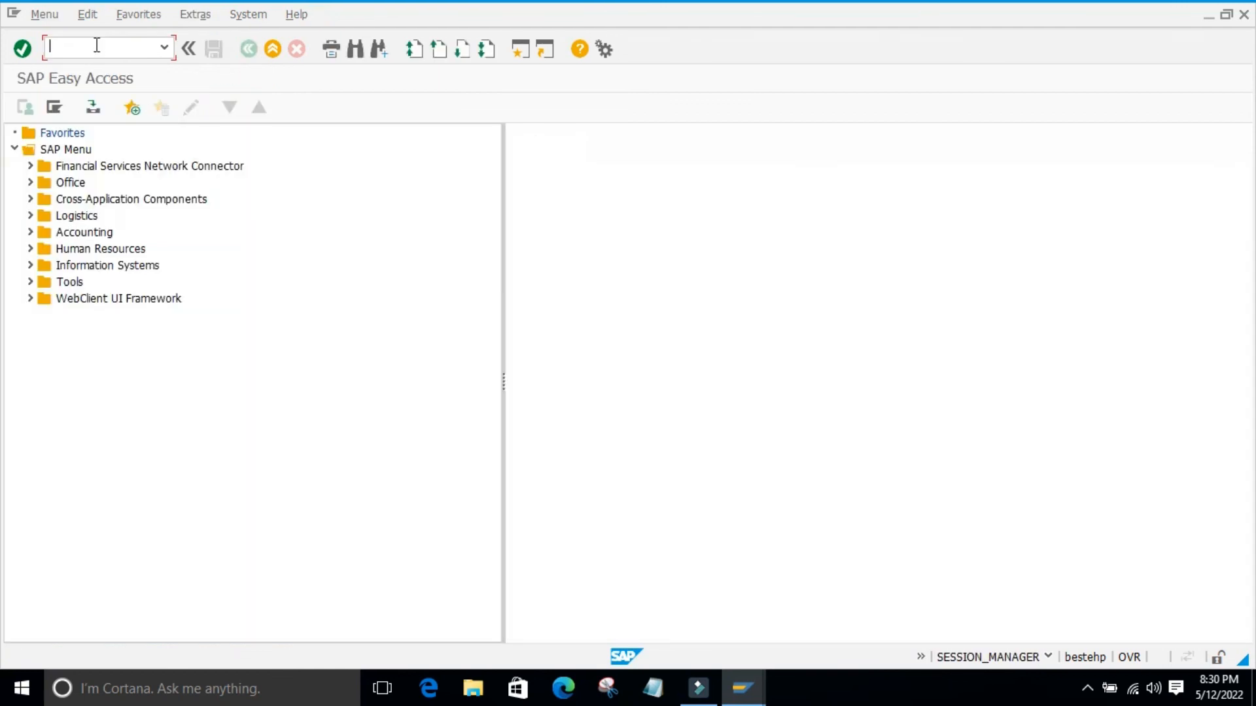
Launch the Create Material transaction from SAP Easy Access using /nmm01.
{"action": "left_click", "coordinate": [75, 46]}
{"action": "left_click", "coordinate": [83, 47]}
{"action": "left_click", "coordinate": [110, 345]}
{"action": "left_click", "coordinate": [82, 49]}
{"action": "type", "text": "/nmm01"}
{"action": "key", "text": "Return"}
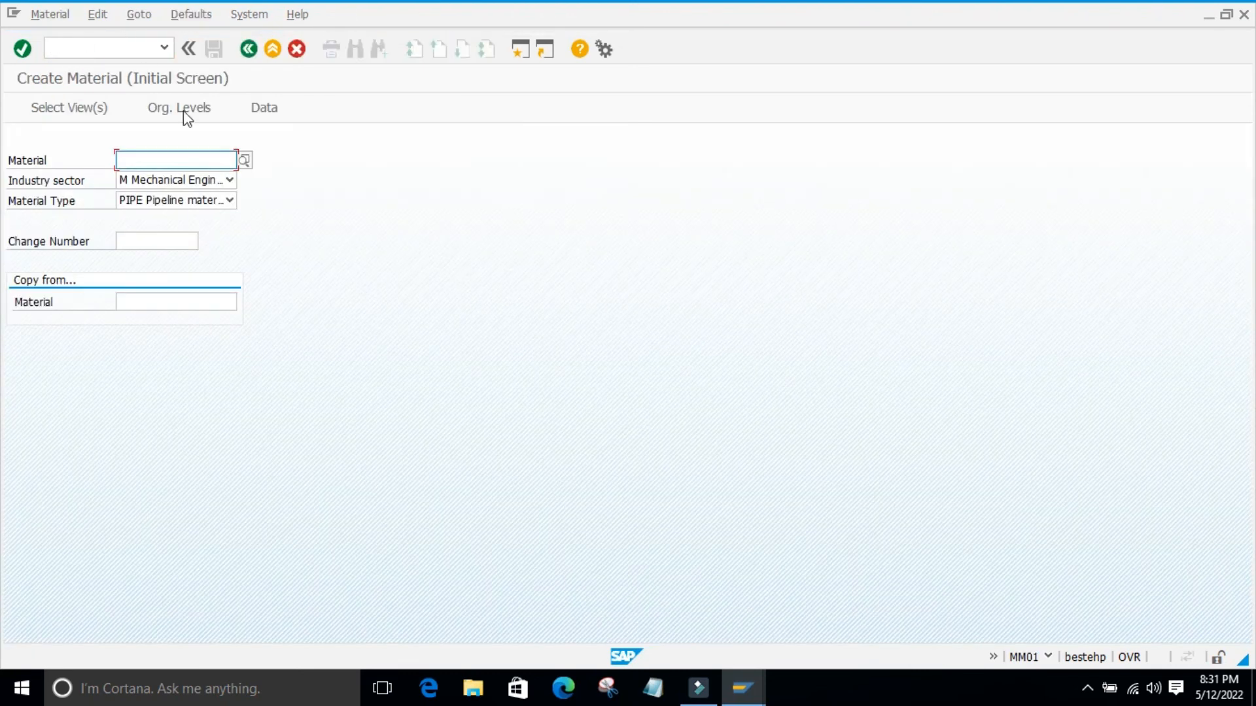
{"action": "left_click", "coordinate": [212, 160]}
{"action": "left_click", "coordinate": [190, 158]}
{"action": "left_click", "coordinate": [248, 212]}
{"action": "left_click", "coordinate": [212, 158]}
{"action": "left_click", "coordinate": [231, 160]}
{"action": "left_click", "coordinate": [338, 208]}
Review the full list of views available for the pipeline material, and close the view selection without changes.
{"action": "left_click", "coordinate": [101, 108]}
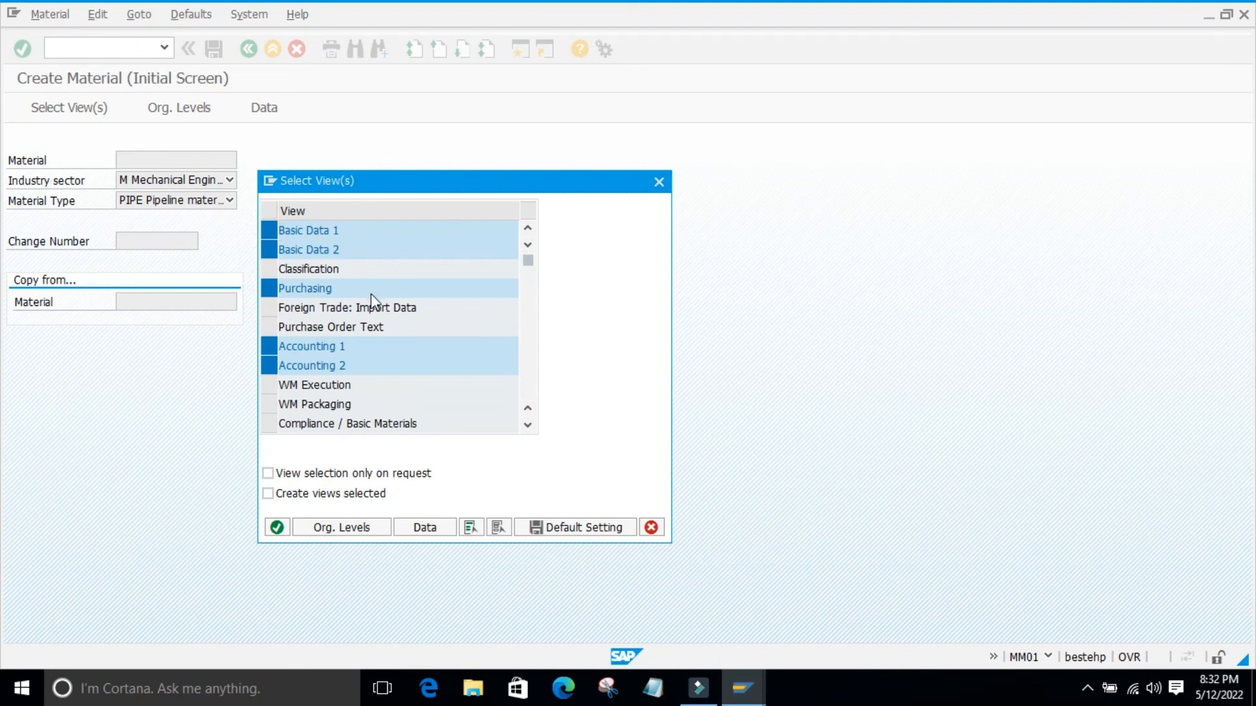
{"action": "scroll", "coordinate": [370, 297], "scroll_direction": "down", "scroll_amount": 2}
{"action": "scroll", "coordinate": [299, 301], "scroll_direction": "up", "scroll_amount": 1}
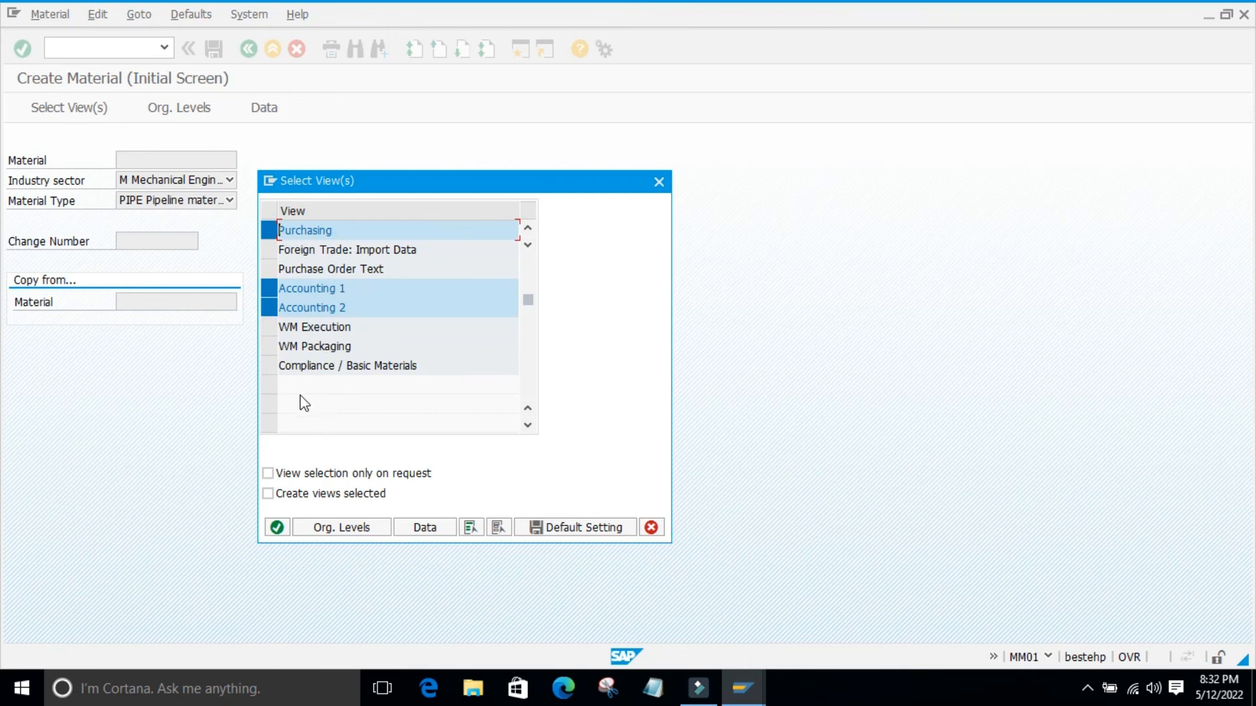
{"action": "left_click_drag", "start_coordinate": [427, 187], "coordinate": [584, 124]}
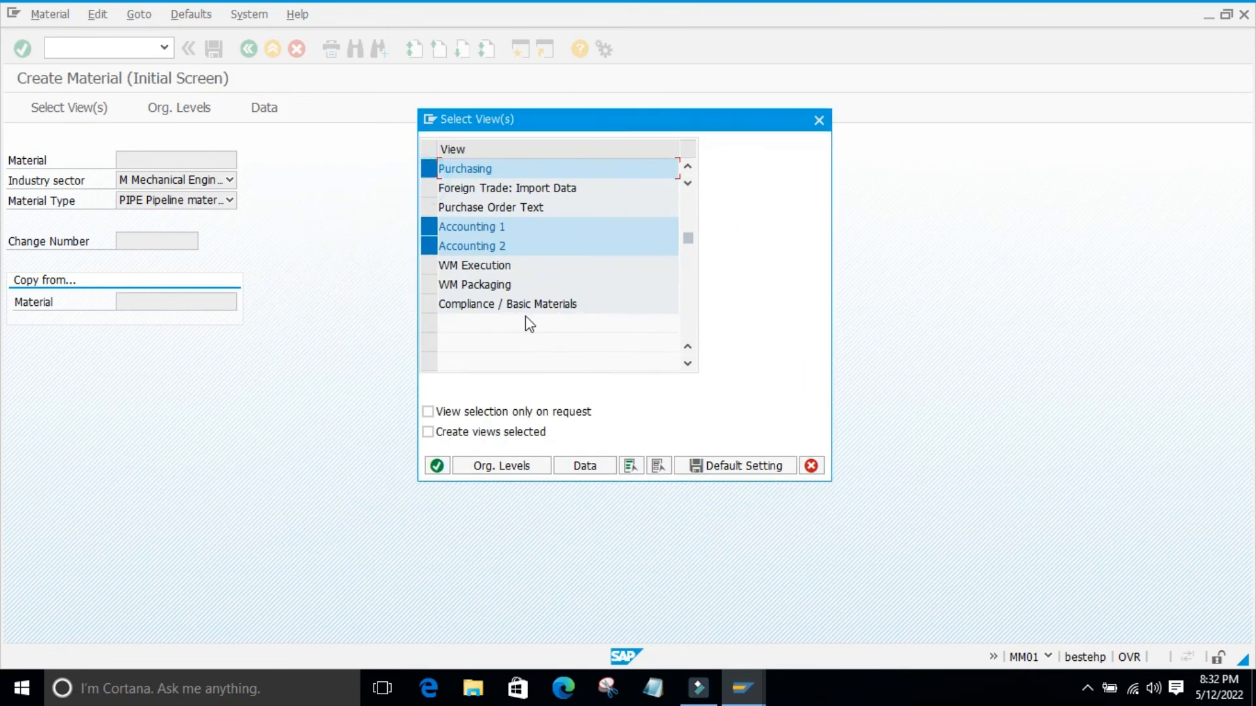
{"action": "scroll", "coordinate": [526, 317], "scroll_direction": "up", "scroll_amount": 1}
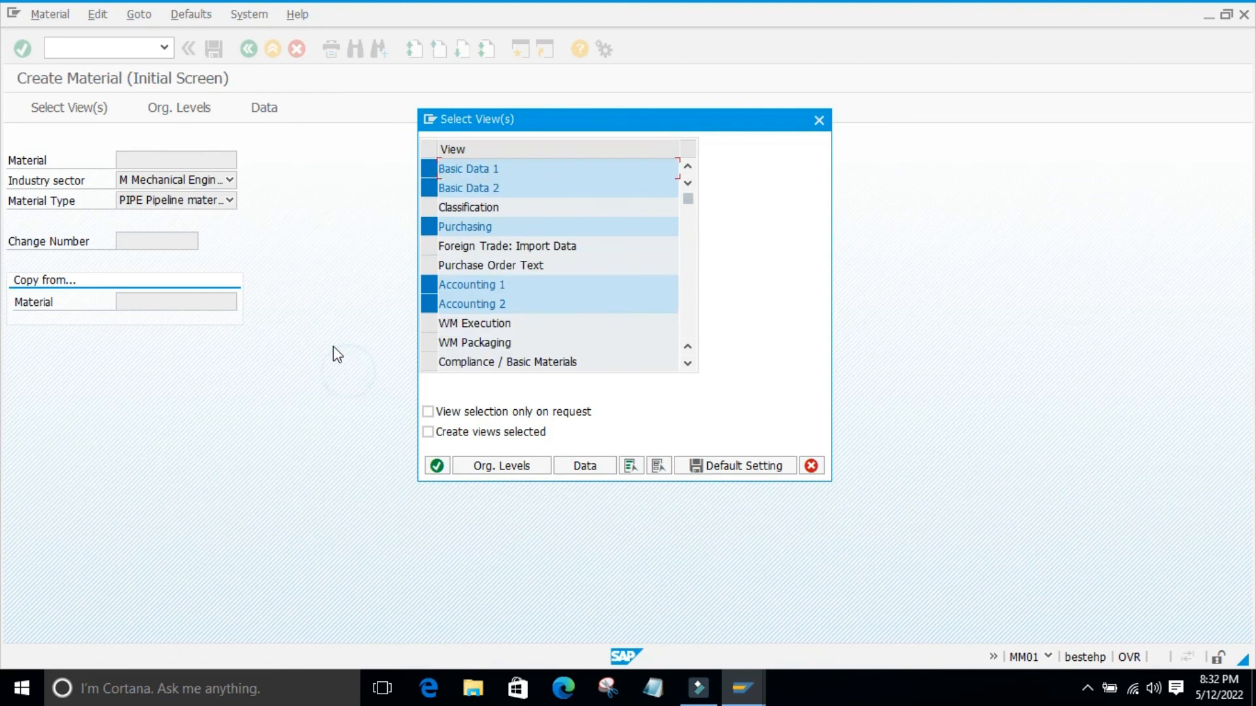
{"action": "scroll", "coordinate": [540, 322], "scroll_direction": "down", "scroll_amount": 1}
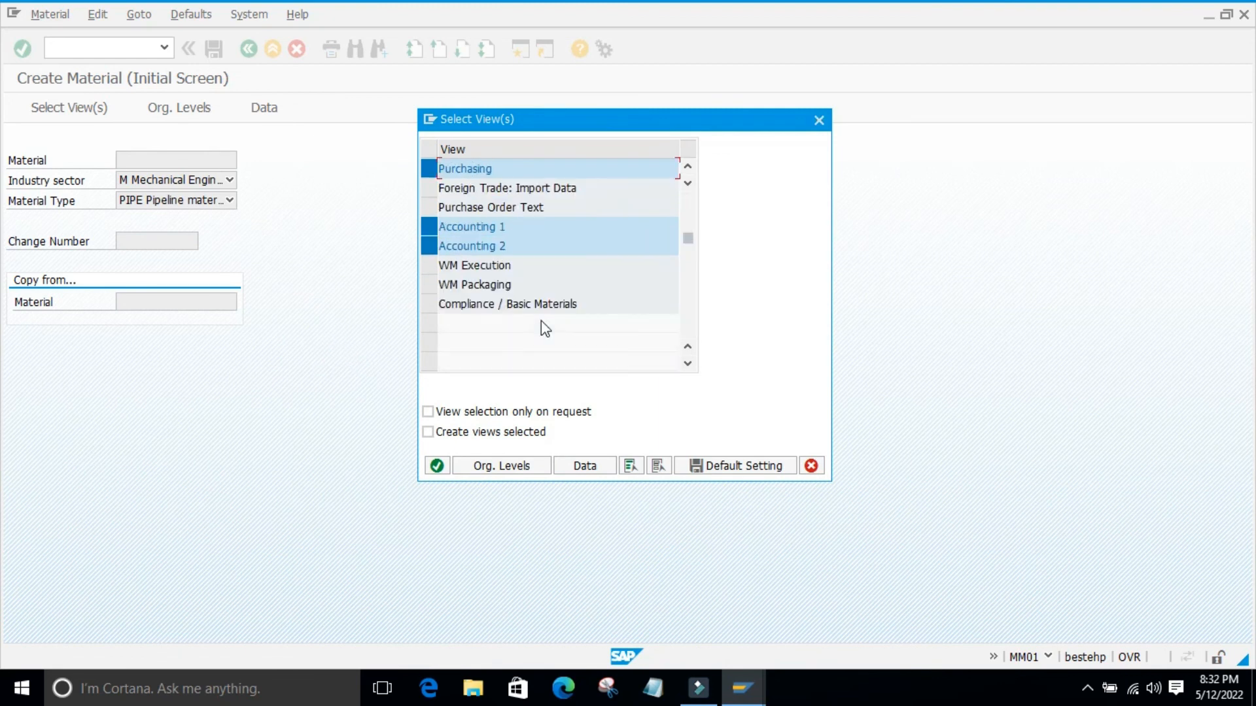
{"action": "scroll", "coordinate": [541, 327], "scroll_direction": "up", "scroll_amount": 1}
{"action": "scroll", "coordinate": [509, 226], "scroll_direction": "down", "scroll_amount": 2}
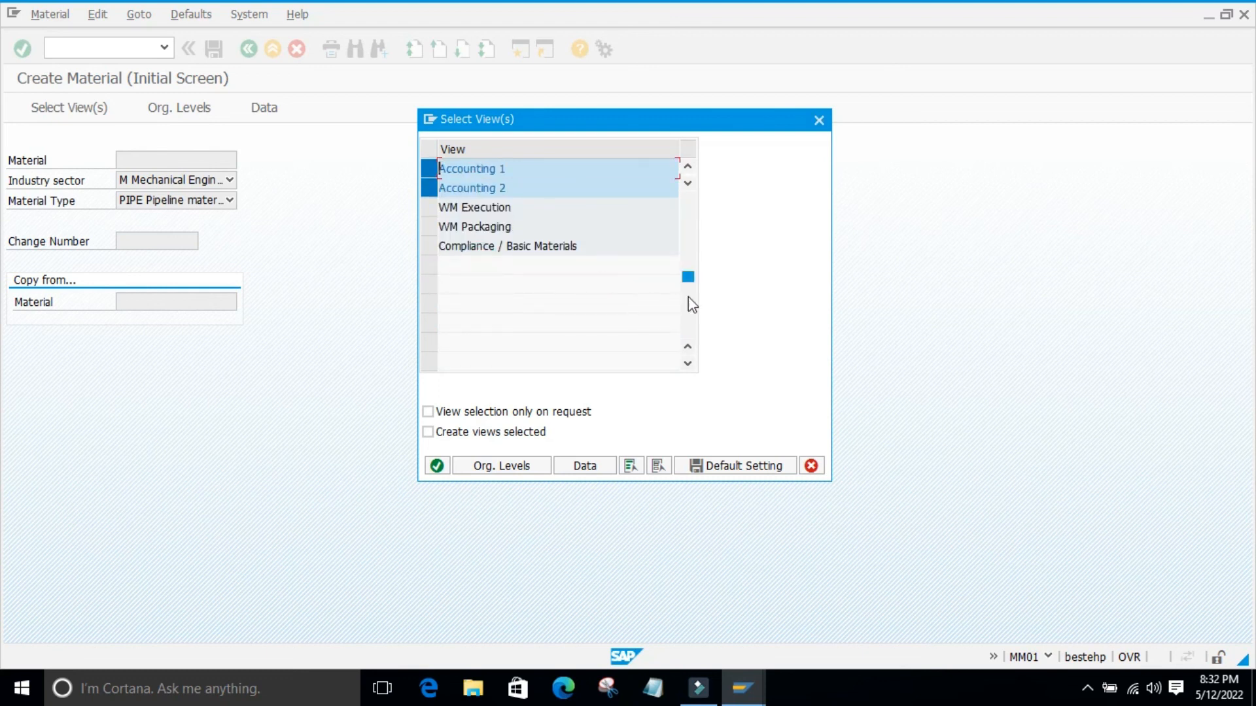
{"action": "left_click_drag", "start_coordinate": [687, 280], "coordinate": [701, 347]}
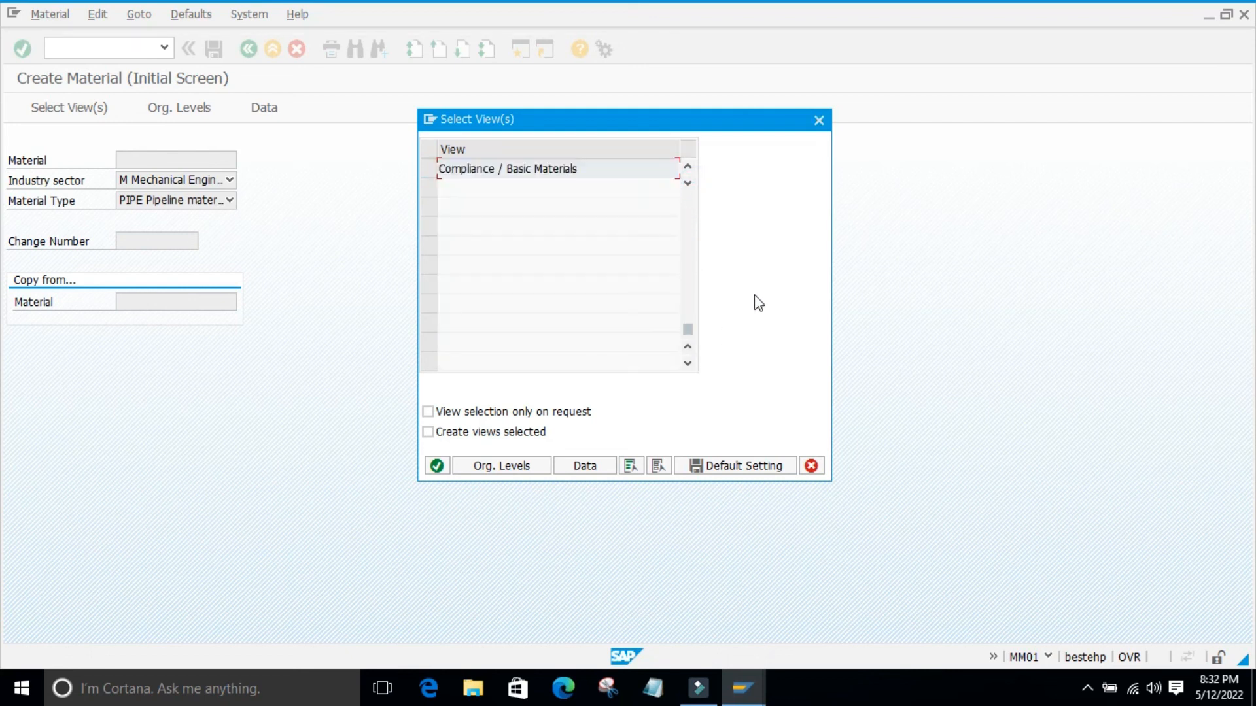
{"action": "left_click", "coordinate": [819, 120]}
{"action": "left_click", "coordinate": [305, 416]}
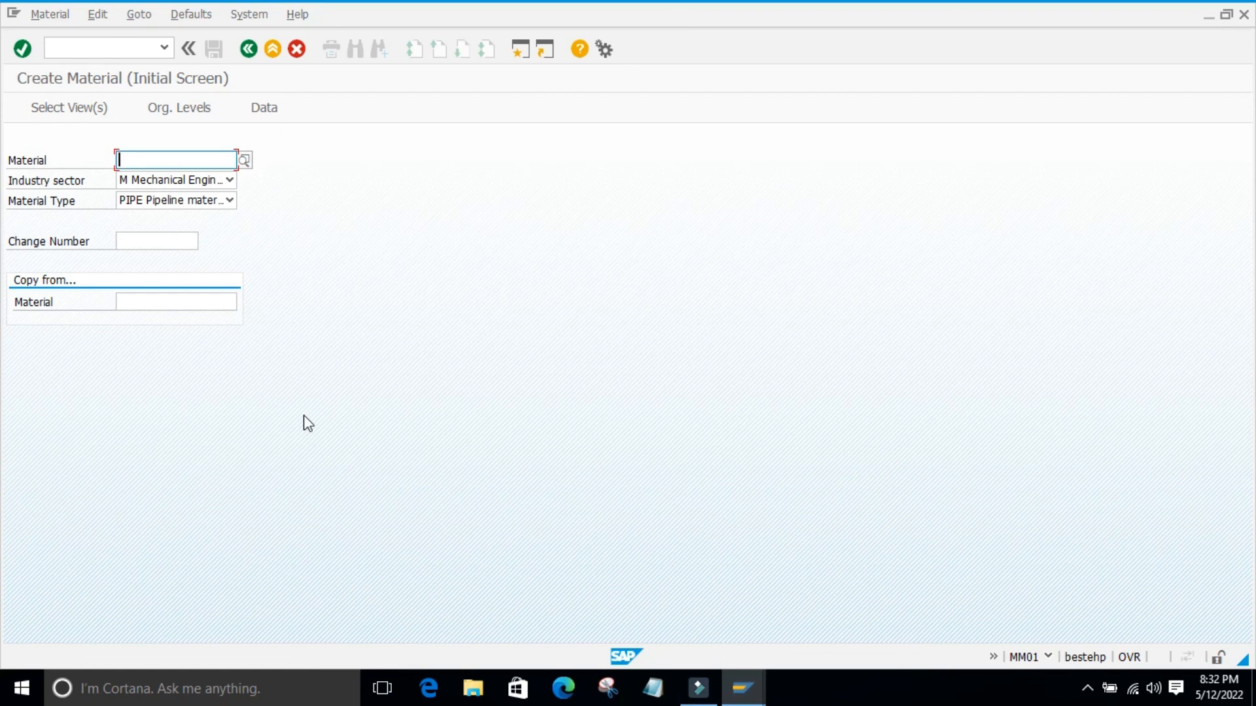
{"action": "left_click", "coordinate": [265, 367]}
{"action": "left_click", "coordinate": [107, 50]}
{"action": "key", "text": "Tab"}
{"action": "key", "text": "Tab"}
{"action": "left_click", "coordinate": [134, 219]}
Review the available material types and industry sectors on the initial screen, leaving both selections as they are.
{"action": "left_click", "coordinate": [230, 201]}
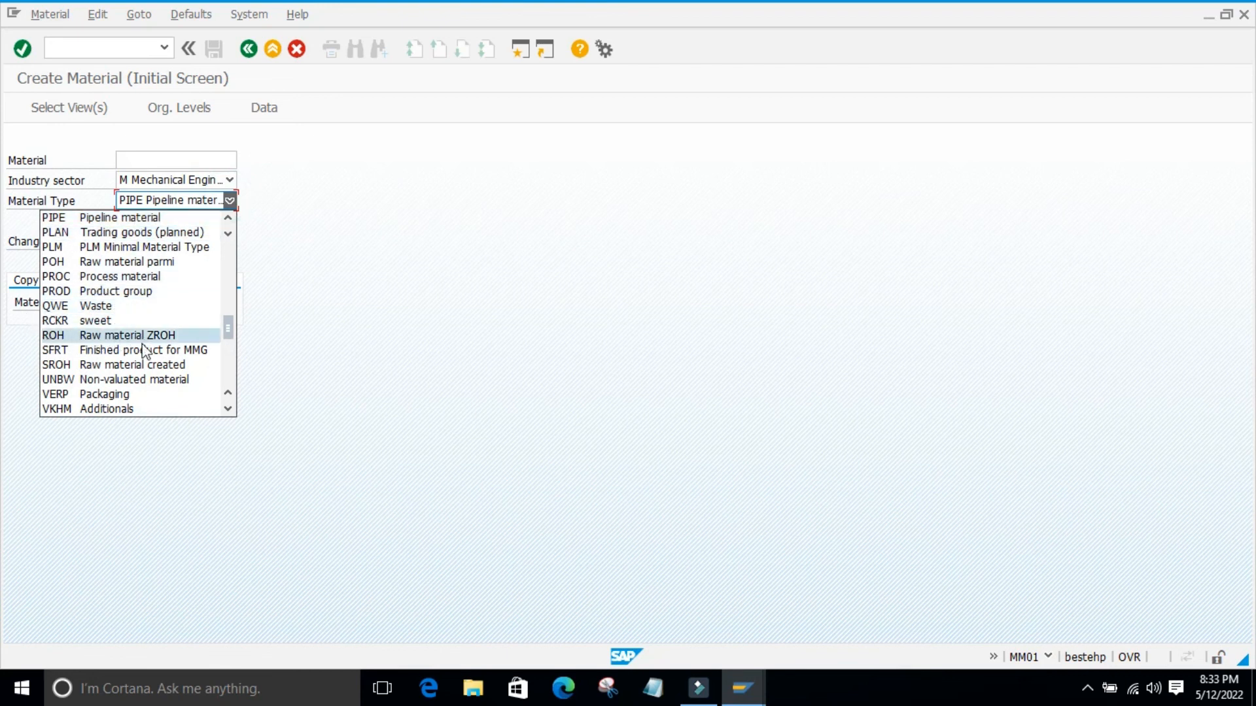
{"action": "left_click", "coordinate": [169, 488]}
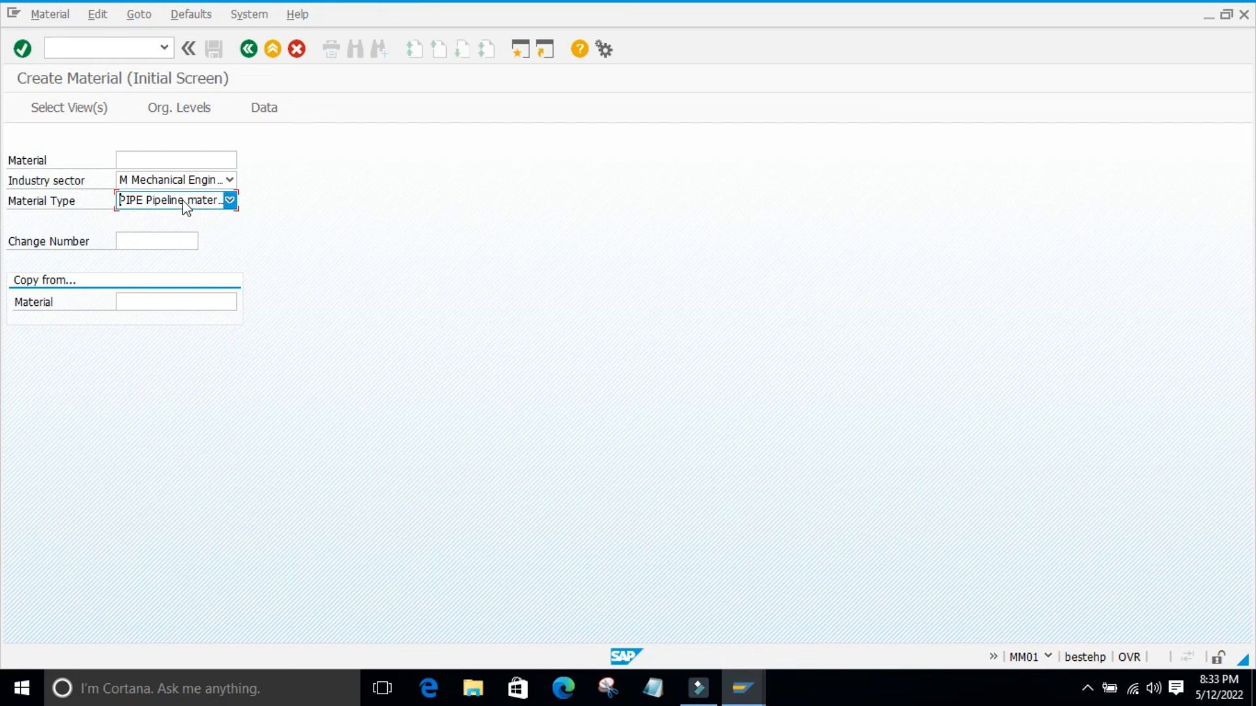
{"action": "left_click", "coordinate": [229, 179]}
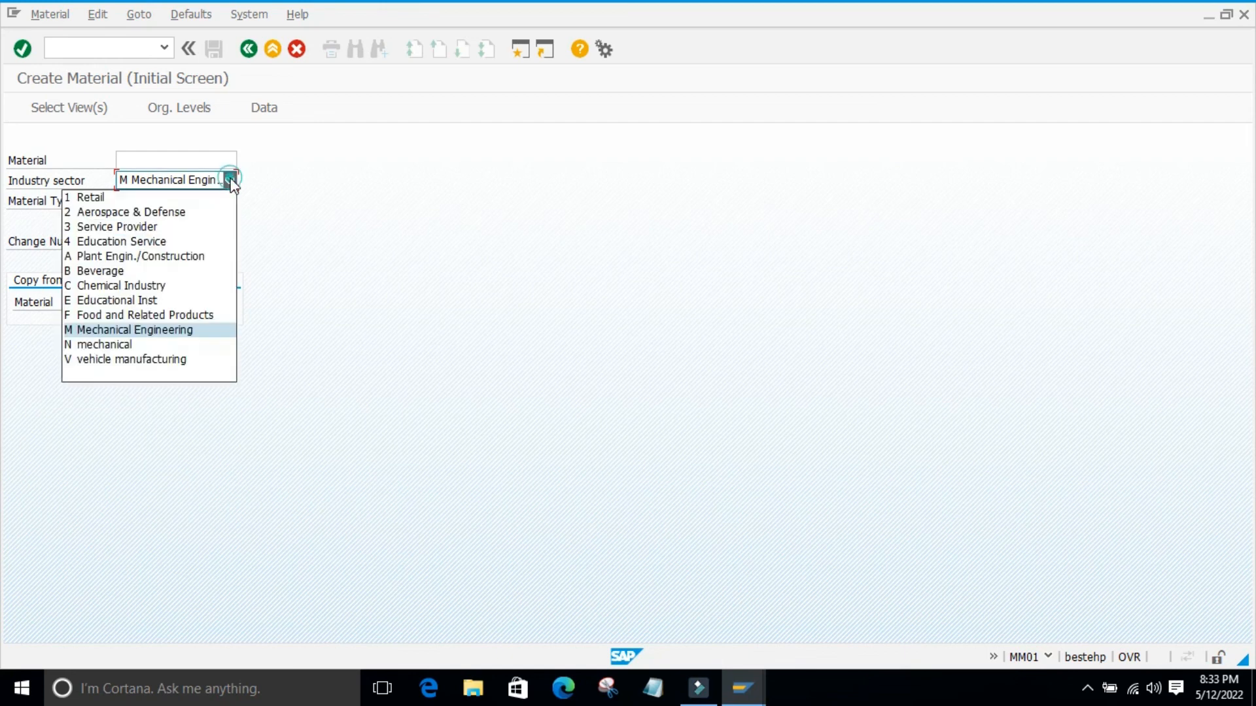
{"action": "left_click", "coordinate": [93, 458]}
{"action": "left_click", "coordinate": [119, 161]}
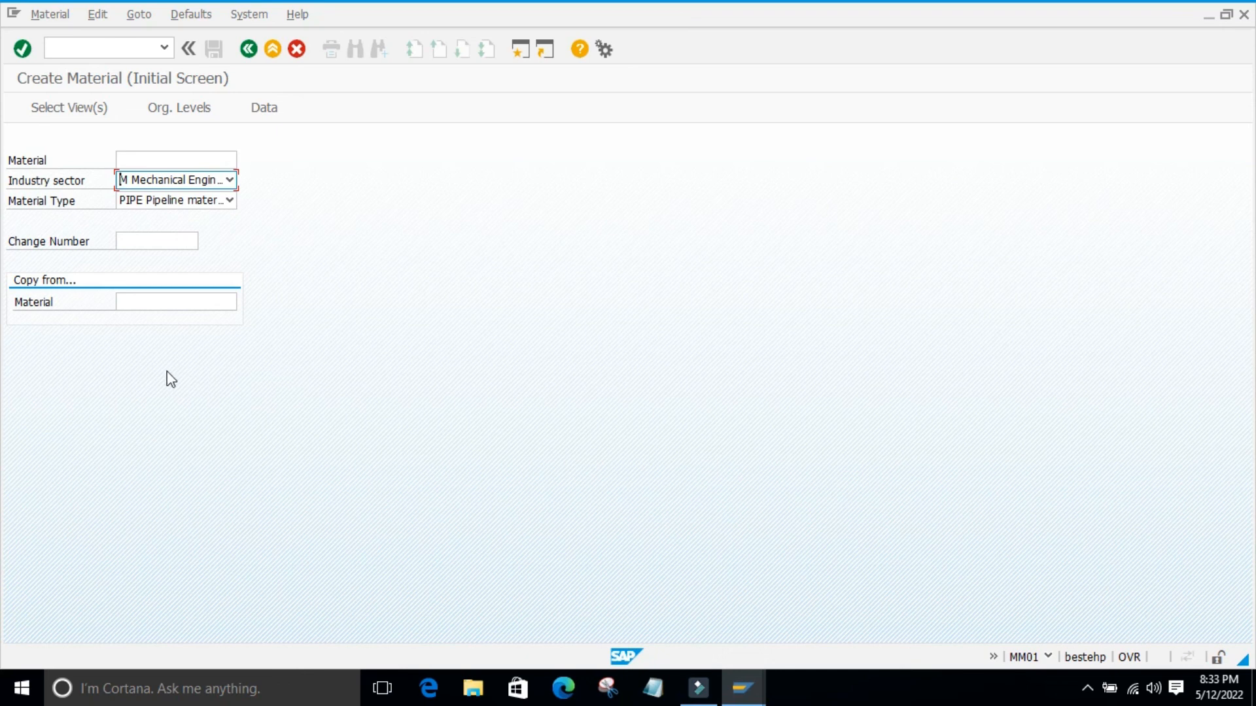
{"action": "left_click", "coordinate": [91, 48]}
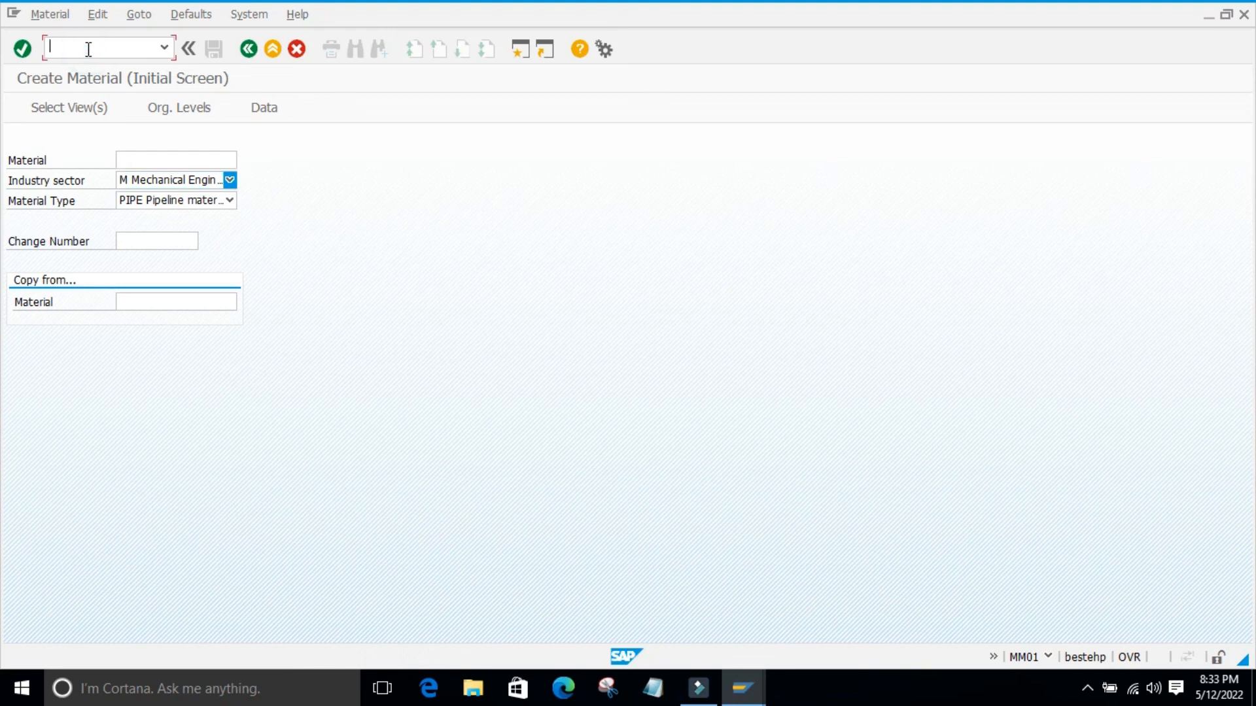